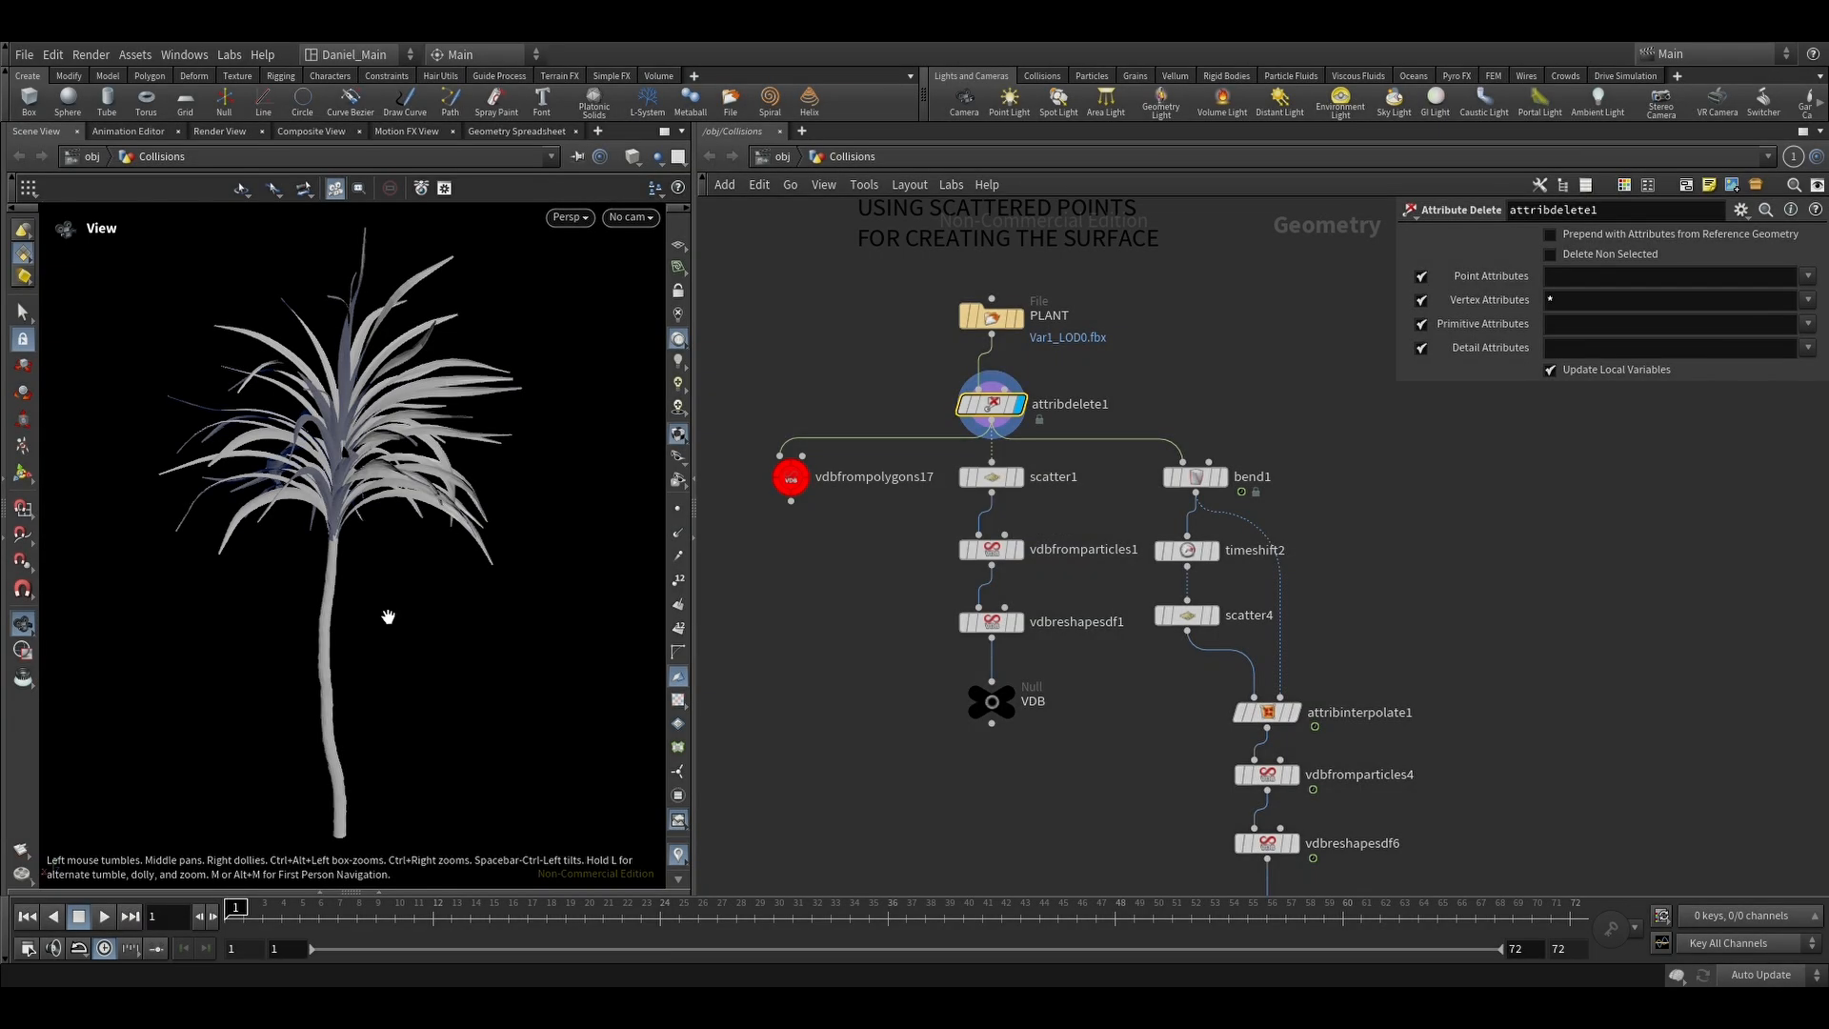
# Step: Examine the palm plant mesh at attribdelete1 from several angles and distances
pyautogui.moveTo(383, 591); pyautogui.dragTo(404, 553)
pyautogui.moveTo(486, 465); pyautogui.dragTo(614, 386, button='right')
pyautogui.moveTo(487, 421); pyautogui.dragTo(477, 727)
pyautogui.moveTo(494, 613); pyautogui.dragTo(375, 727)
pyautogui.moveTo(470, 547); pyautogui.dragTo(353, 731, button='right')
# Step: Display the vdbfrompolygons17 conversion and compare it with the source plant mesh at attribdelete1
pyautogui.press('r')
pyautogui.moveTo(755, 379); pyautogui.dragTo(849, 549)
pyautogui.click(792, 480)
pyautogui.hotkey('space', 'f')
pyautogui.moveTo(398, 507); pyautogui.dragTo(290, 519)
pyautogui.moveTo(289, 519); pyautogui.dragTo(422, 429, button='right')
pyautogui.click(1017, 404)
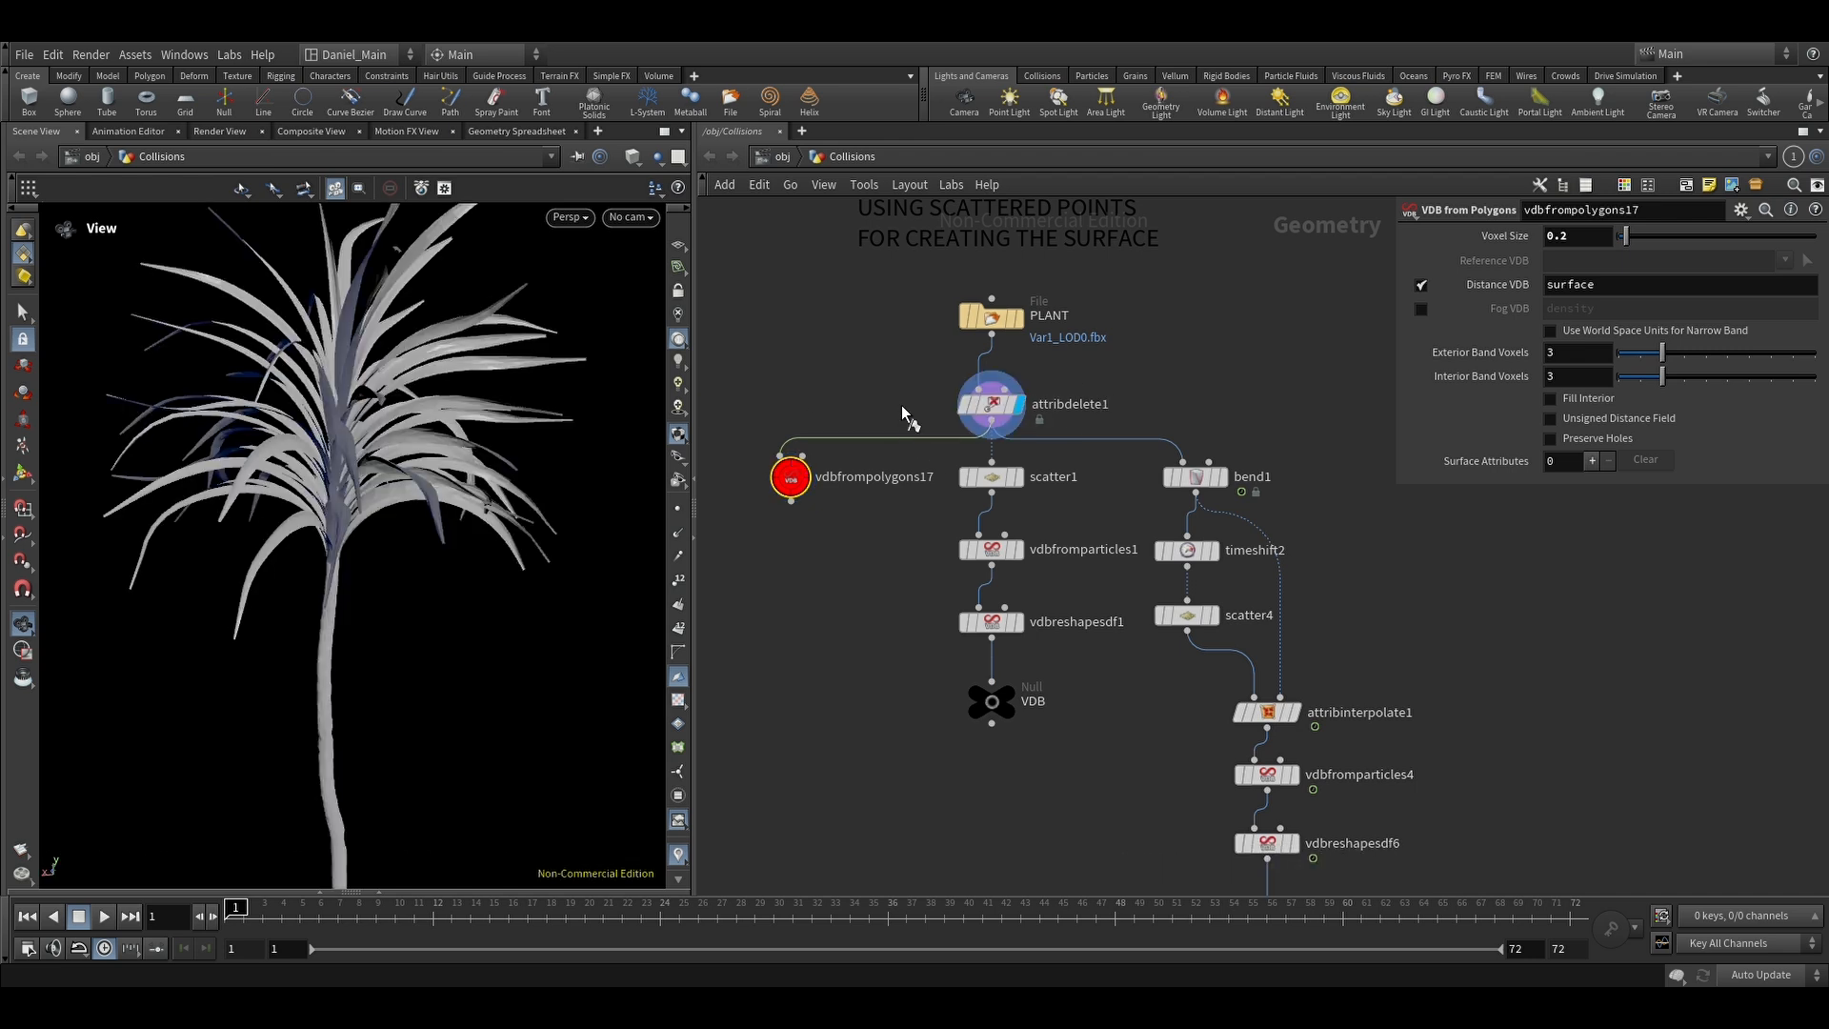
pyautogui.click(806, 473)
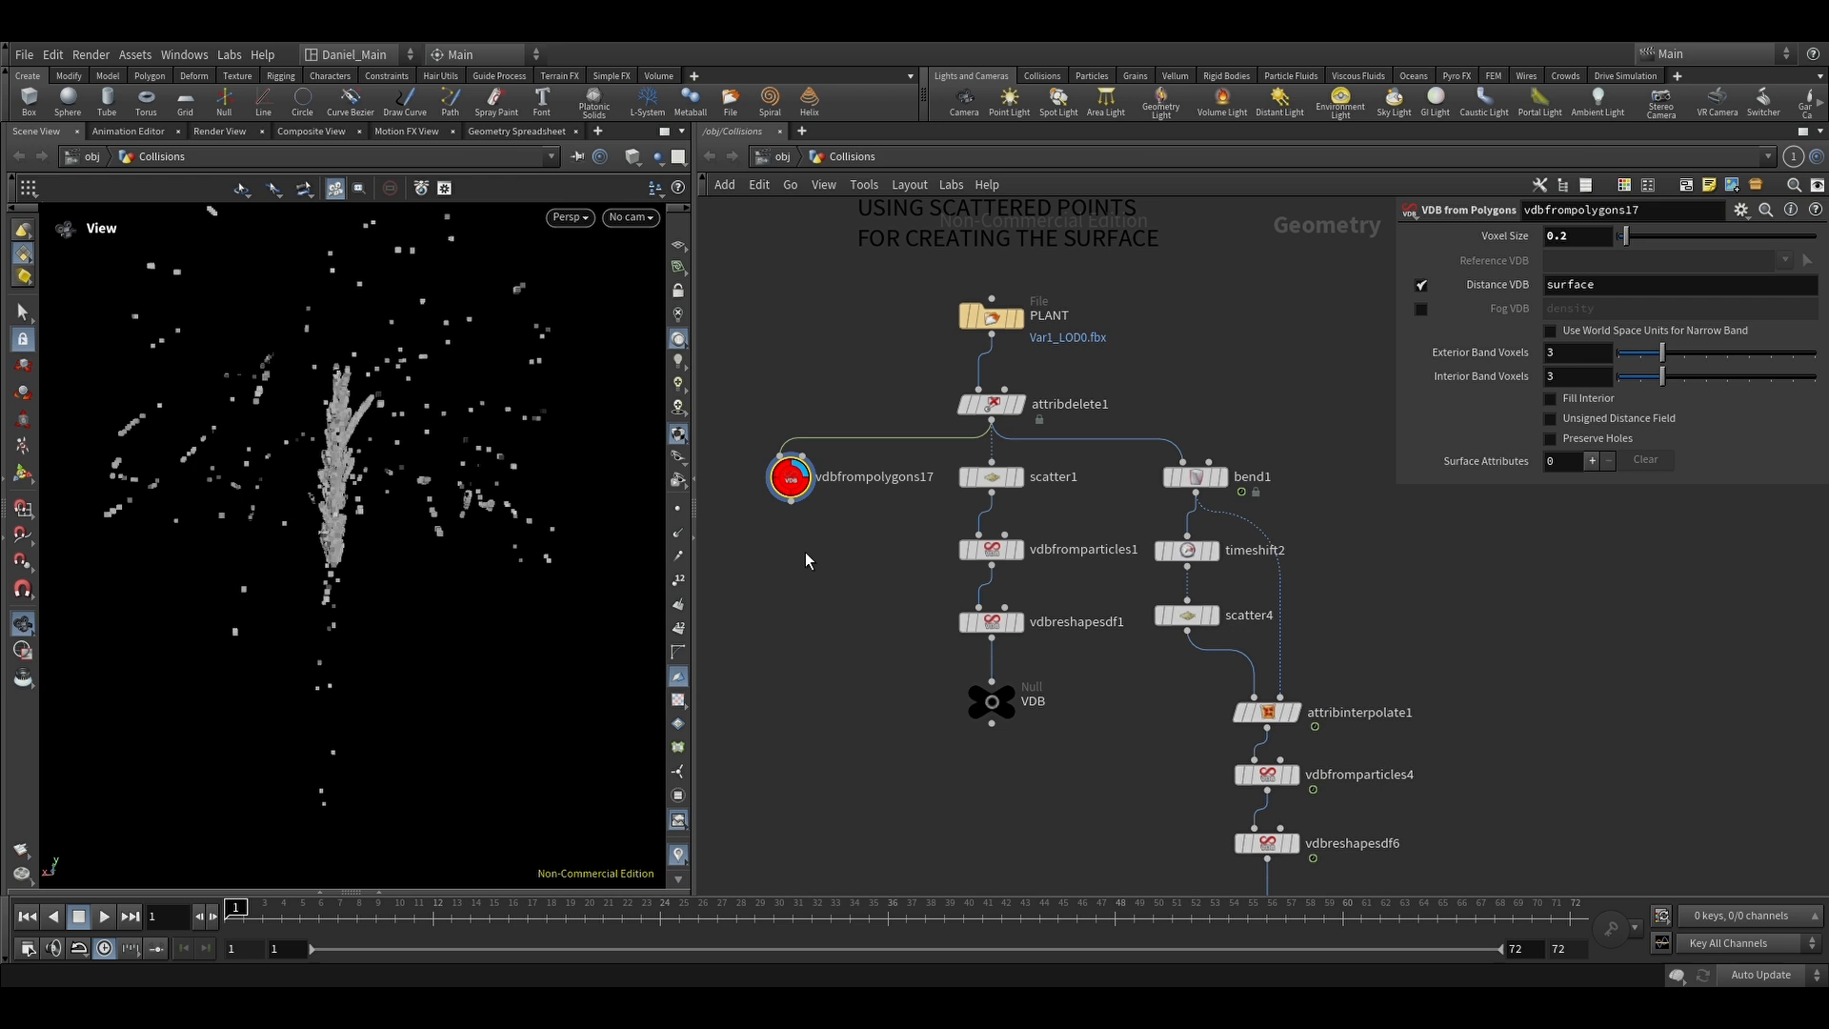
# Step: Display the scatter1 points and inspect their coverage of the plant's leaves and trunk up close
pyautogui.click(1011, 476)
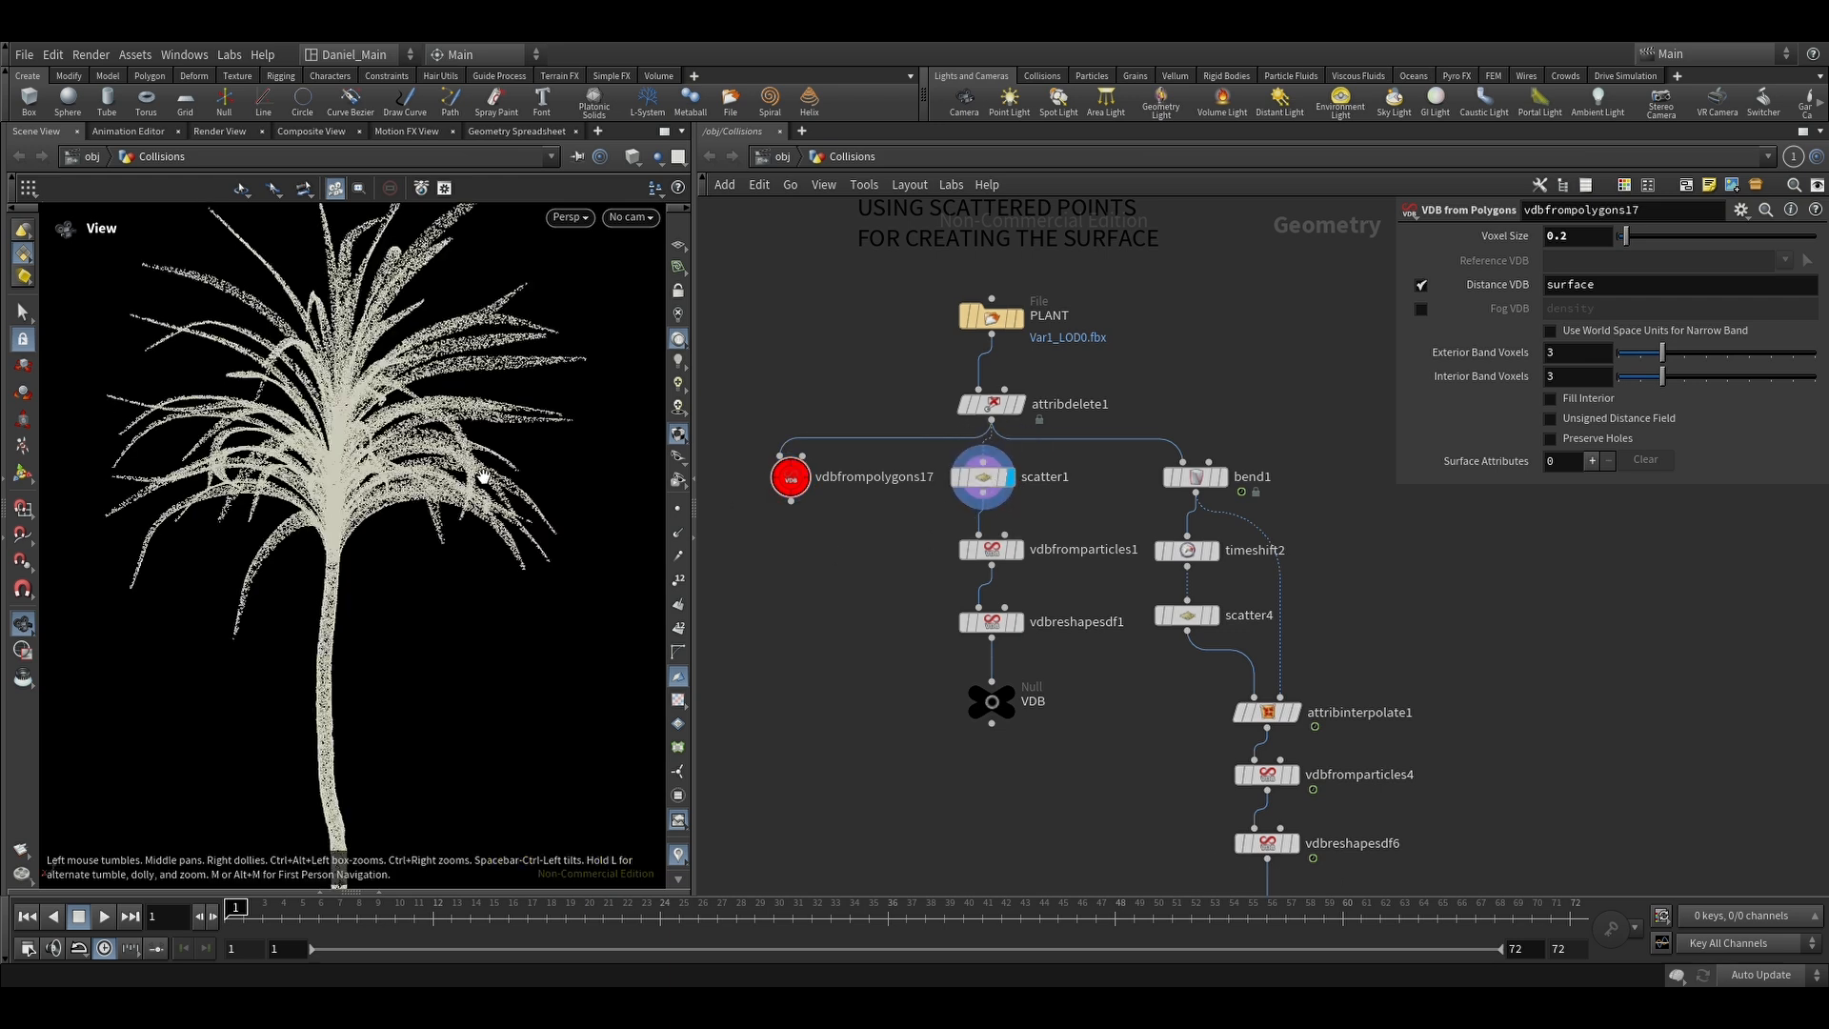
pyautogui.moveTo(333, 500); pyautogui.dragTo(507, 385, button='right')
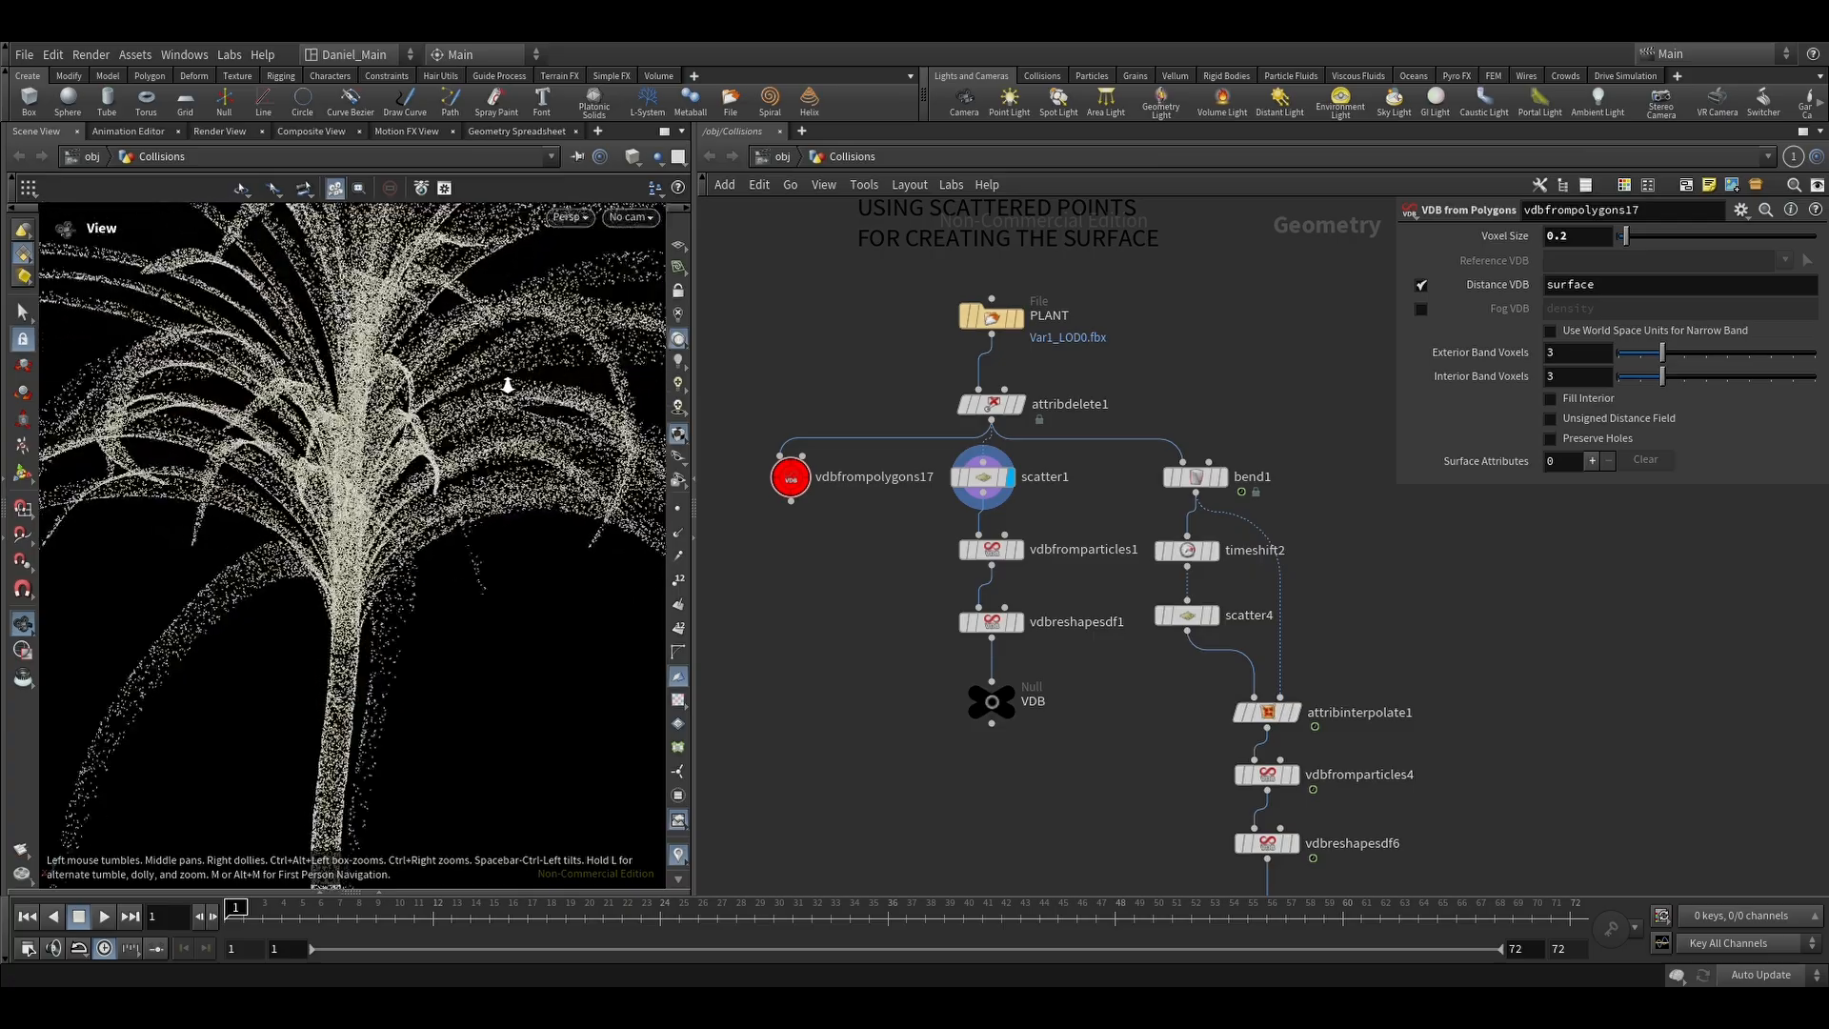
pyautogui.moveTo(368, 494)
pyautogui.mouseDown()
pyautogui.moveTo(437, 502)
pyautogui.moveTo(351, 508)
pyautogui.mouseUp()
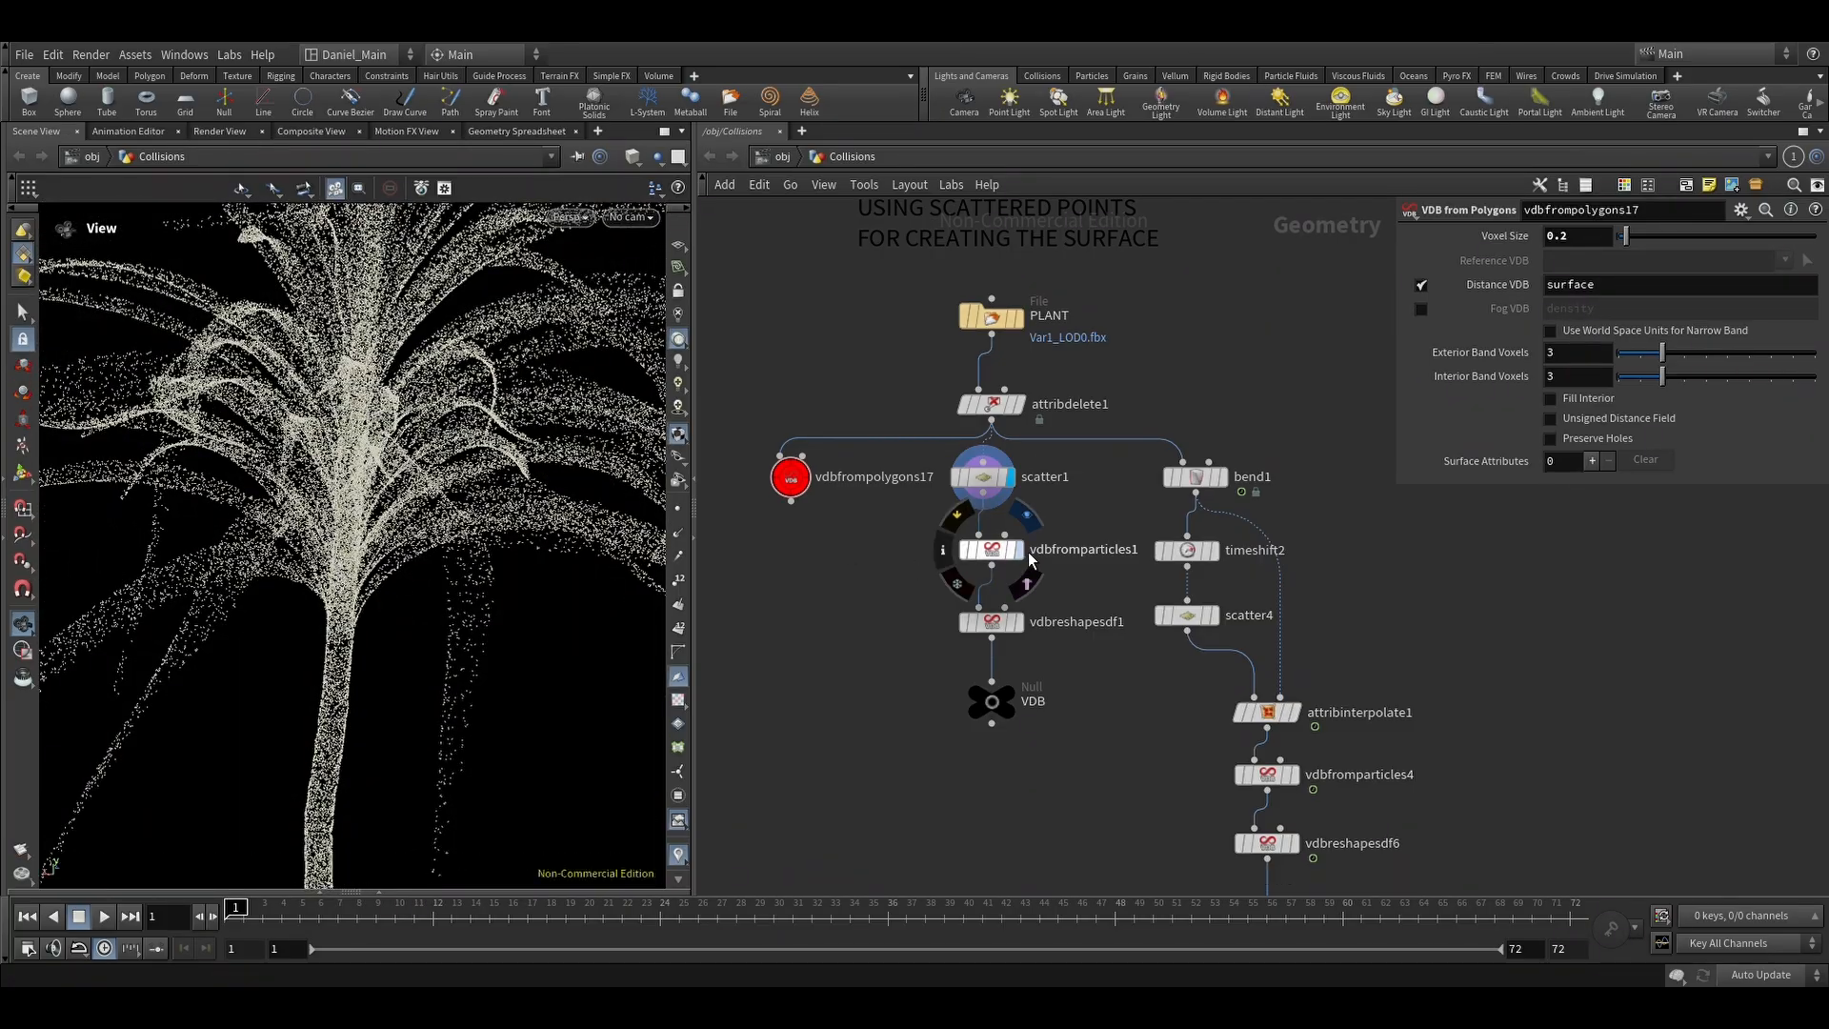
# Step: Display the vdbfromparticles1 surface and its vdbreshapesdf1 reshaping in turn, and review both nodes' settings
pyautogui.click(1022, 553)
pyautogui.click(999, 555)
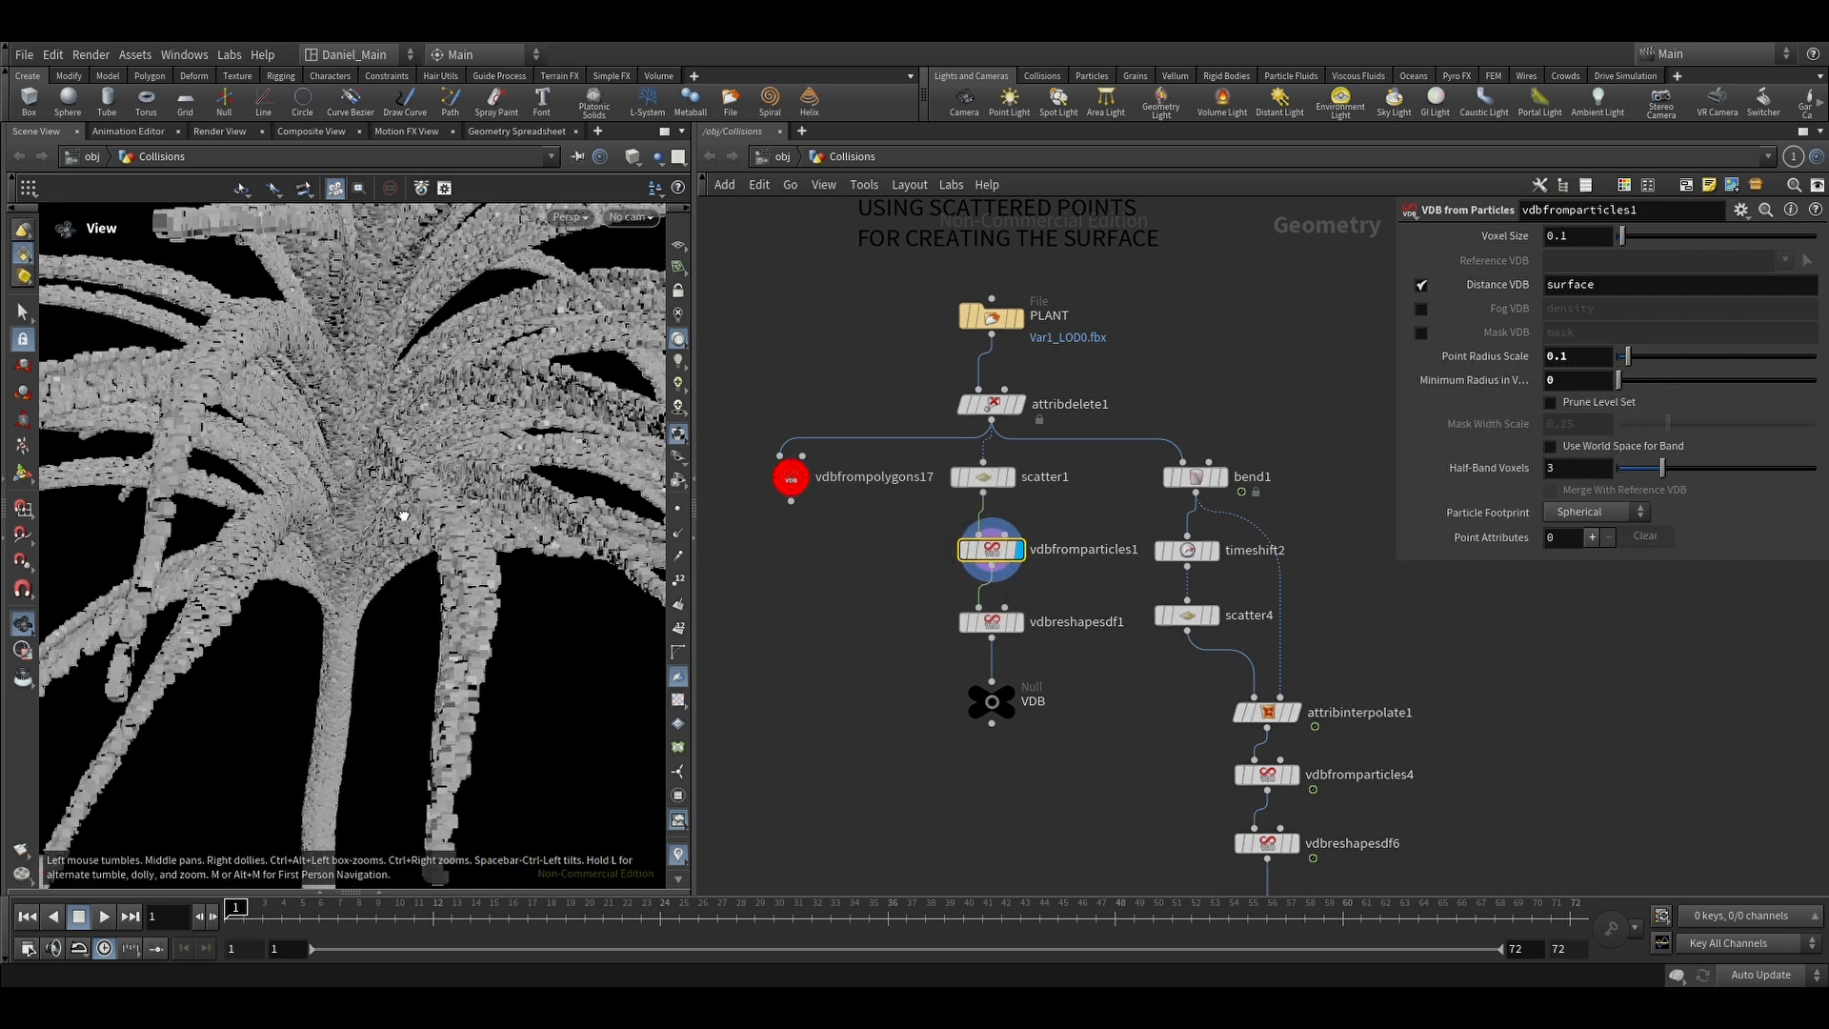
pyautogui.click(1018, 623)
pyautogui.click(993, 622)
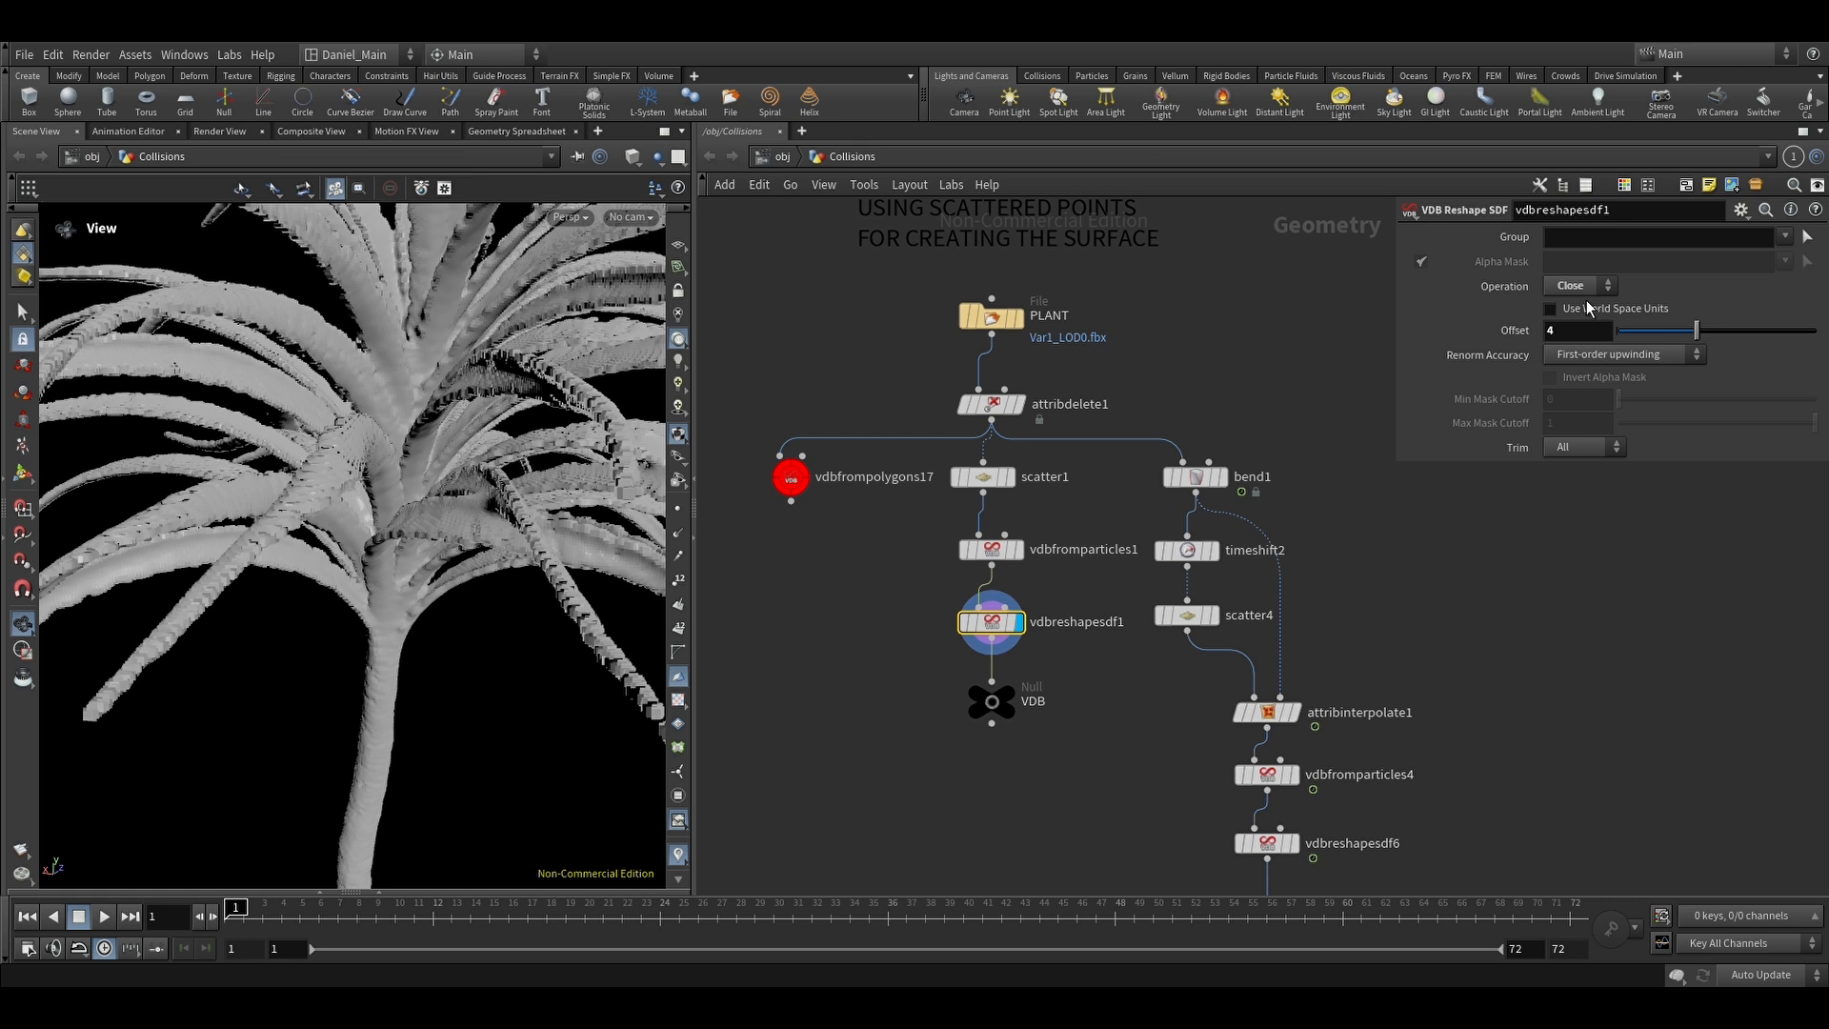
# Step: Display bend1, frame the whole plant, play its bending animation and return to frame 1
pyautogui.click(1222, 477)
pyautogui.click(1191, 476)
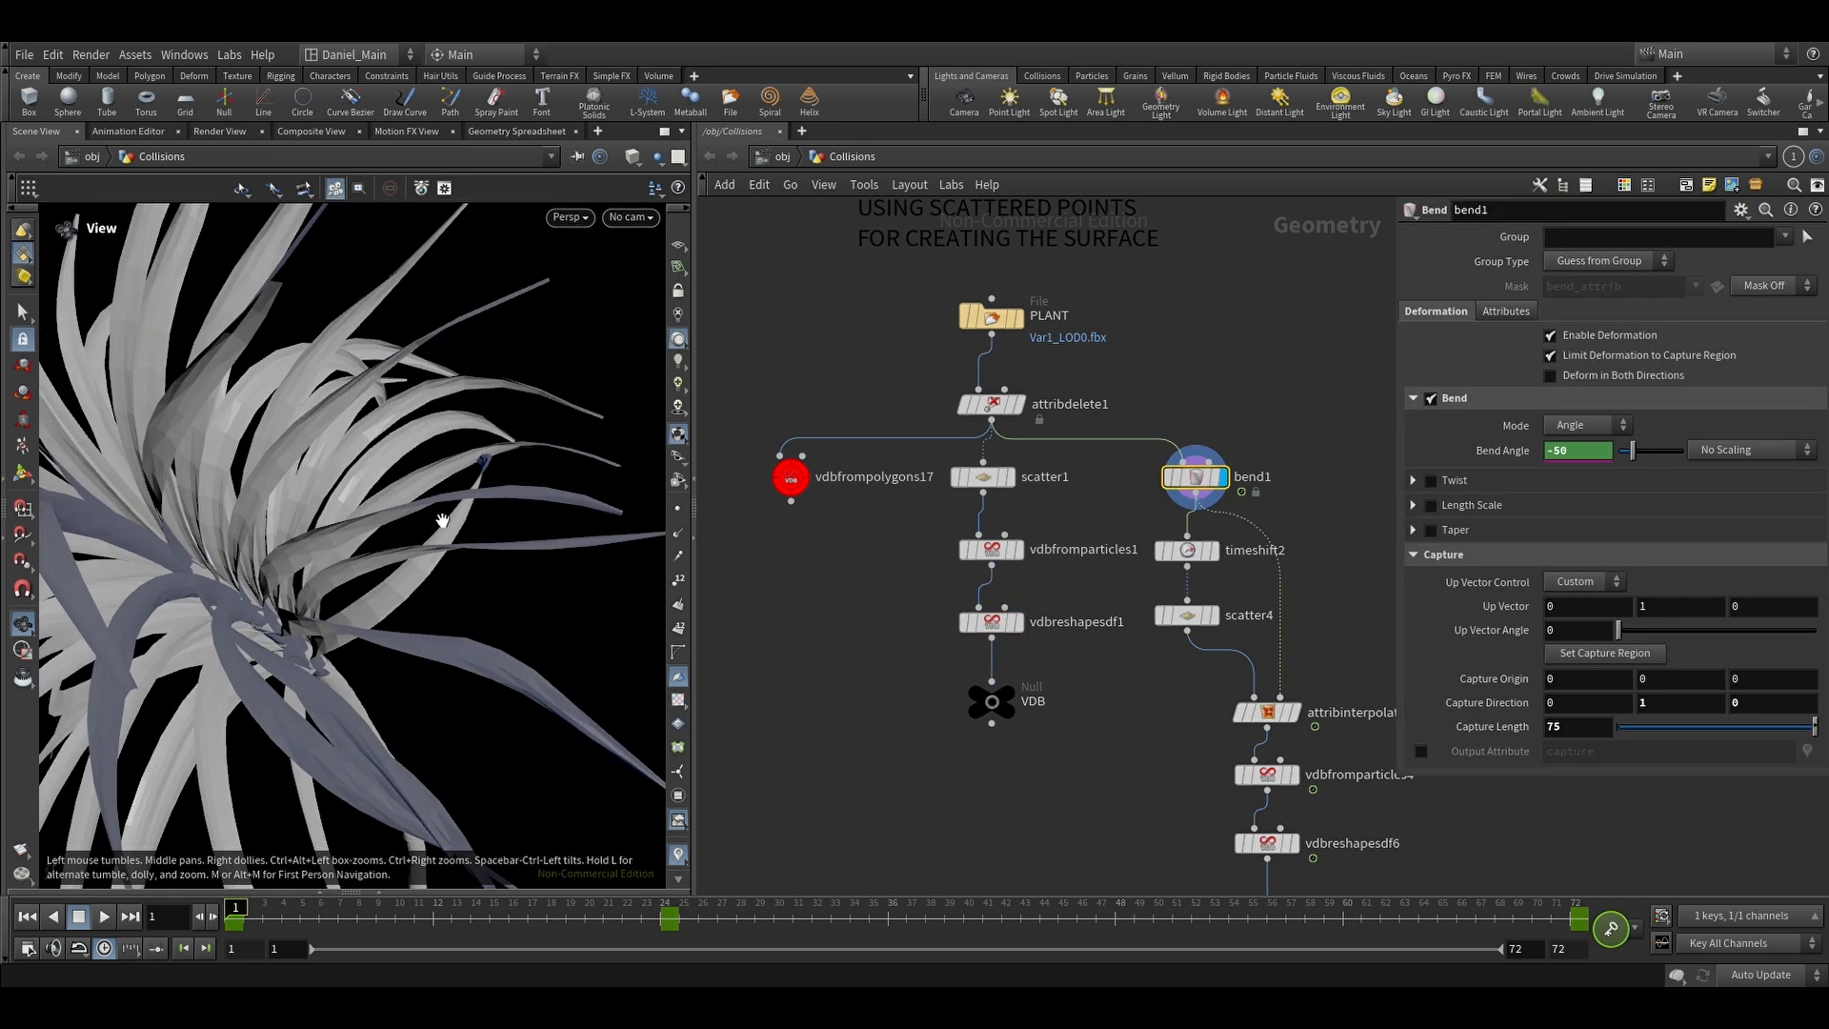
pyautogui.press('f')
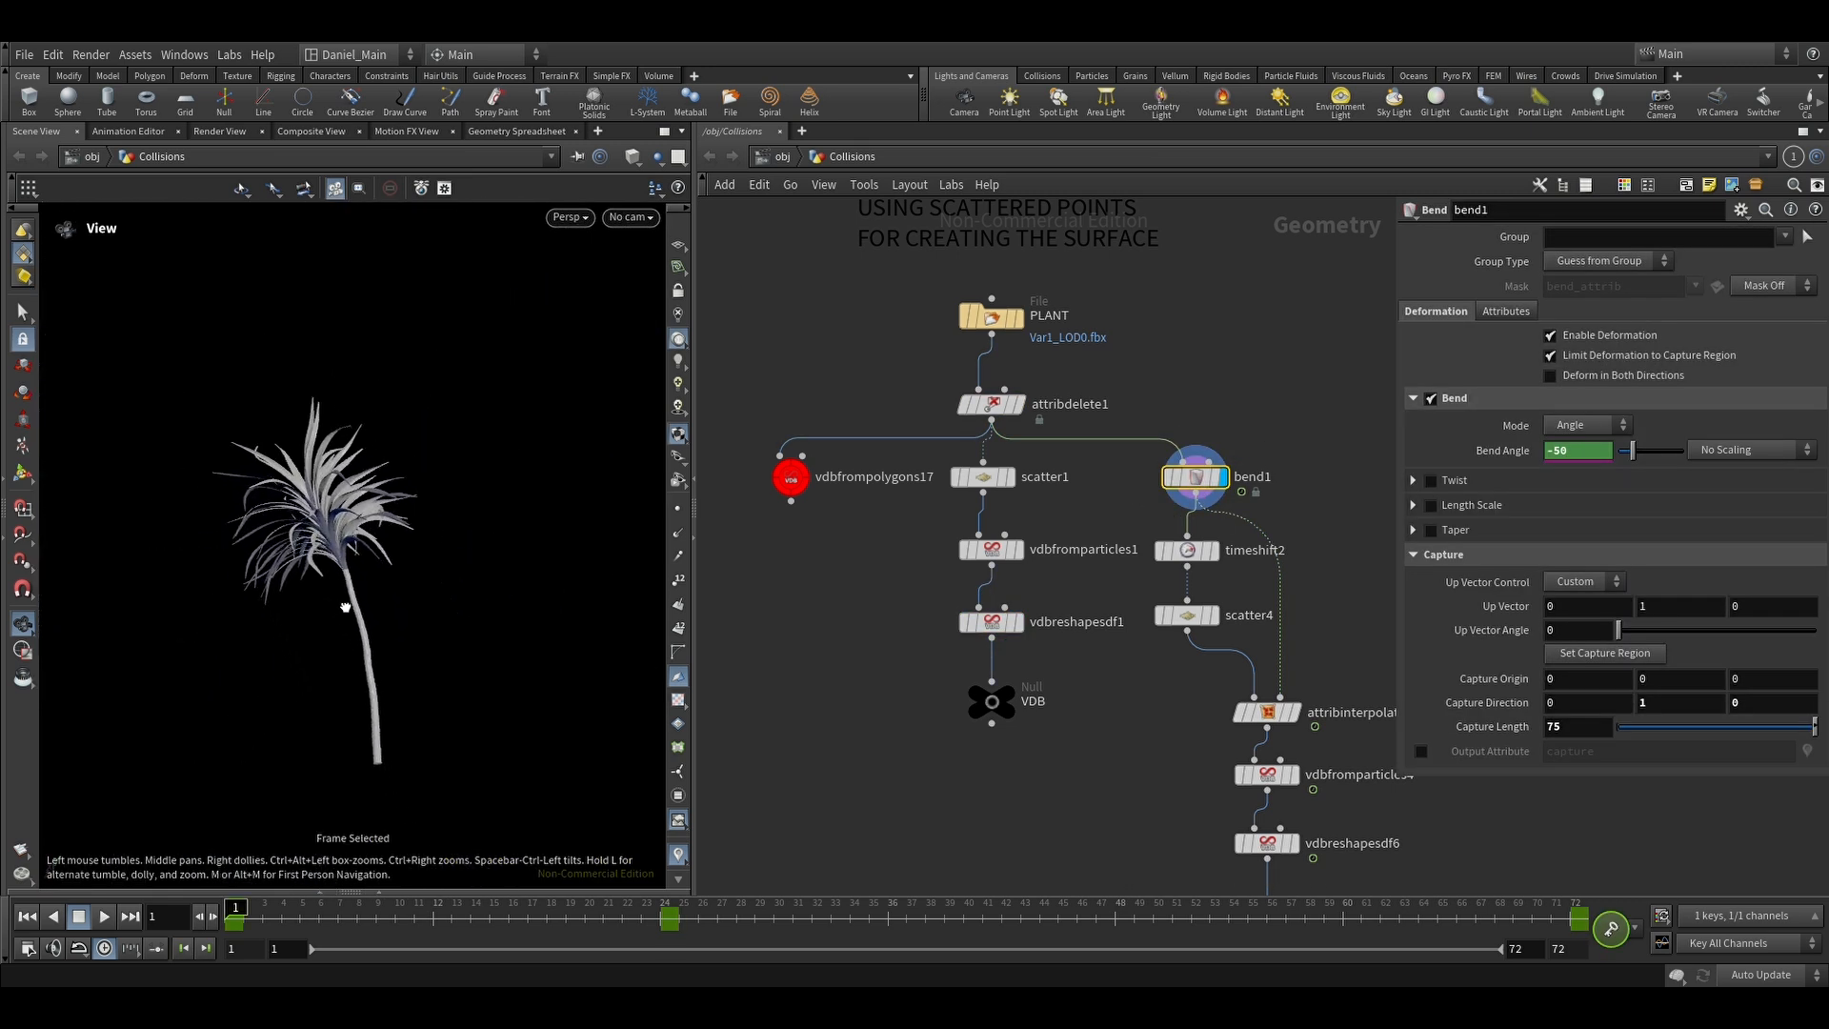
pyautogui.click(107, 918)
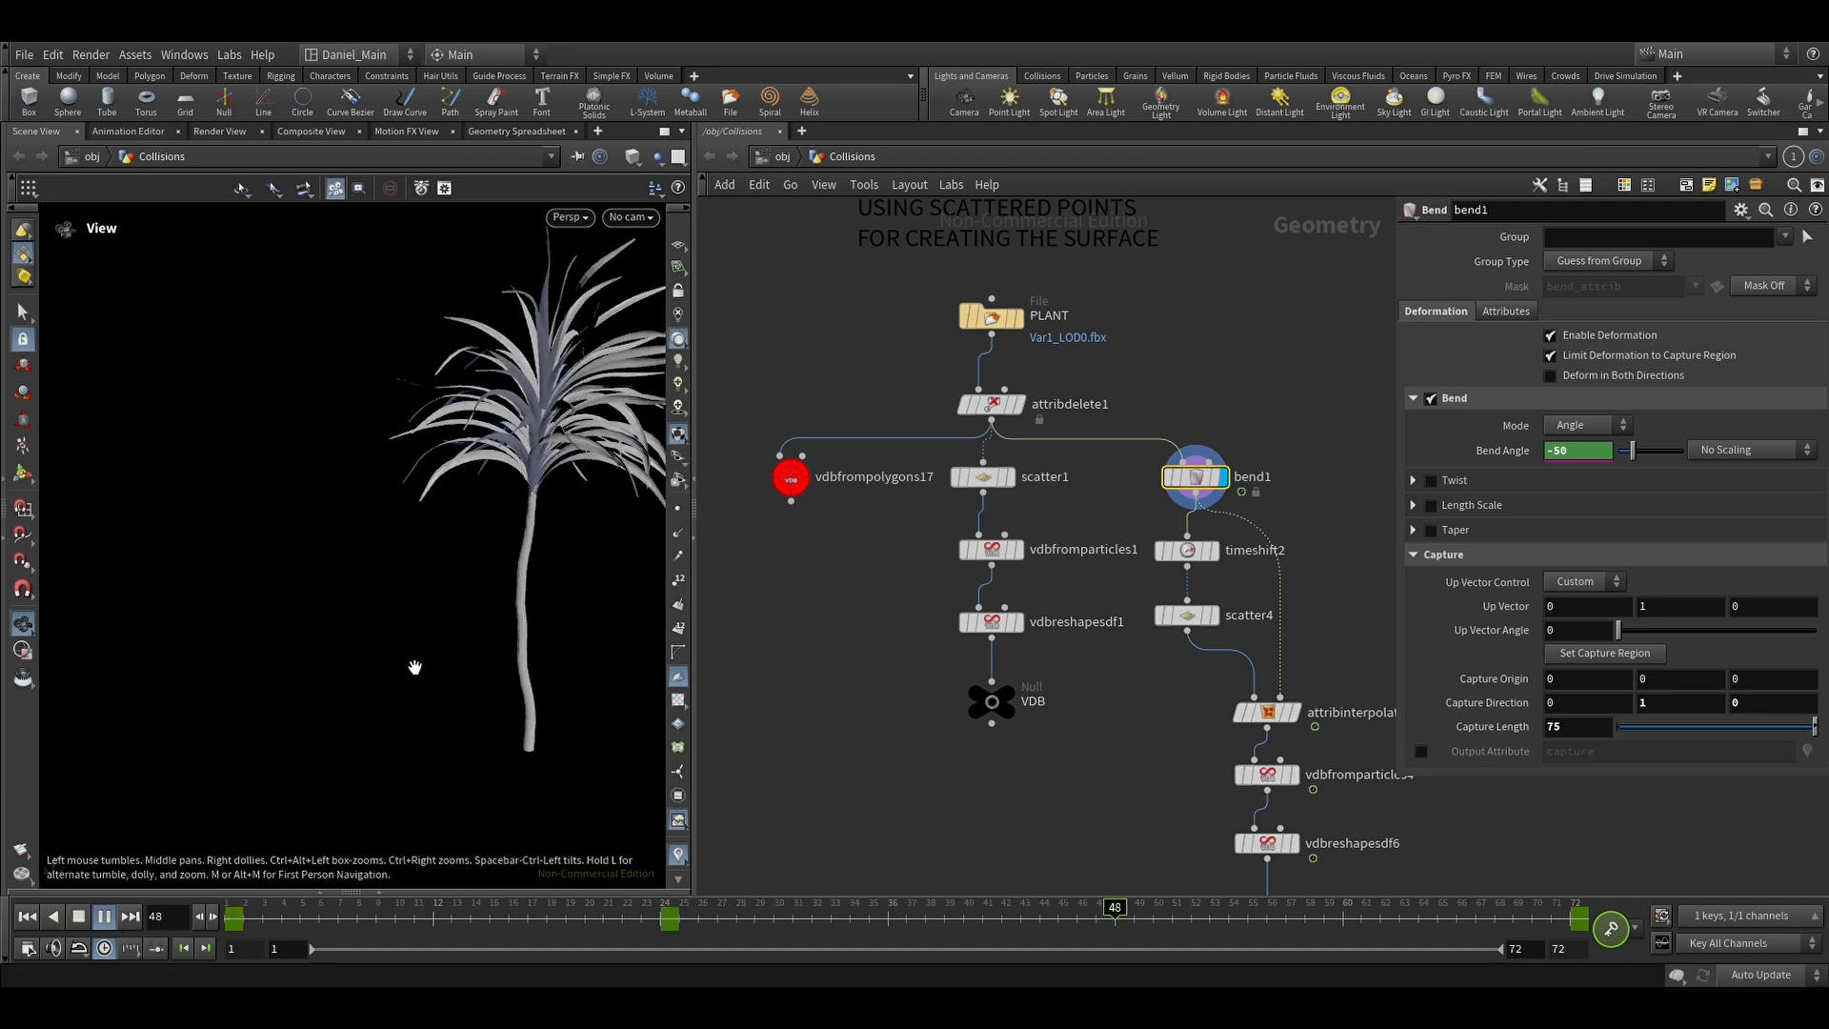
pyautogui.click(267, 915)
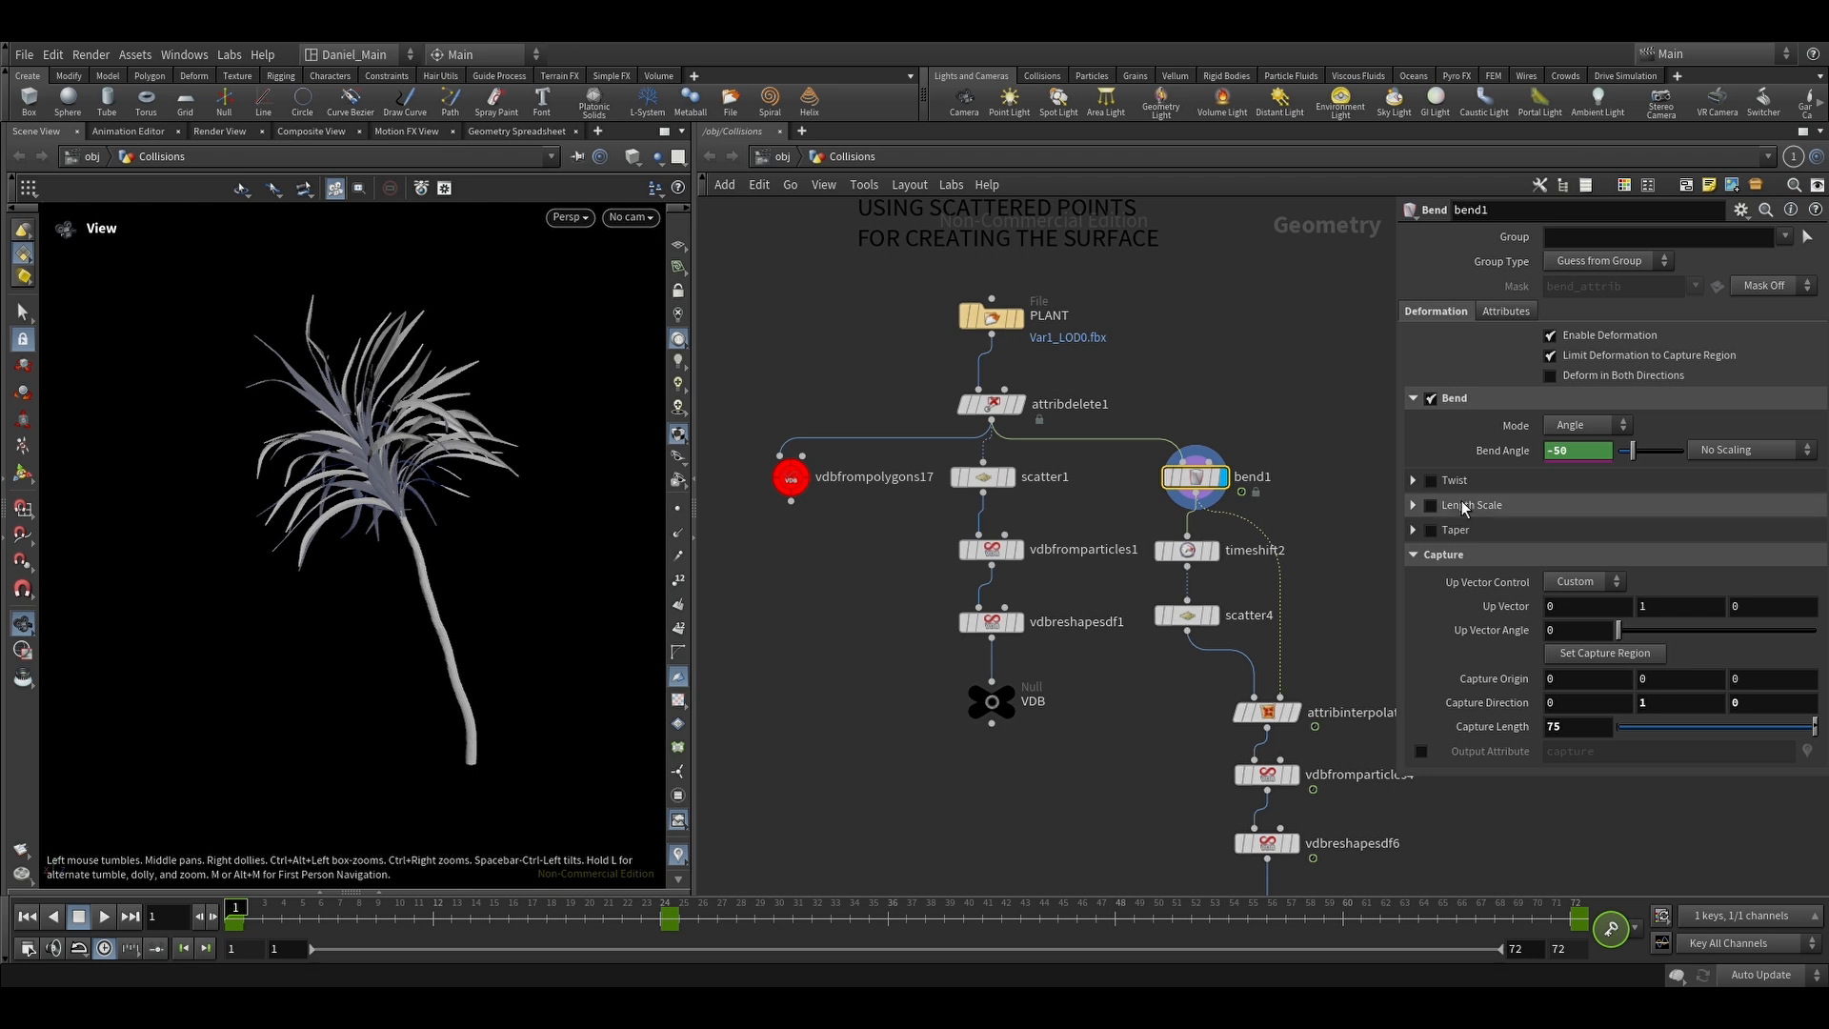
# Step: Remove the frame expression from timeshift2 and freeze it at frame 1
pyautogui.click(1187, 550)
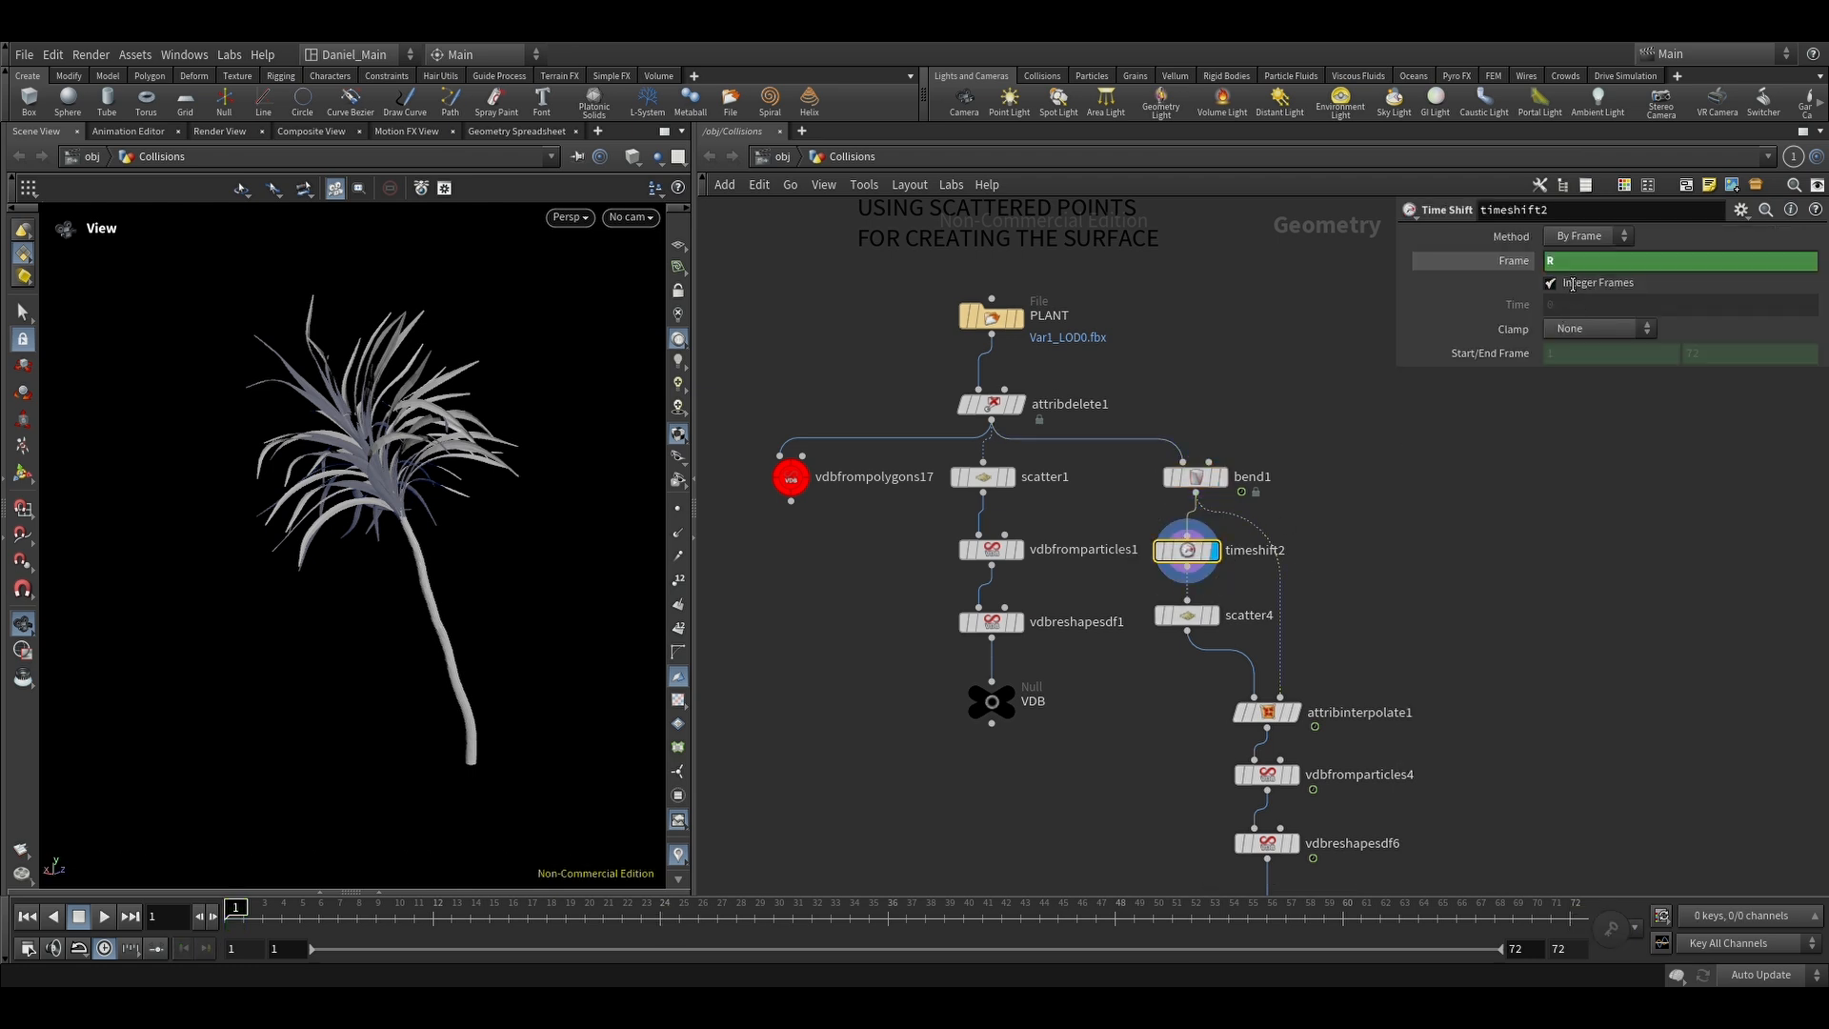
pyautogui.keyDown('ctrl'); pyautogui.keyDown('shift'); pyautogui.click(1578, 261); pyautogui.keyUp('shift'); pyautogui.keyUp('ctrl')
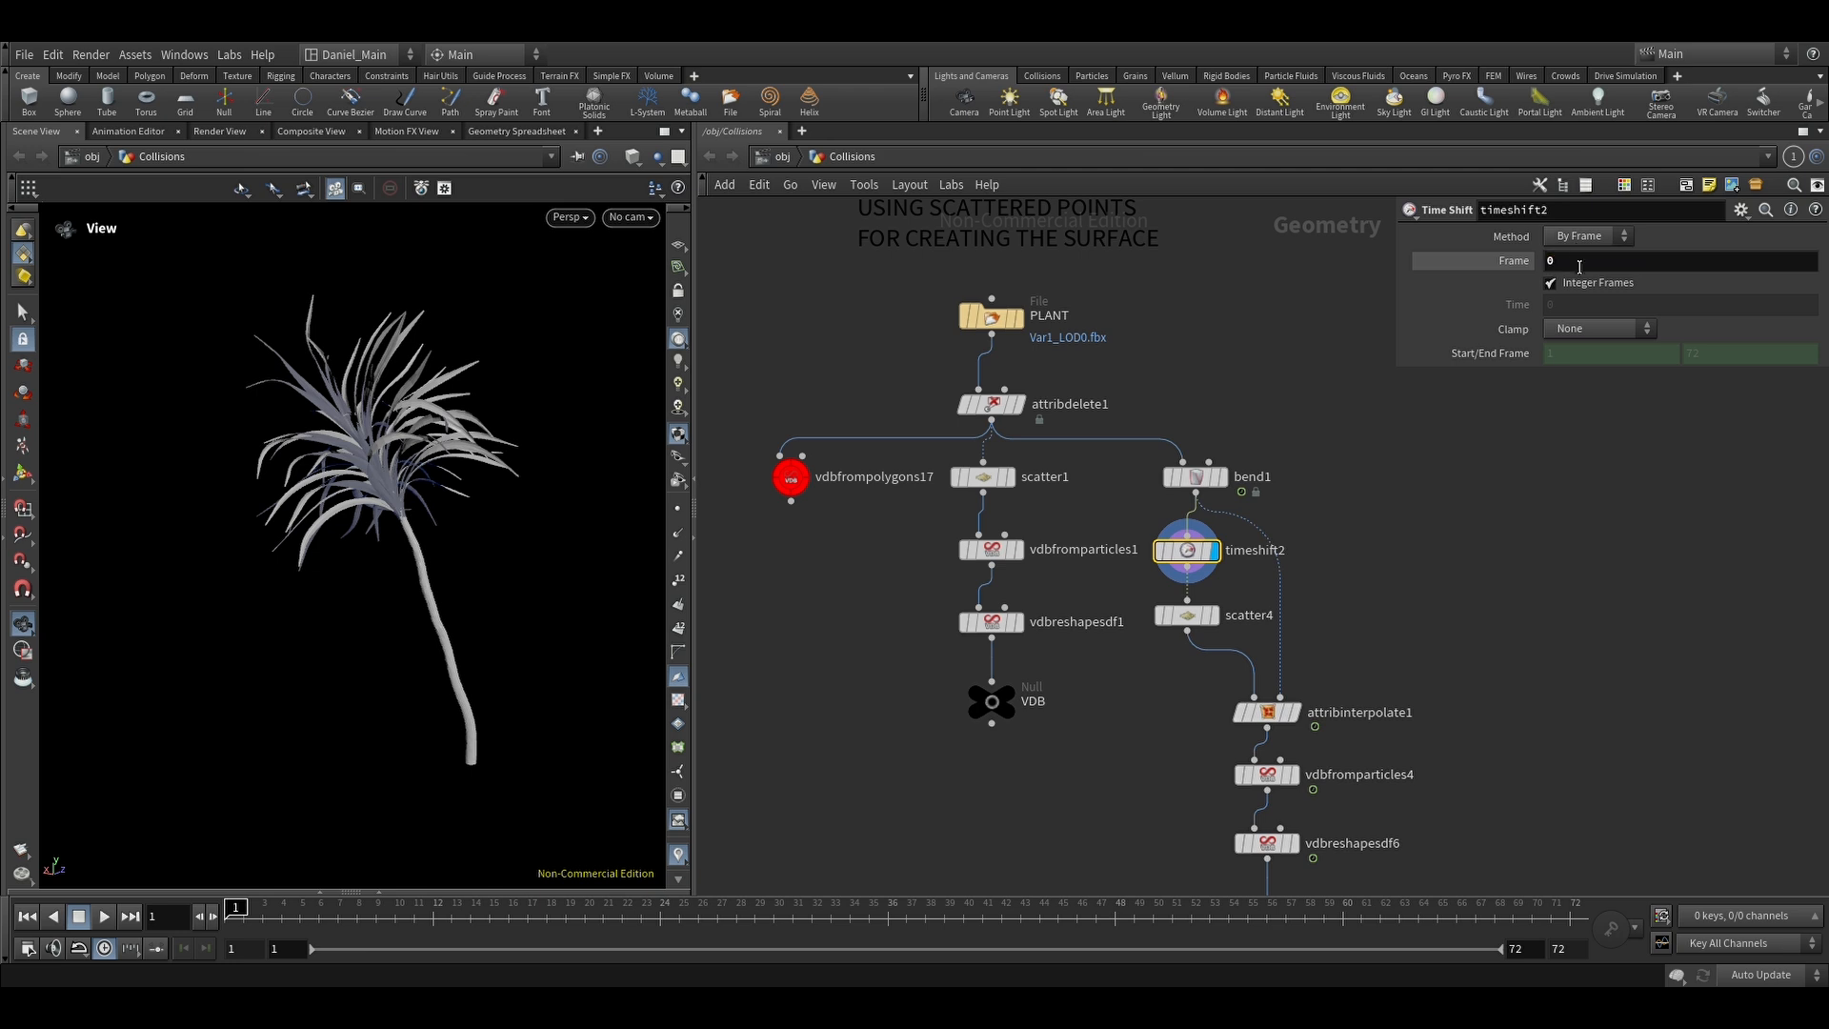
pyautogui.moveTo(1556, 261); pyautogui.dragTo(1472, 259)
pyautogui.write('1')
pyautogui.press('Return')
# Step: Display scatter4, scrub the timeline to check its points, and review its Prim Num and Prim UVW output attributes
pyautogui.click(1203, 621)
pyautogui.click(1200, 625)
pyautogui.scroll(5, 523, 572)
pyautogui.moveTo(382, 912); pyautogui.dragTo(189, 948)
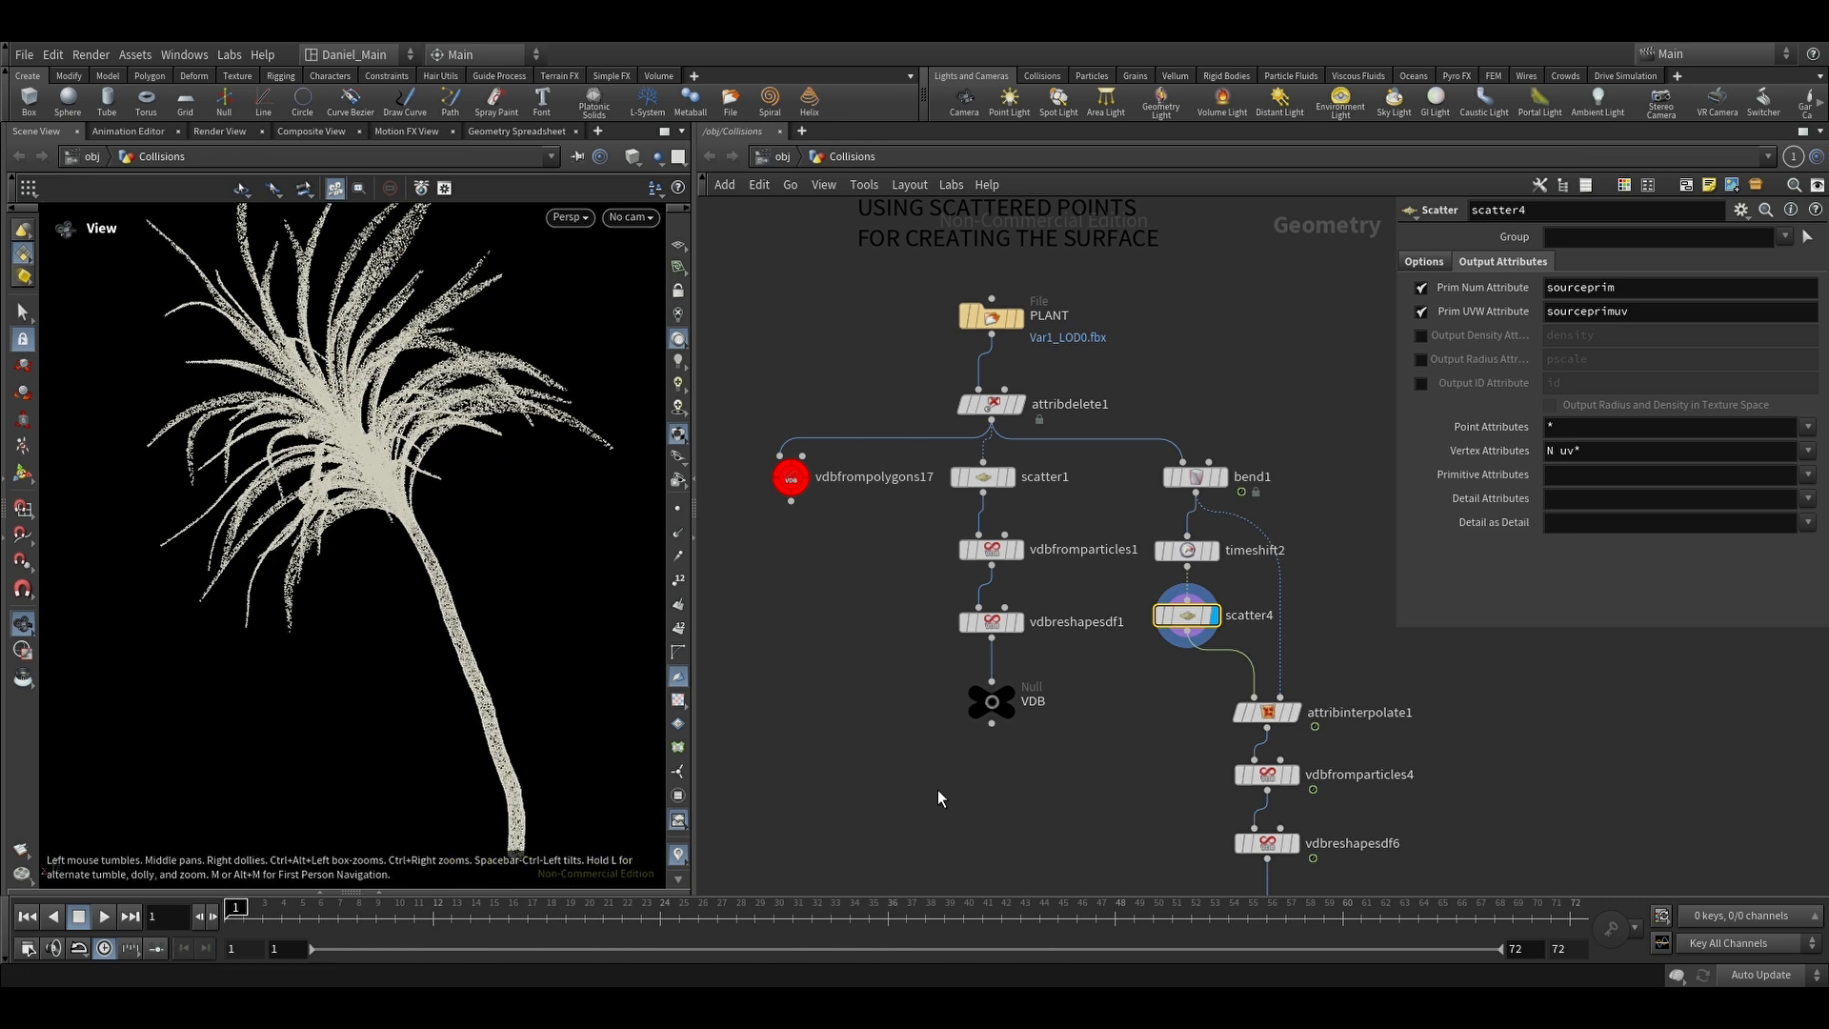
pyautogui.click(1648, 311)
# Step: Display attribinterpolate1, review its sourceprim and sourceprimuv attributes, and play the point animation before returning to frame 1
pyautogui.click(1268, 722)
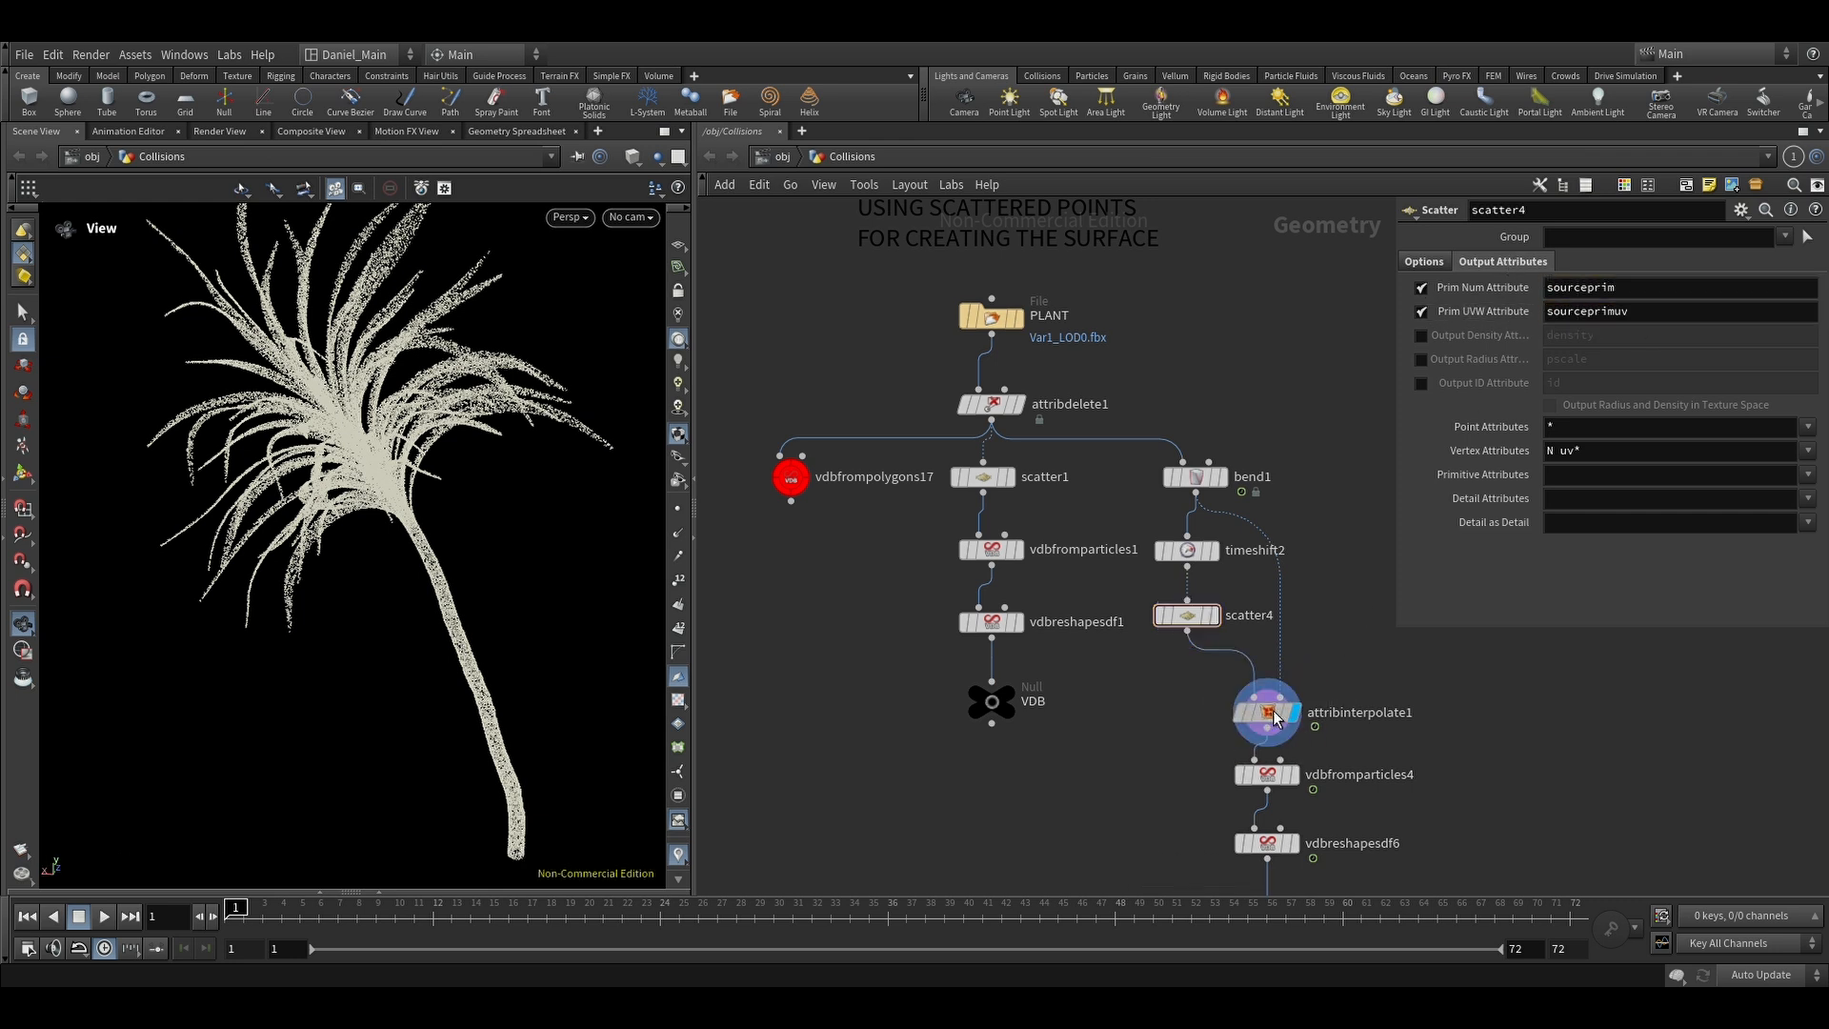
pyautogui.click(1268, 721)
pyautogui.moveTo(1622, 313); pyautogui.dragTo(1521, 328)
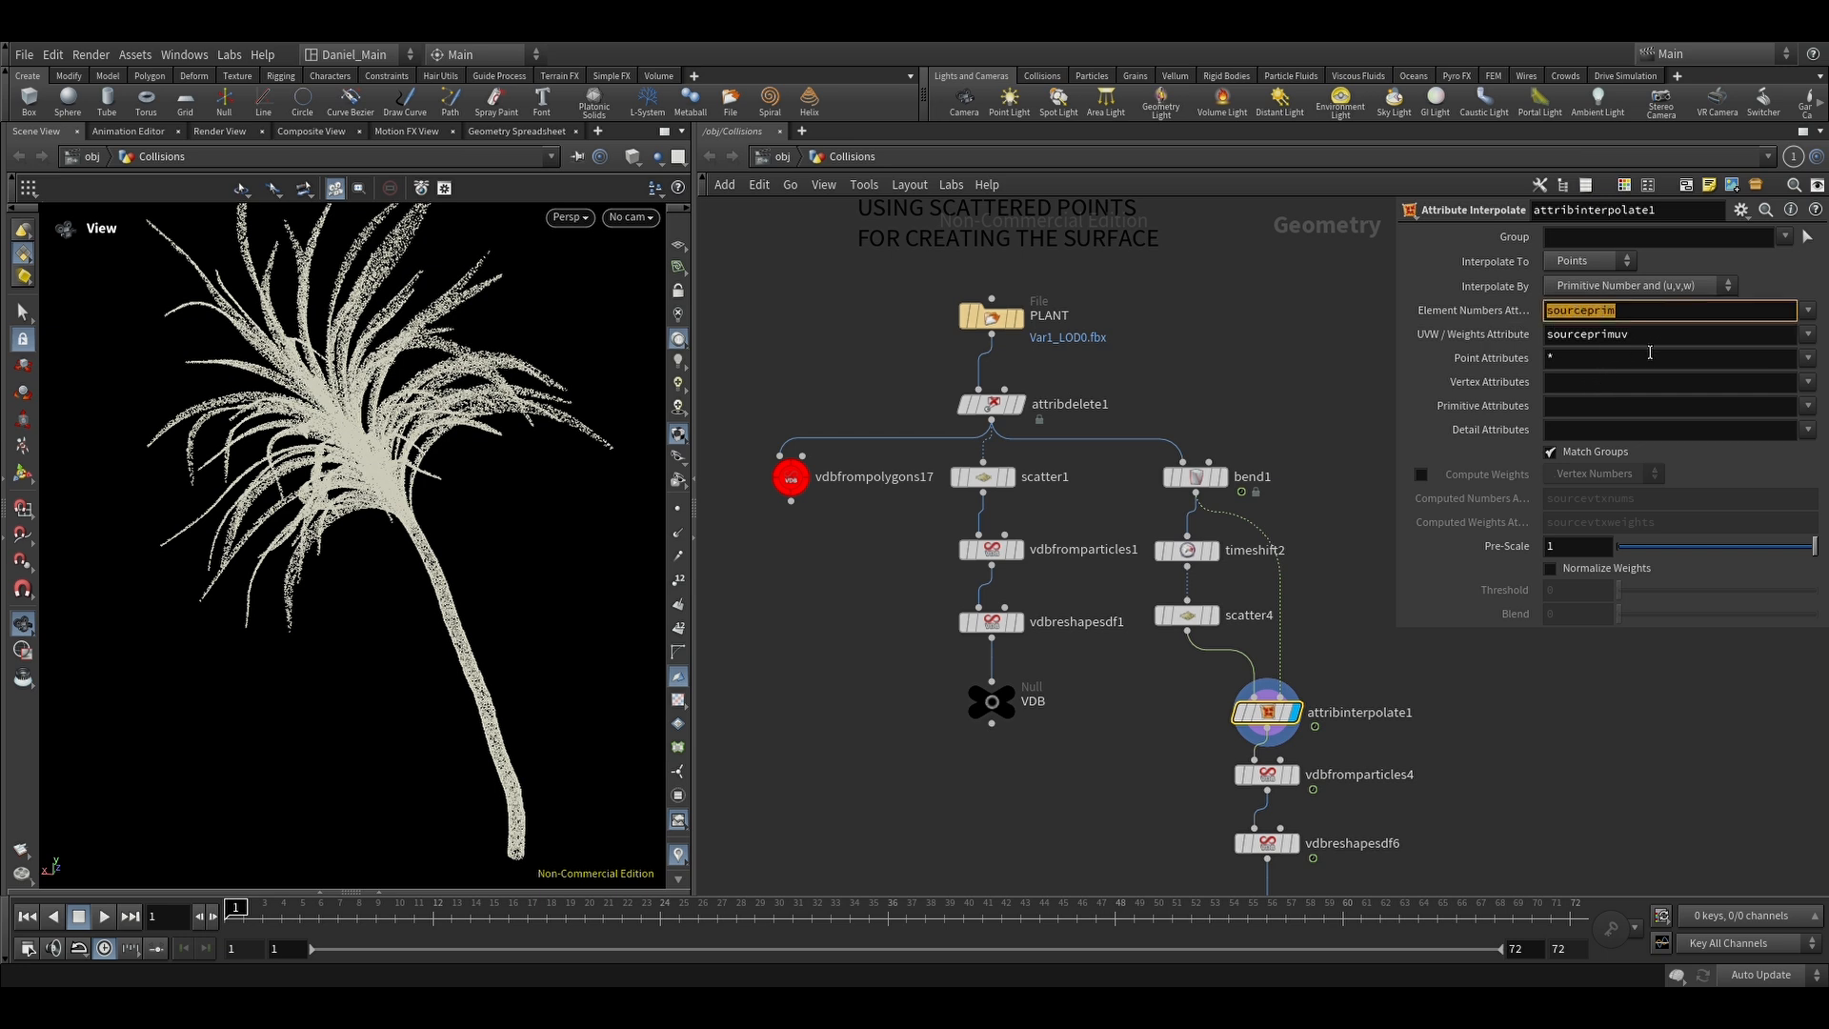
pyautogui.moveTo(1635, 336); pyautogui.dragTo(1468, 368)
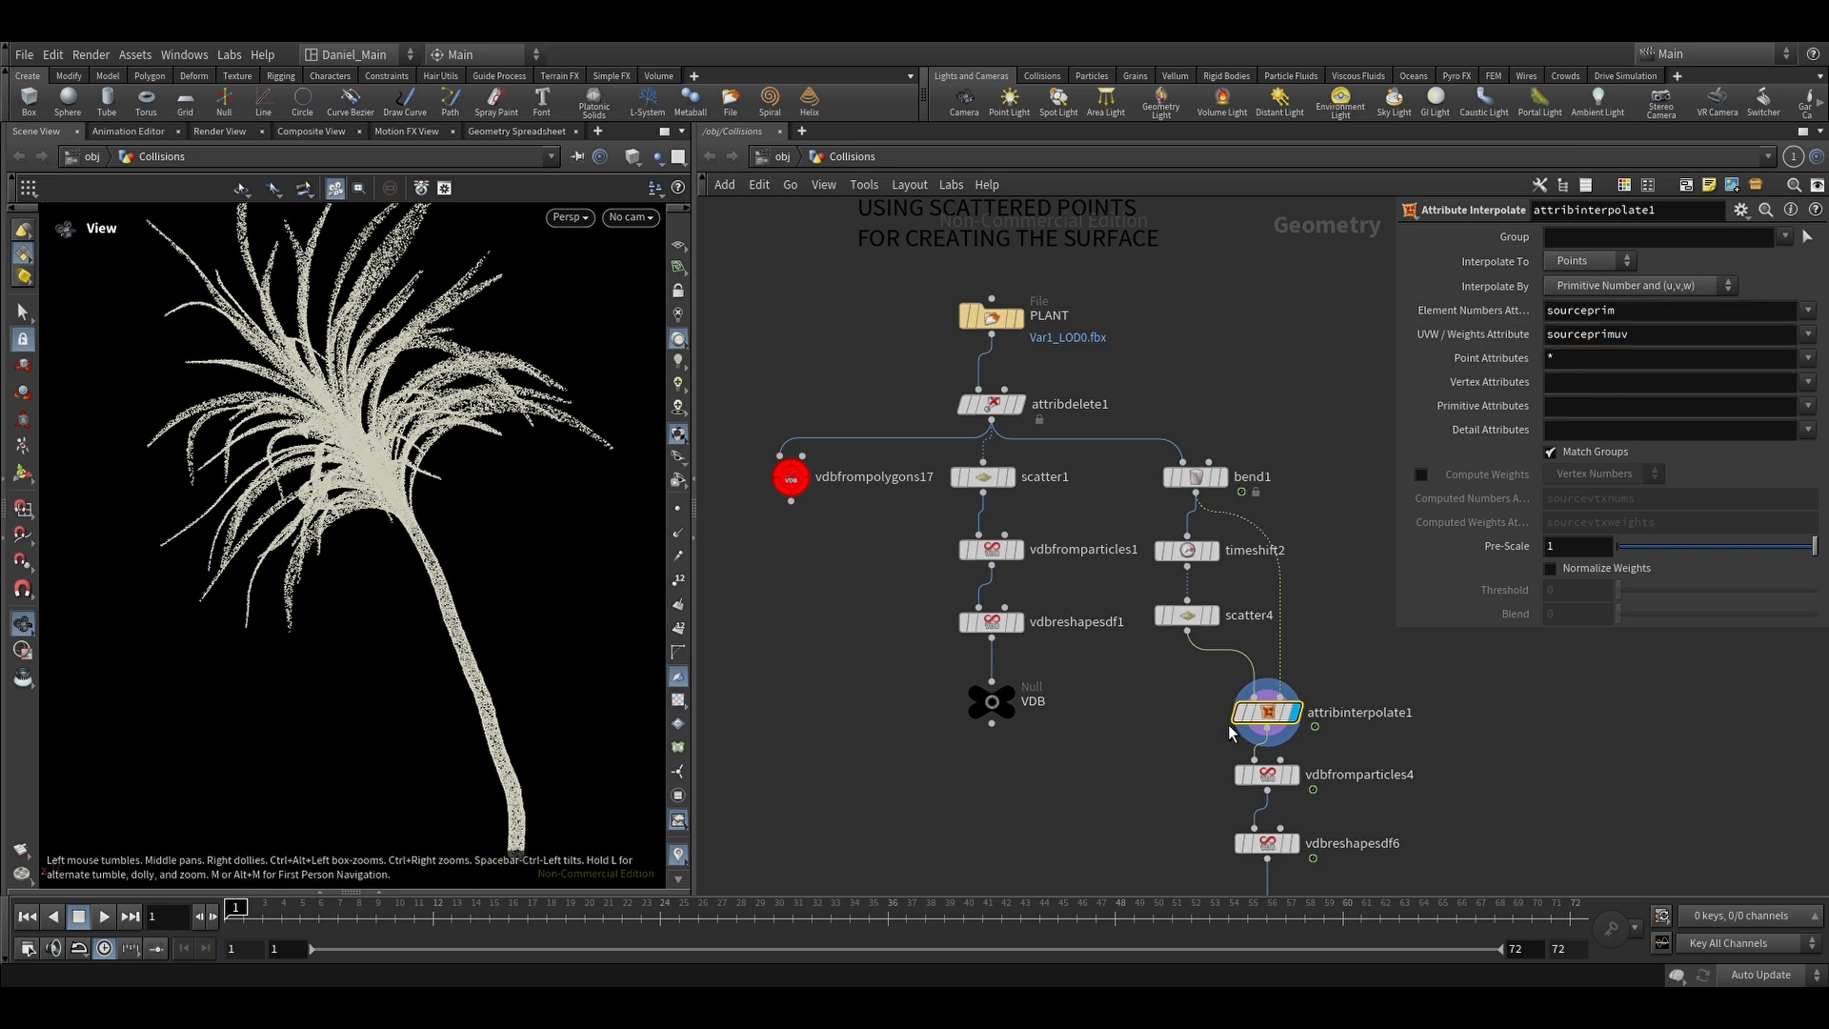
pyautogui.click(107, 919)
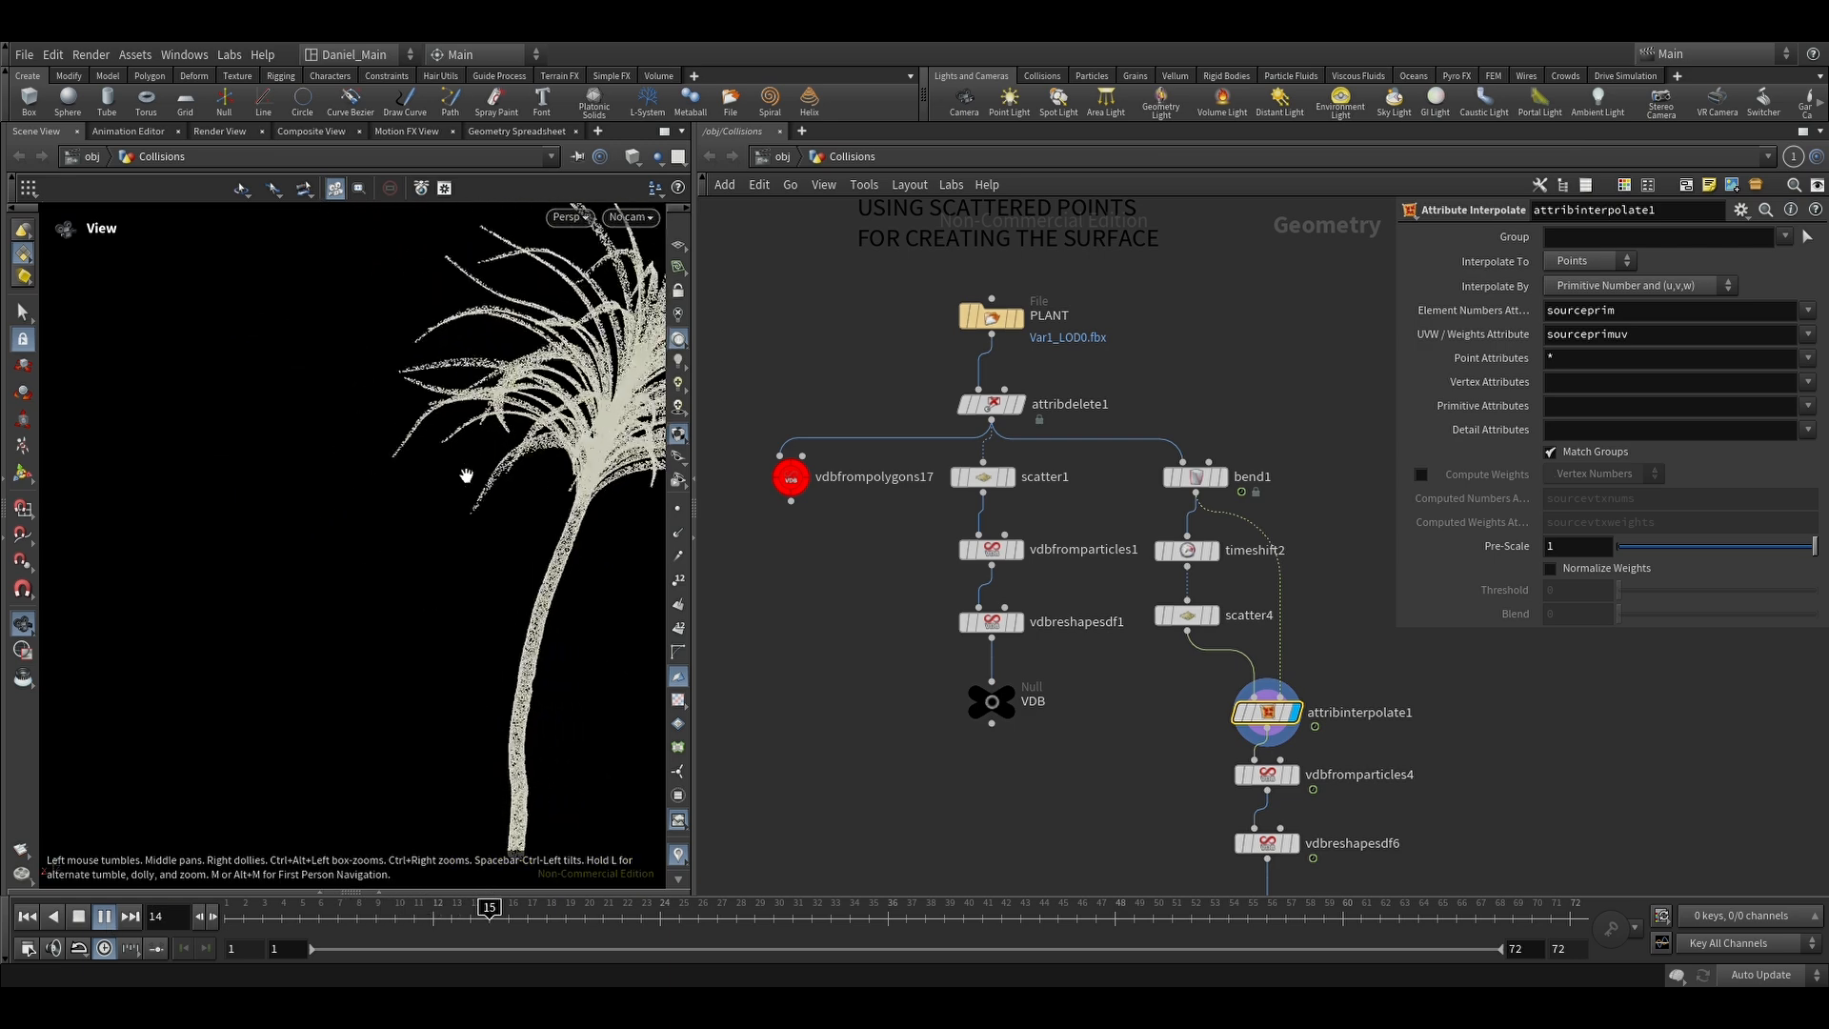
pyautogui.moveTo(436, 486); pyautogui.dragTo(613, 314, button='right')
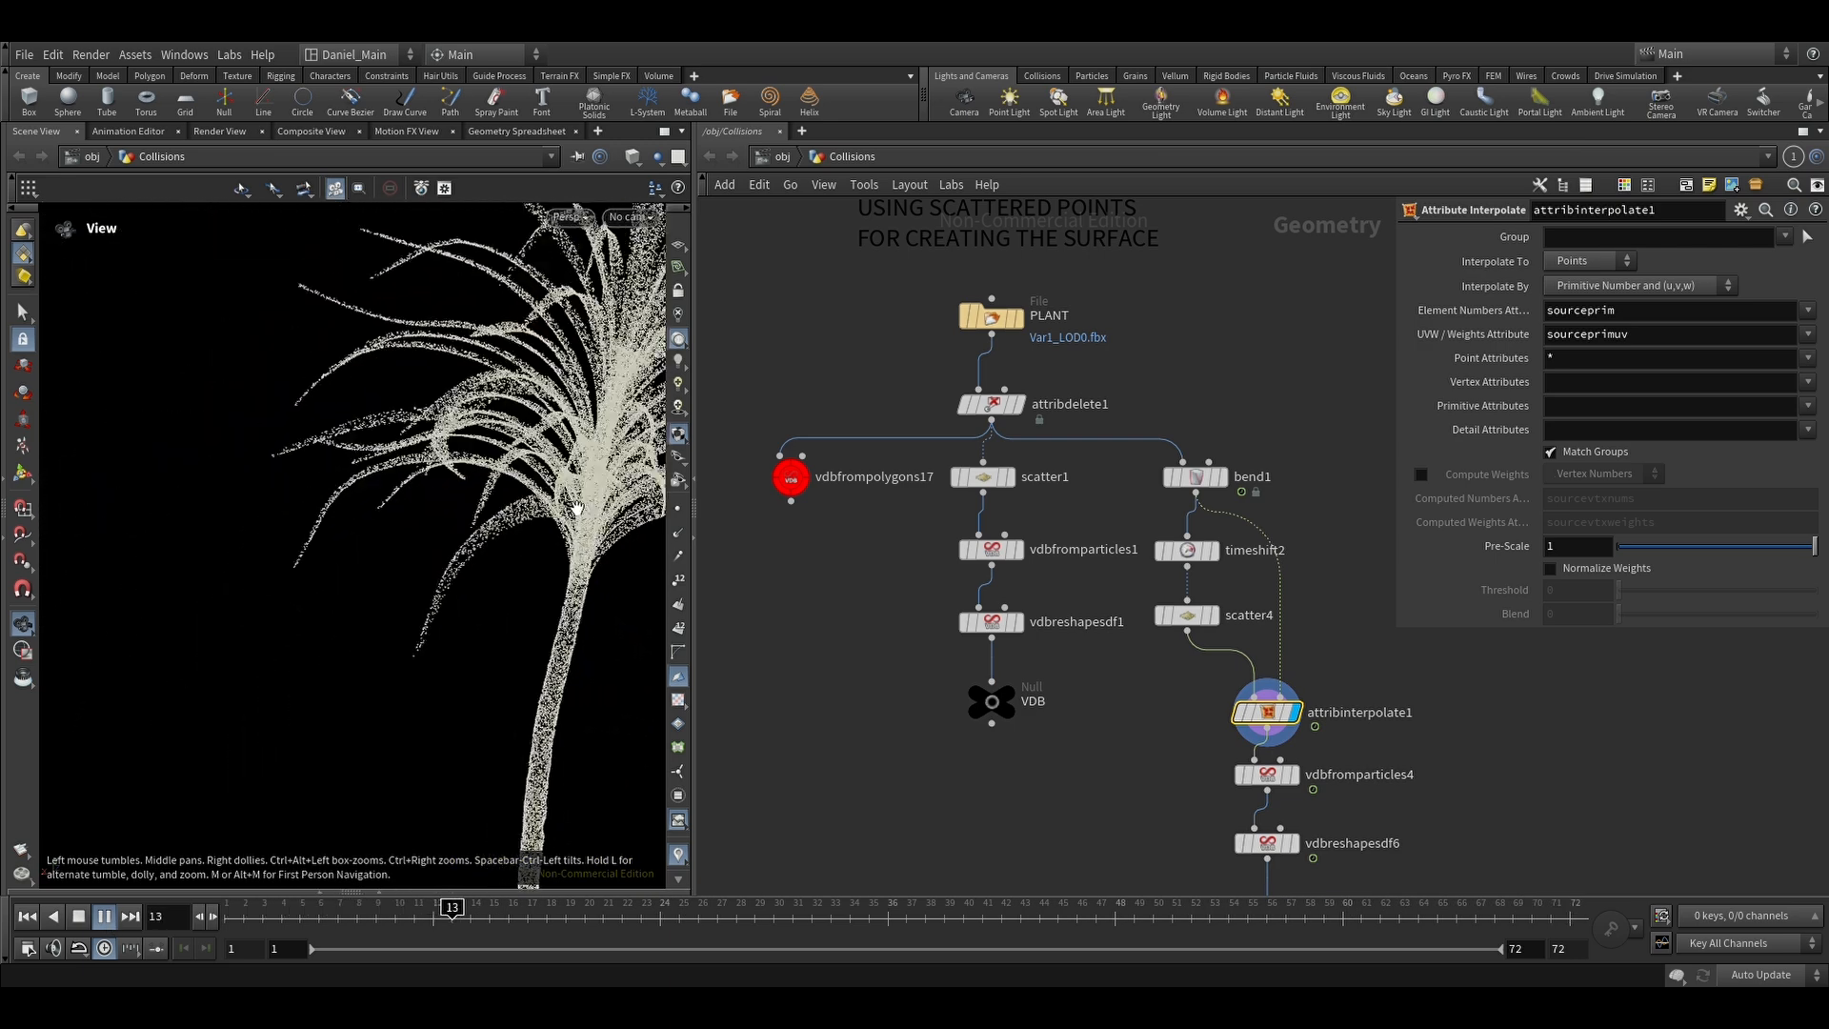
pyautogui.moveTo(285, 930); pyautogui.dragTo(135, 942)
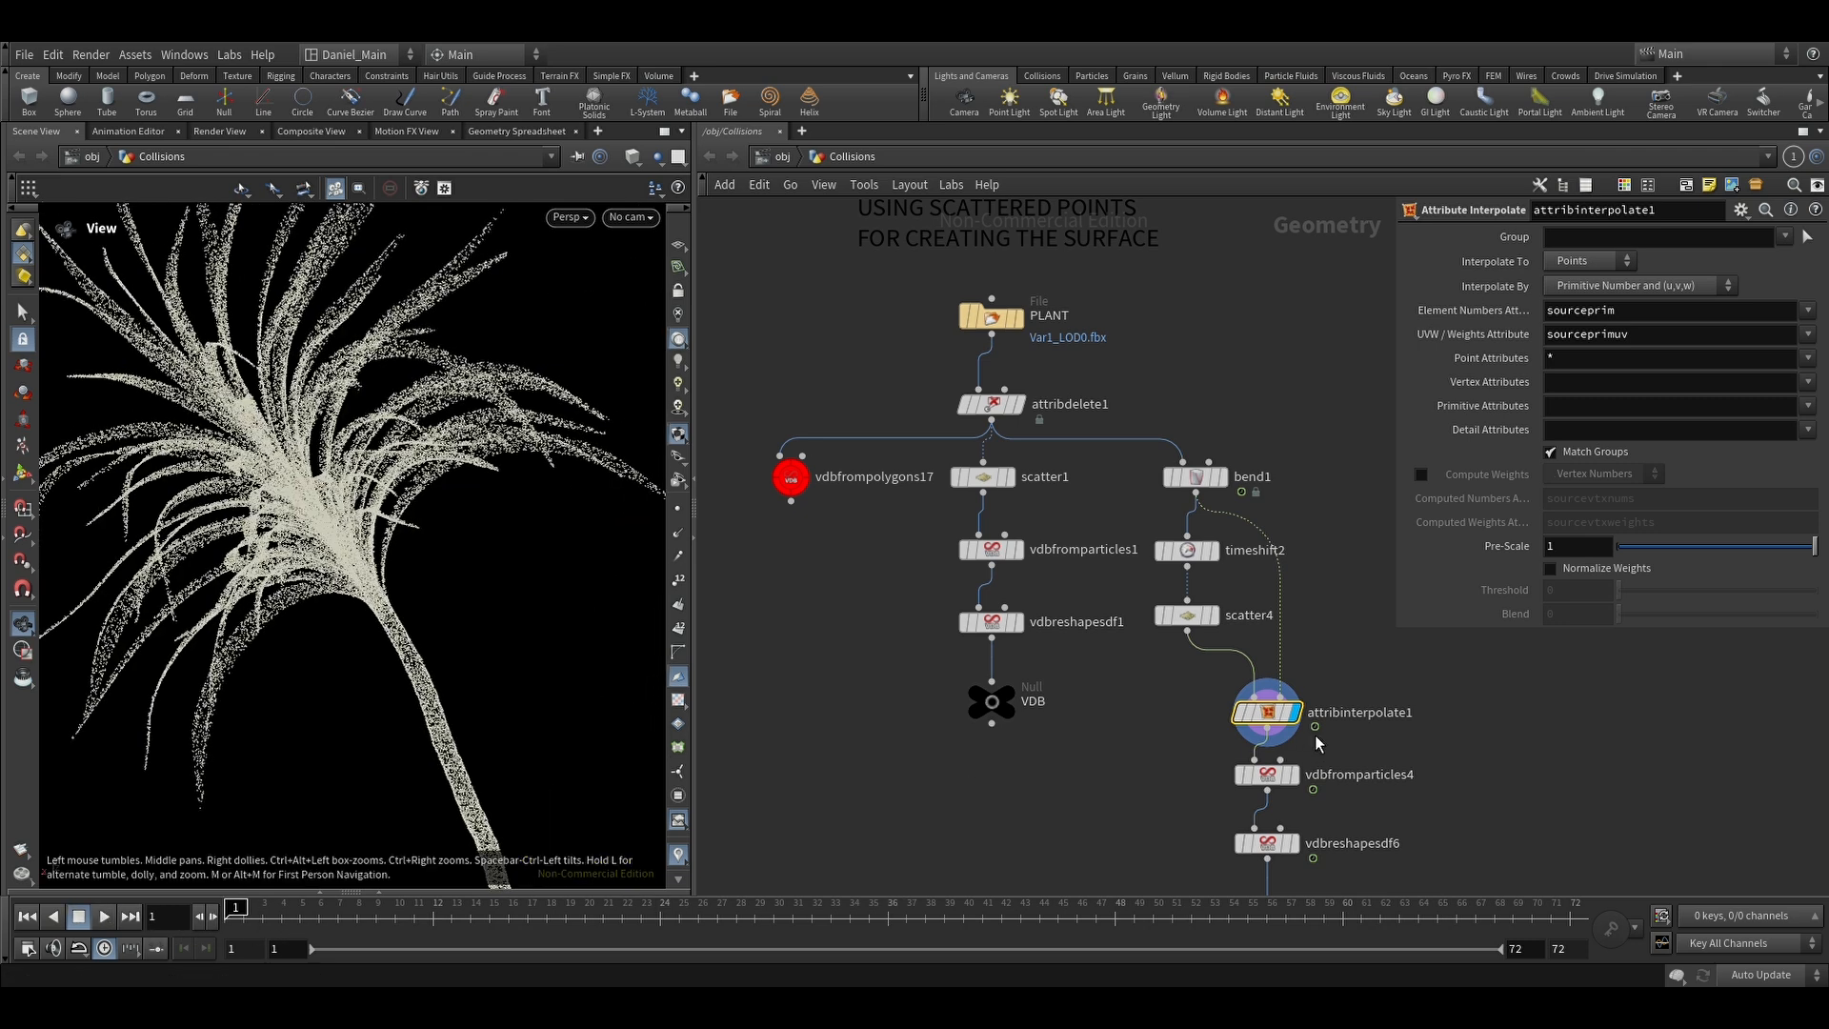
# Step: Display the vdbfromparticles4 surface and the vdbreshapesdf6 result for the bending plant
pyautogui.click(1263, 781)
pyautogui.press('r')
pyautogui.moveTo(1331, 805); pyautogui.dragTo(1210, 864)
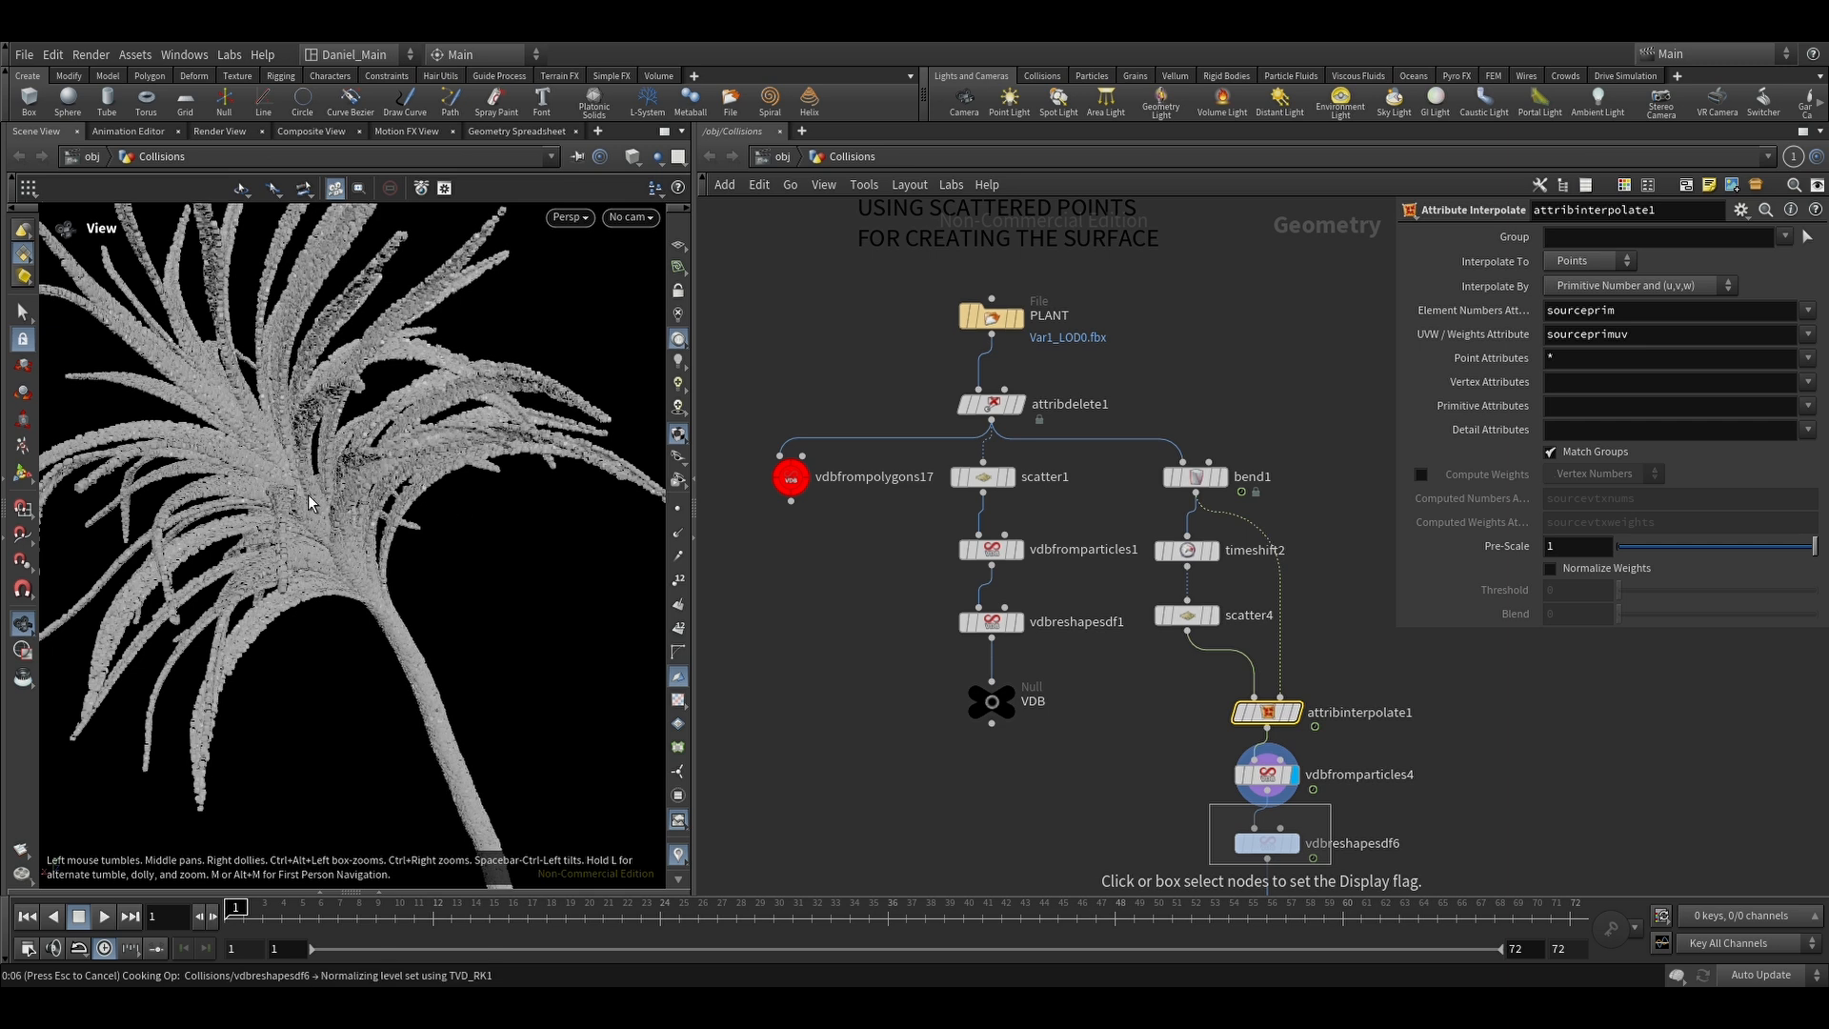
pyautogui.moveTo(367, 515); pyautogui.dragTo(266, 587)
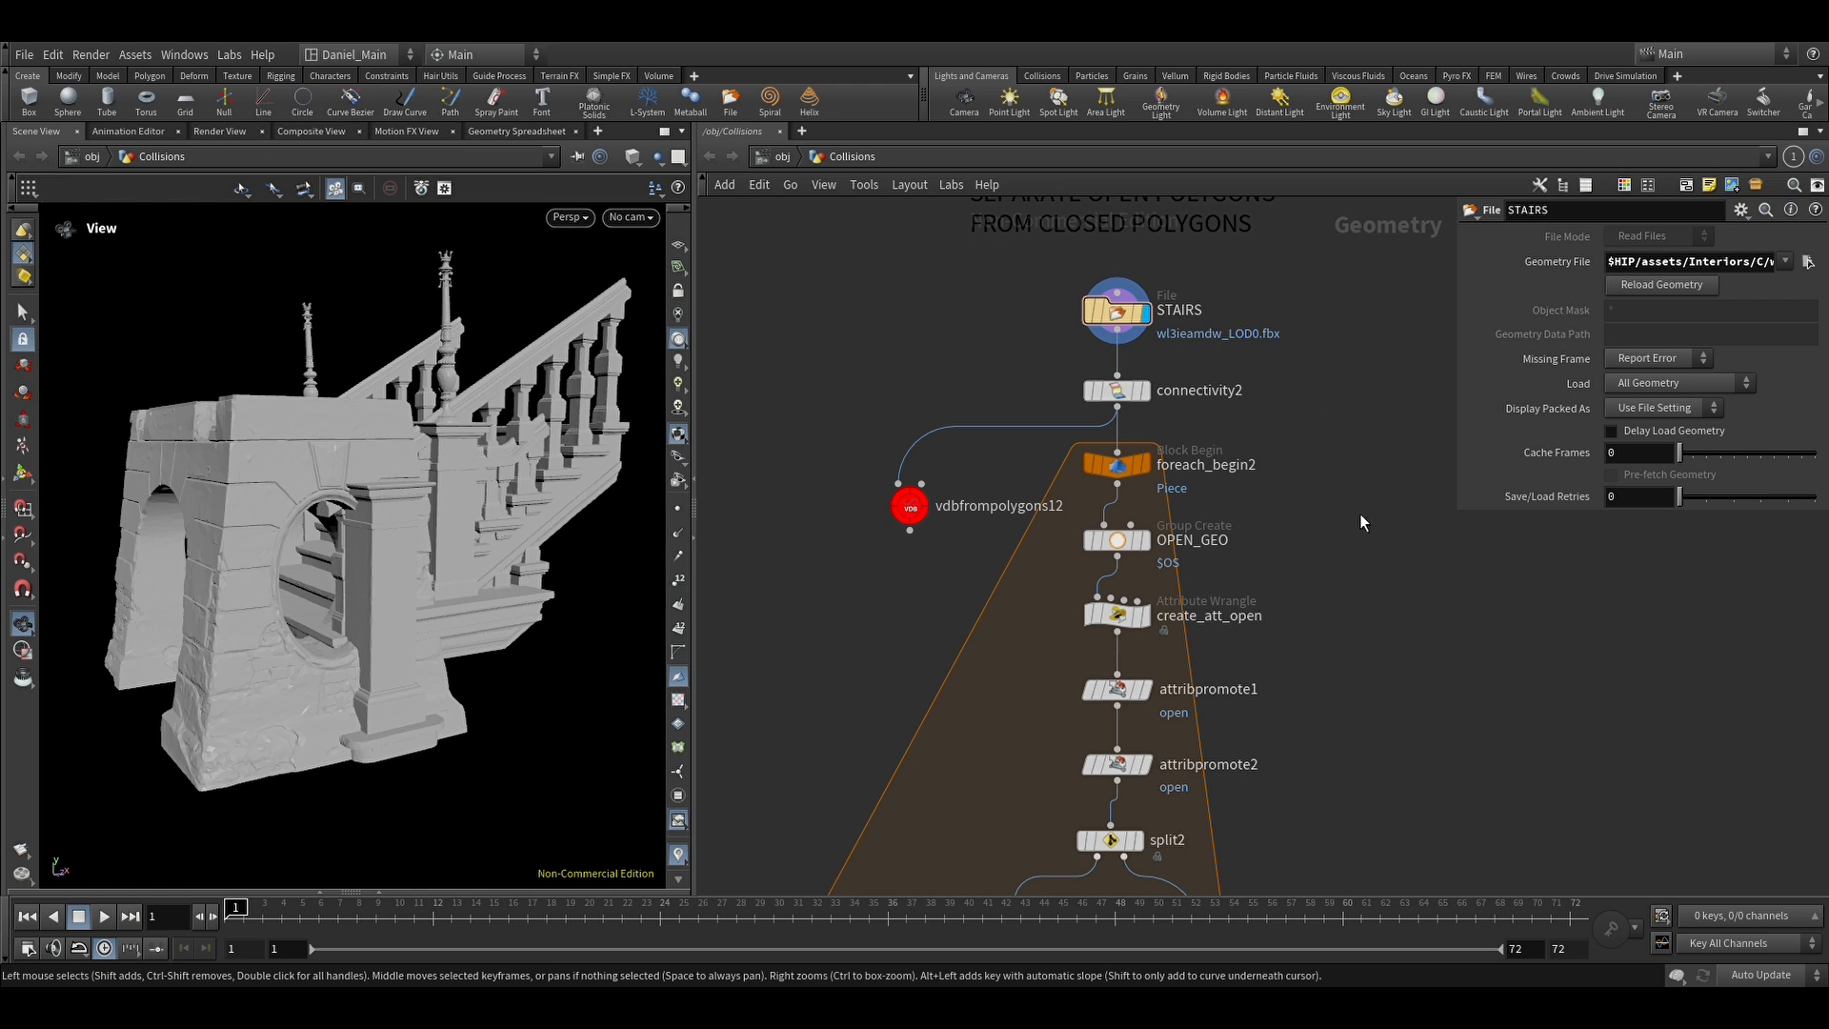
# Step: Examine the staircase pieces at connectivity2 from below and compare them with the vdbfrompolygons12 conversion
pyautogui.scroll(3, 1292, 539)
pyautogui.click(1086, 336)
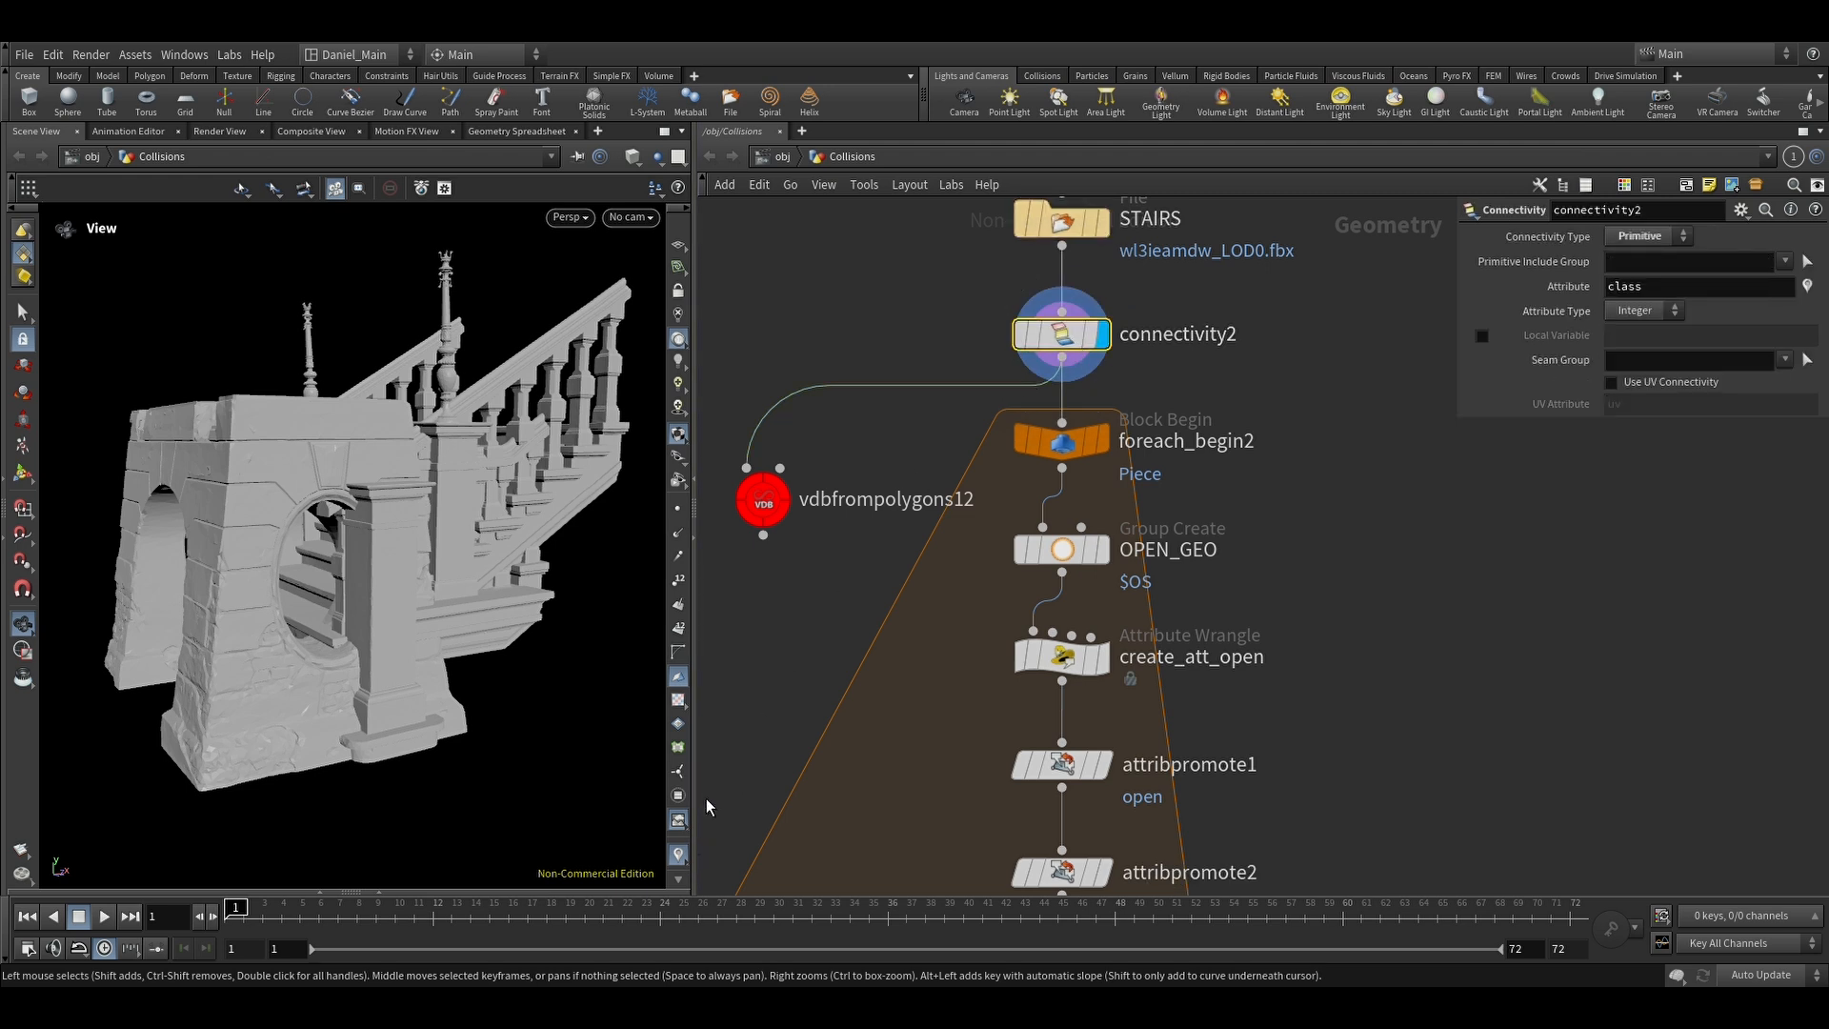
pyautogui.click(836, 463)
pyautogui.moveTo(394, 622); pyautogui.dragTo(429, 575)
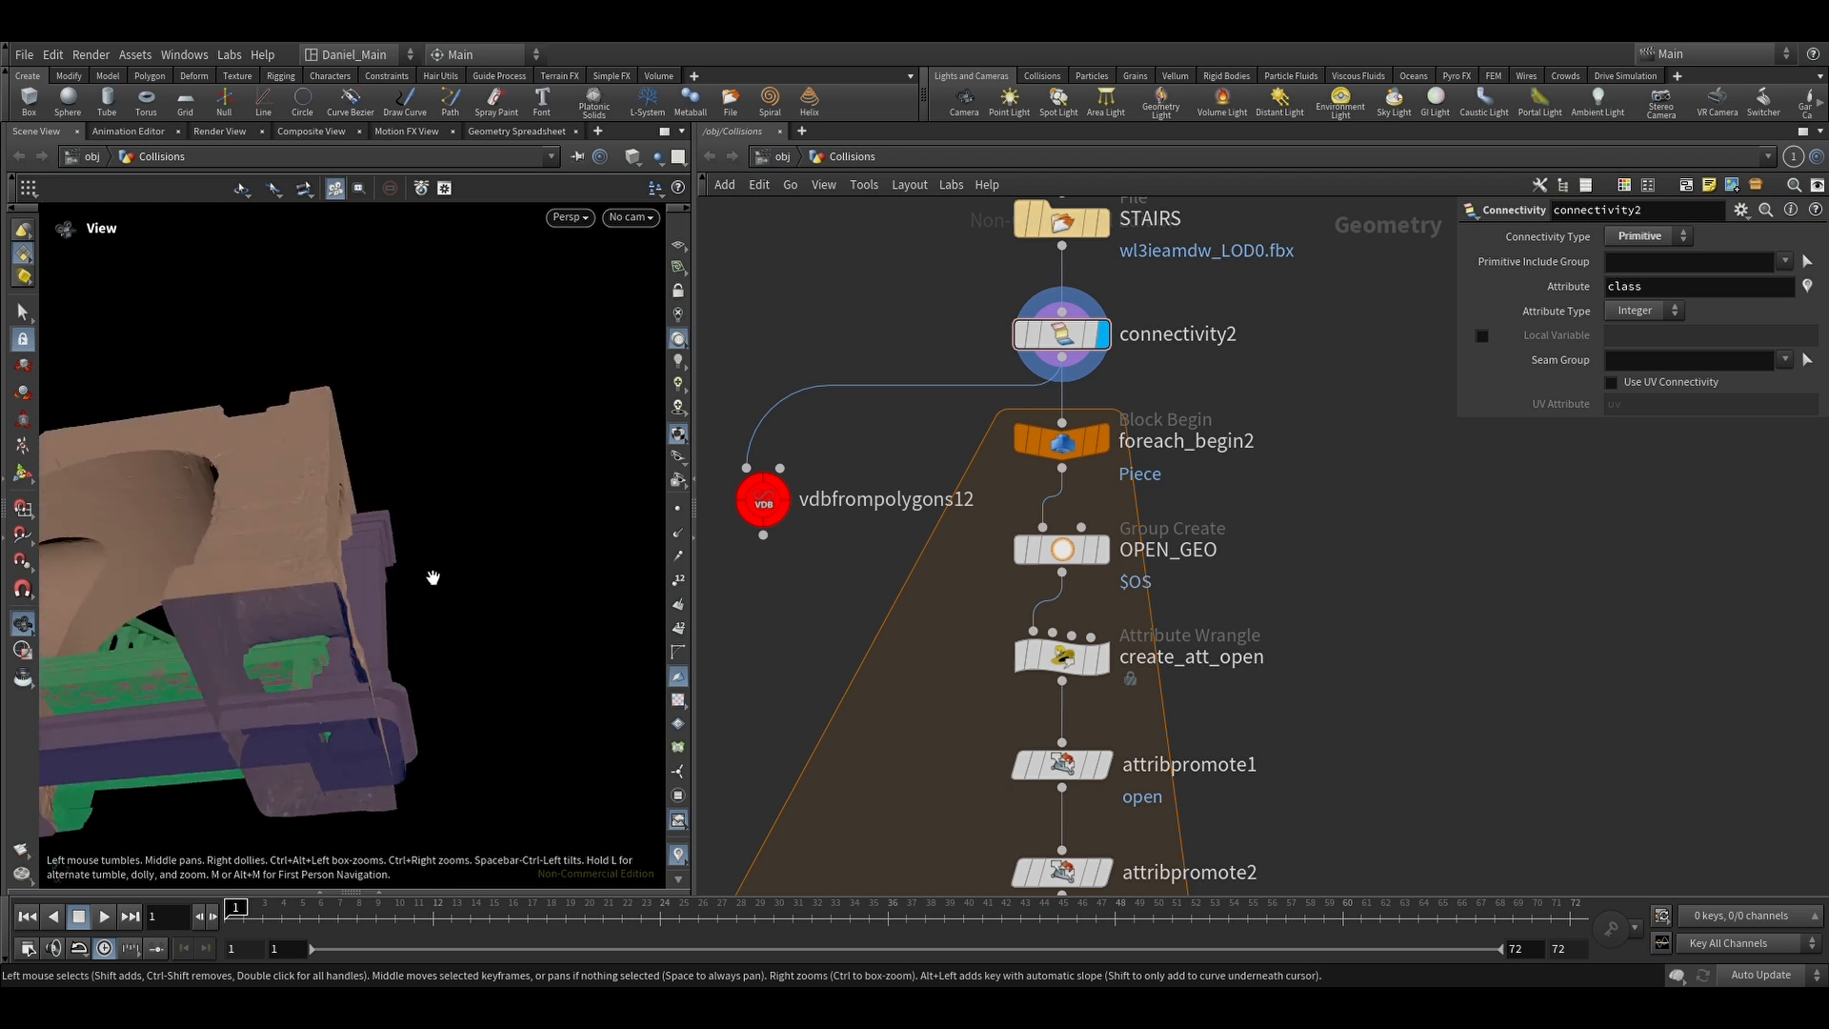
pyautogui.click(783, 514)
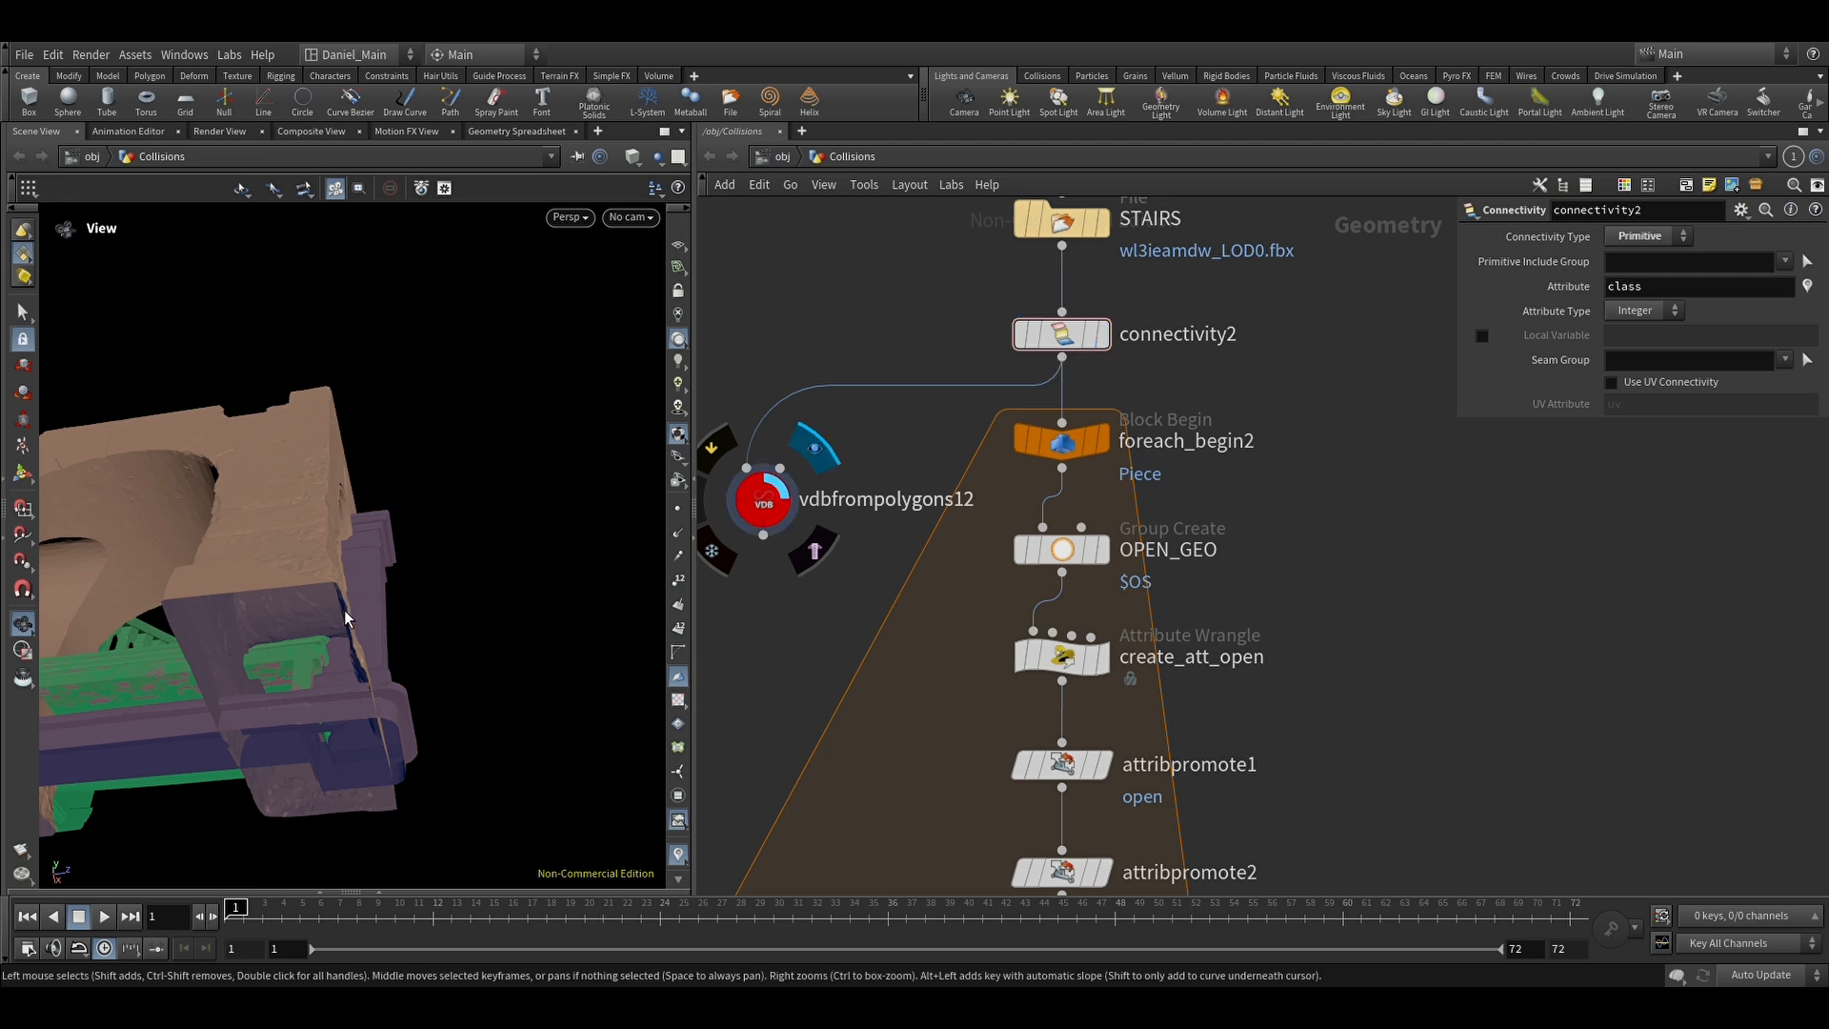
pyautogui.moveTo(347, 618); pyautogui.dragTo(334, 693)
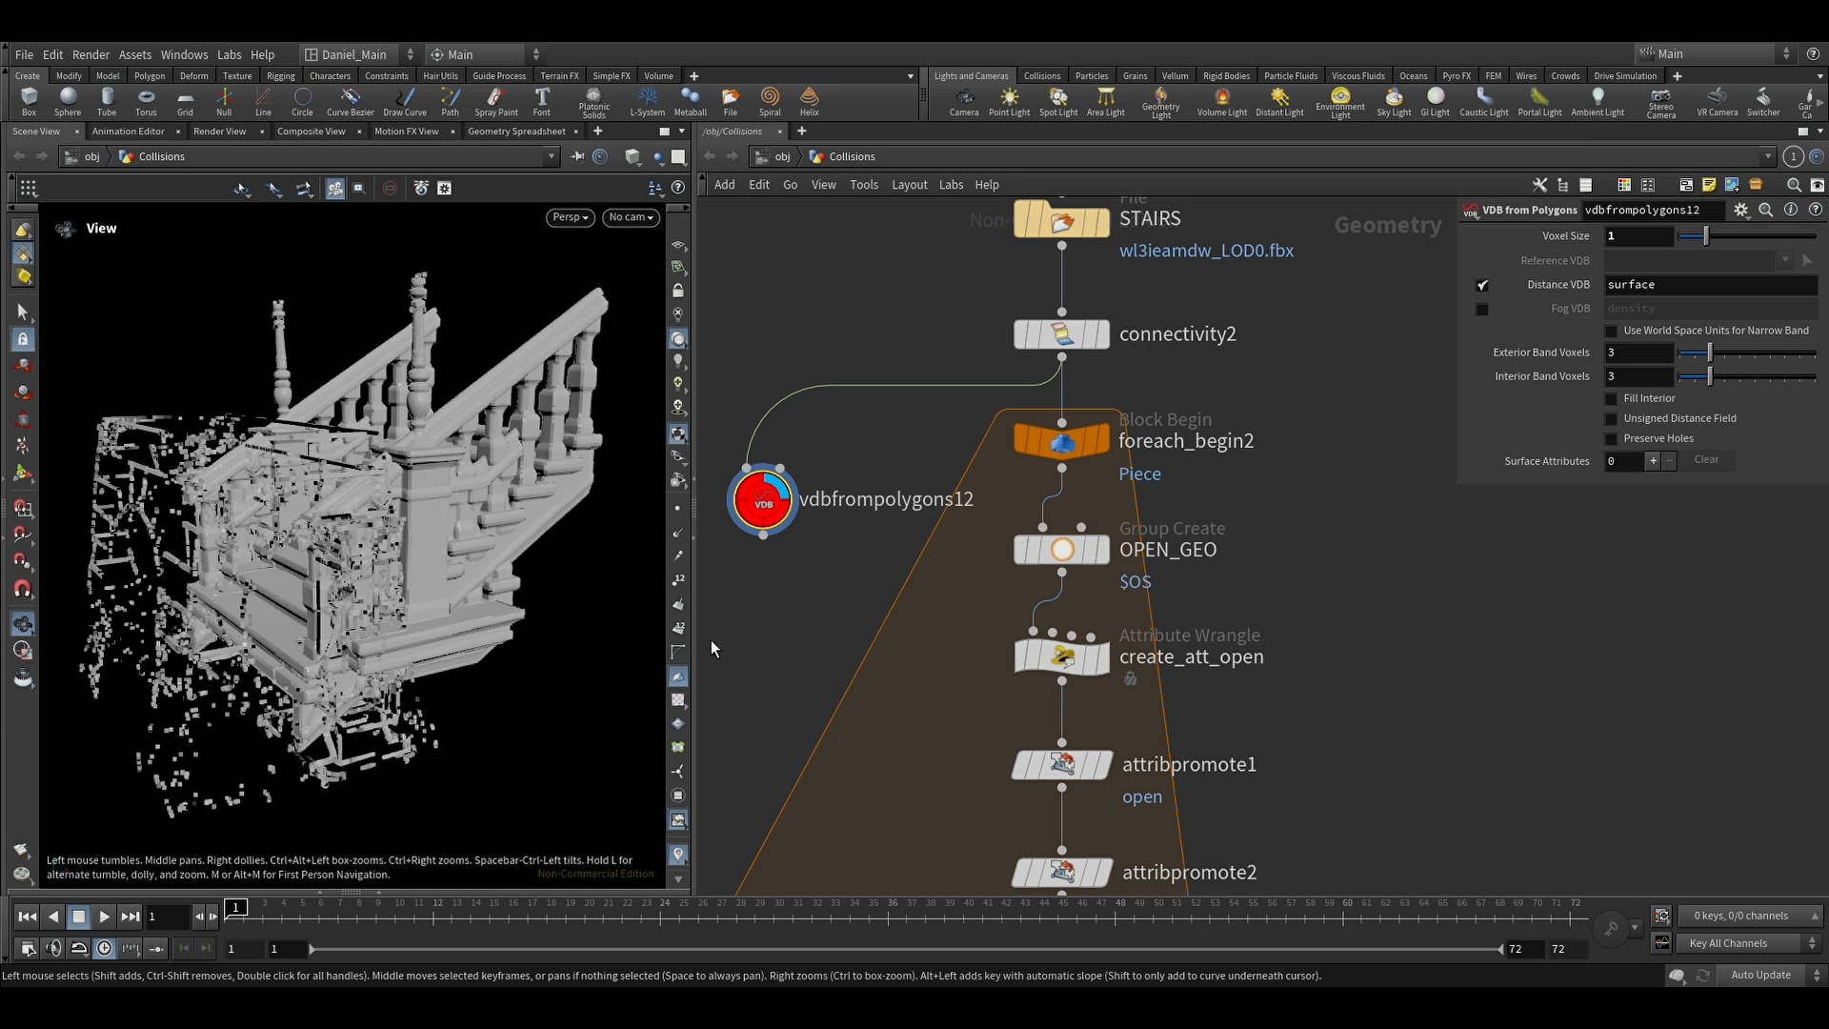
# Step: Display the foreach_end2 loop output and enable Single Pass on it
pyautogui.scroll(-6, 906, 671)
pyautogui.scroll(-3, 886, 571)
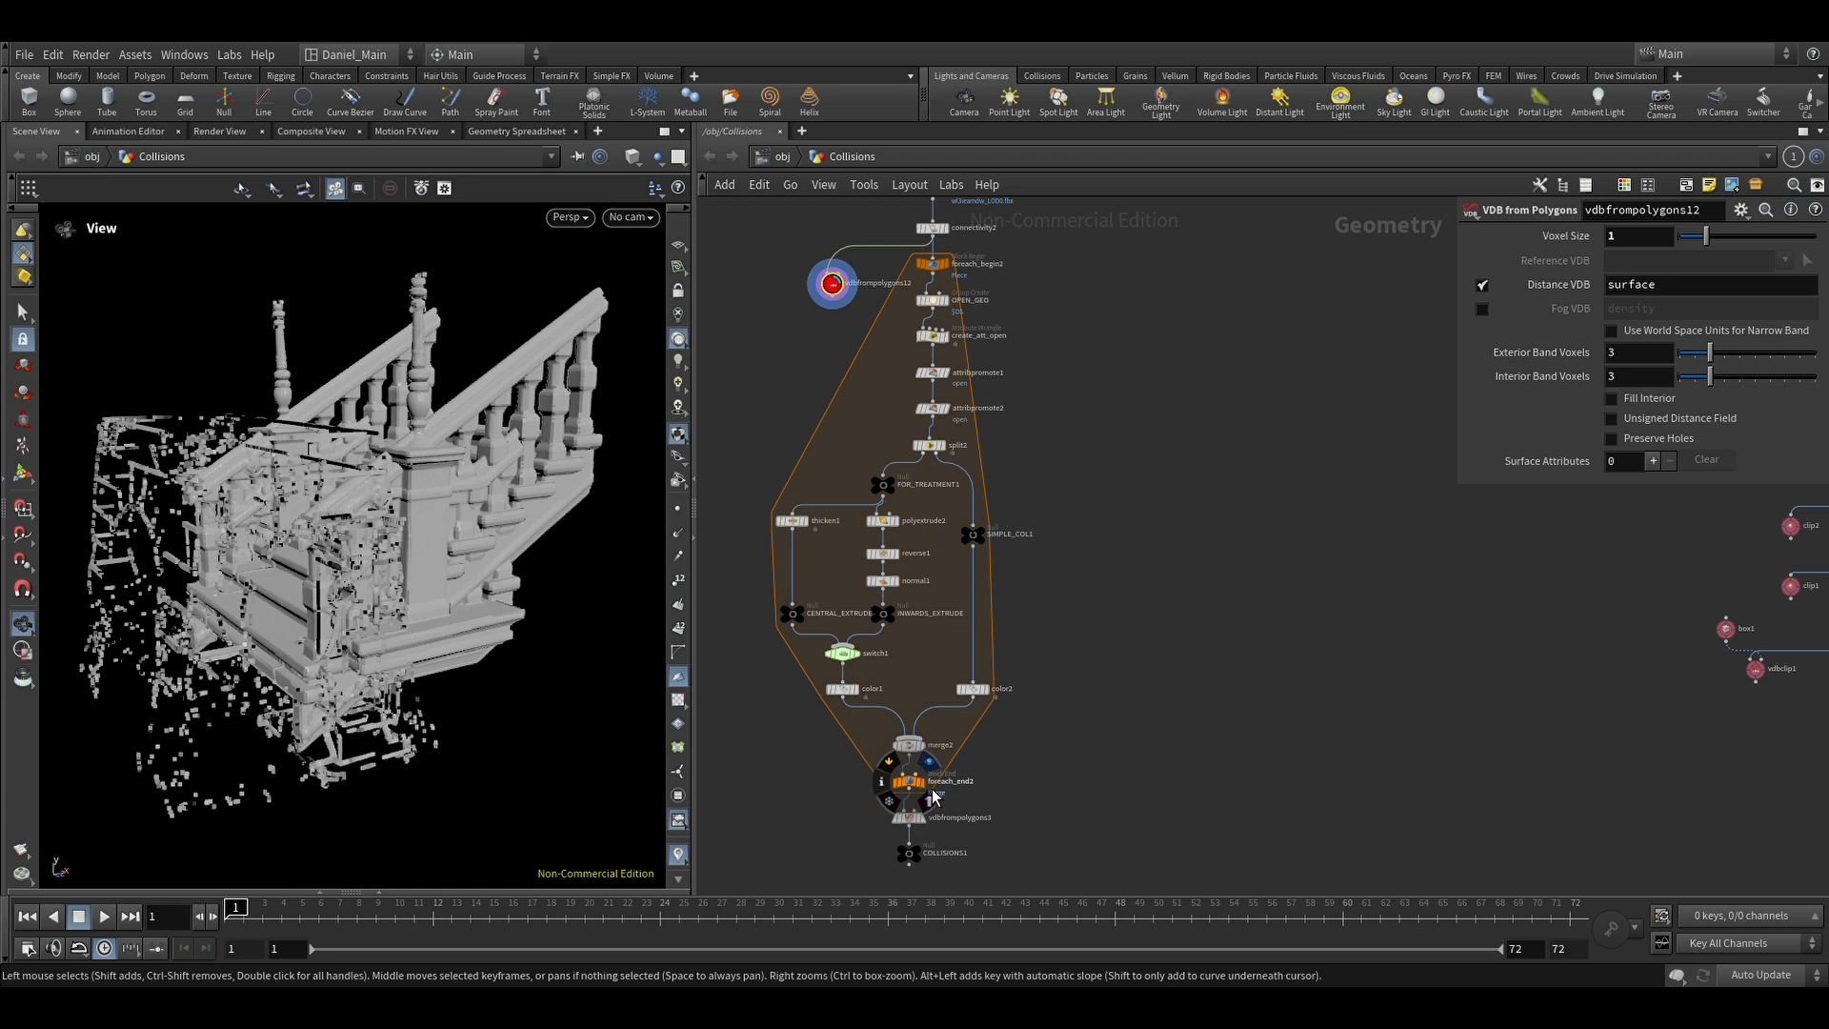
pyautogui.click(926, 787)
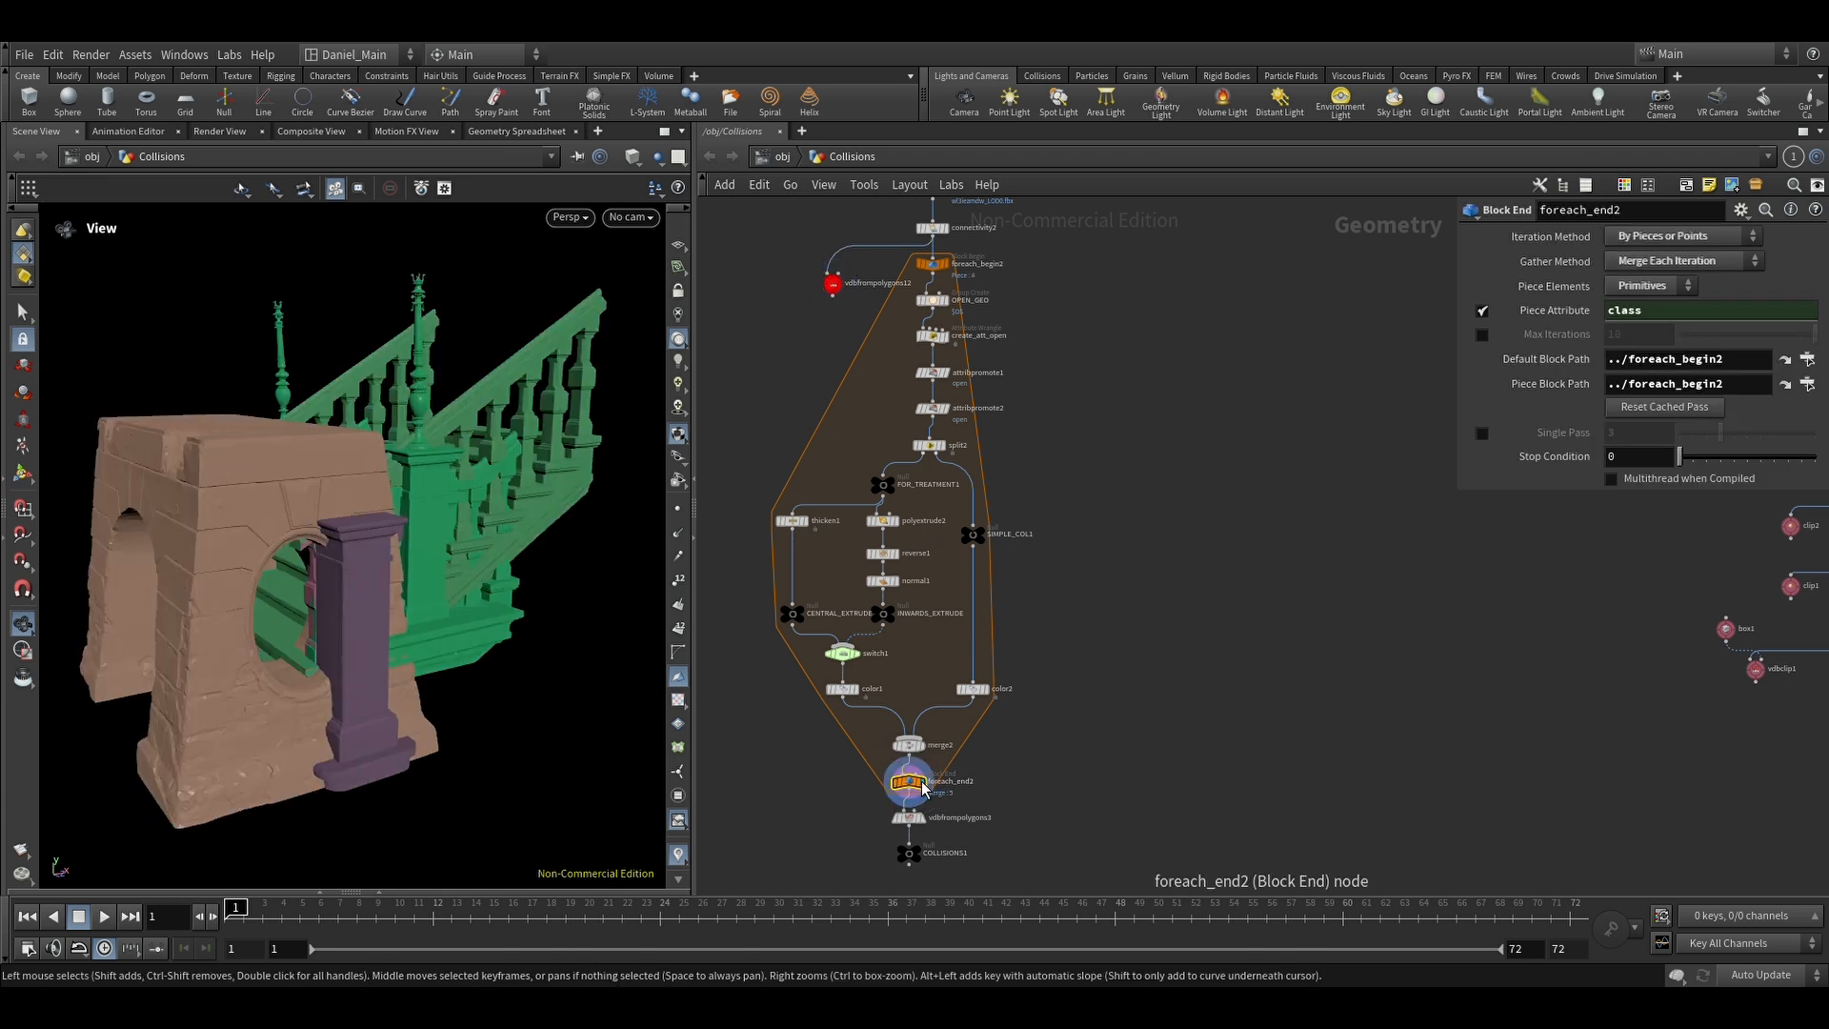
pyautogui.click(1483, 438)
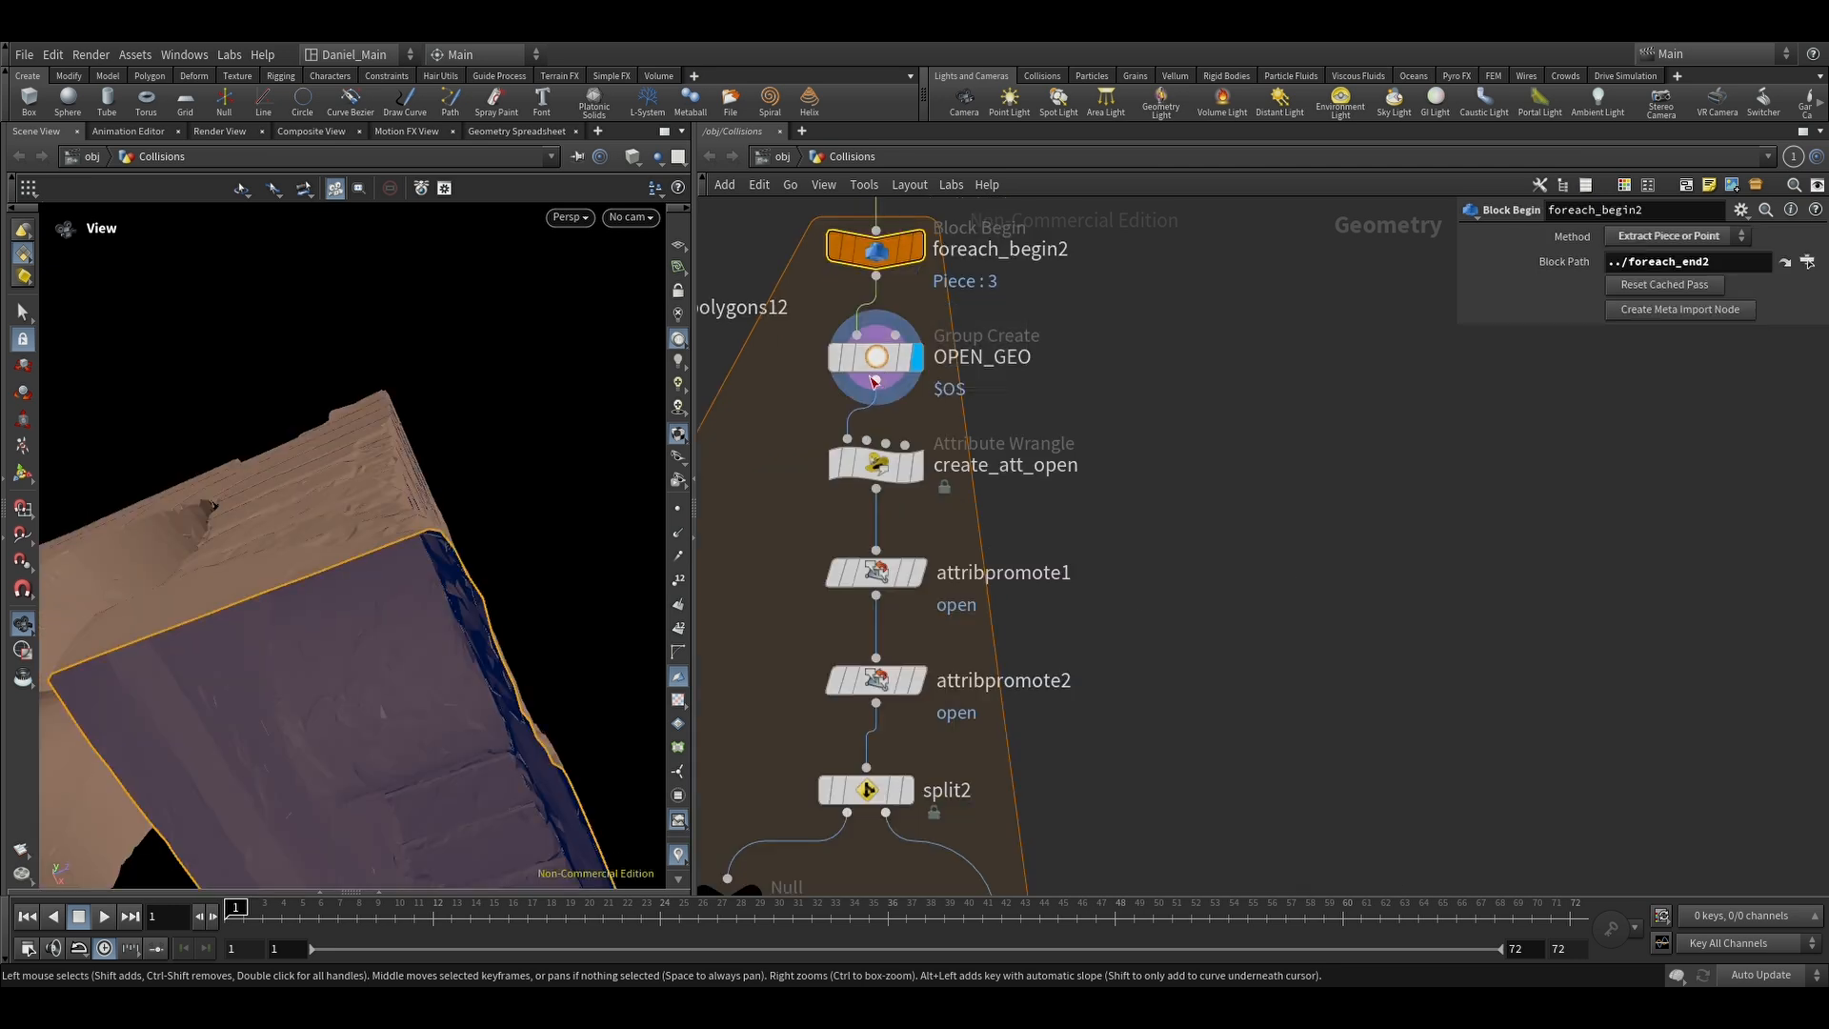
# Step: Display the OPEN_GEO edge group on the open piece and check the effect of its Unshared Edges option
pyautogui.click(868, 366)
pyautogui.moveTo(432, 570); pyautogui.dragTo(447, 640)
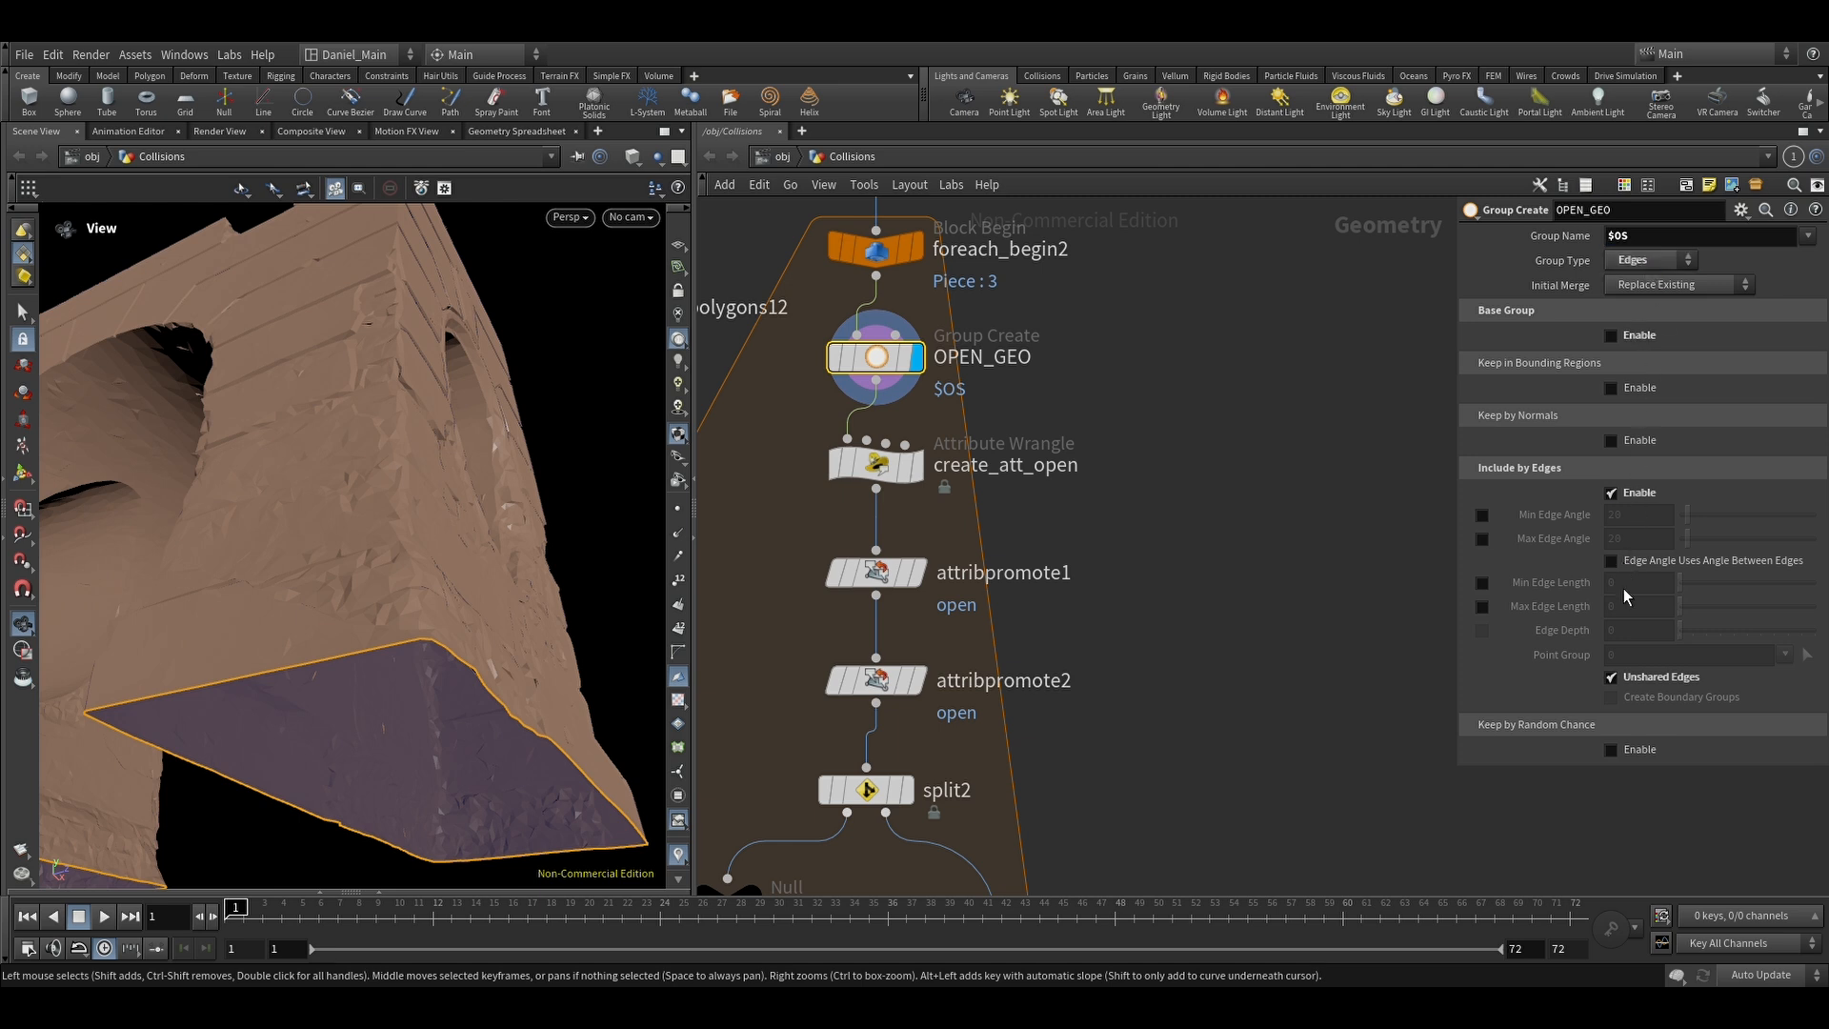
pyautogui.click(1612, 677)
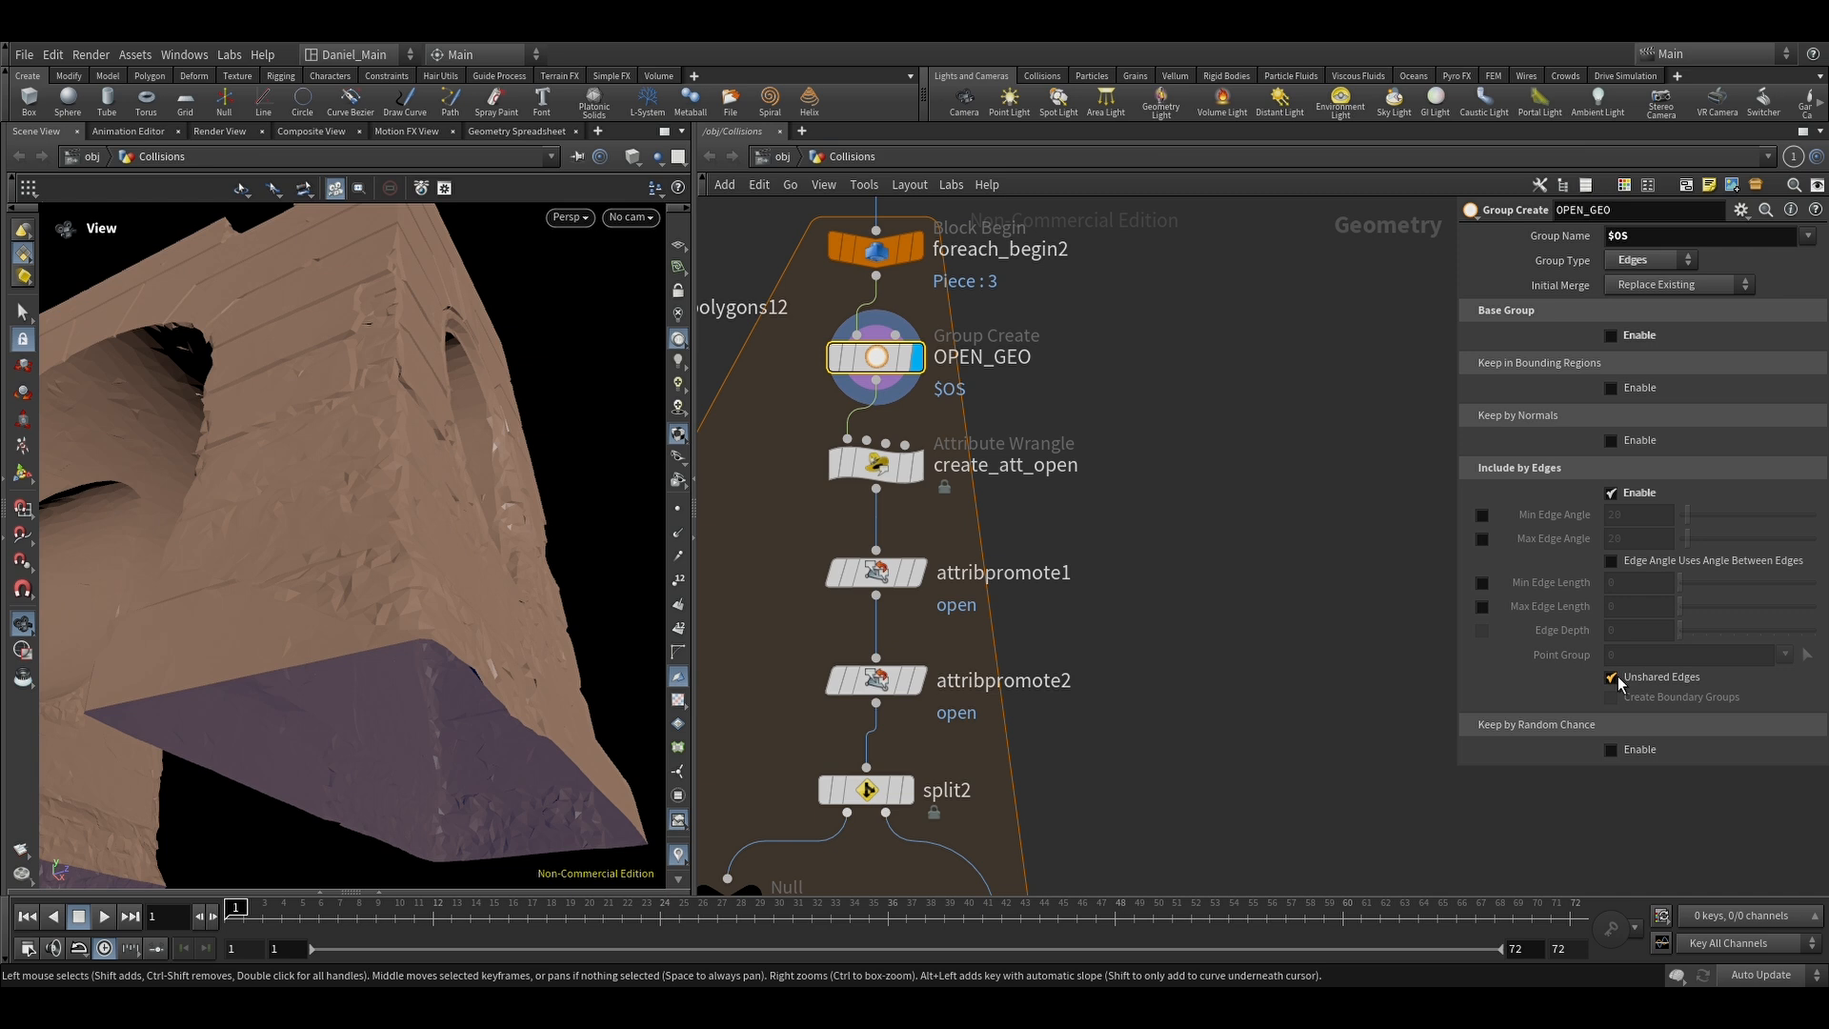
pyautogui.click(1612, 677)
# Step: Review the i@open = 1 code in create_att_open and the promotion settings of attribpromote1 and attribpromote2
pyautogui.click(914, 466)
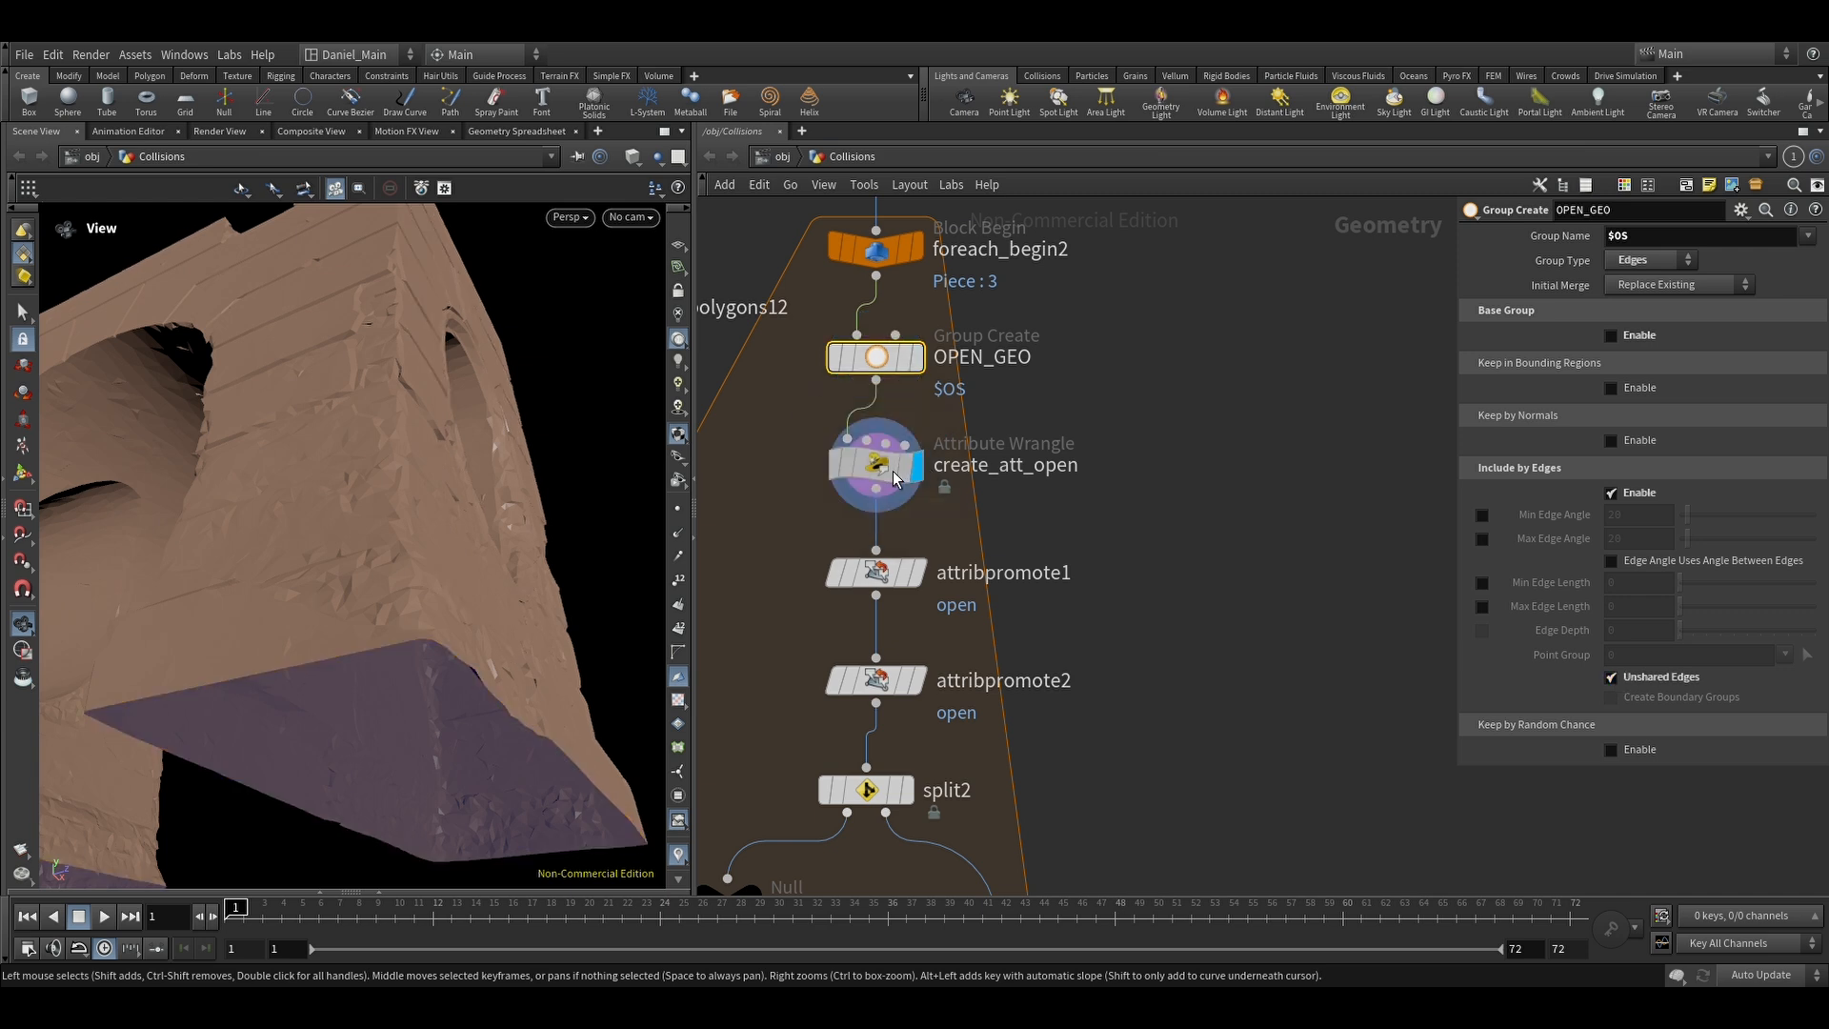
pyautogui.click(894, 474)
pyautogui.moveTo(1620, 372); pyautogui.dragTo(1414, 413)
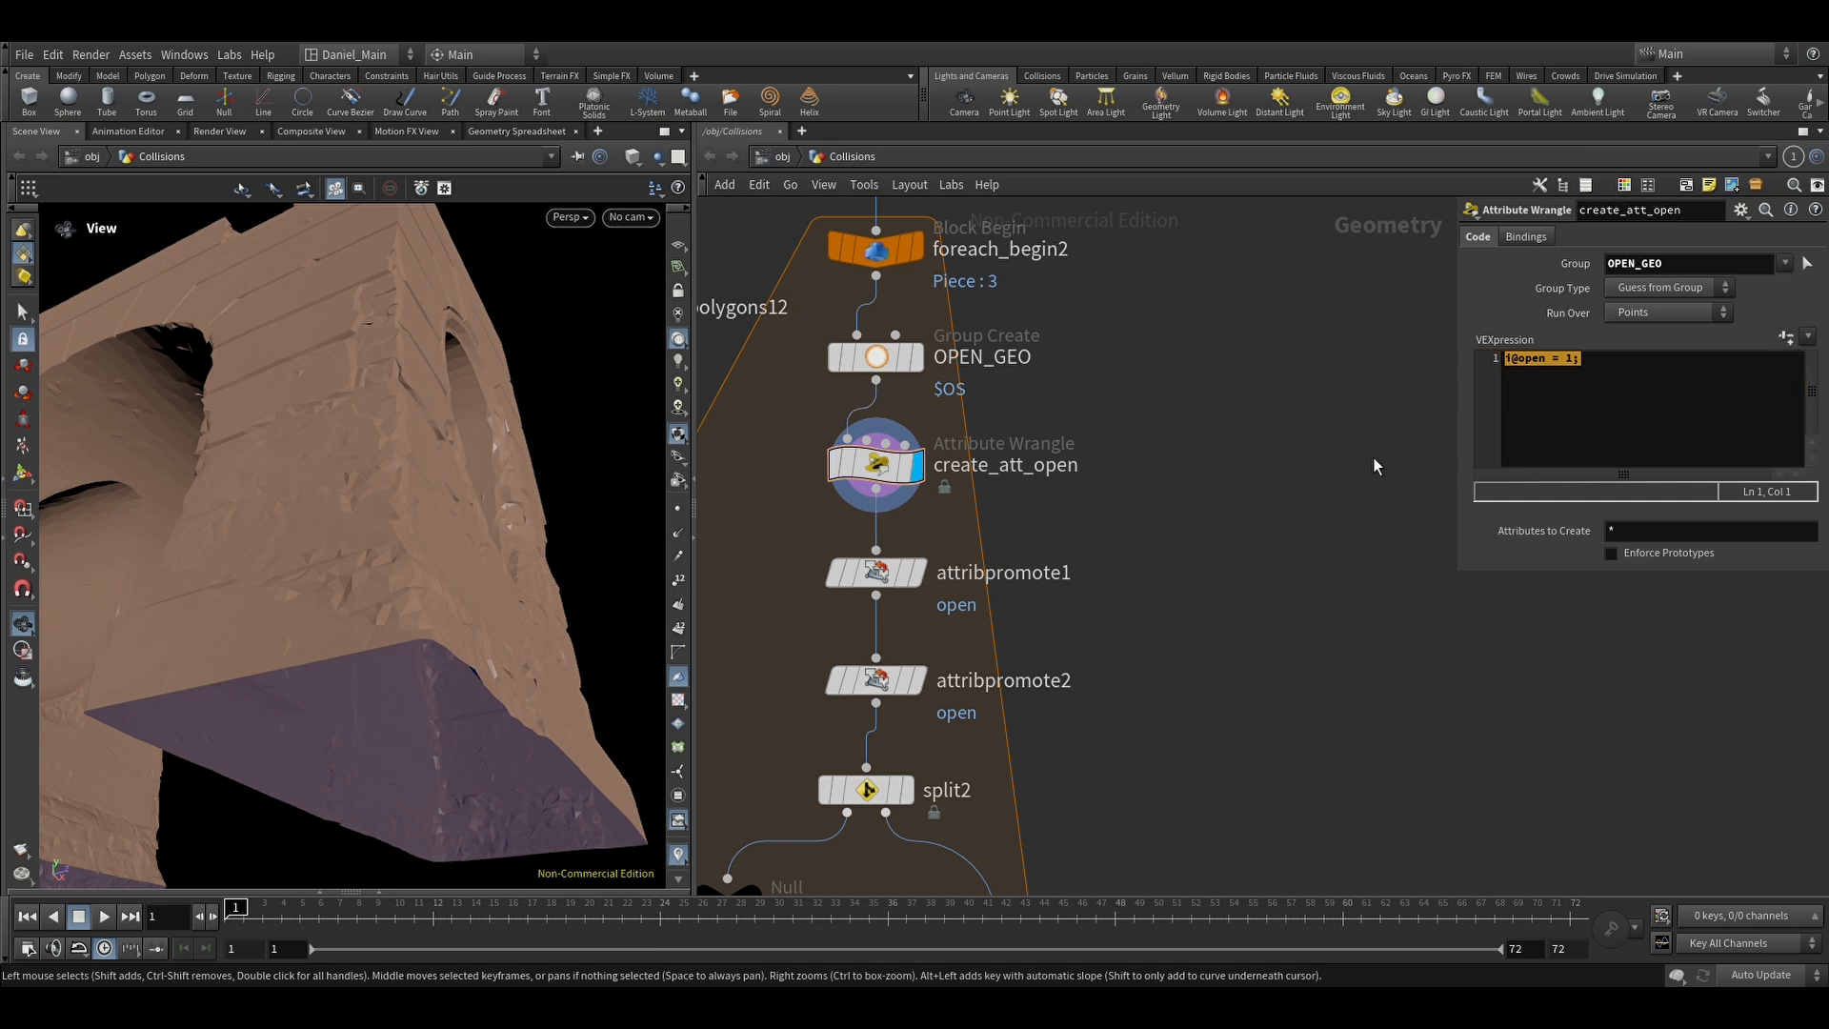
pyautogui.click(898, 583)
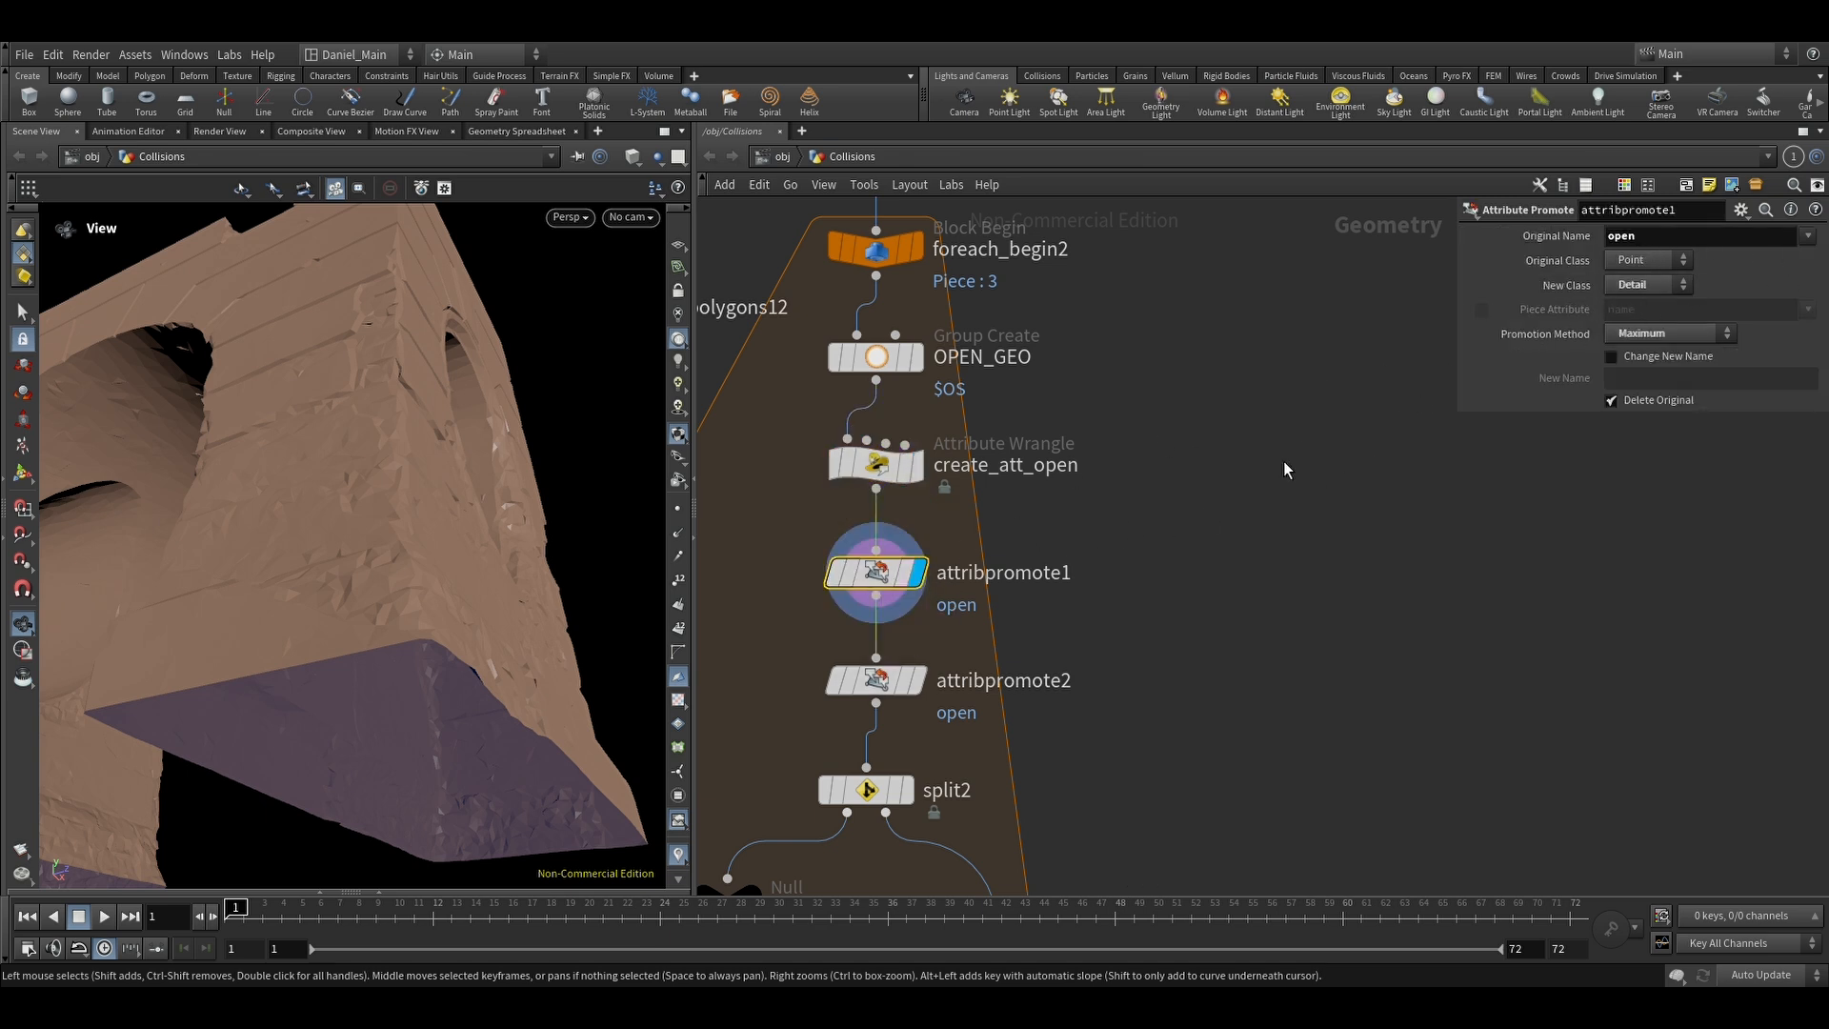
pyautogui.click(877, 680)
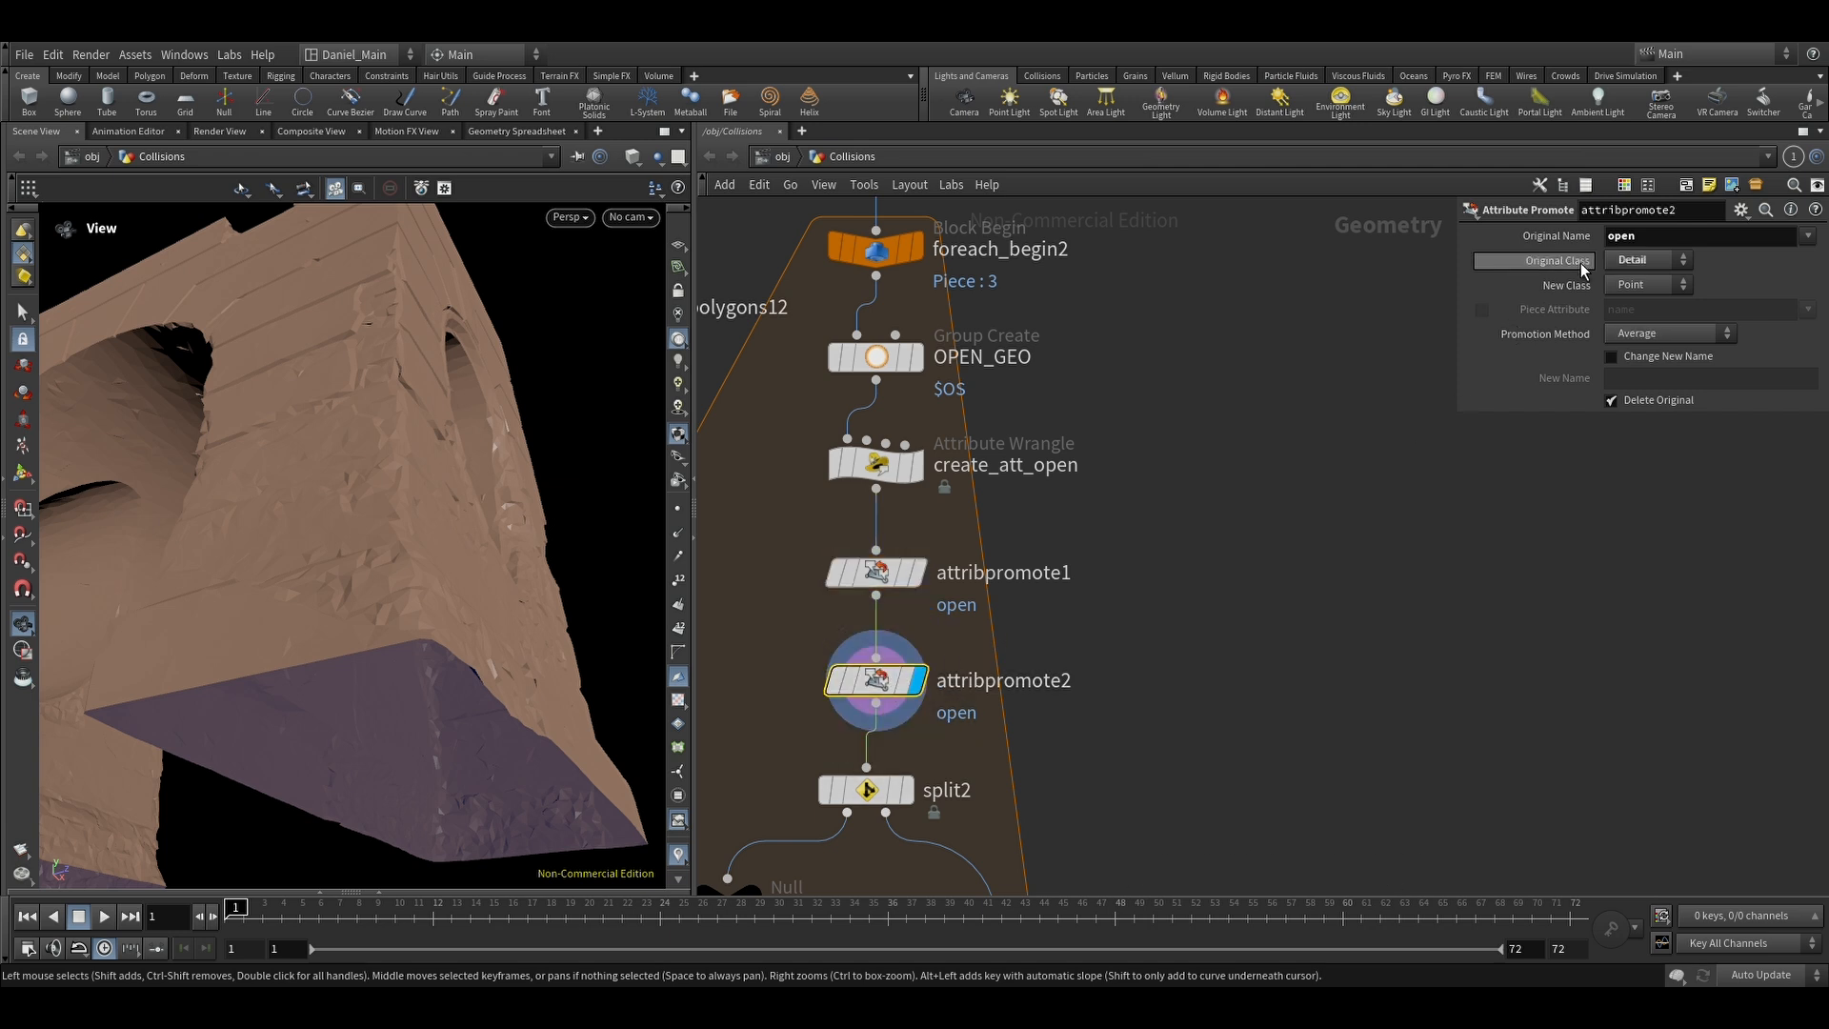
# Step: Open the Geometry Spreadsheet below the viewport and filter its attributes to open for attribpromote2
pyautogui.moveTo(1229, 620); pyautogui.dragTo(1416, 573, button='middle')
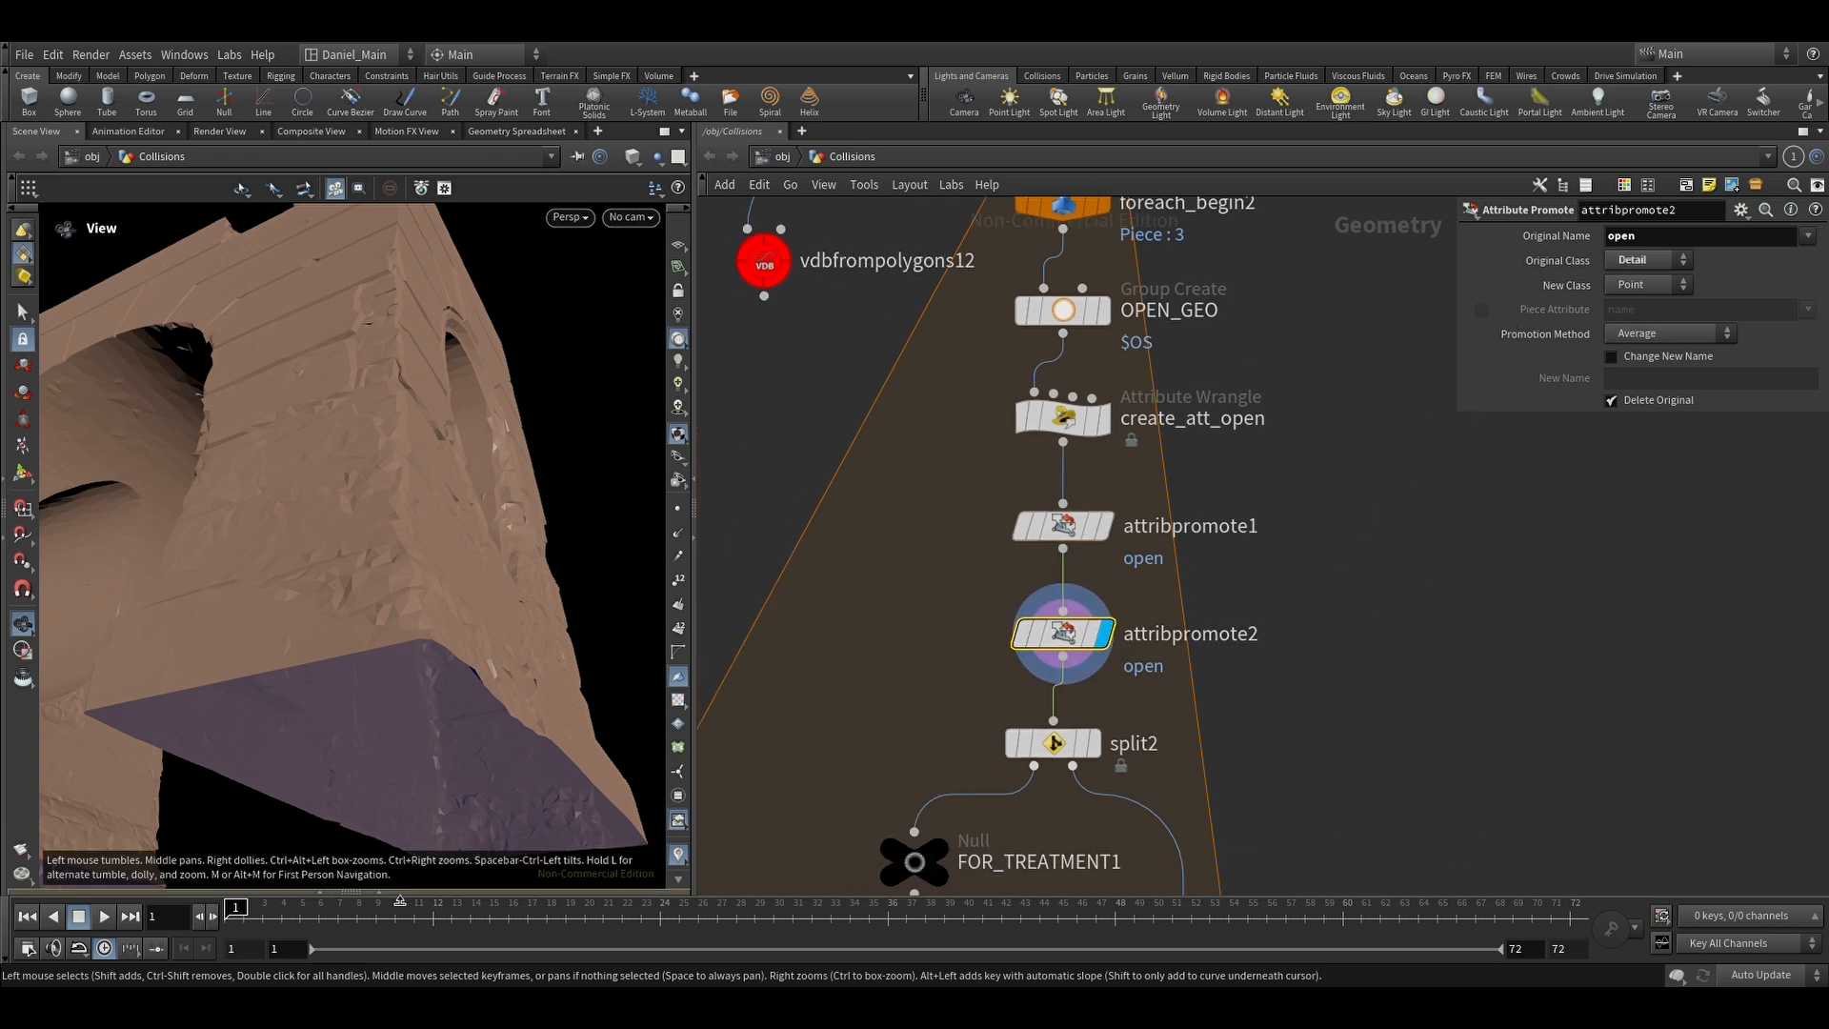
pyautogui.click(400, 899)
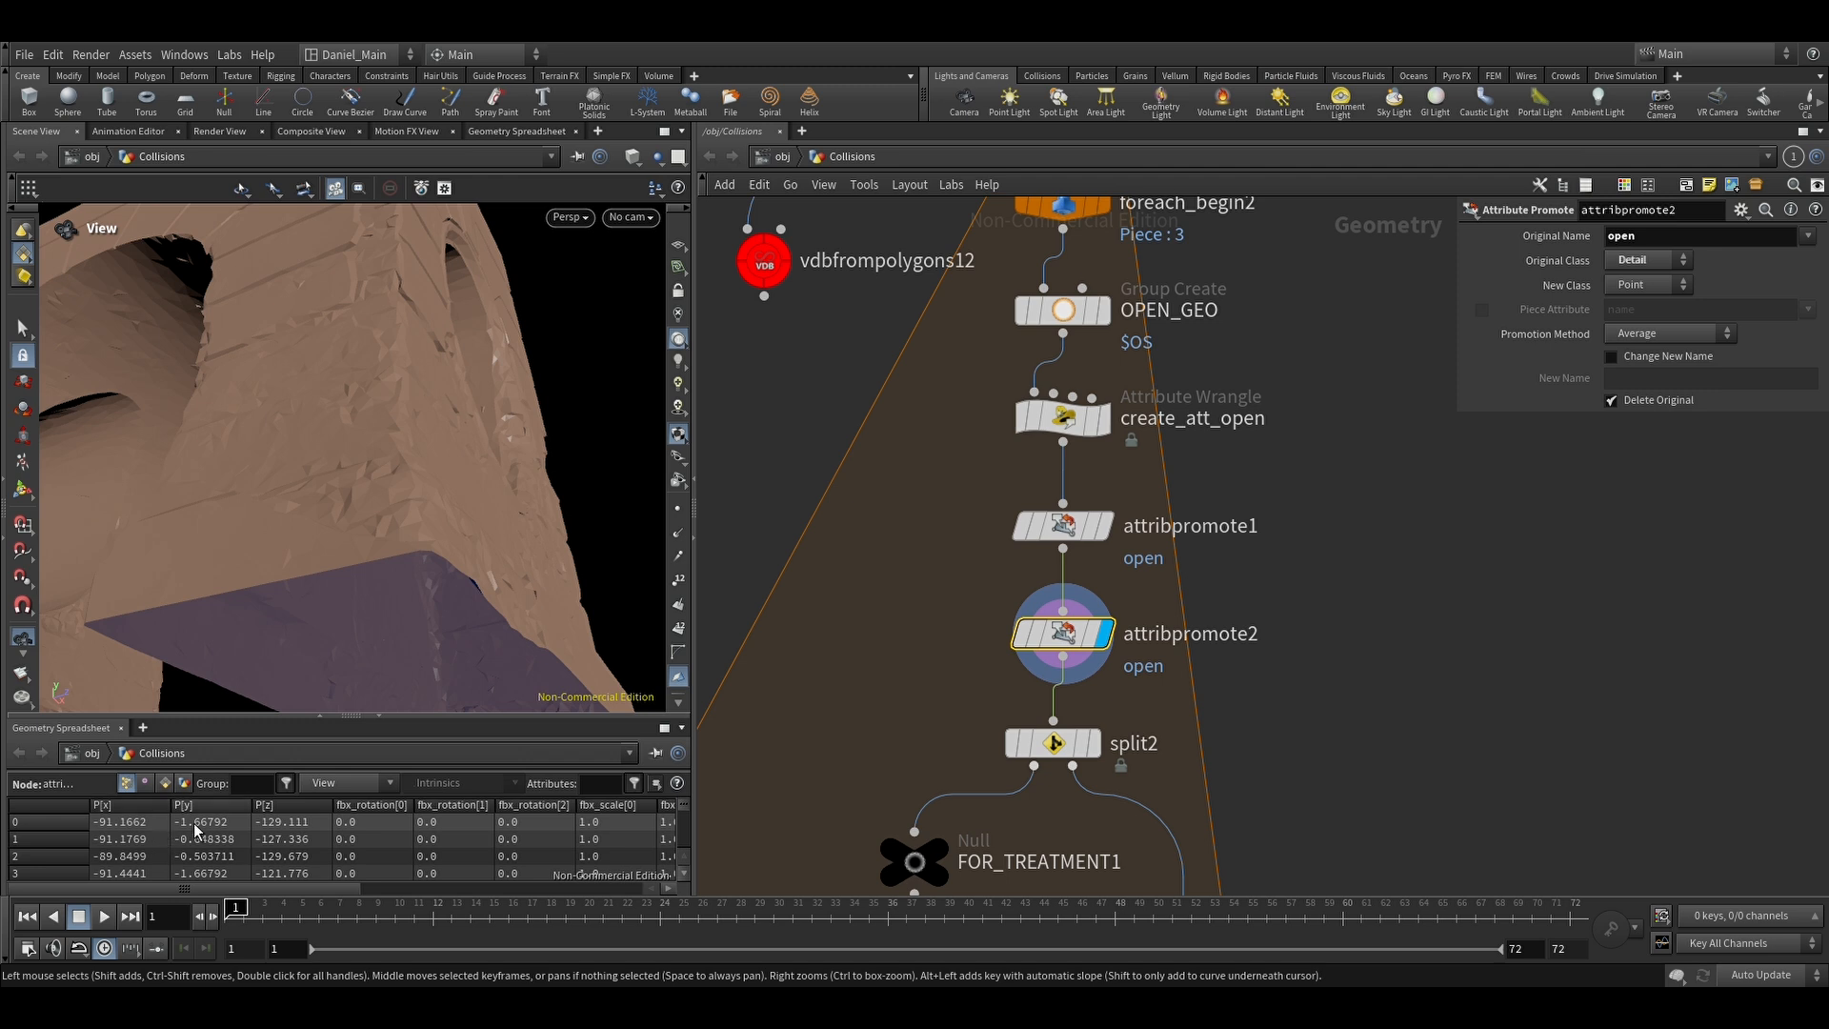
pyautogui.click(606, 783)
pyautogui.write('open')
pyautogui.press('Return')
pyautogui.moveTo(690, 806); pyautogui.dragTo(696, 757)
pyautogui.click(924, 585)
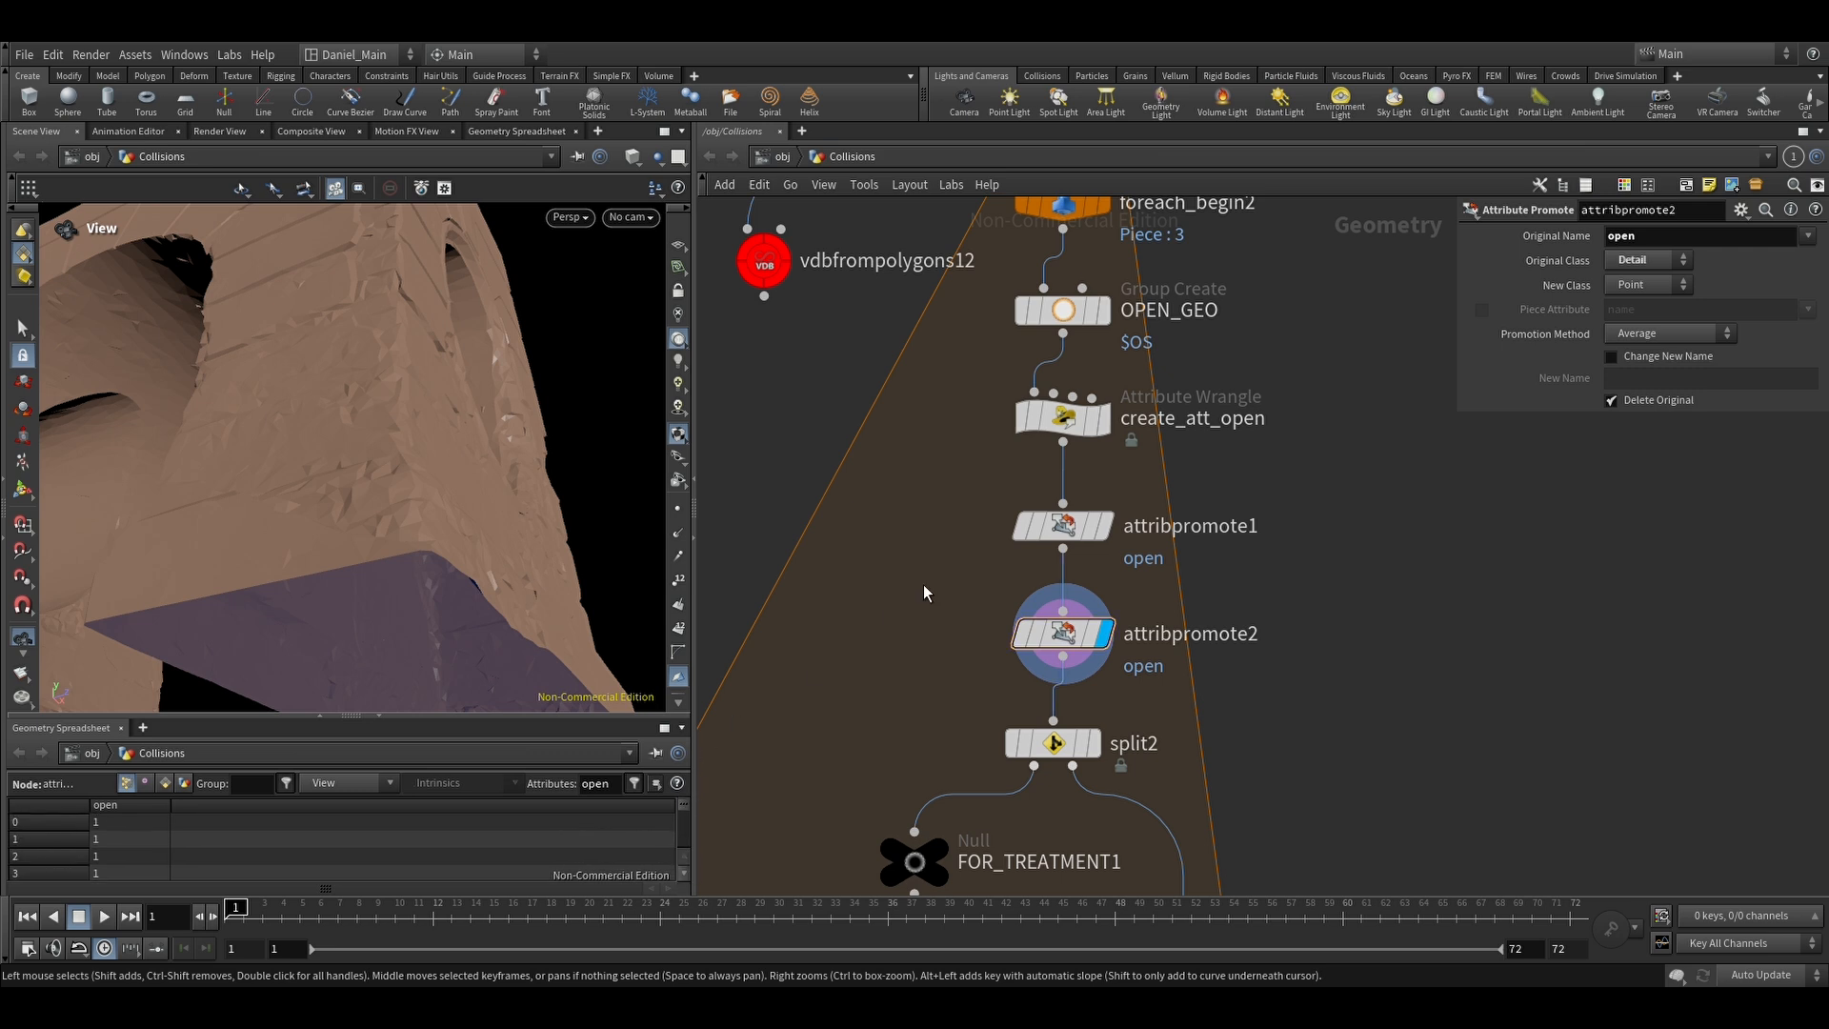
pyautogui.click(1010, 657)
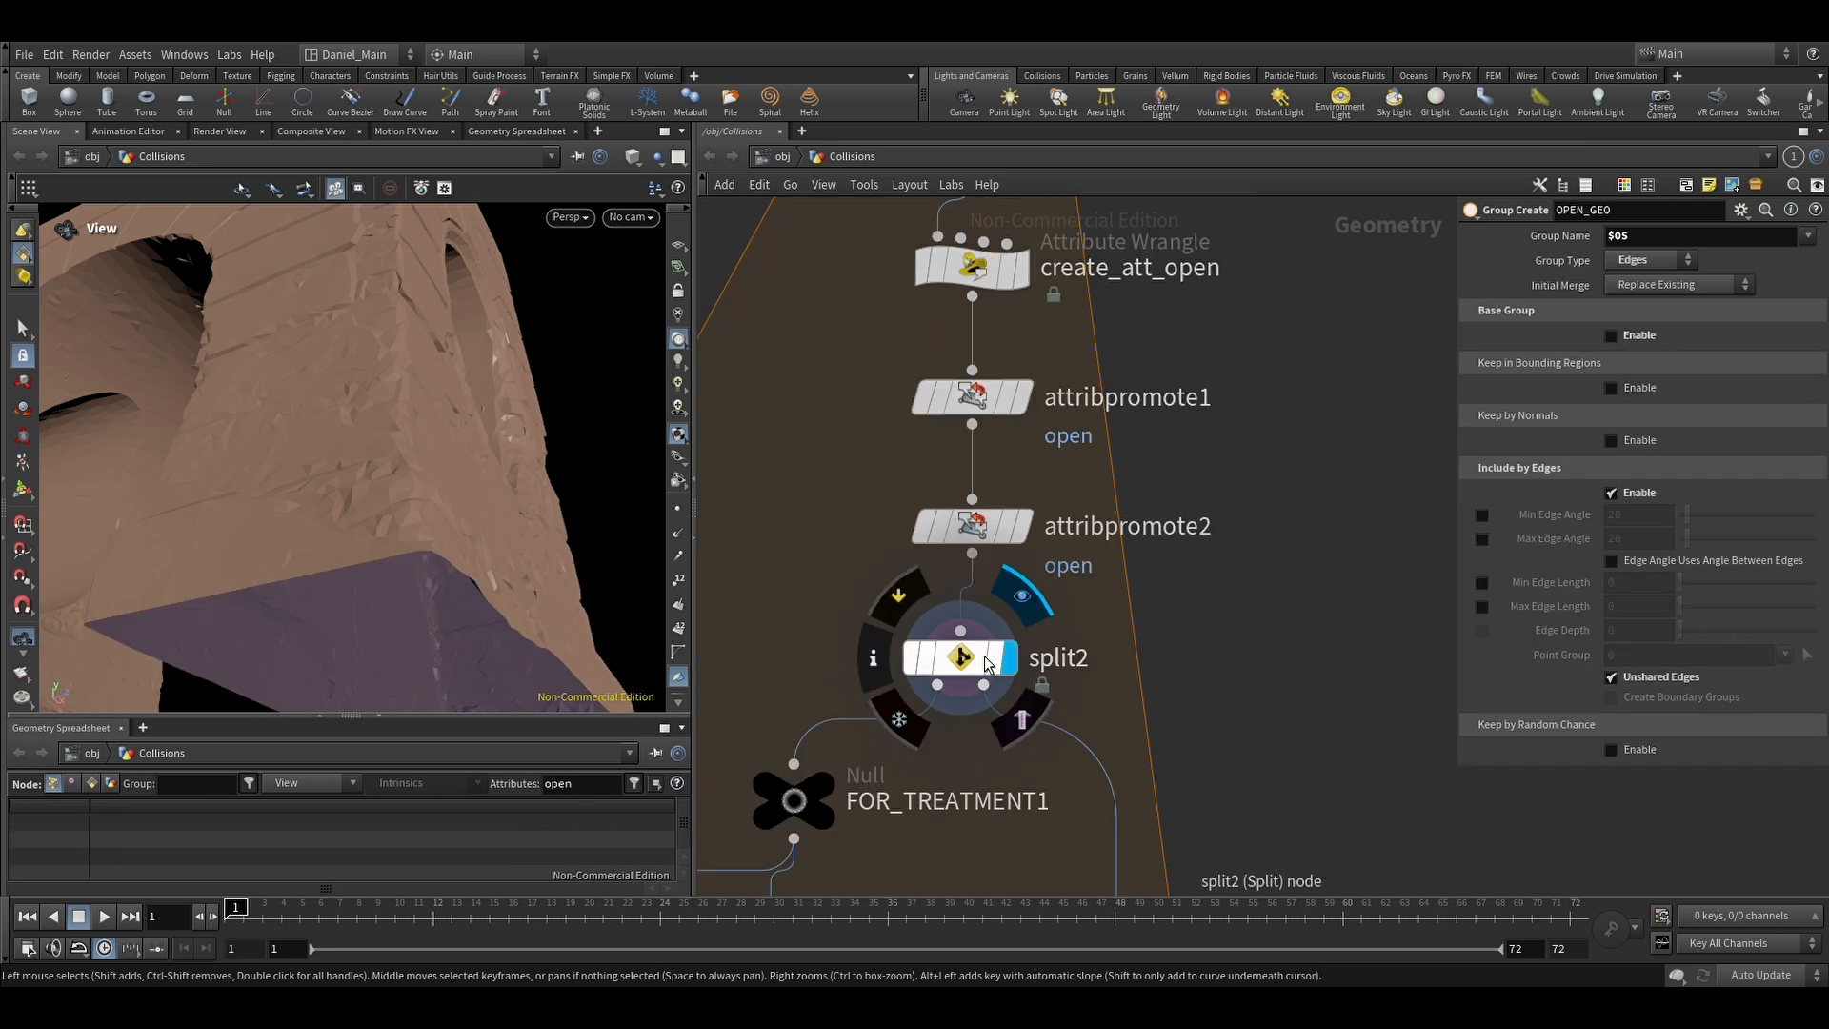
pyautogui.click(962, 658)
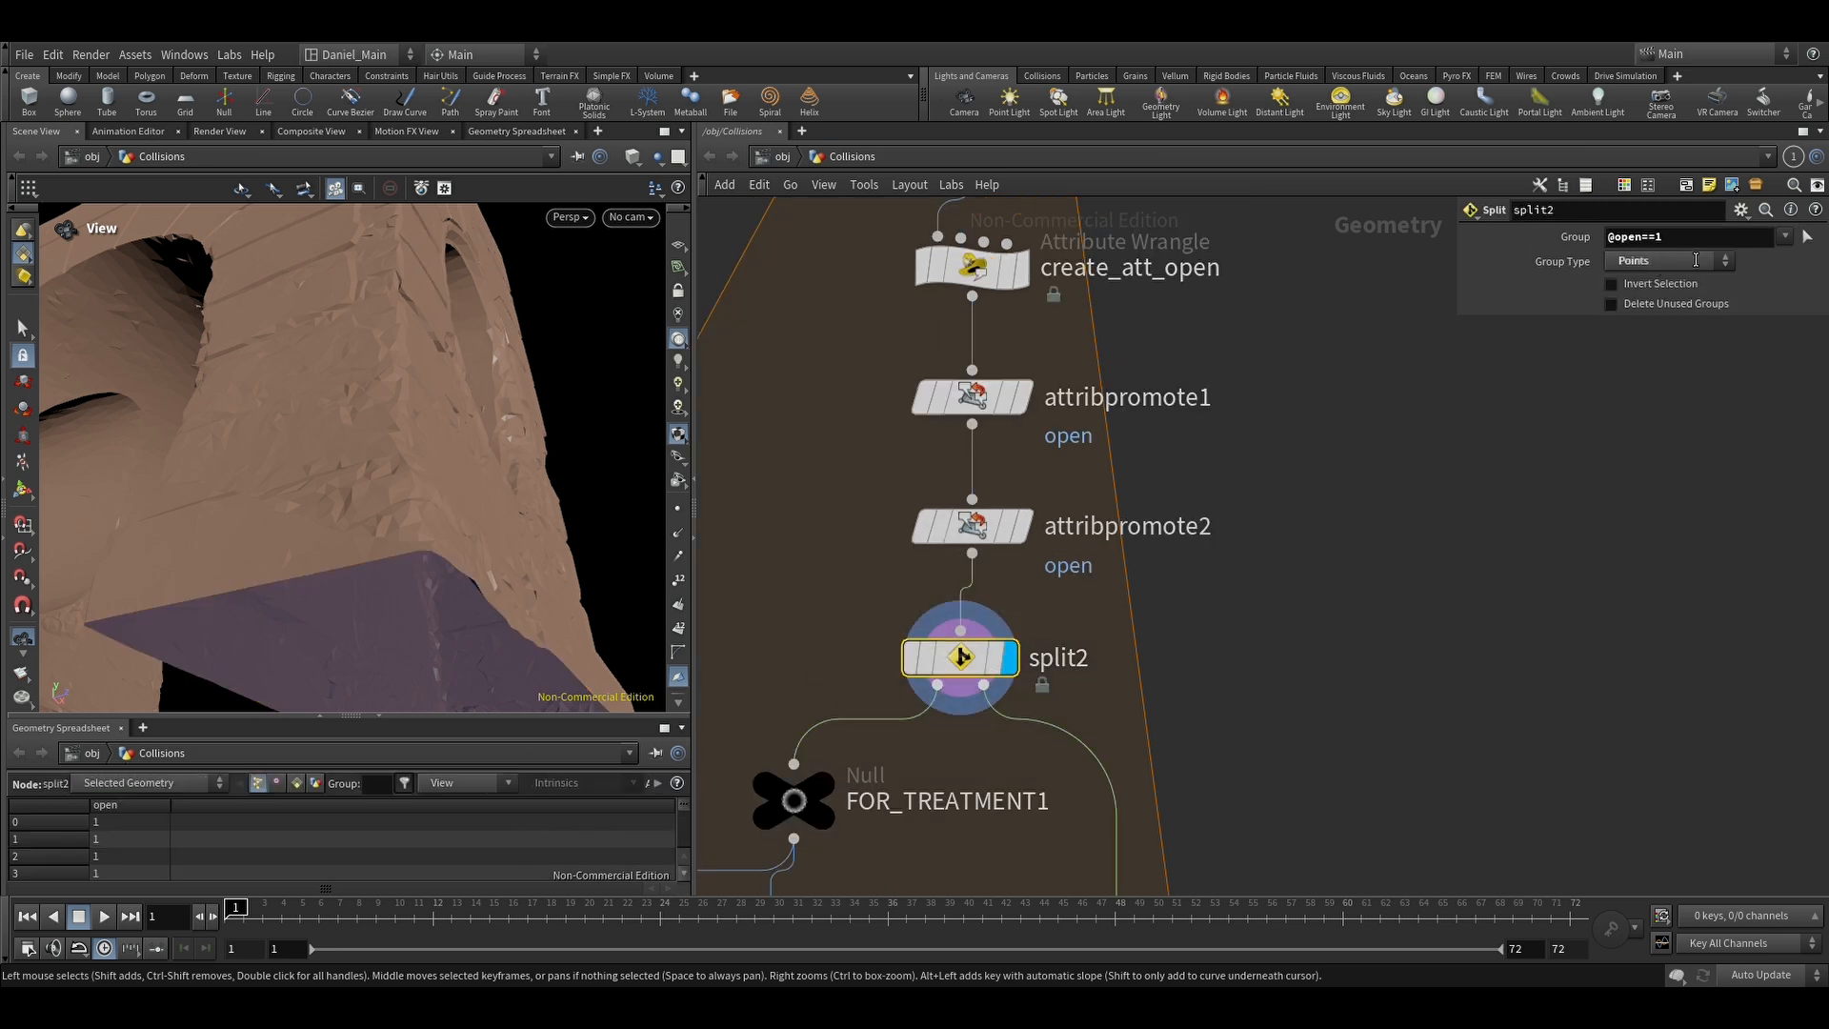
pyautogui.moveTo(526, 452); pyautogui.dragTo(402, 667, button='right')
# Step: Display the FOR_TREATMENT1 null and review the thicken1 and polyextrude2 branches below it
pyautogui.click(822, 789)
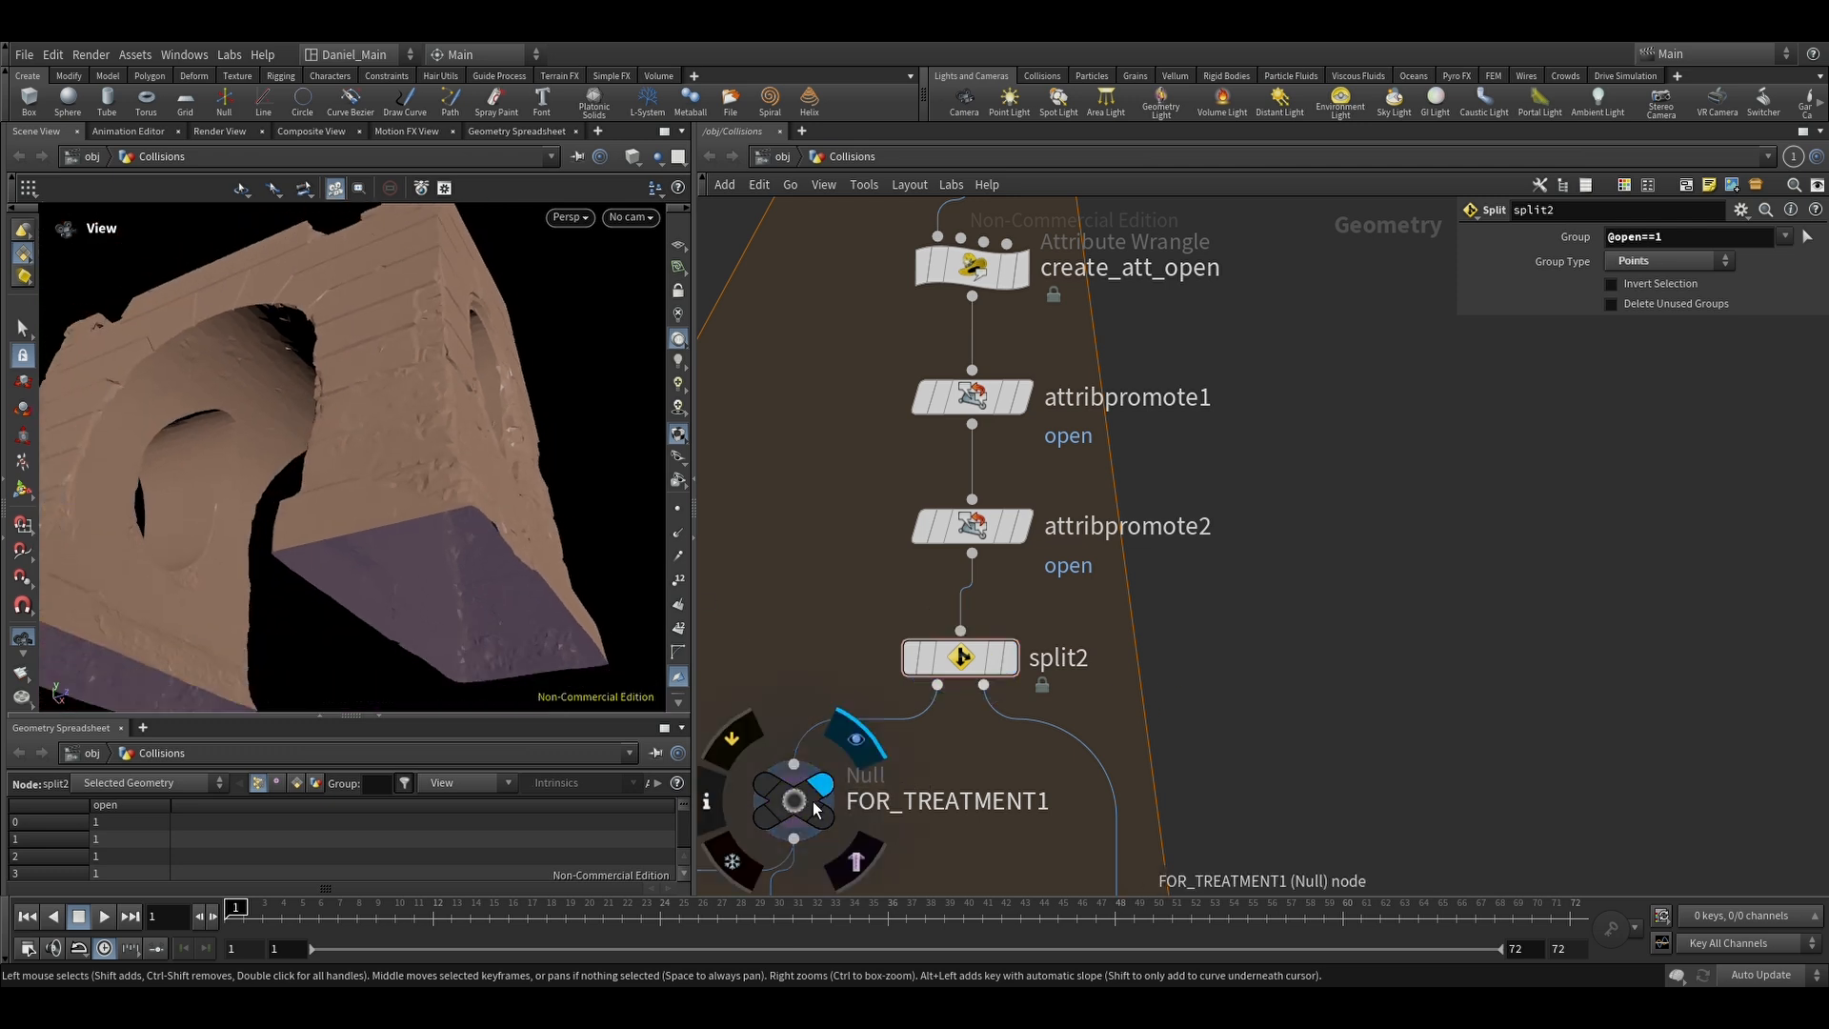
pyautogui.scroll(-3, 966, 839)
pyautogui.moveTo(966, 839); pyautogui.dragTo(932, 438, button='middle')
pyautogui.click(1028, 557)
pyautogui.moveTo(1064, 643); pyautogui.dragTo(1306, 684, button='middle')
pyautogui.click(1047, 475)
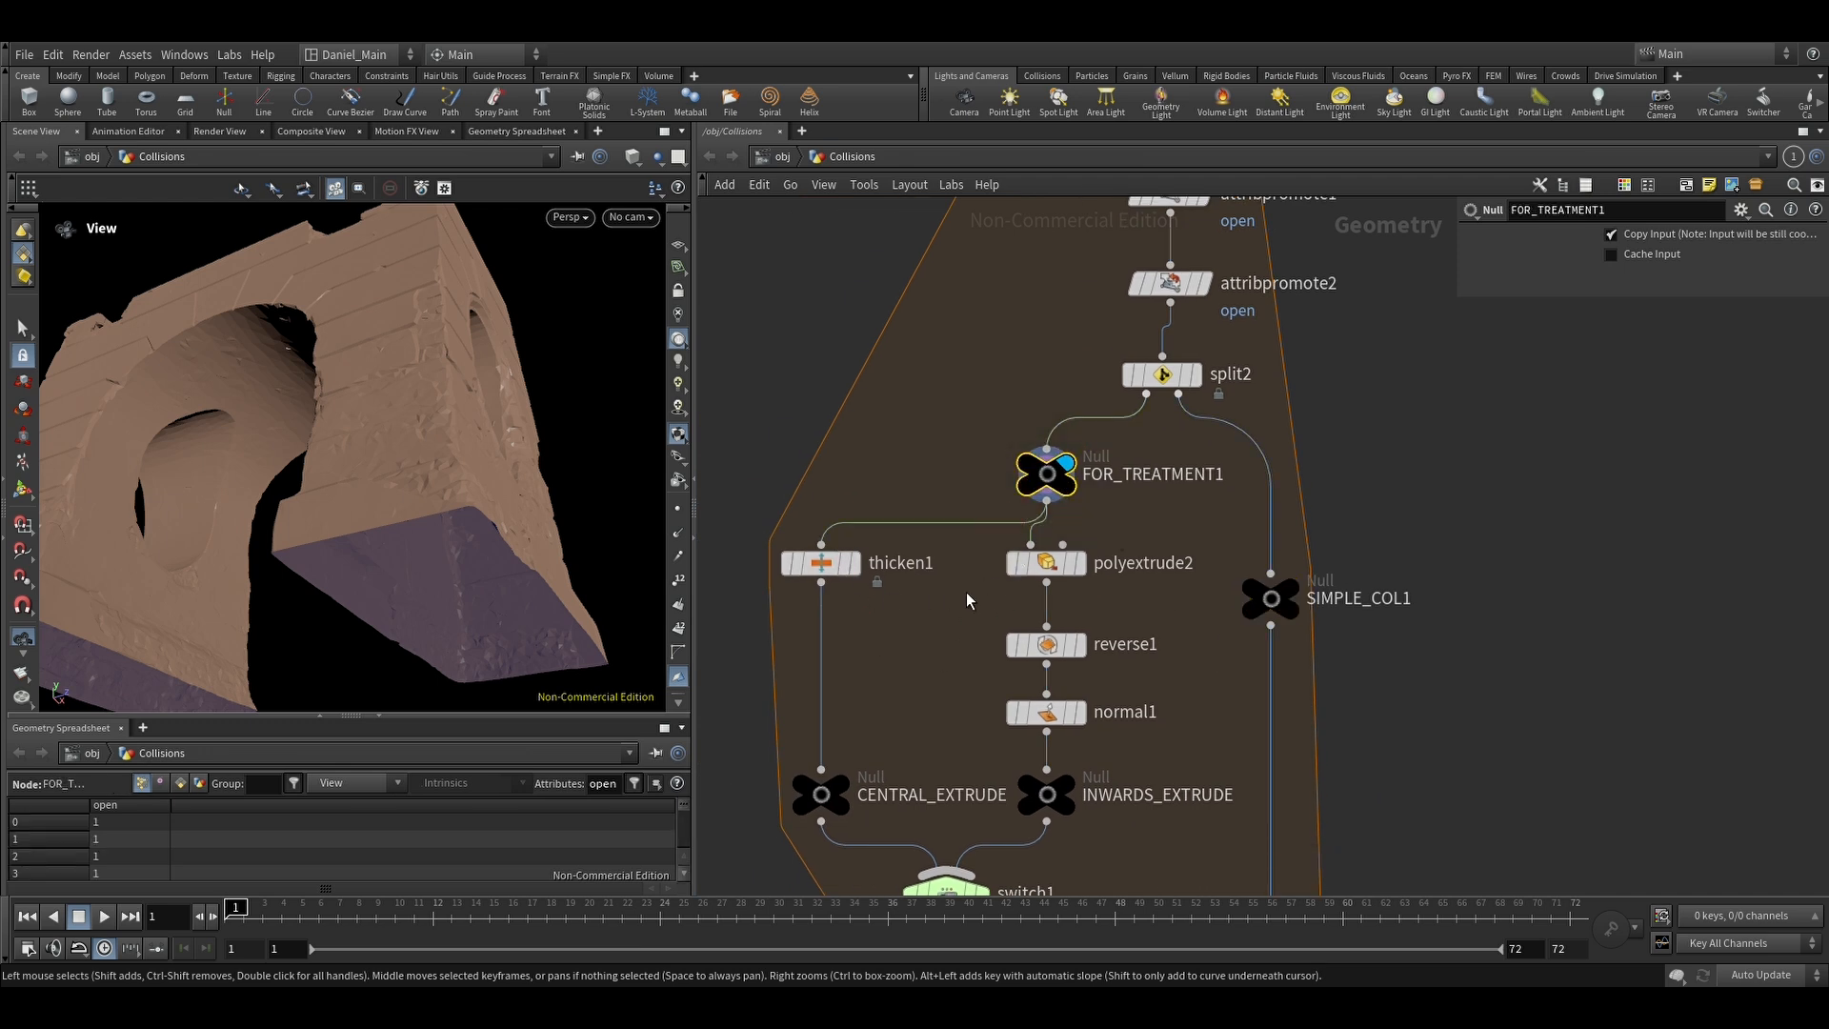
# Step: Display polyextrude2 and normal1 in turn to examine the inward extrusion from below
pyautogui.click(1079, 562)
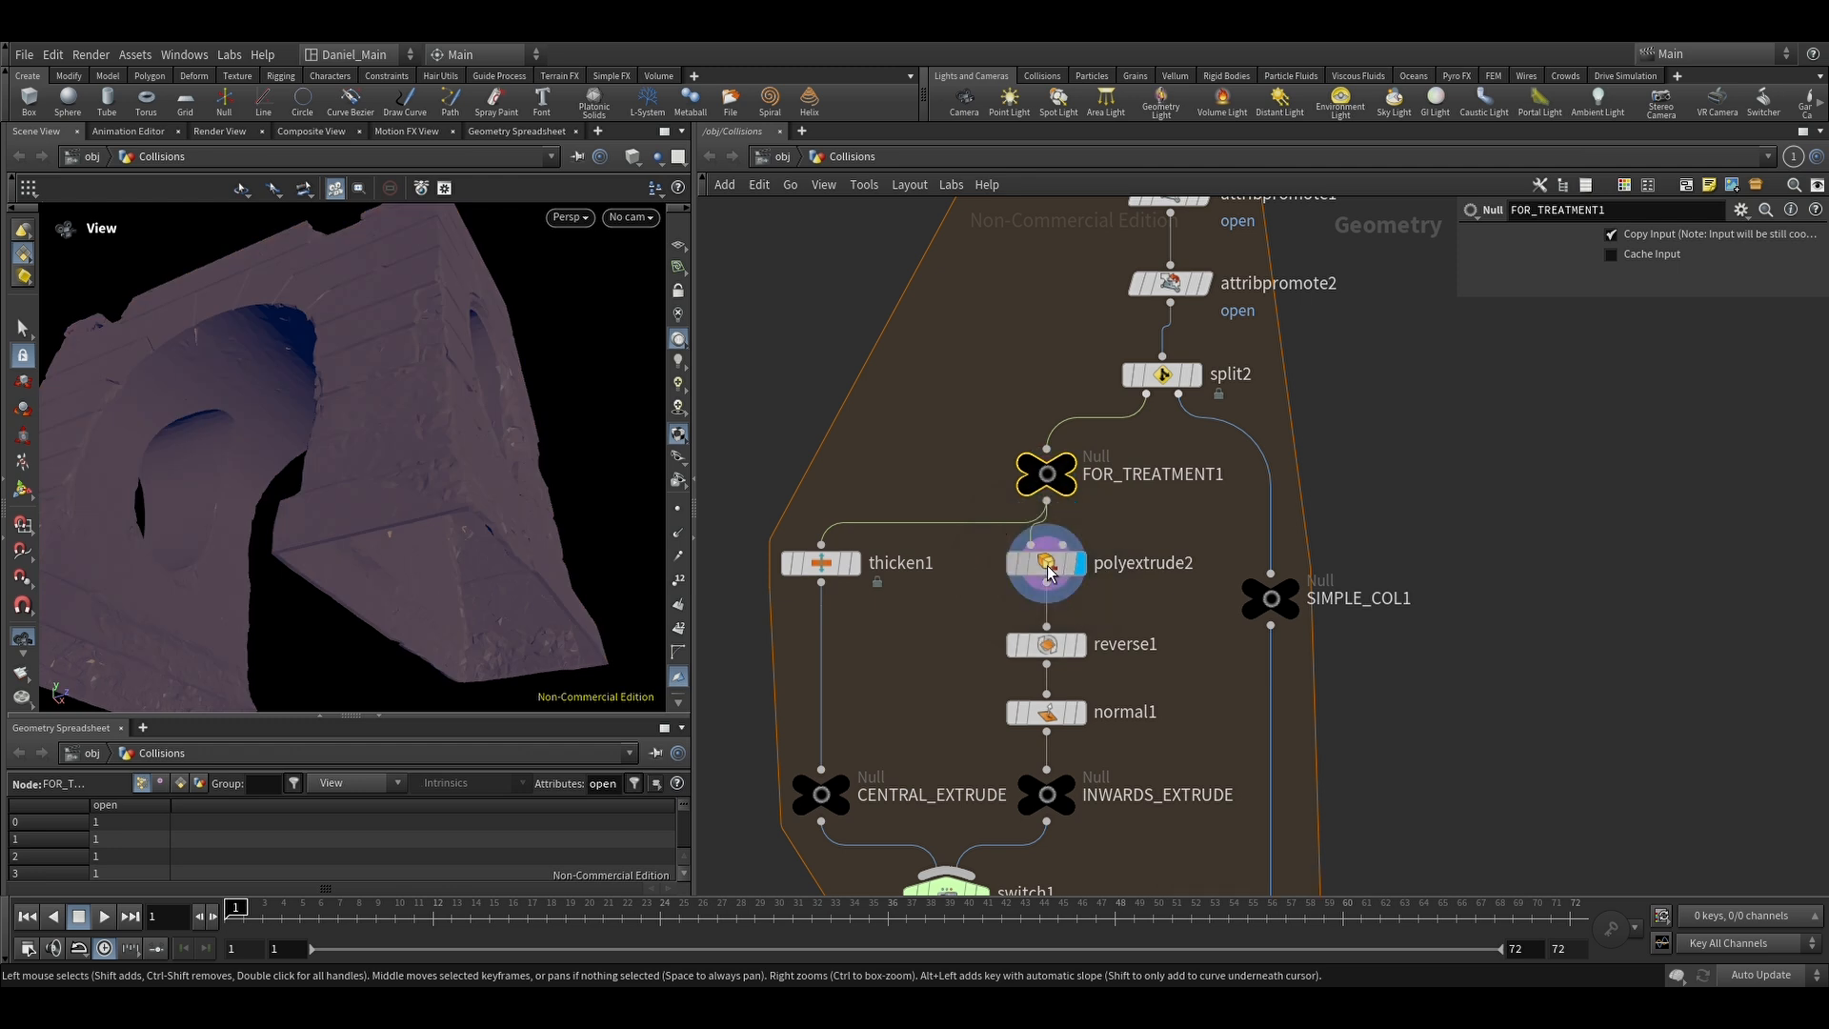
pyautogui.moveTo(361, 579); pyautogui.dragTo(314, 534)
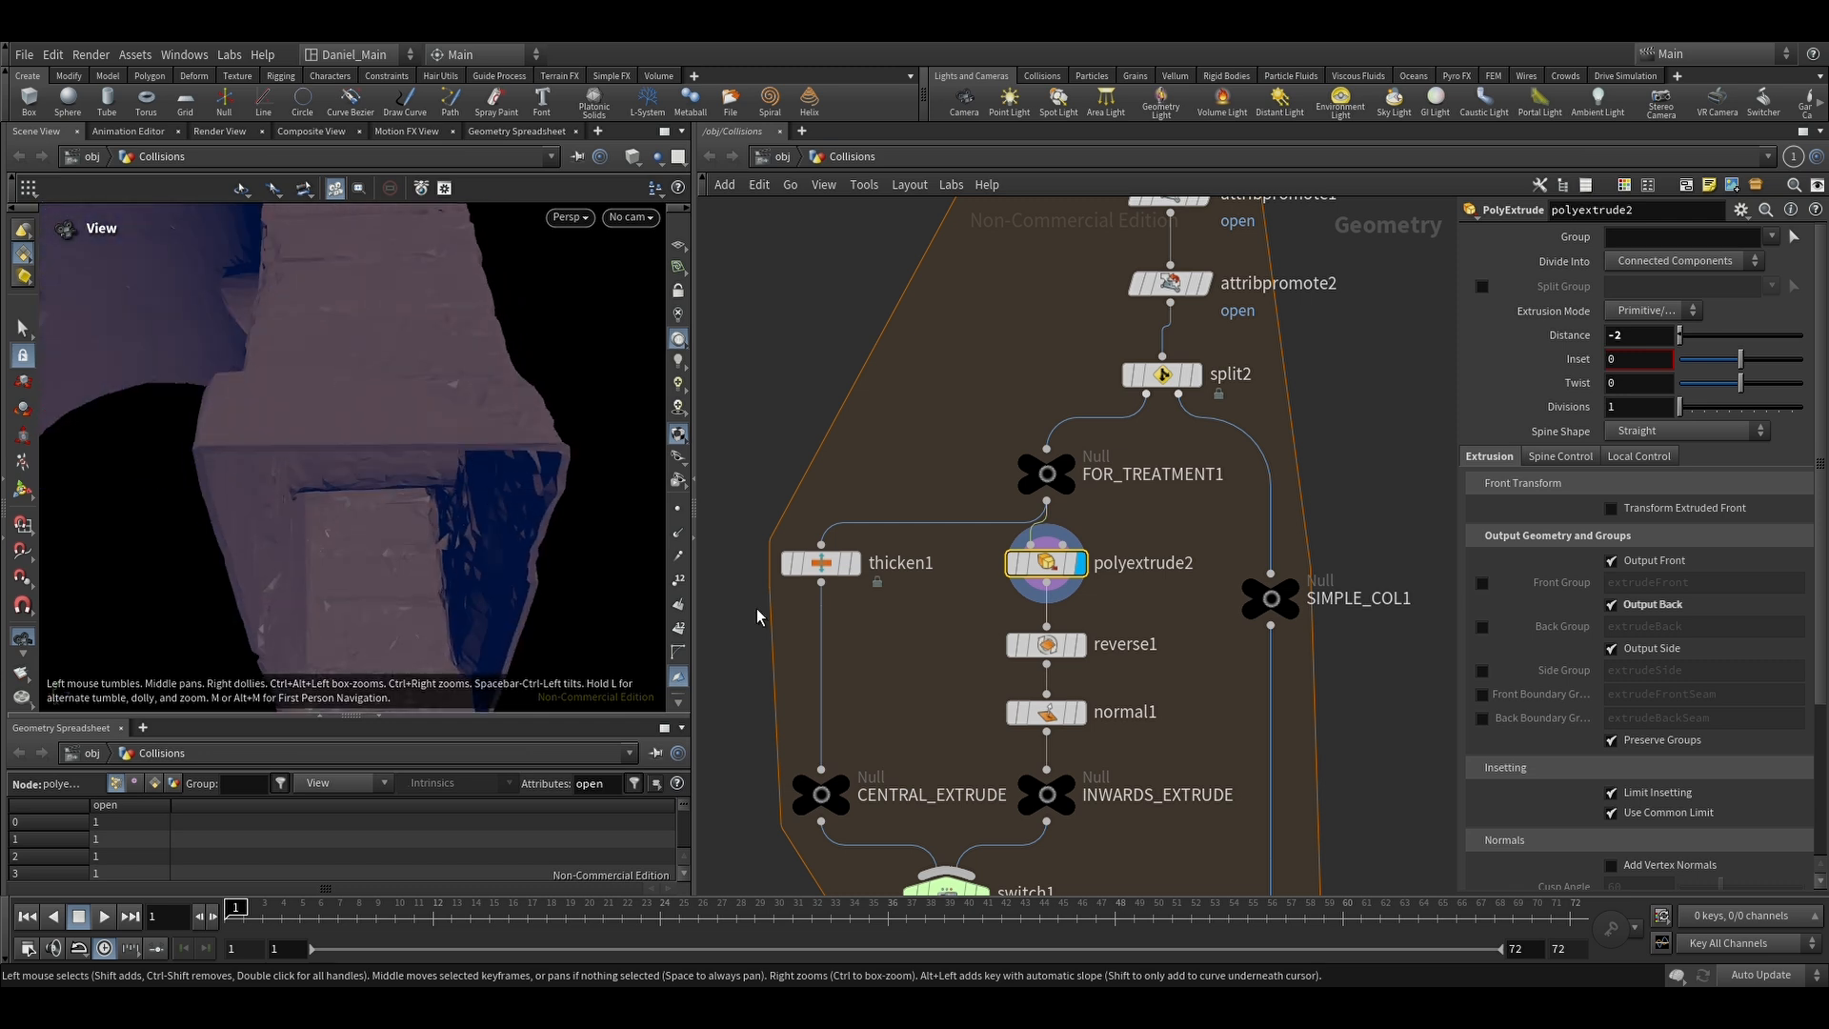
pyautogui.click(1054, 716)
pyautogui.click(1050, 717)
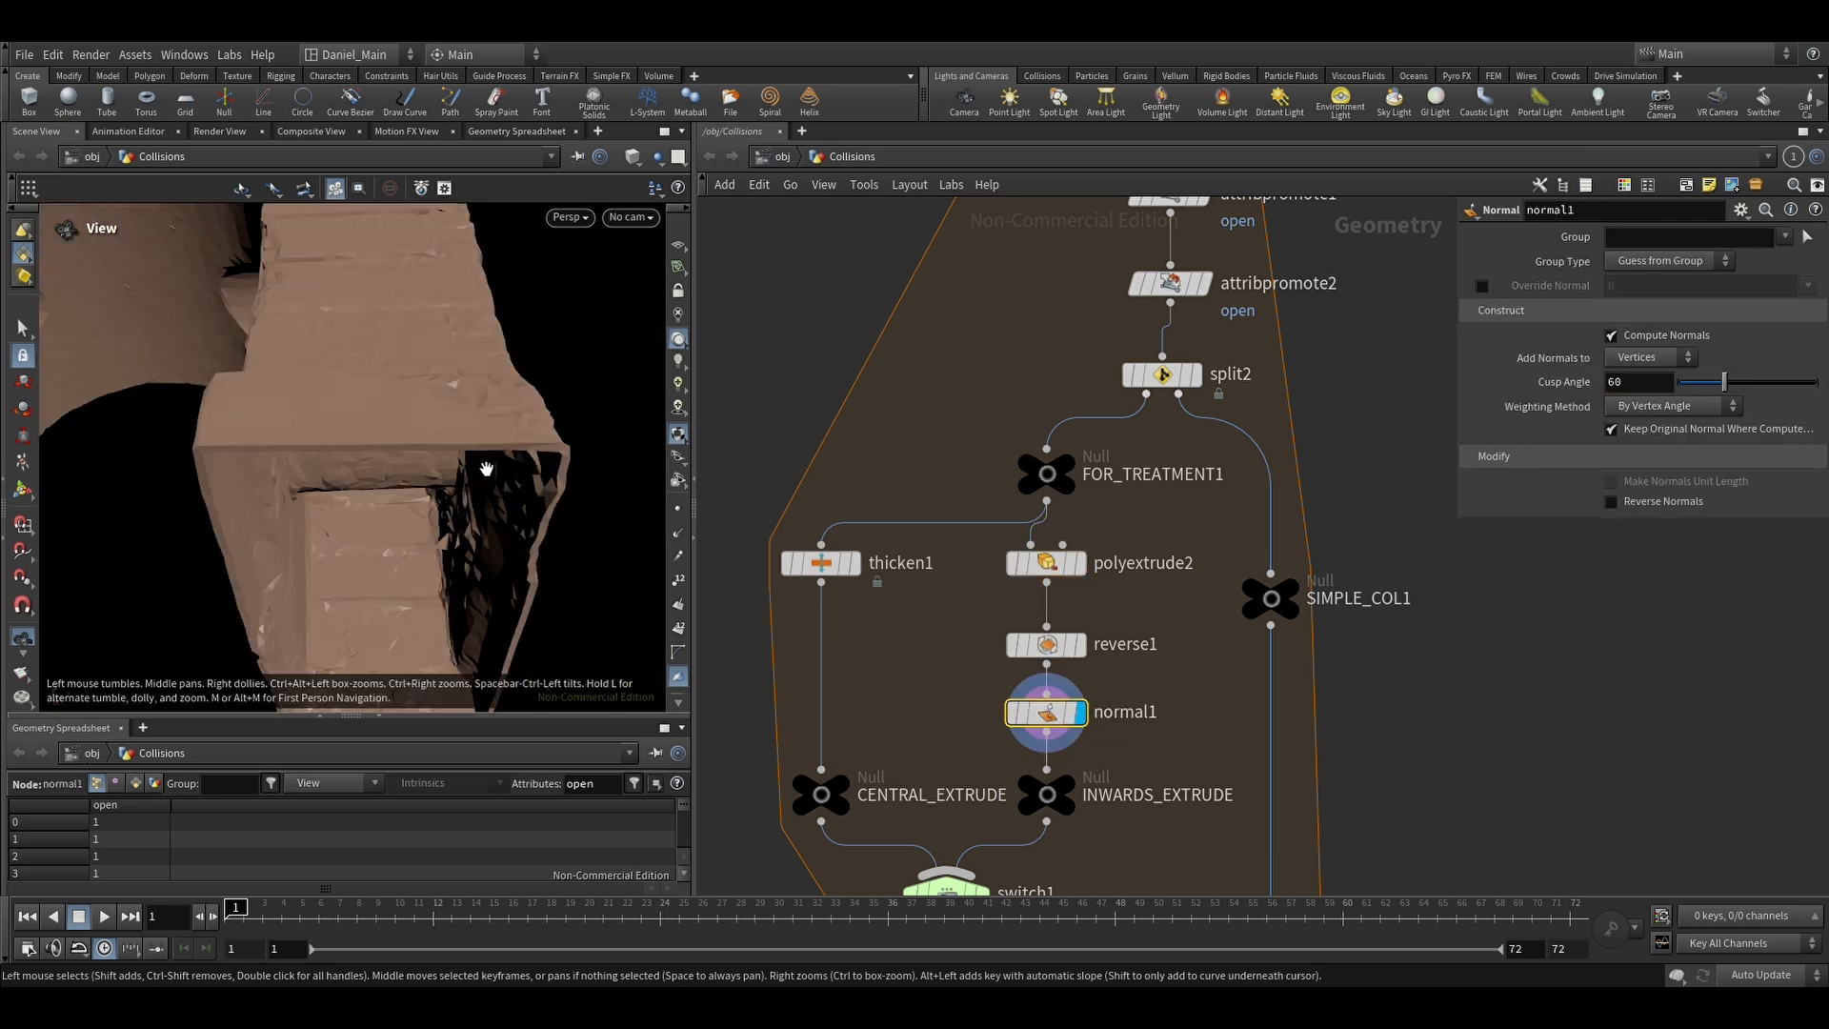
# Step: Display thicken1 and review its Depth and Both Directions settings against the arch's wall thickness
pyautogui.click(853, 563)
pyautogui.click(822, 563)
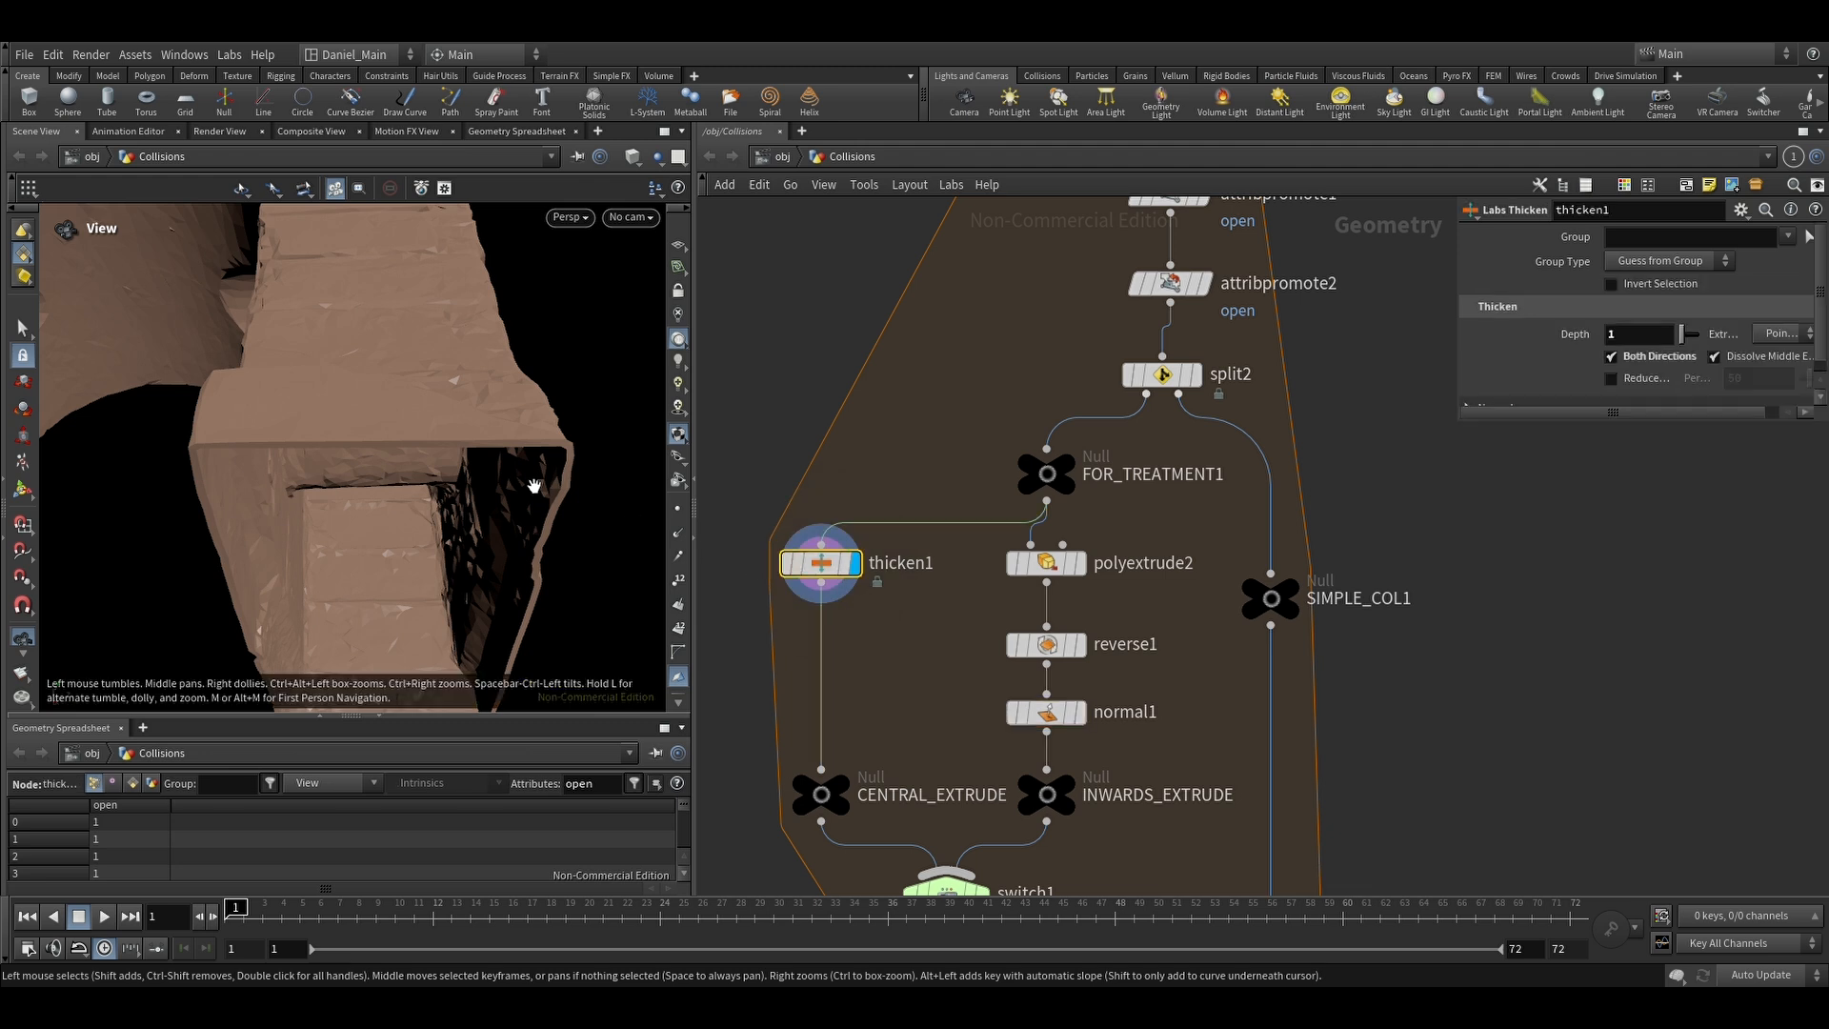
pyautogui.moveTo(1633, 425); pyautogui.dragTo(1649, 667)
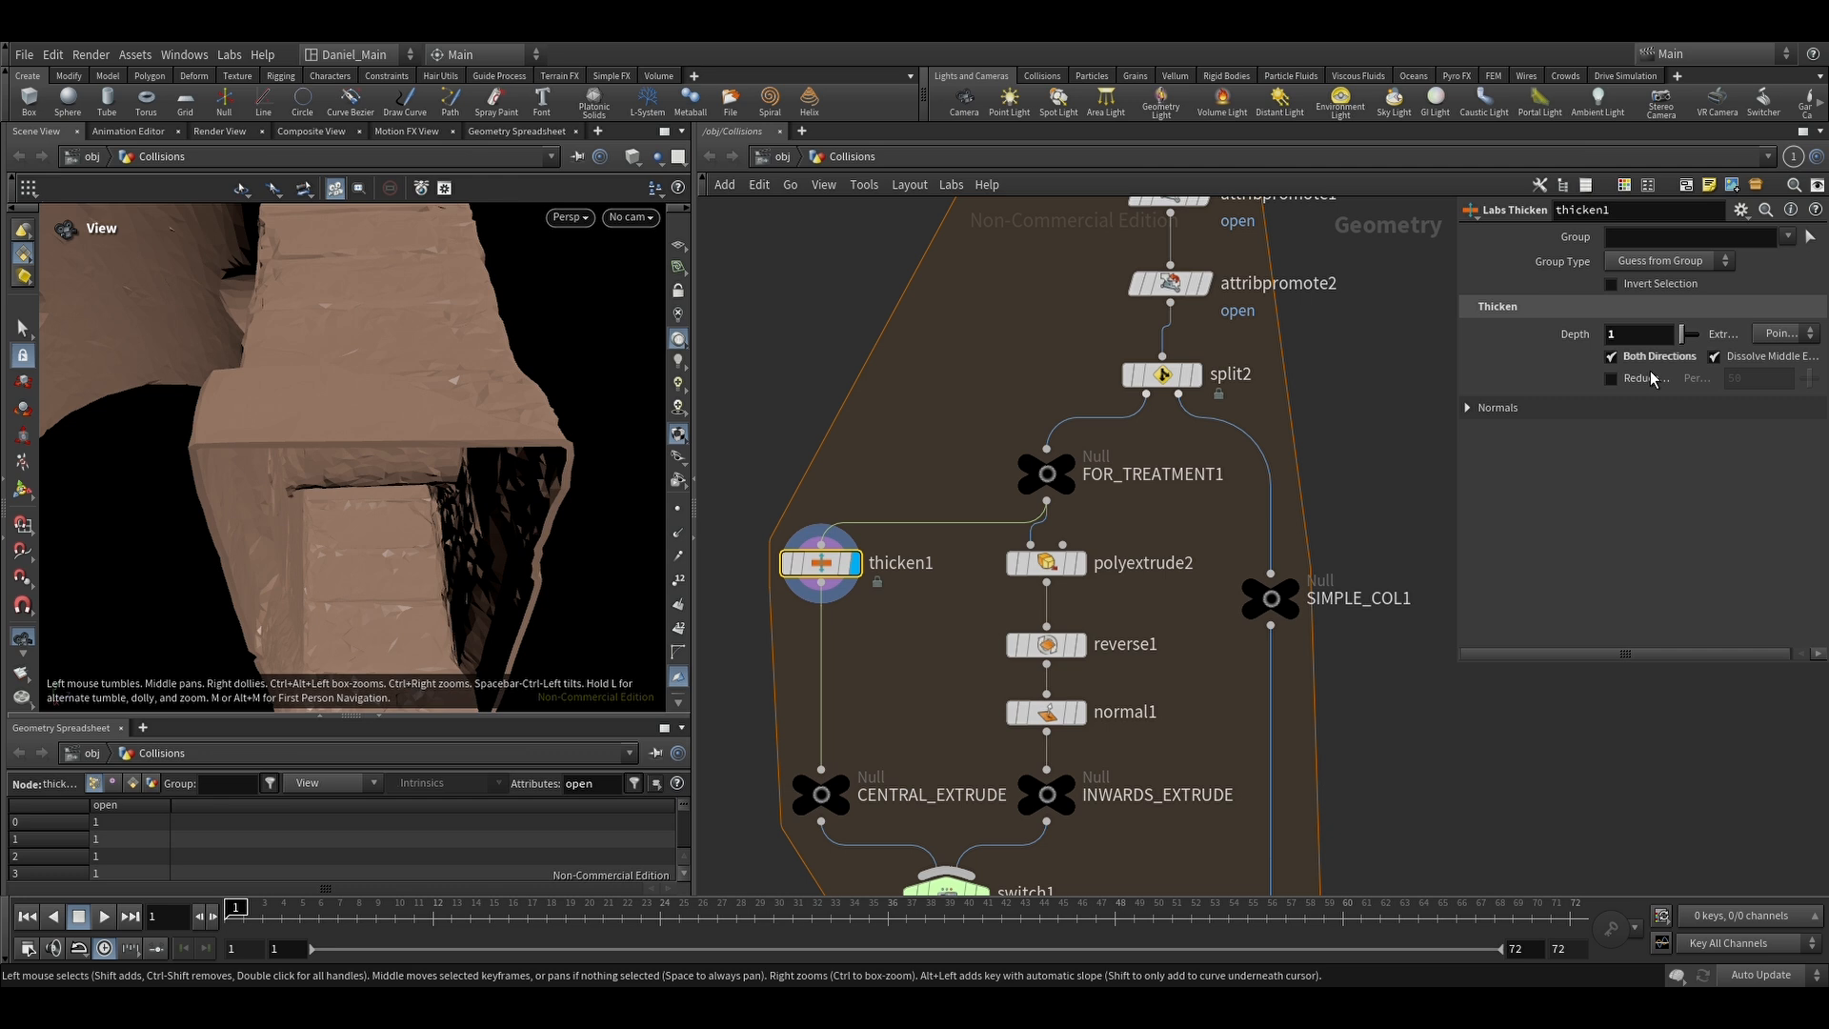
pyautogui.moveTo(452, 462); pyautogui.dragTo(583, 562)
# Step: Compare the normal1 and thicken1 results, and display the switch1 output that selects between them
pyautogui.press('r')
pyautogui.moveTo(1125, 679); pyautogui.dragTo(999, 747)
pyautogui.press('r')
pyautogui.moveTo(881, 630); pyautogui.dragTo(790, 545)
pyautogui.moveTo(1001, 852); pyautogui.dragTo(992, 718, button='middle')
pyautogui.press('r')
pyautogui.moveTo(1017, 726); pyautogui.dragTo(920, 787)
# Step: Display color1 and change the viewport shading option so the arch shows its assigned red point colour
pyautogui.moveTo(1080, 783); pyautogui.dragTo(1076, 659, button='middle')
pyautogui.press('r')
pyautogui.moveTo(991, 681); pyautogui.dragTo(928, 728)
pyautogui.click(931, 724)
pyautogui.moveTo(453, 465); pyautogui.dragTo(324, 566)
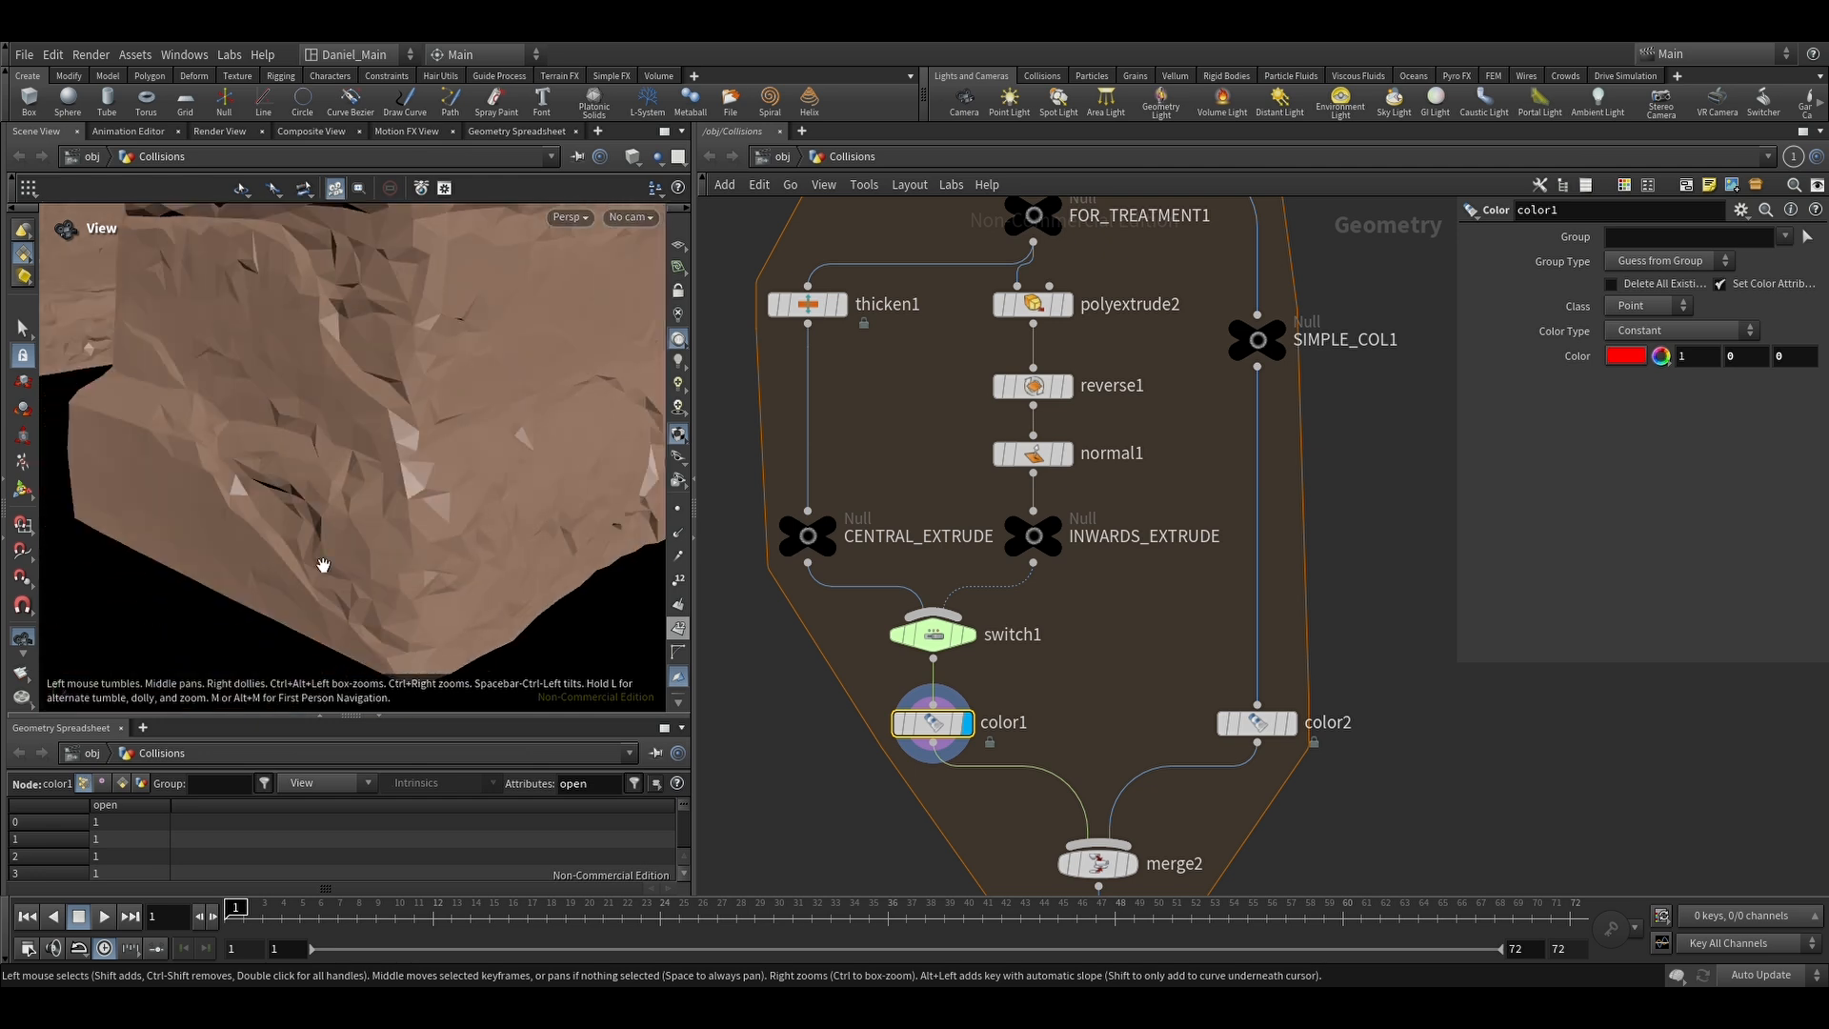
pyautogui.scroll(-5, 681, 631)
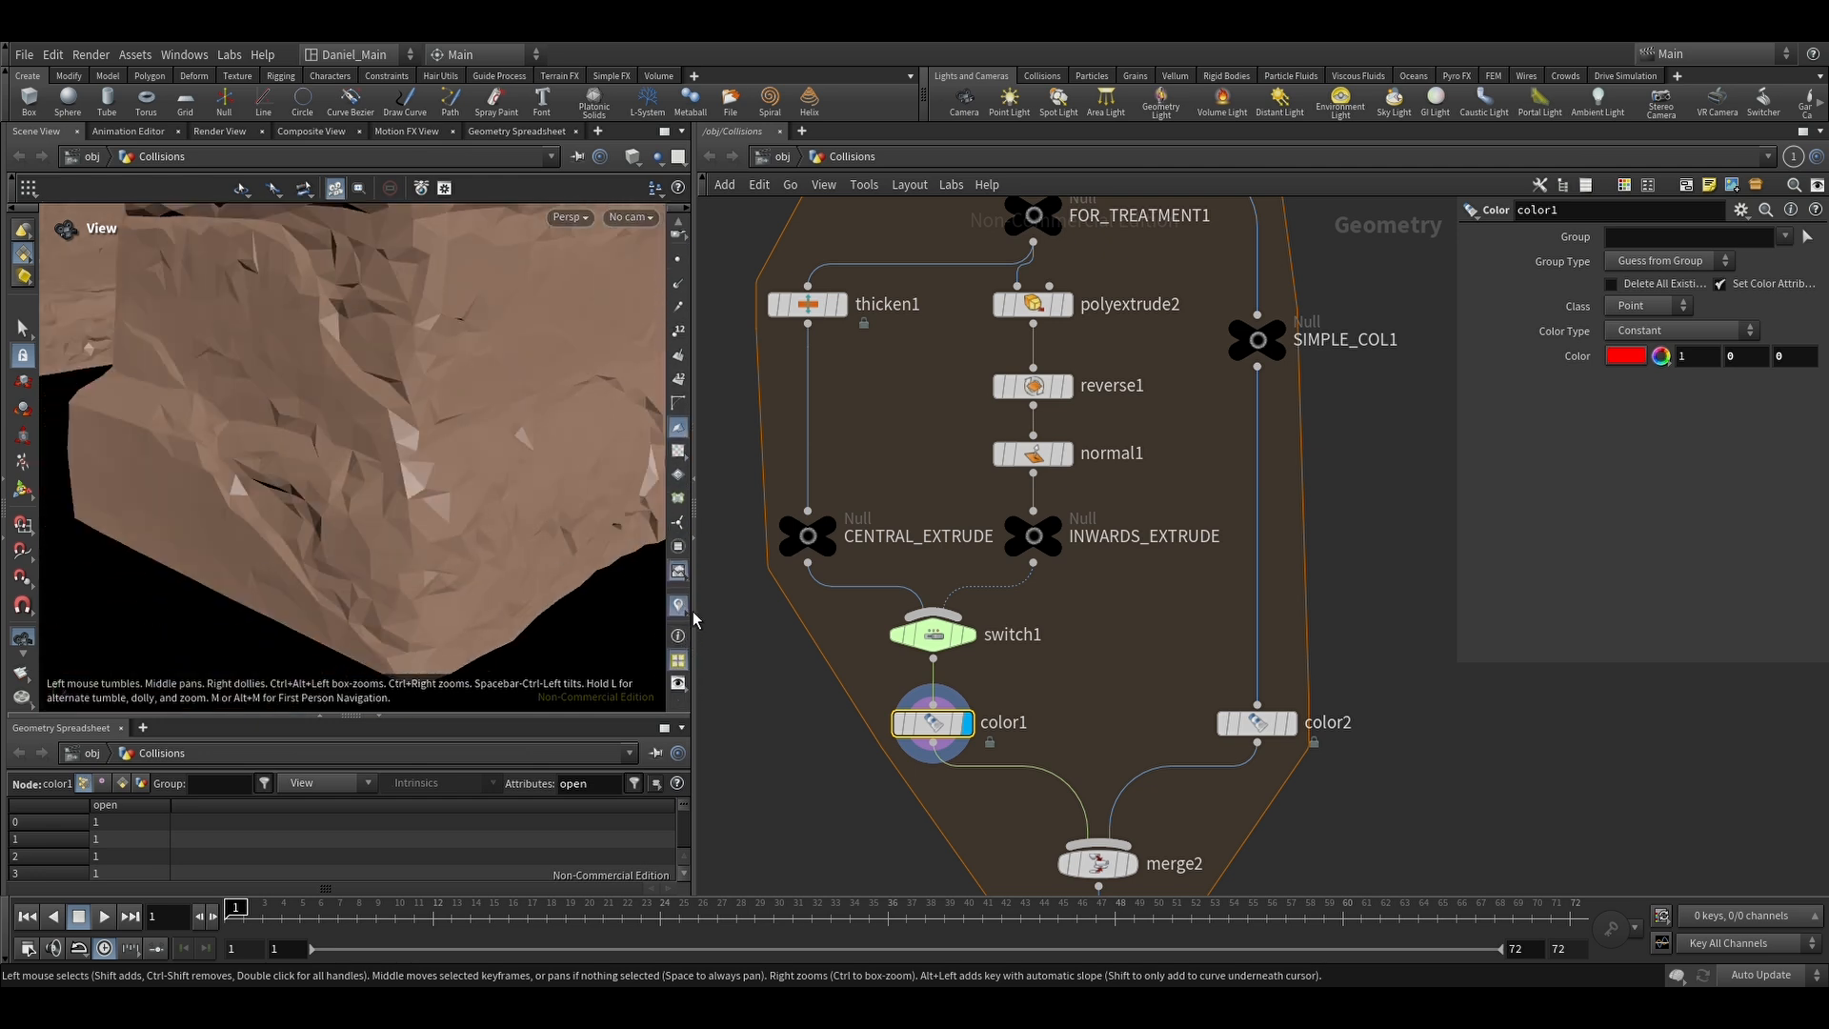
pyautogui.click(680, 605)
pyautogui.moveTo(547, 506); pyautogui.dragTo(191, 686, button='right')
pyautogui.moveTo(484, 450); pyautogui.dragTo(408, 498)
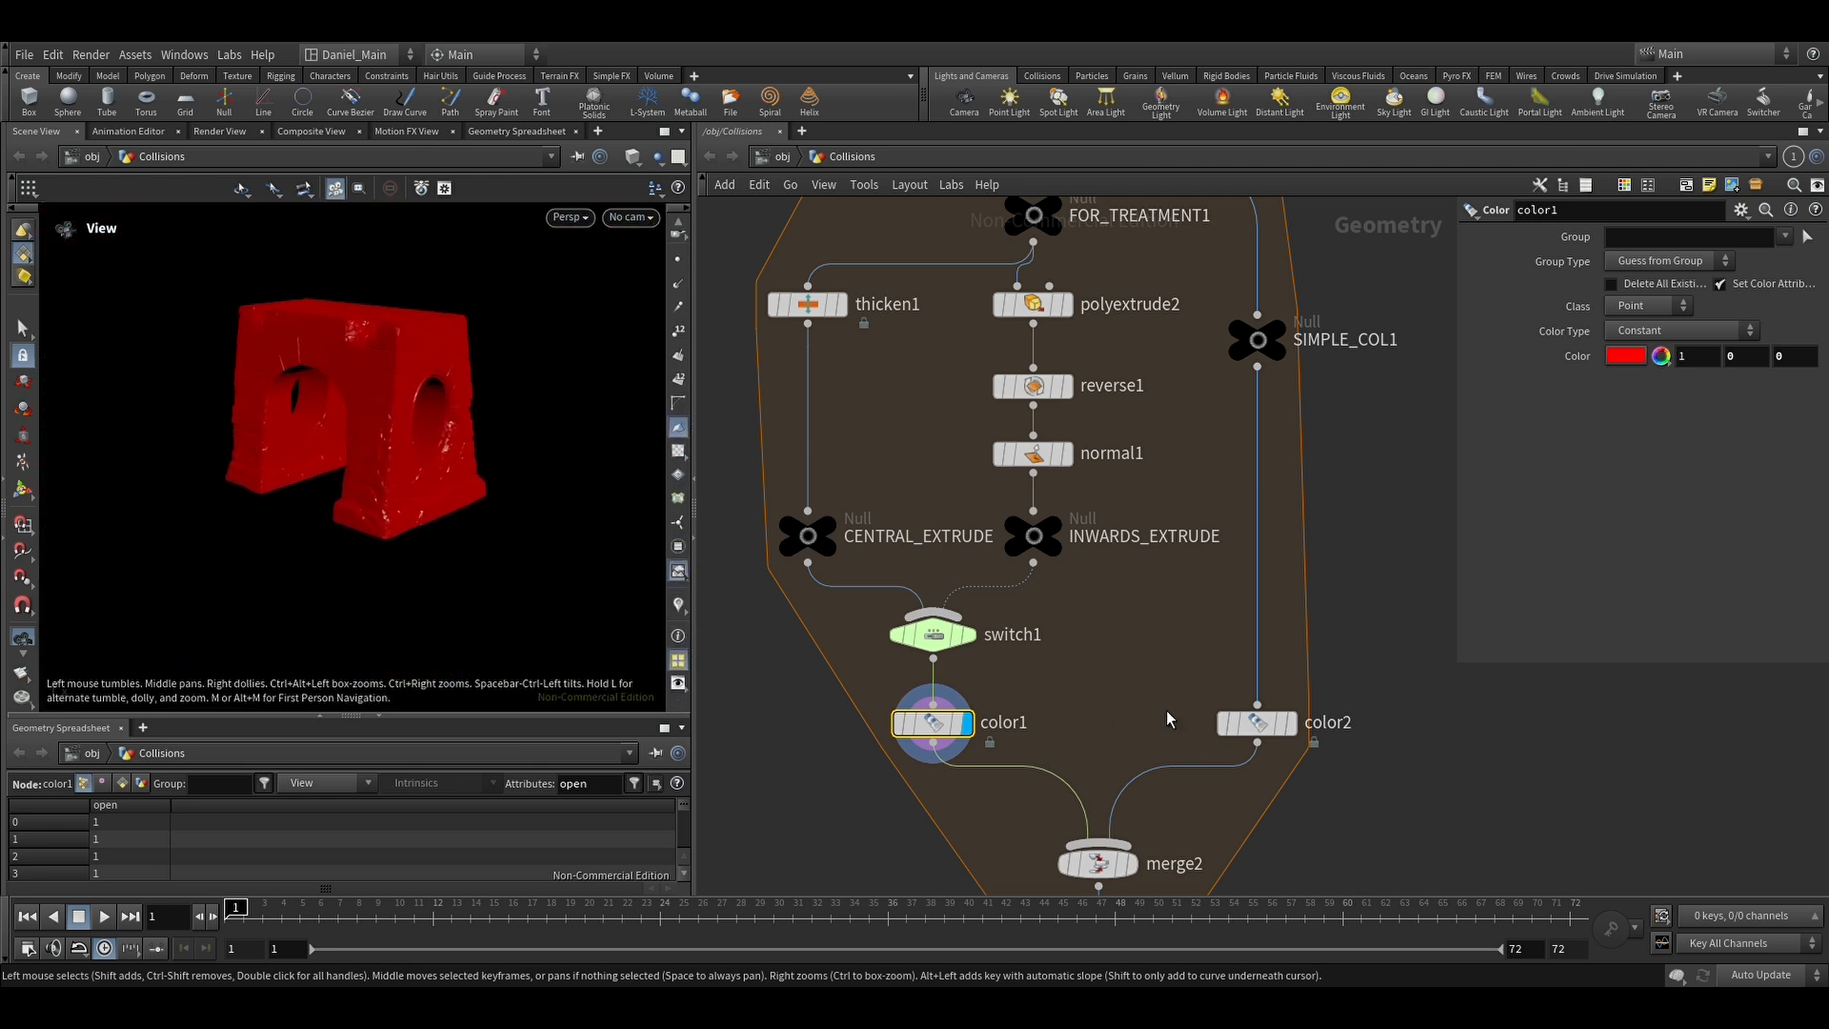
# Step: Display foreach_end2, disable Single Pass to process all staircase pieces, and collapse the Geometry Spreadsheet
pyautogui.moveTo(1167, 713); pyautogui.dragTo(1111, 467, button='middle')
pyautogui.press('r')
pyautogui.click(1042, 717)
pyautogui.click(1041, 718)
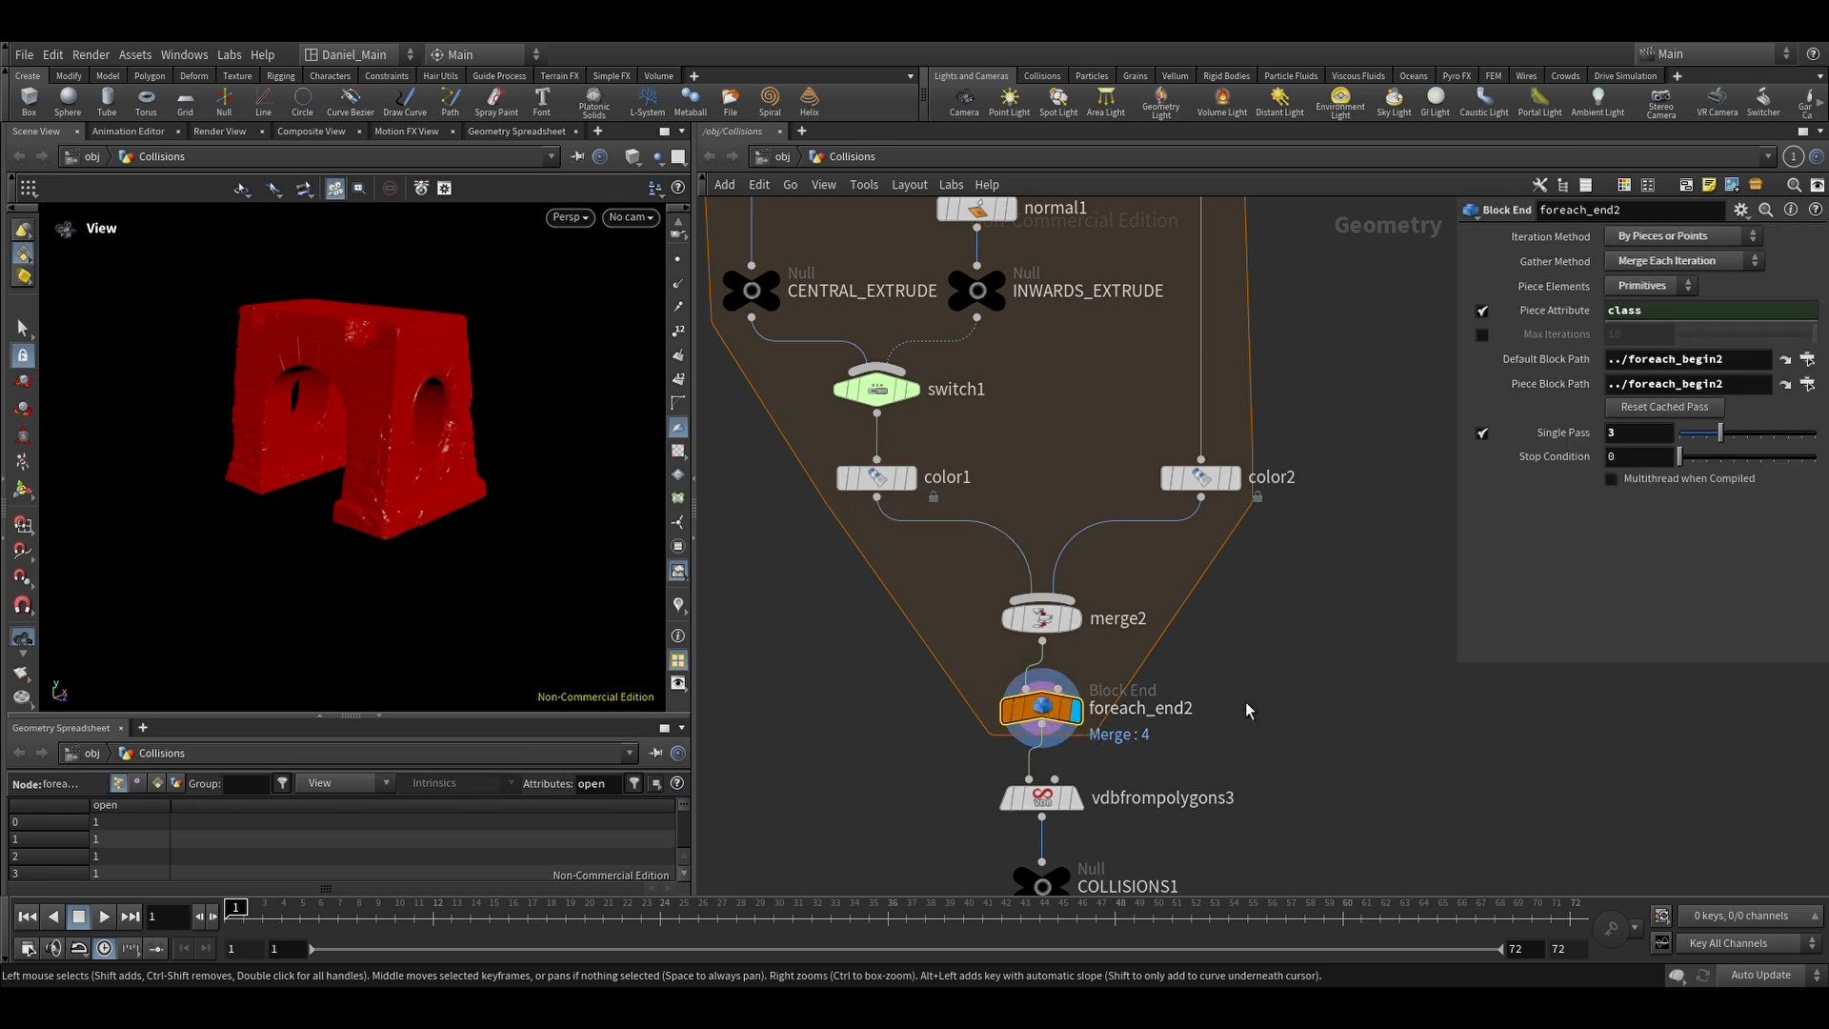
pyautogui.click(1484, 434)
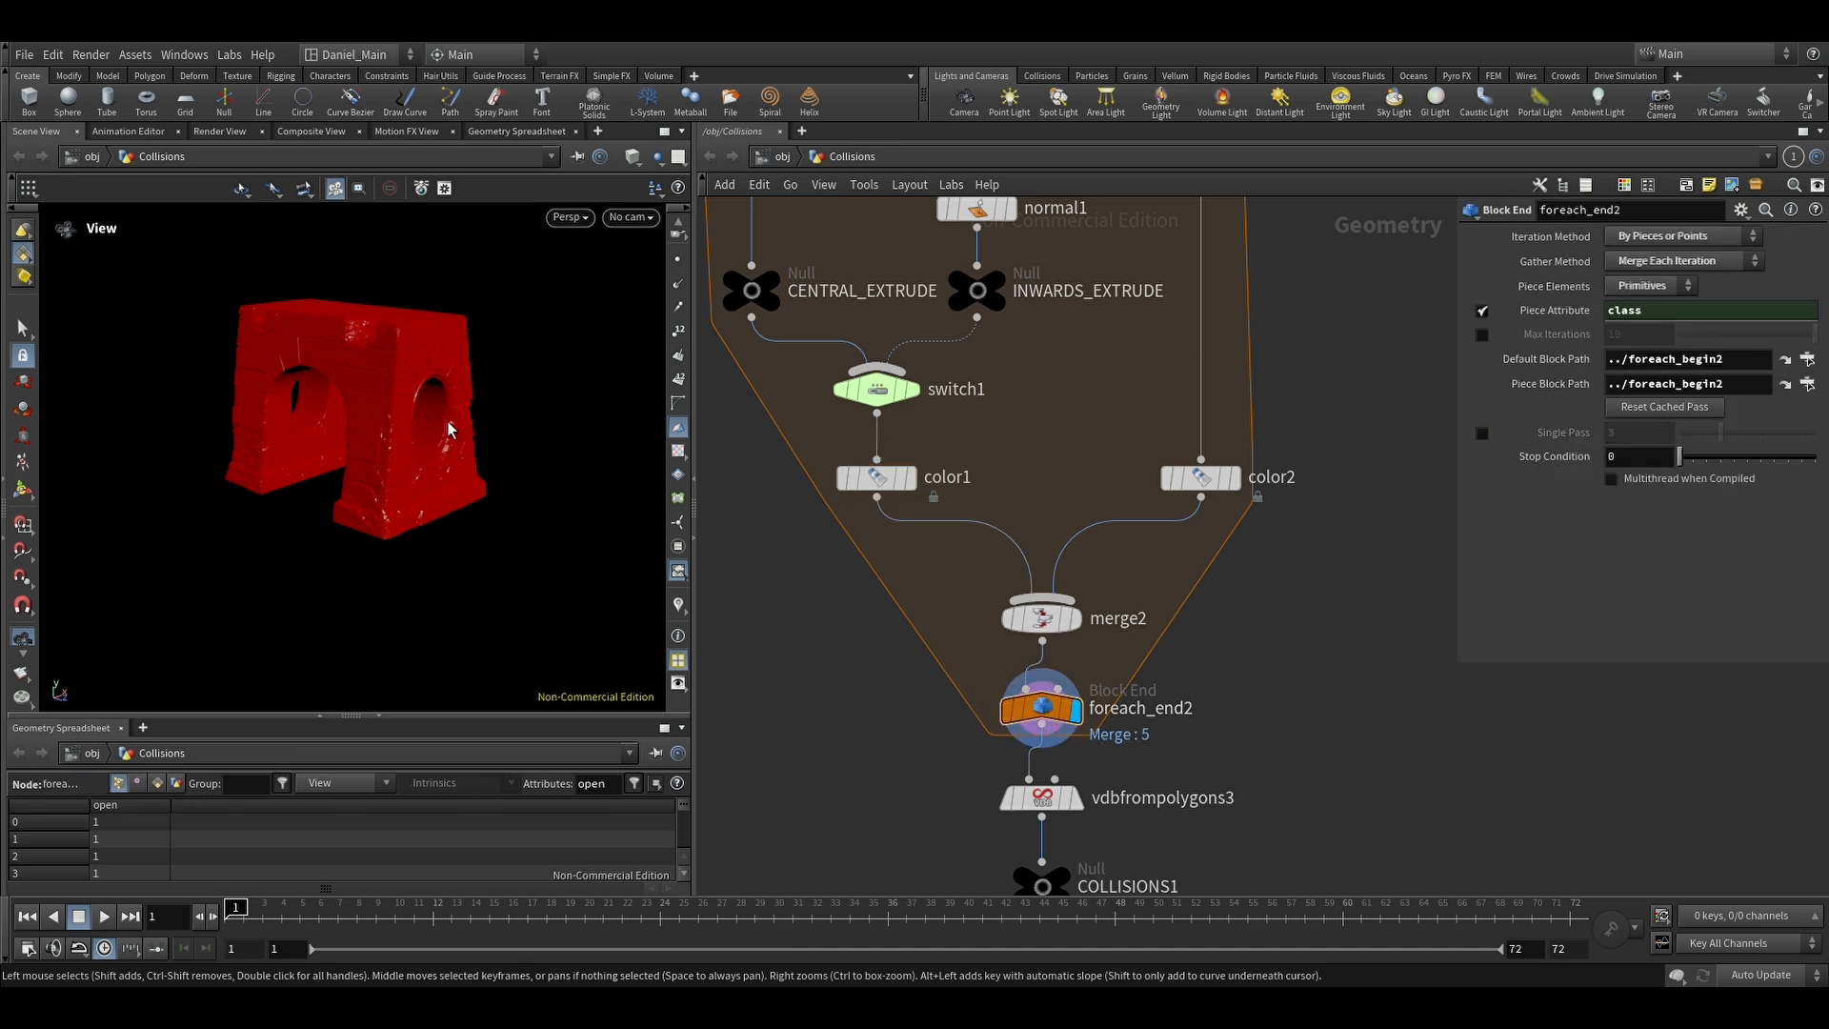
pyautogui.moveTo(448, 424); pyautogui.dragTo(399, 507)
pyautogui.click(381, 716)
pyautogui.moveTo(530, 543); pyautogui.dragTo(420, 483)
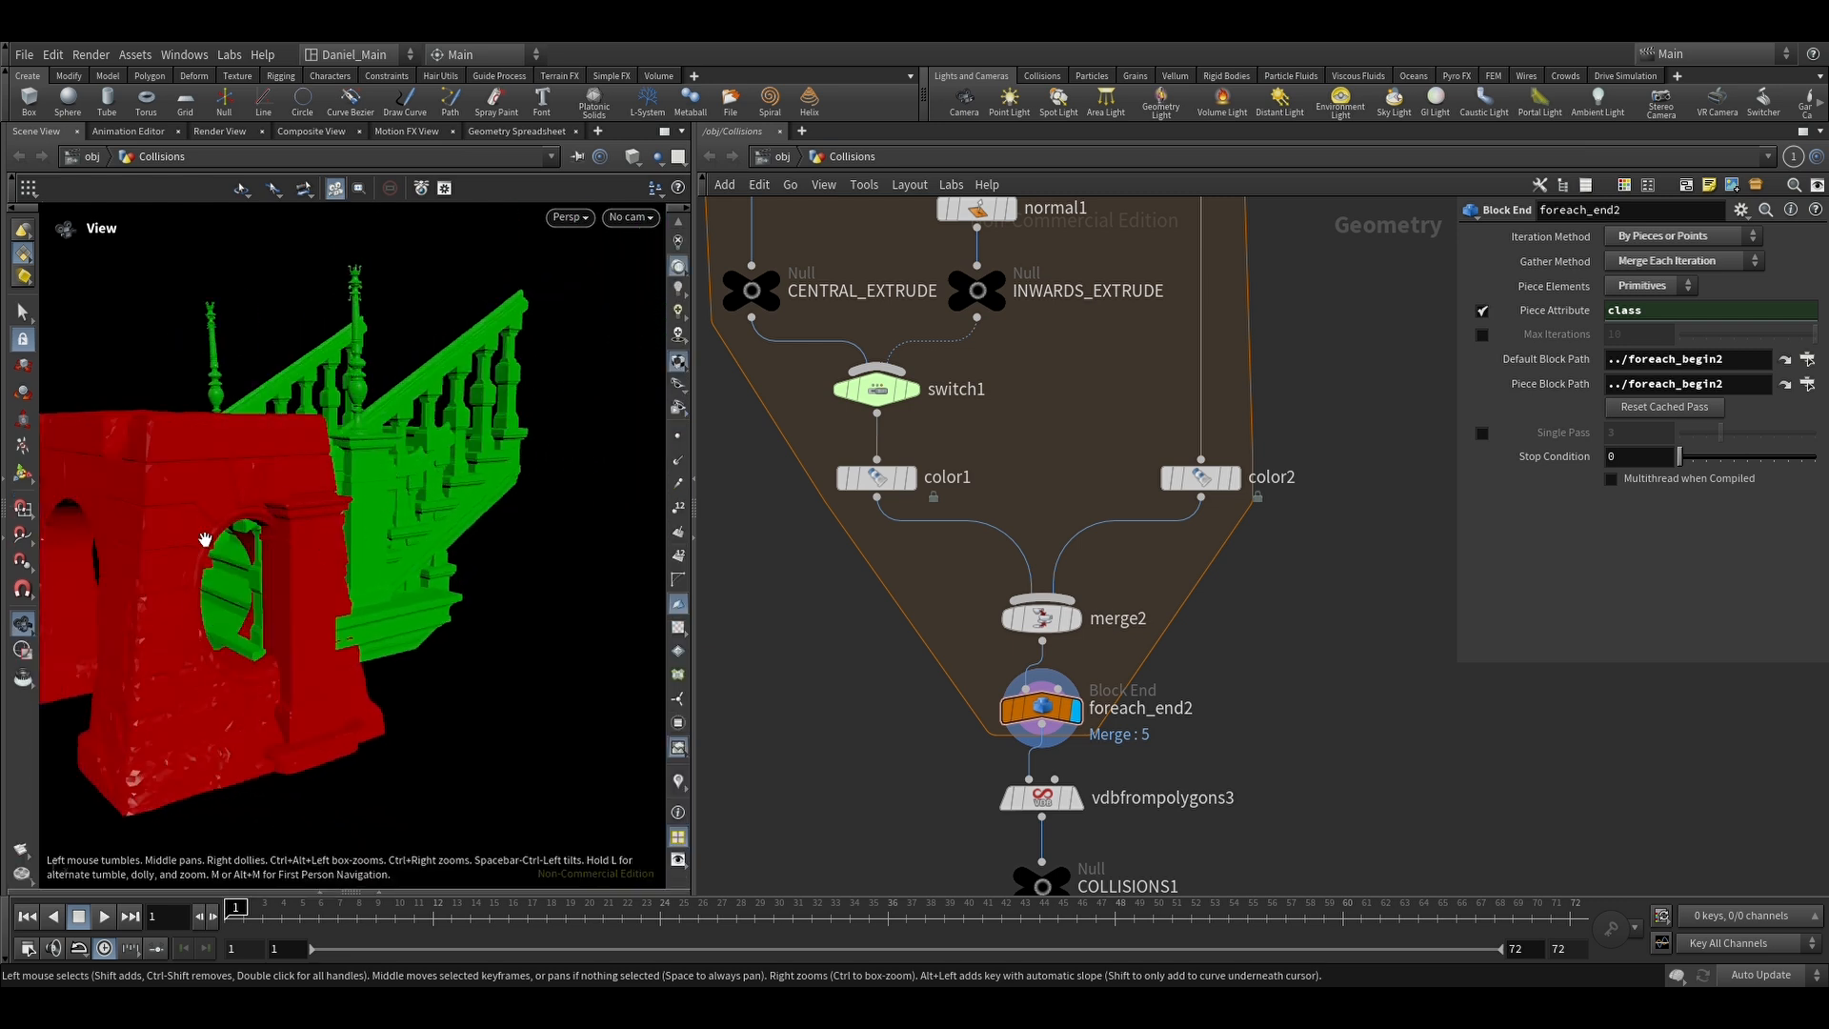
# Step: Display the vdbfrompolygons3 conversion of the merged staircase pieces and inspect it
pyautogui.moveTo(865, 711); pyautogui.dragTo(893, 572, button='middle')
pyautogui.press('r')
pyautogui.moveTo(1133, 618); pyautogui.dragTo(1012, 675)
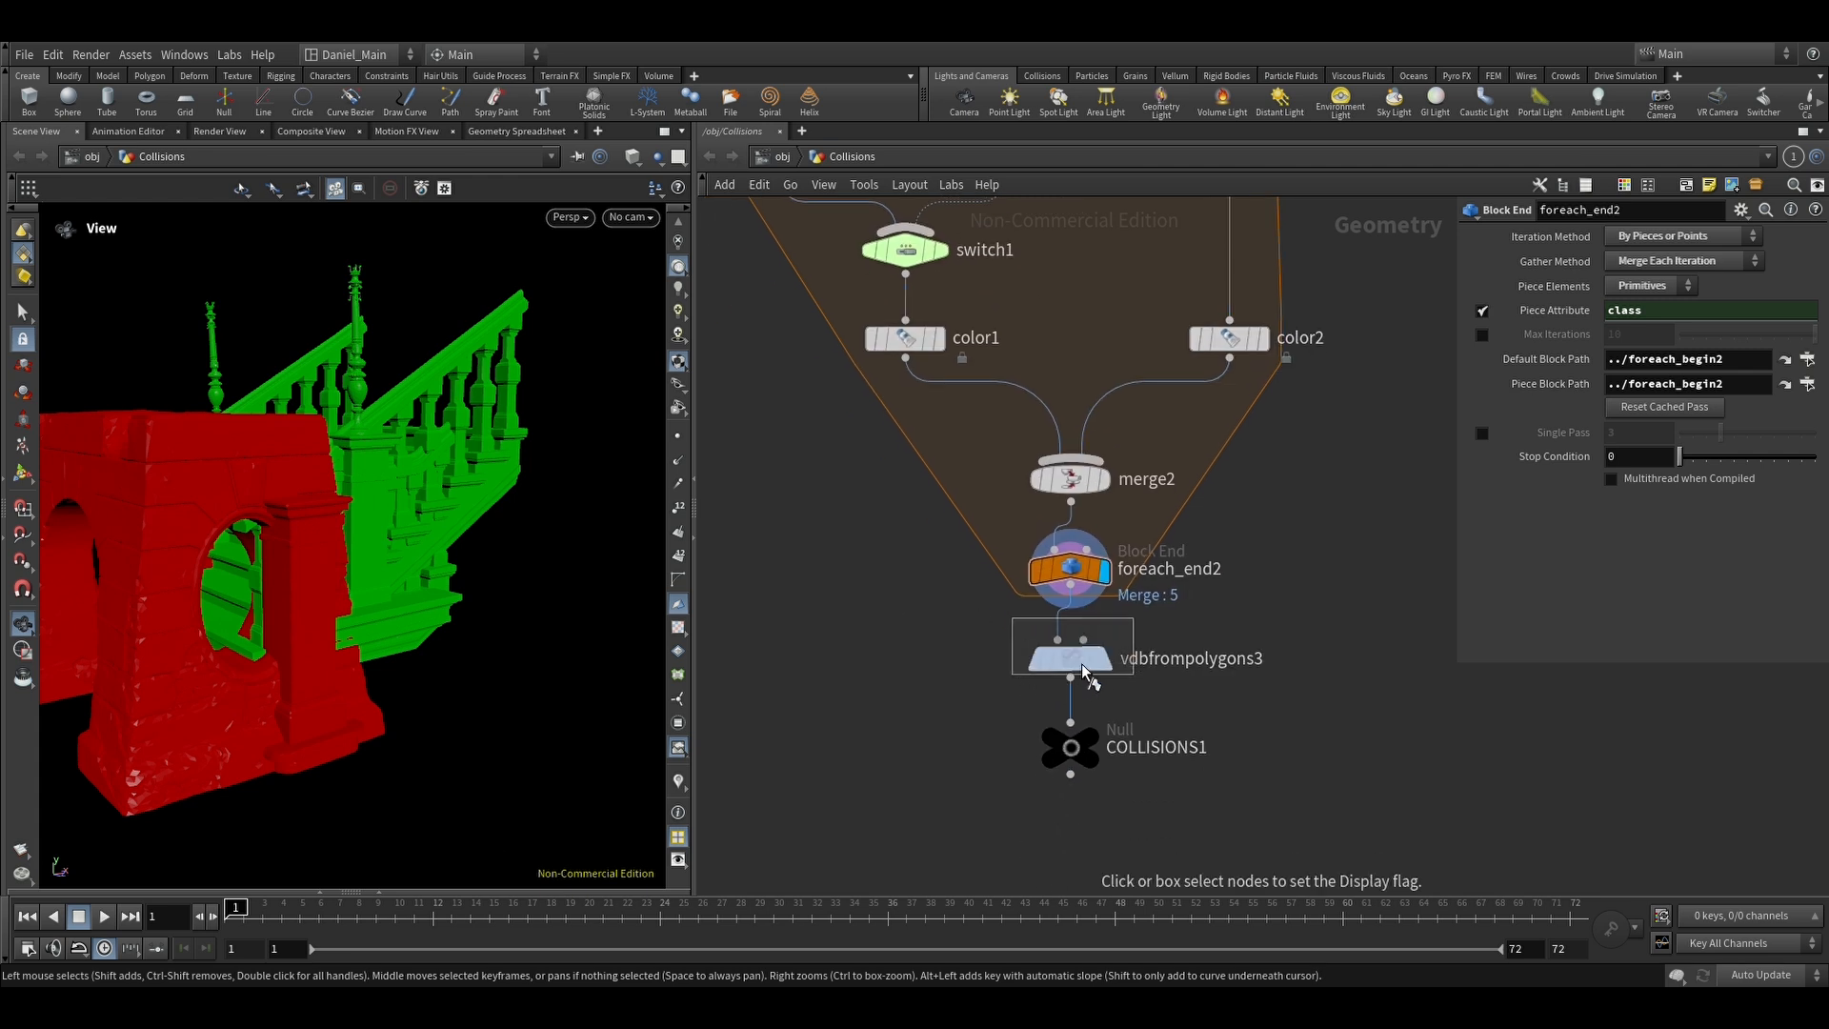
pyautogui.moveTo(324, 595); pyautogui.dragTo(395, 627)
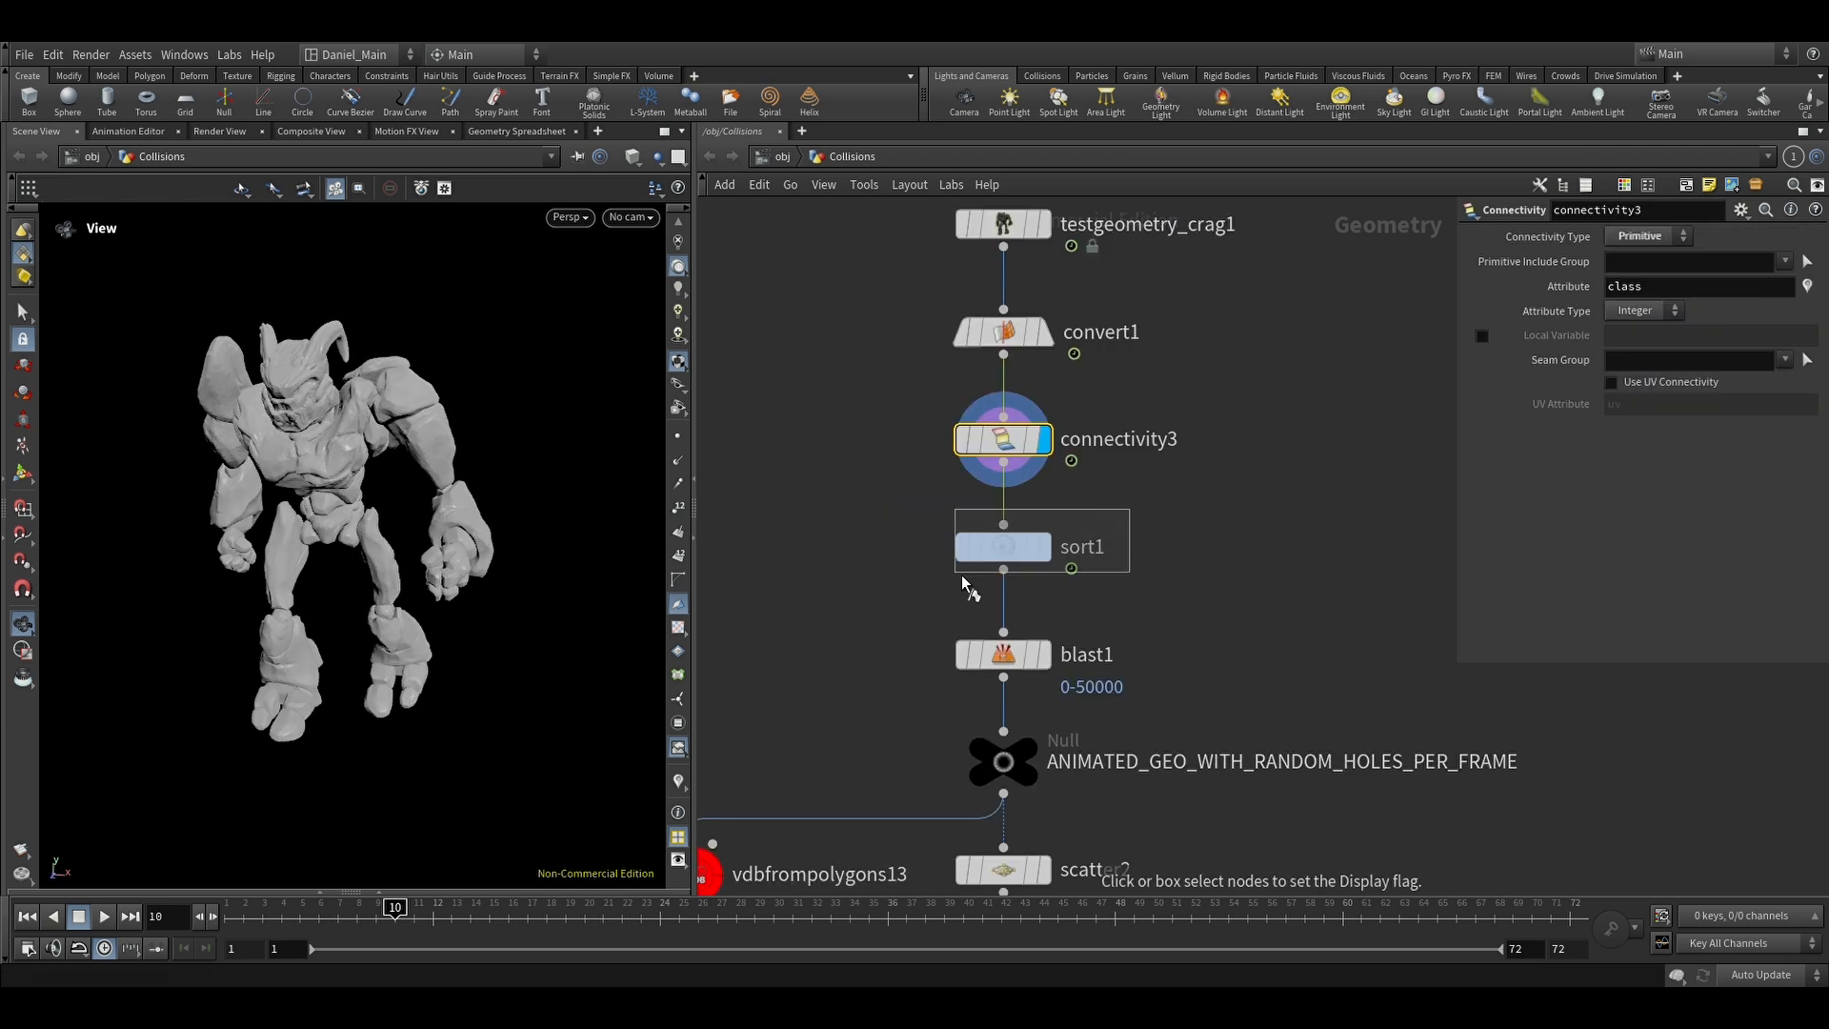
# Step: Examine sort1's random primitive order with its $F seed by stepping back through frames with primitive numbers shown
pyautogui.click(1019, 547)
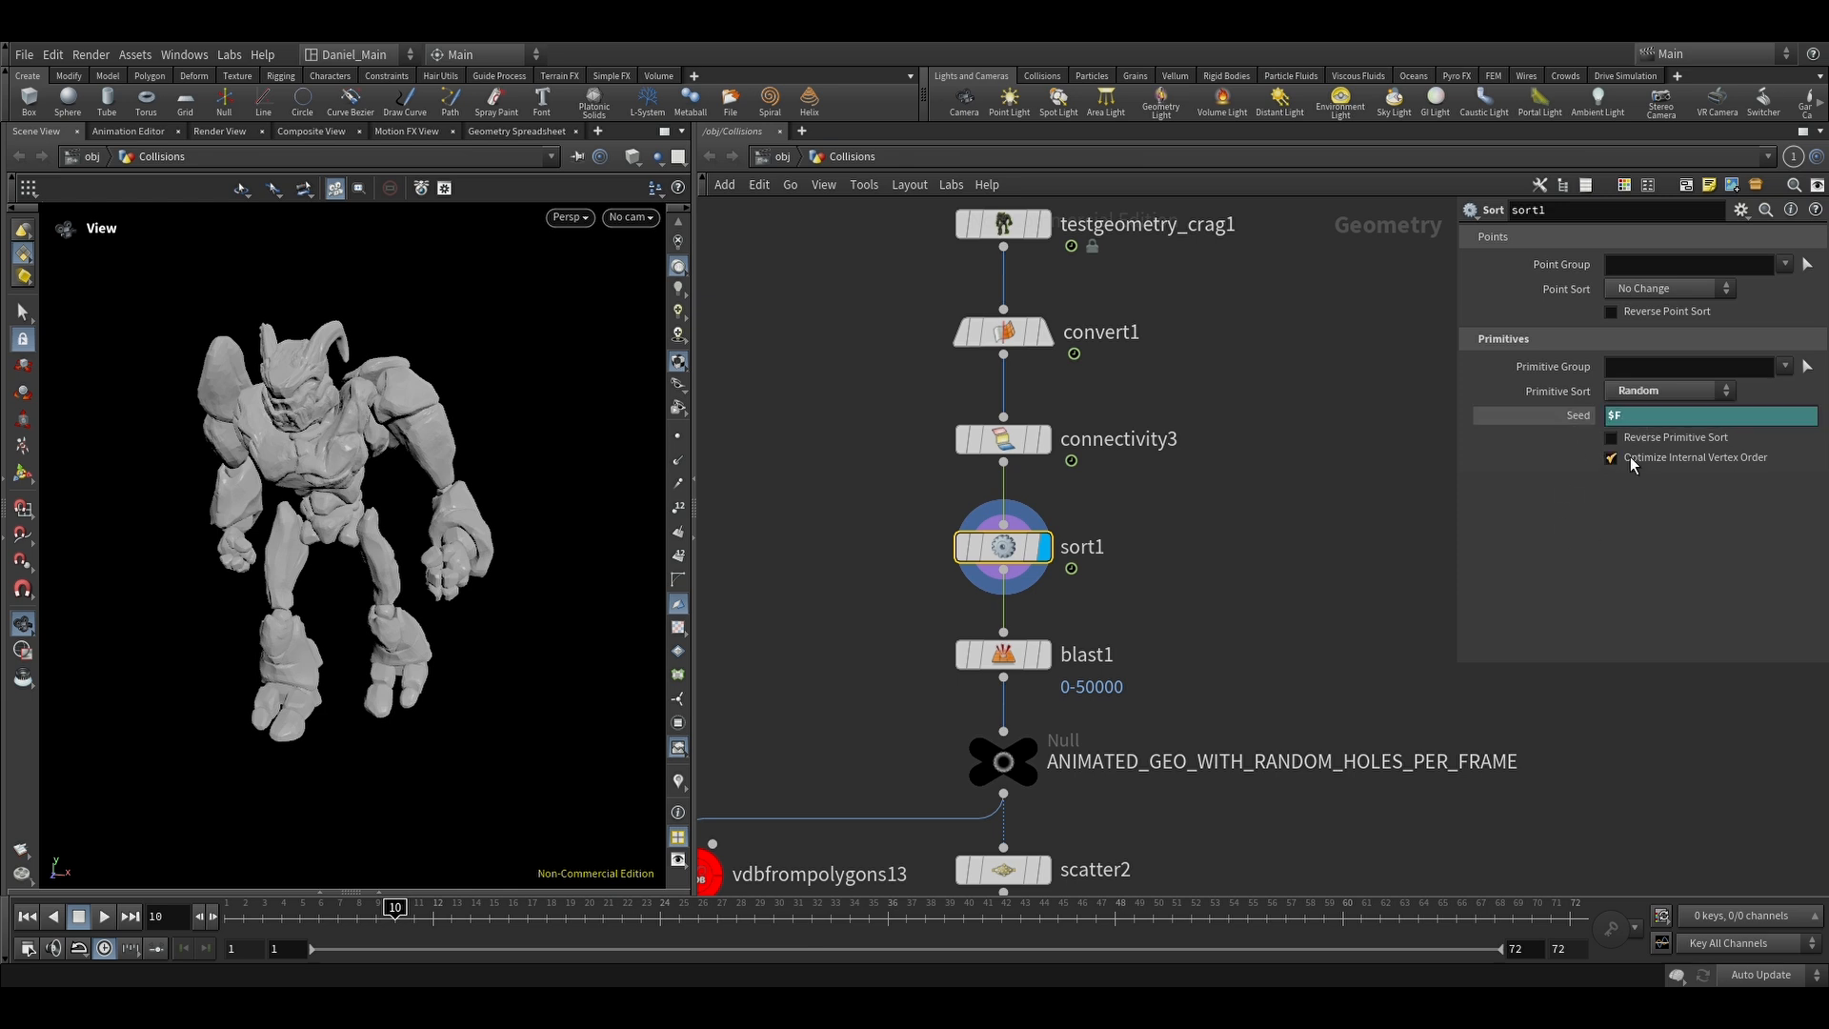
pyautogui.moveTo(359, 521); pyautogui.dragTo(390, 381)
pyautogui.moveTo(389, 381); pyautogui.dragTo(498, 386, button='right')
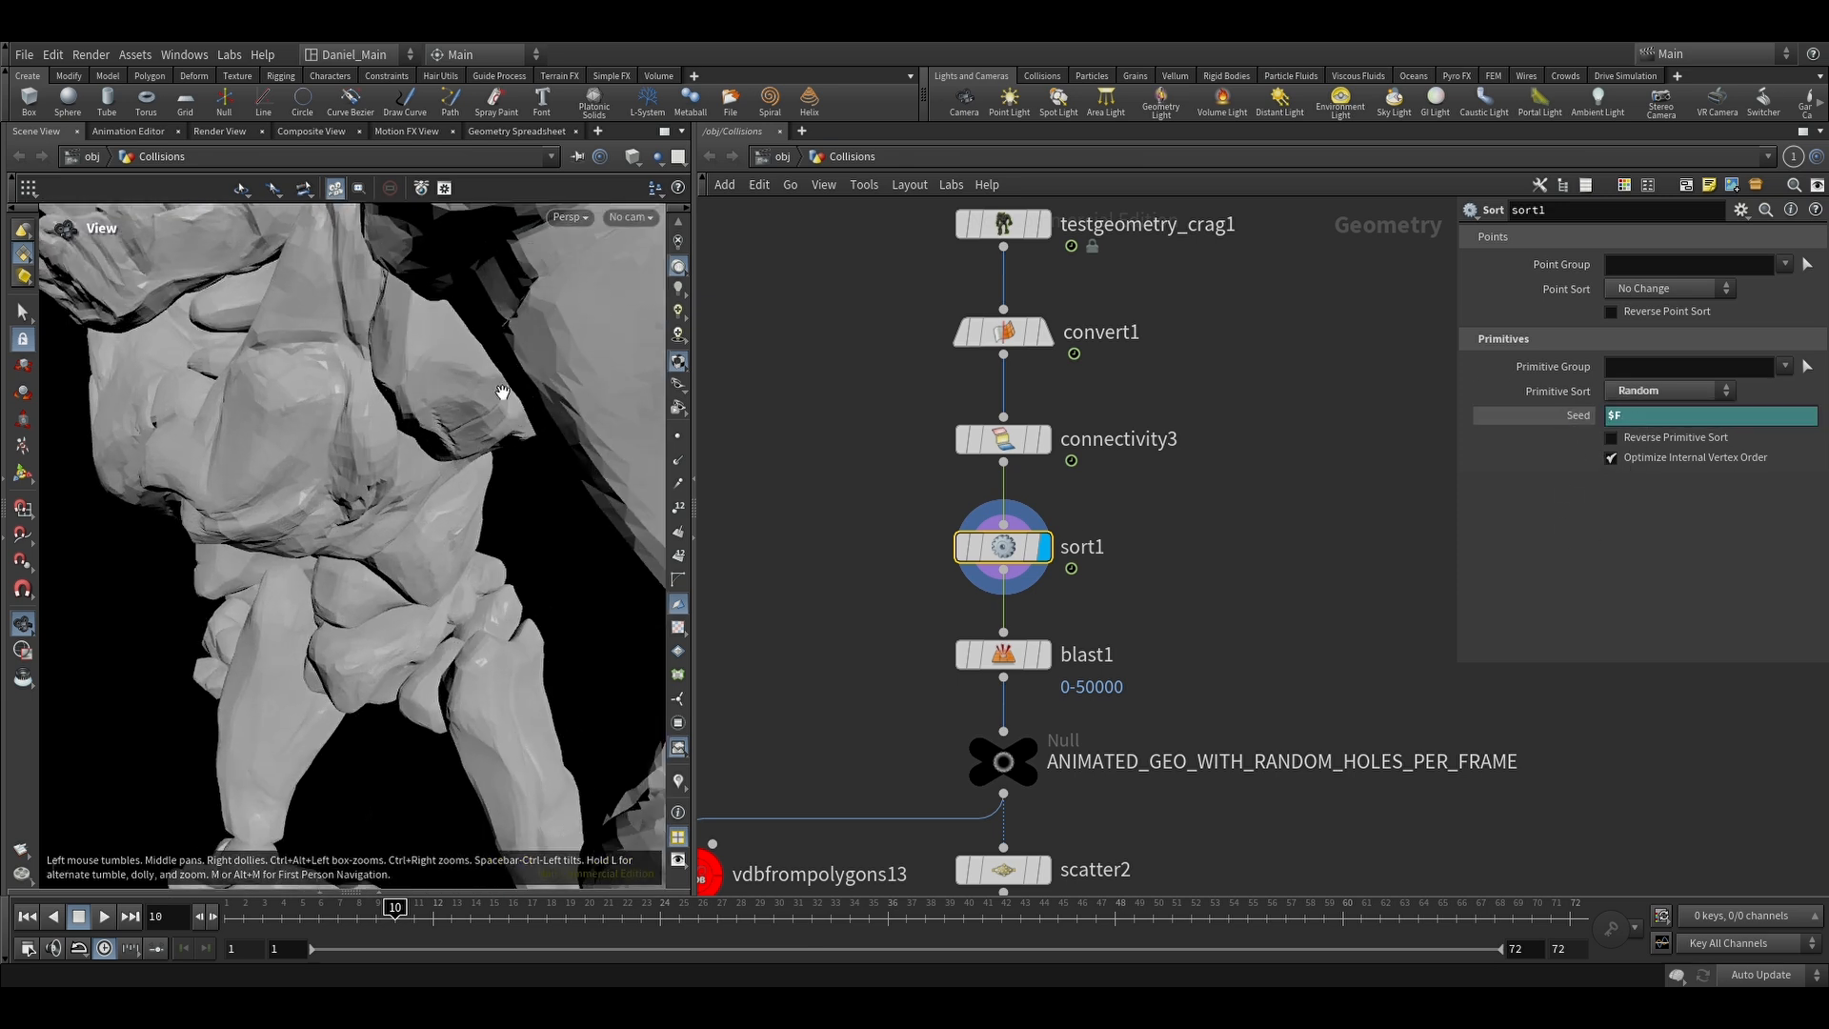
pyautogui.moveTo(279, 444); pyautogui.dragTo(508, 208, button='right')
pyautogui.press('Left')
pyautogui.press('Left')
pyautogui.press('Left')
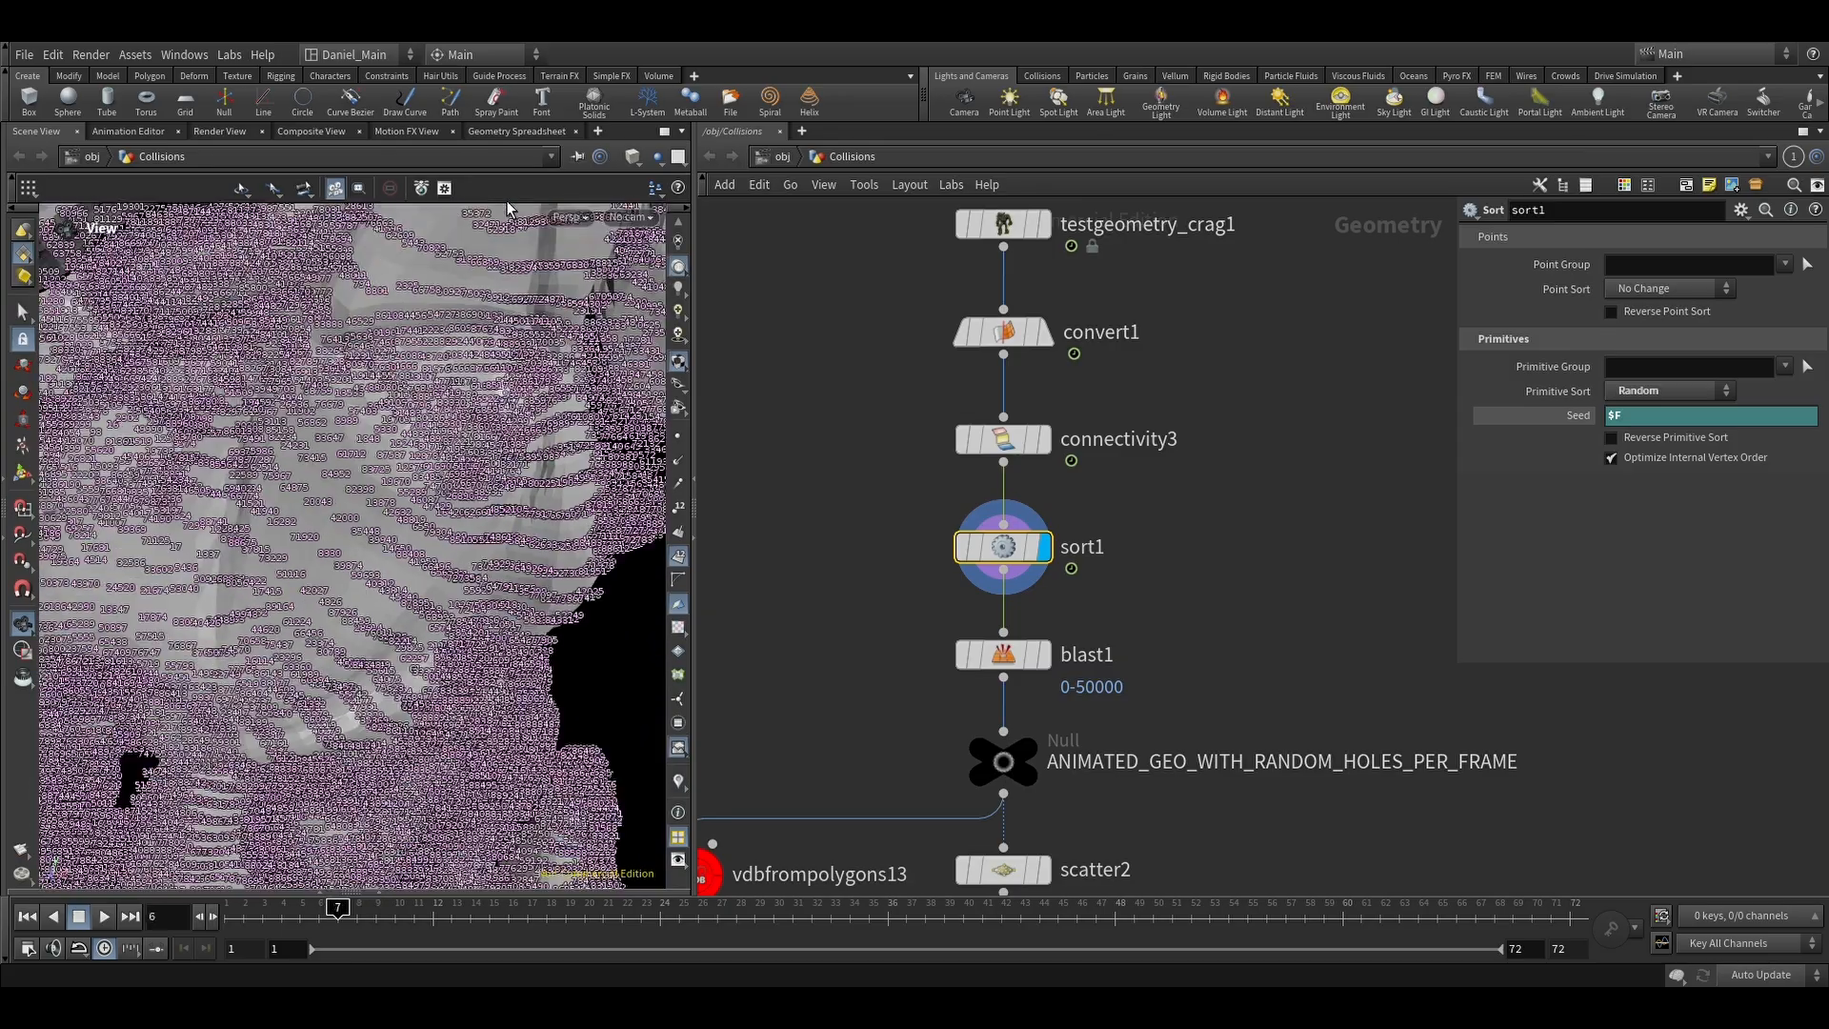
pyautogui.press('Left')
pyautogui.press('Left')
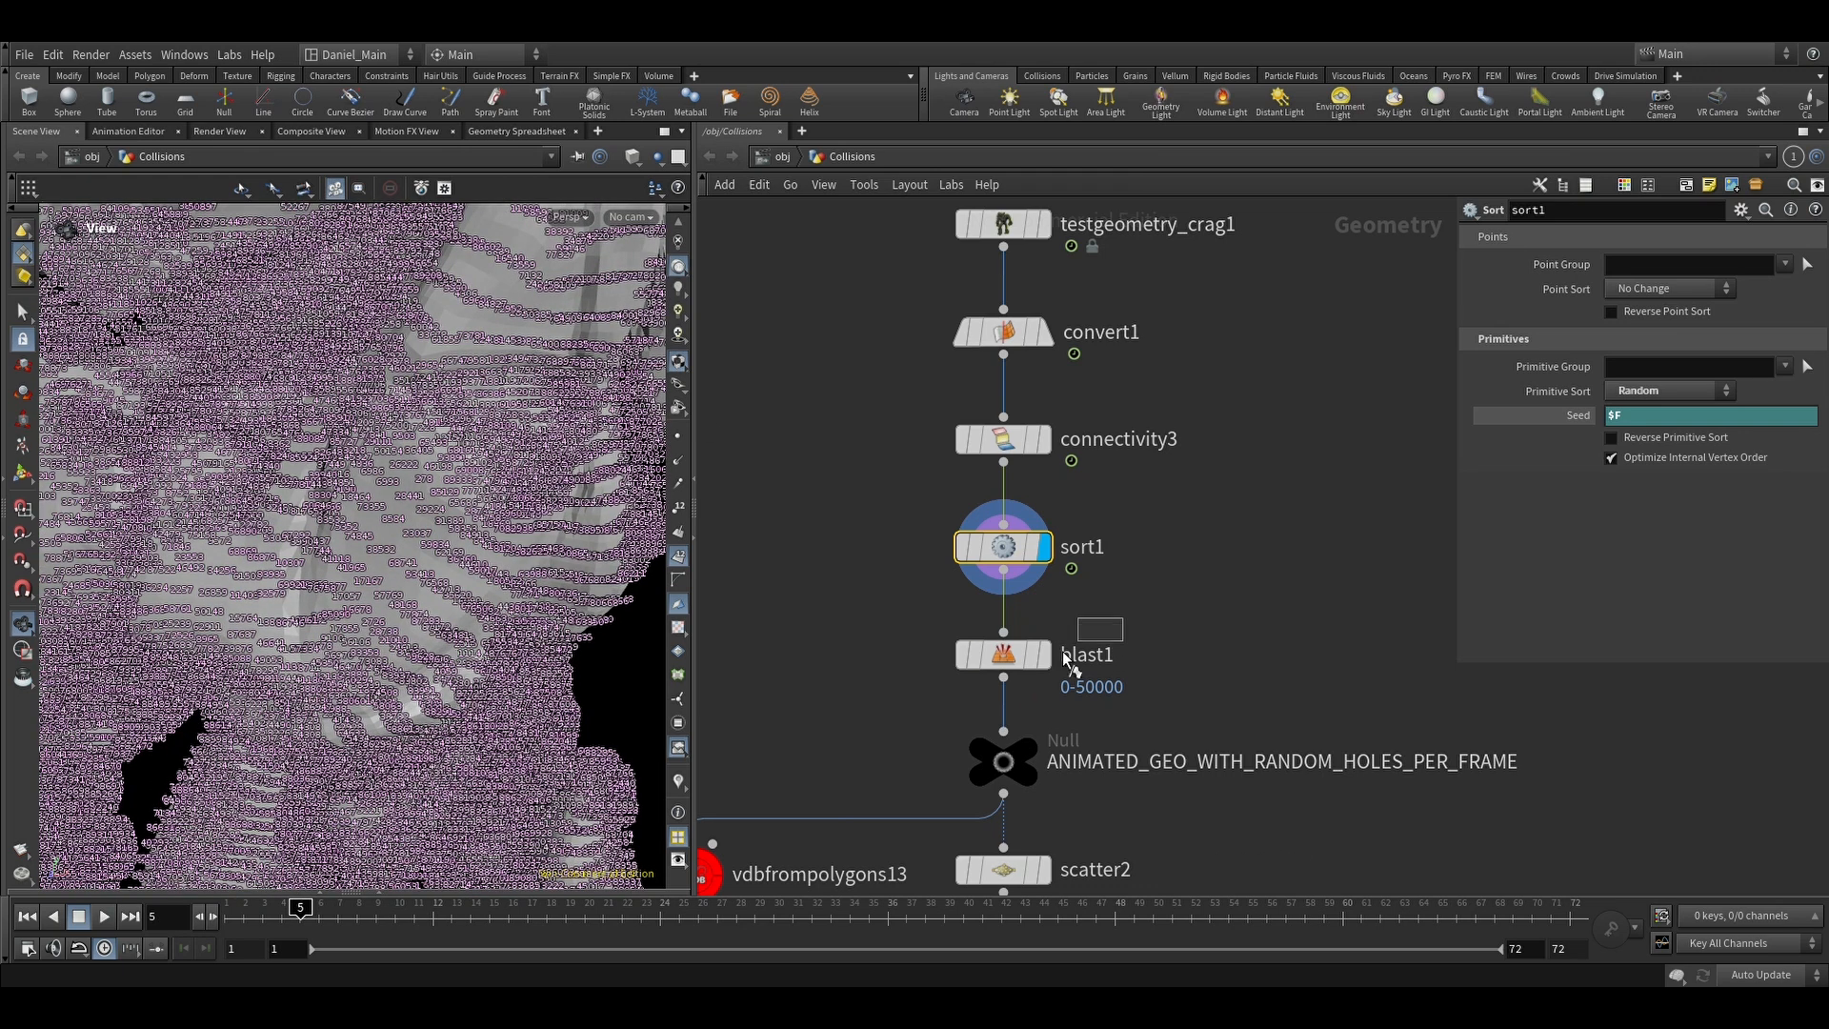
# Step: Display blast1, which removes primitives 0-50000, and hide the primitive numbers
pyautogui.click(1043, 655)
pyautogui.click(1010, 655)
pyautogui.click(680, 557)
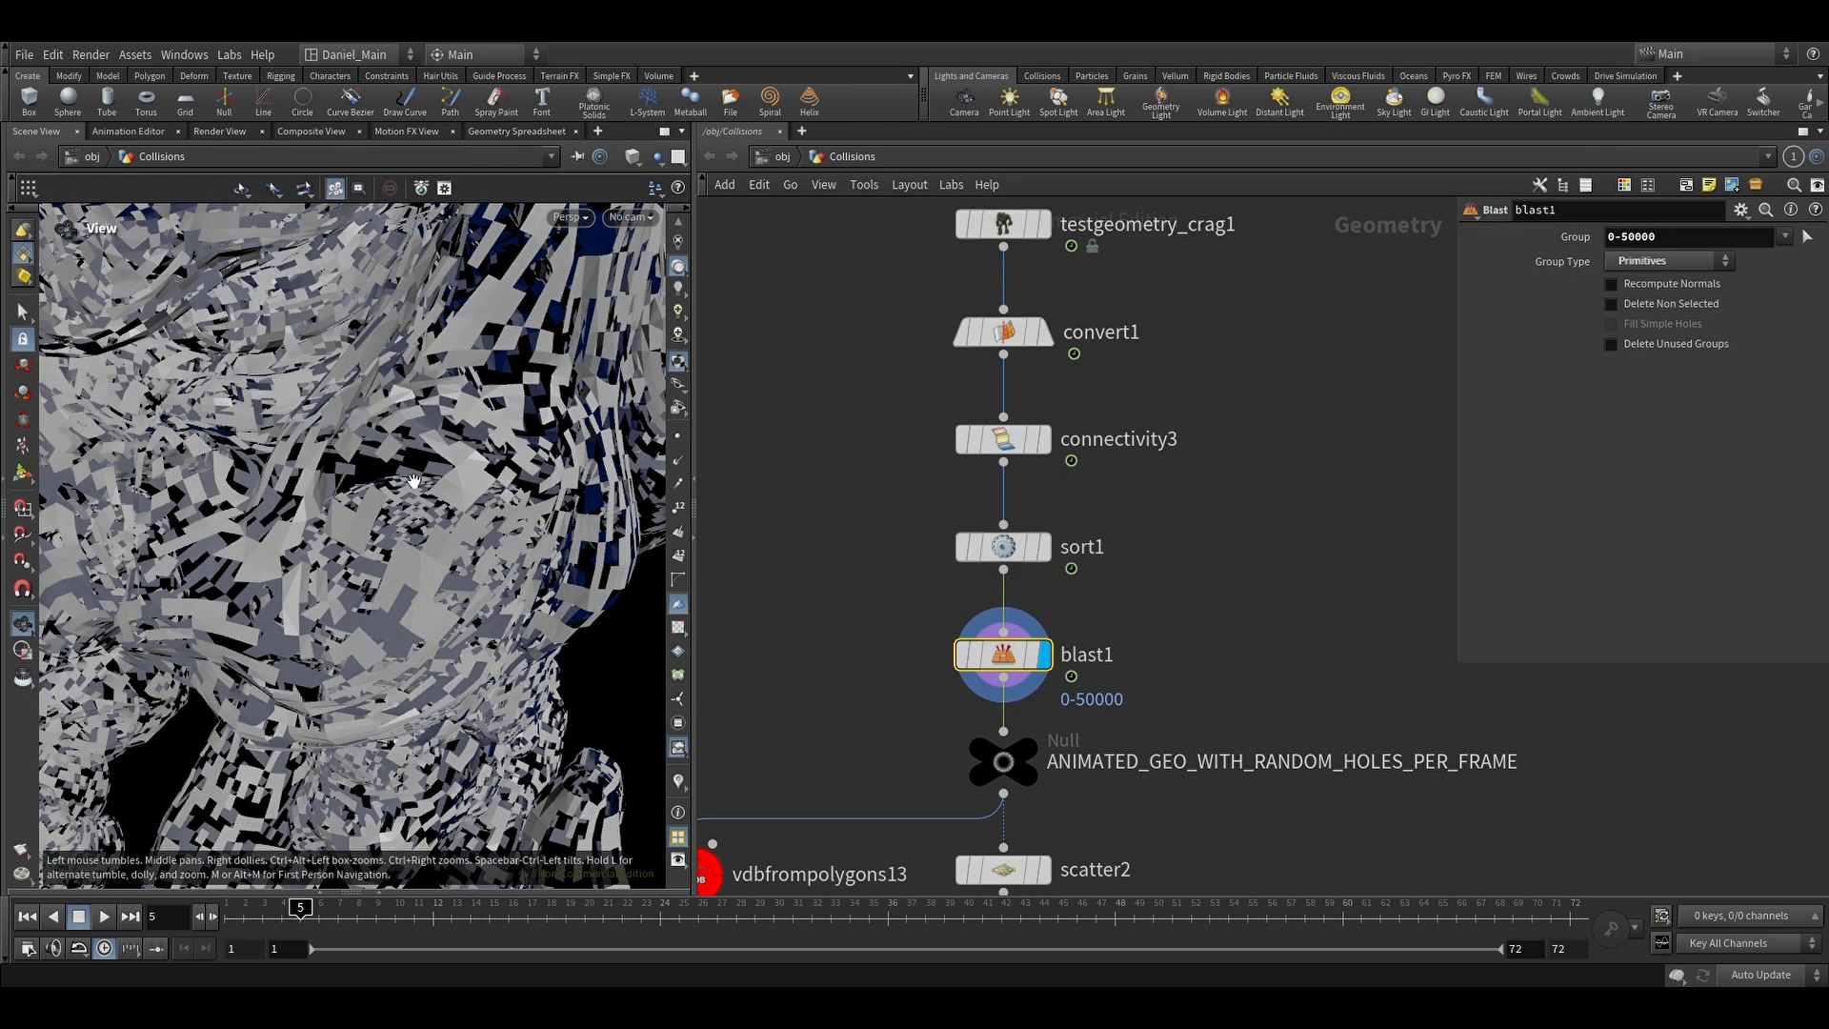
# Step: Step forward through the frames and play the animation to examine the changing holes in the blasted character
pyautogui.press('Right')
pyautogui.press('Right')
pyautogui.press('Right')
pyautogui.press('Right')
pyautogui.press('Right')
pyautogui.press('Right')
pyautogui.moveTo(235, 461)
pyautogui.mouseDown(button='right')
pyautogui.moveTo(269, 506)
pyautogui.moveTo(259, 475)
pyautogui.mouseUp(button='right')
pyautogui.moveTo(259, 474); pyautogui.dragTo(362, 454, button='middle')
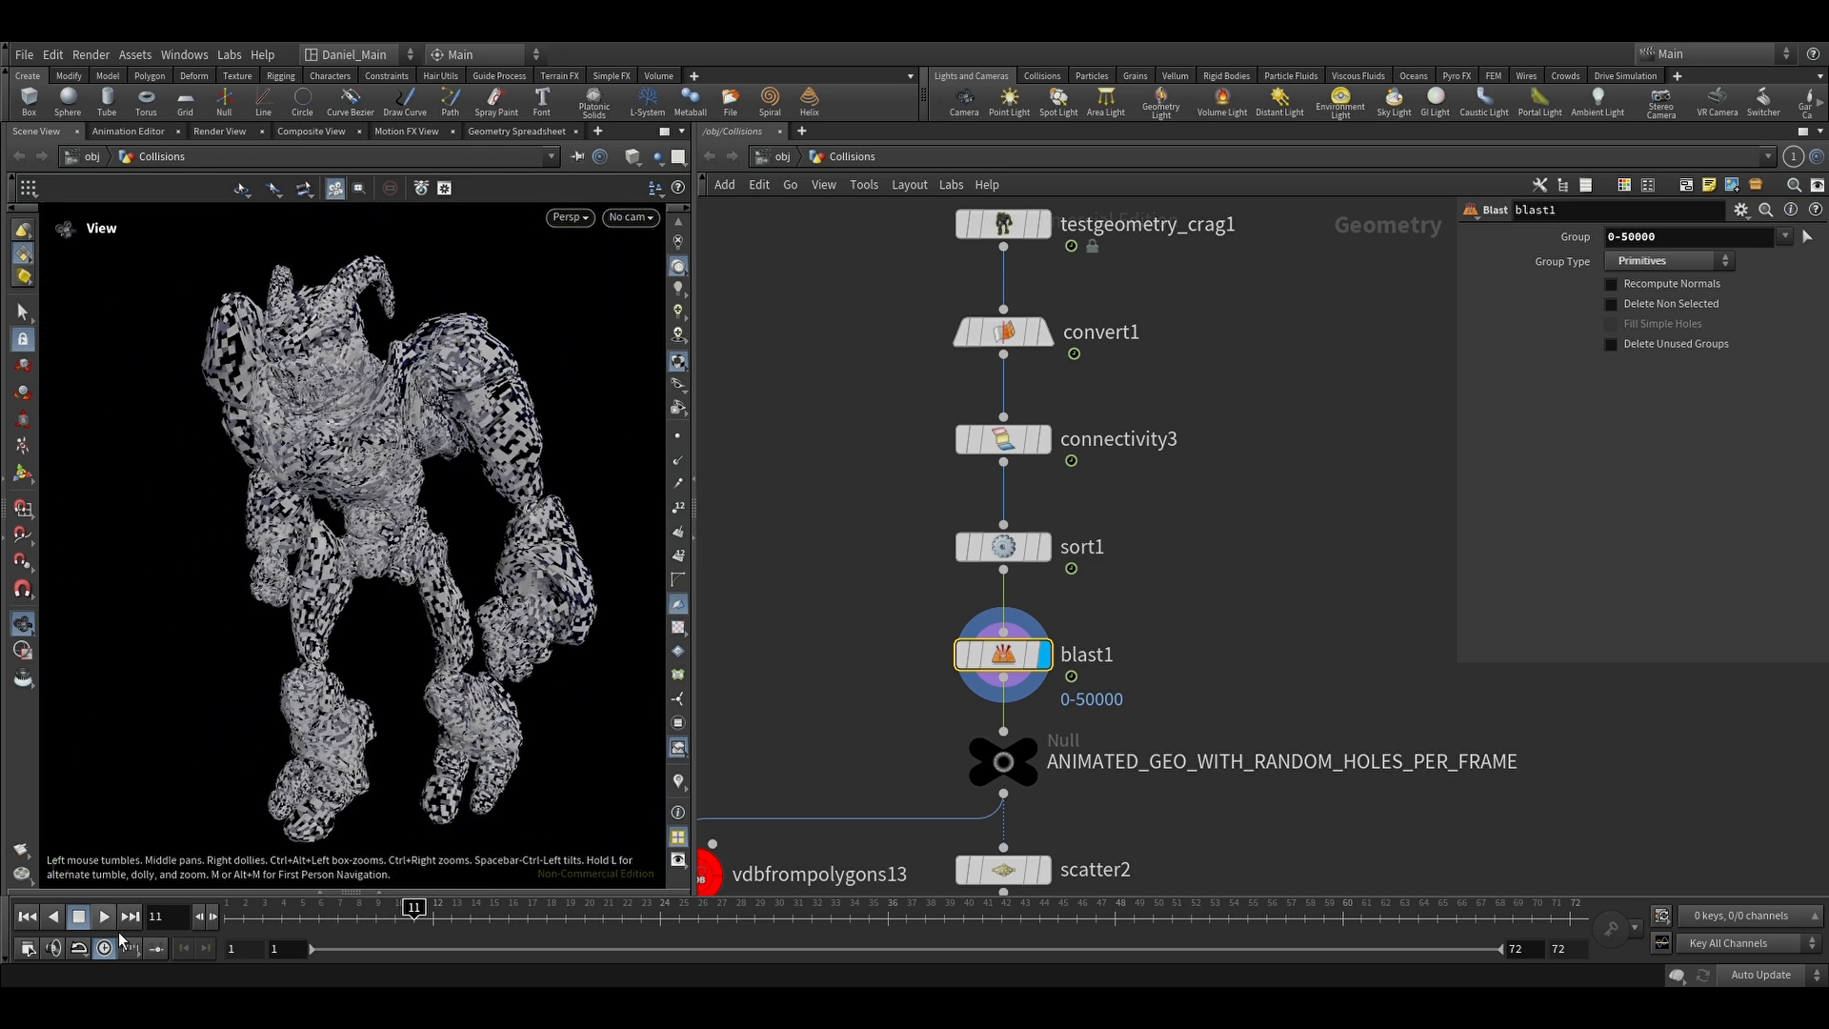
pyautogui.click(105, 916)
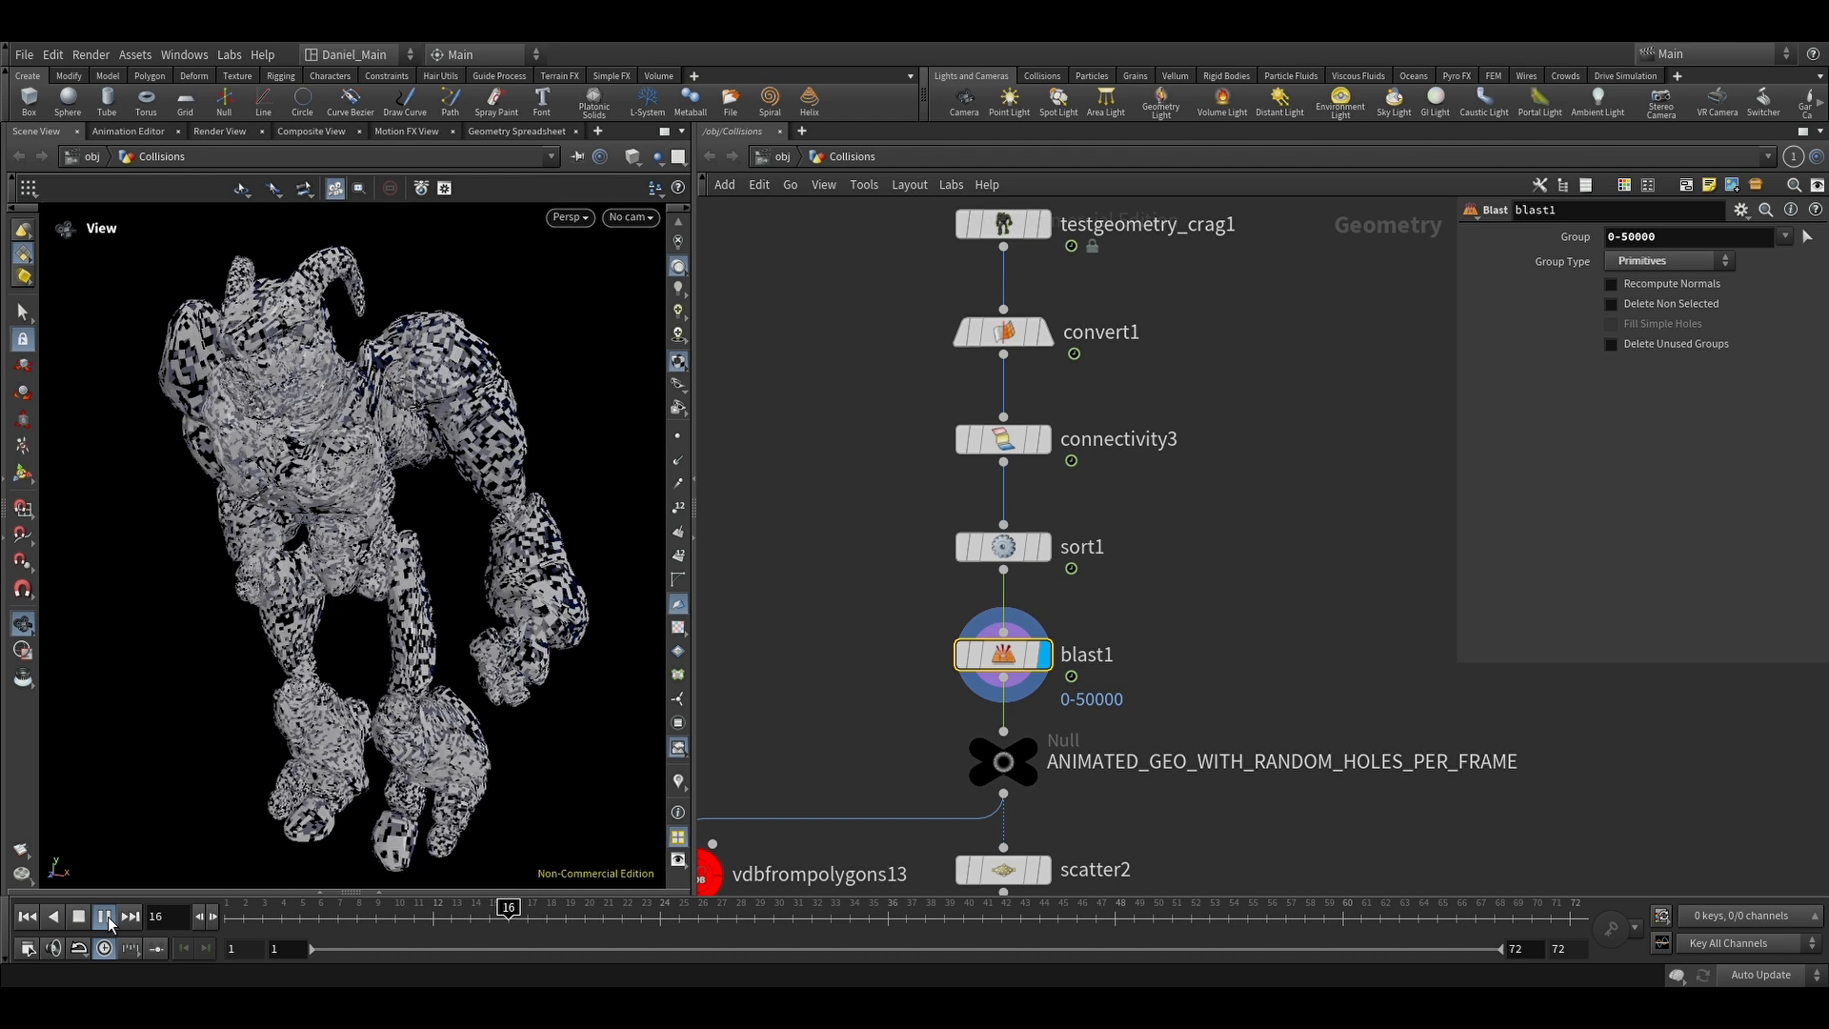
pyautogui.click(108, 919)
# Step: Display scatter2 and examine its points up close on the character
pyautogui.moveTo(925, 622); pyautogui.dragTo(947, 453, button='middle')
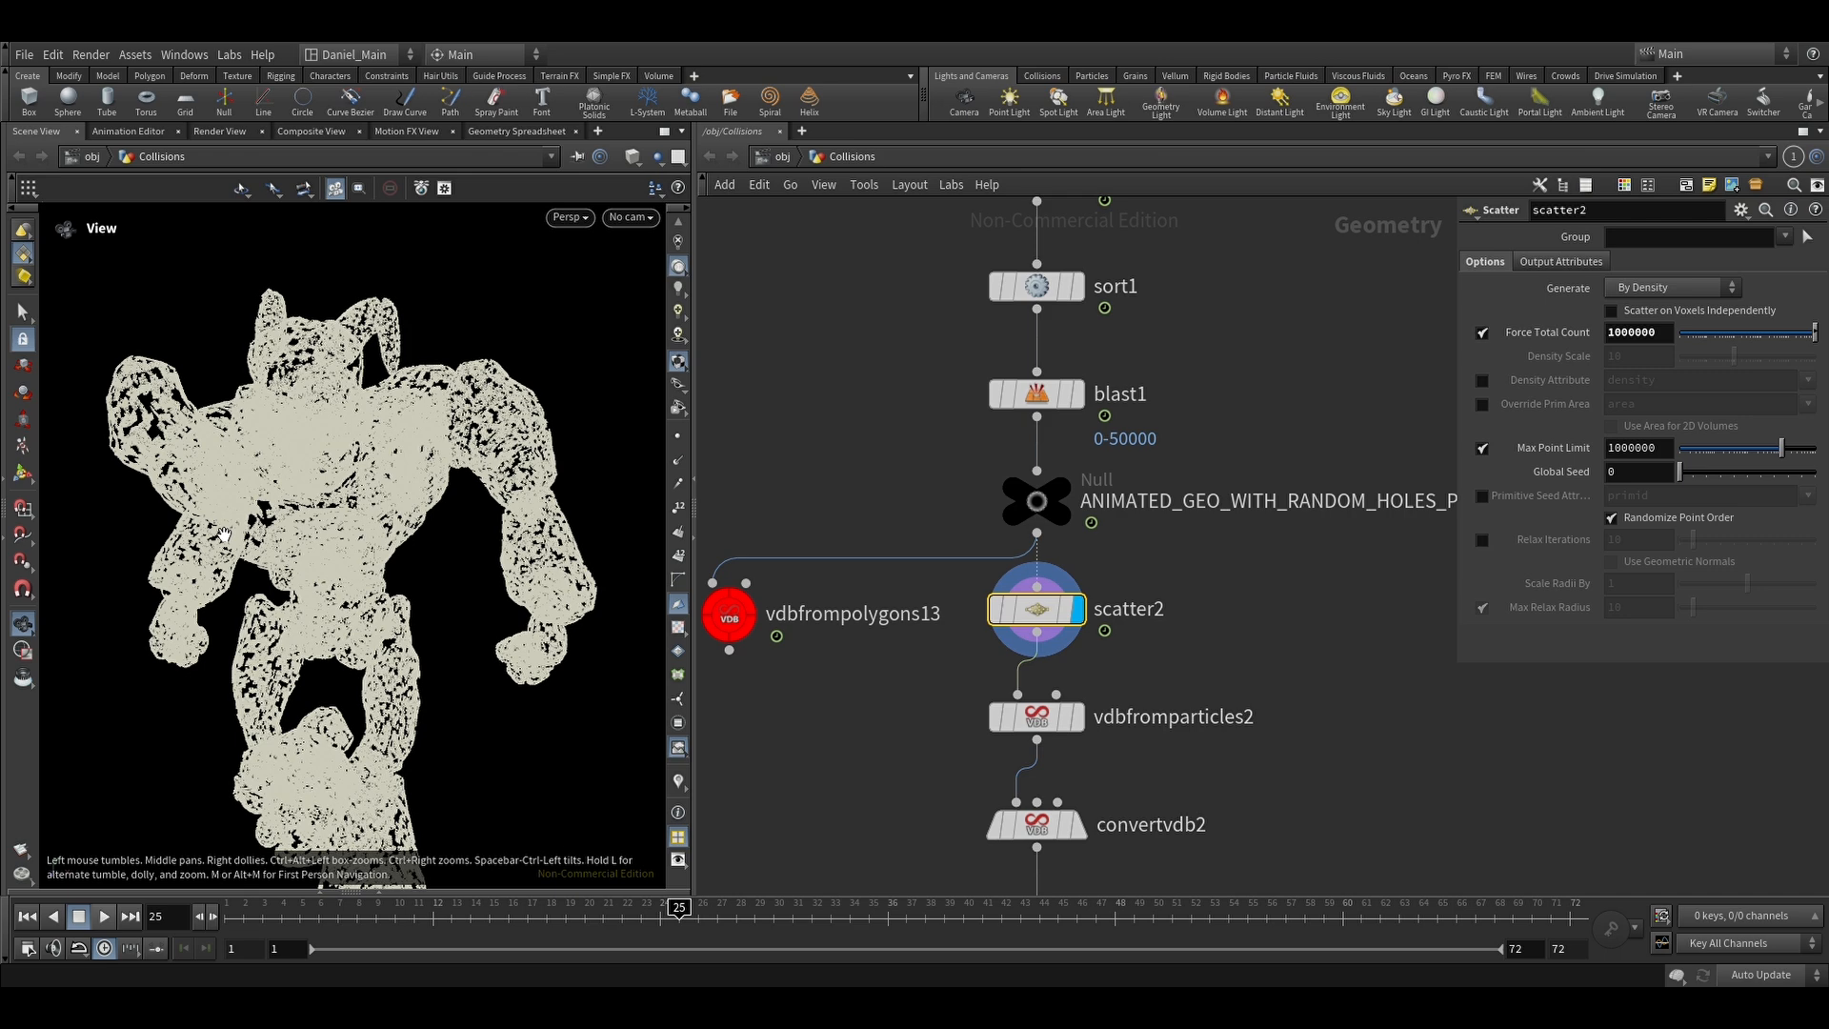
pyautogui.moveTo(224, 534); pyautogui.dragTo(366, 594)
pyautogui.moveTo(367, 595)
pyautogui.mouseDown(button='right')
pyautogui.moveTo(315, 534)
pyautogui.moveTo(566, 393)
pyautogui.mouseUp(button='right')
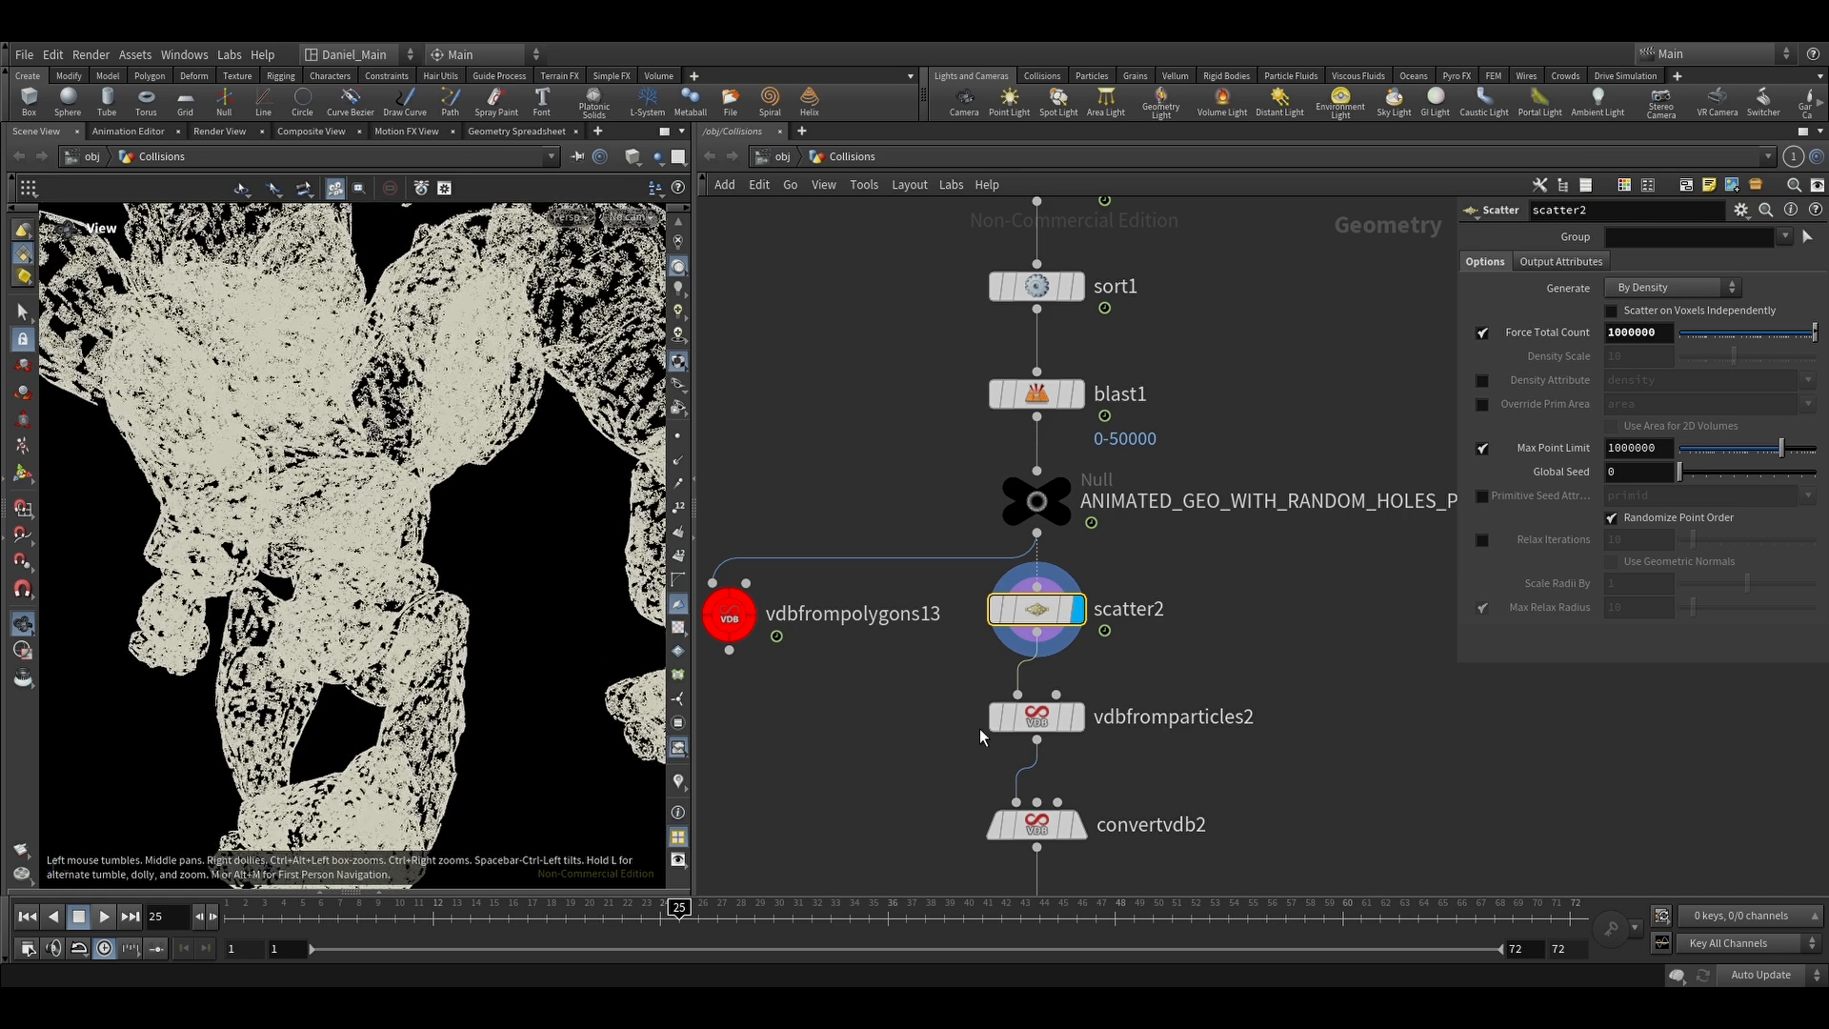
# Step: Display vdbfromparticles2 and review its Voxel Size and Point Radius Scale settings
pyautogui.press('r')
pyautogui.moveTo(1162, 678); pyautogui.dragTo(985, 746)
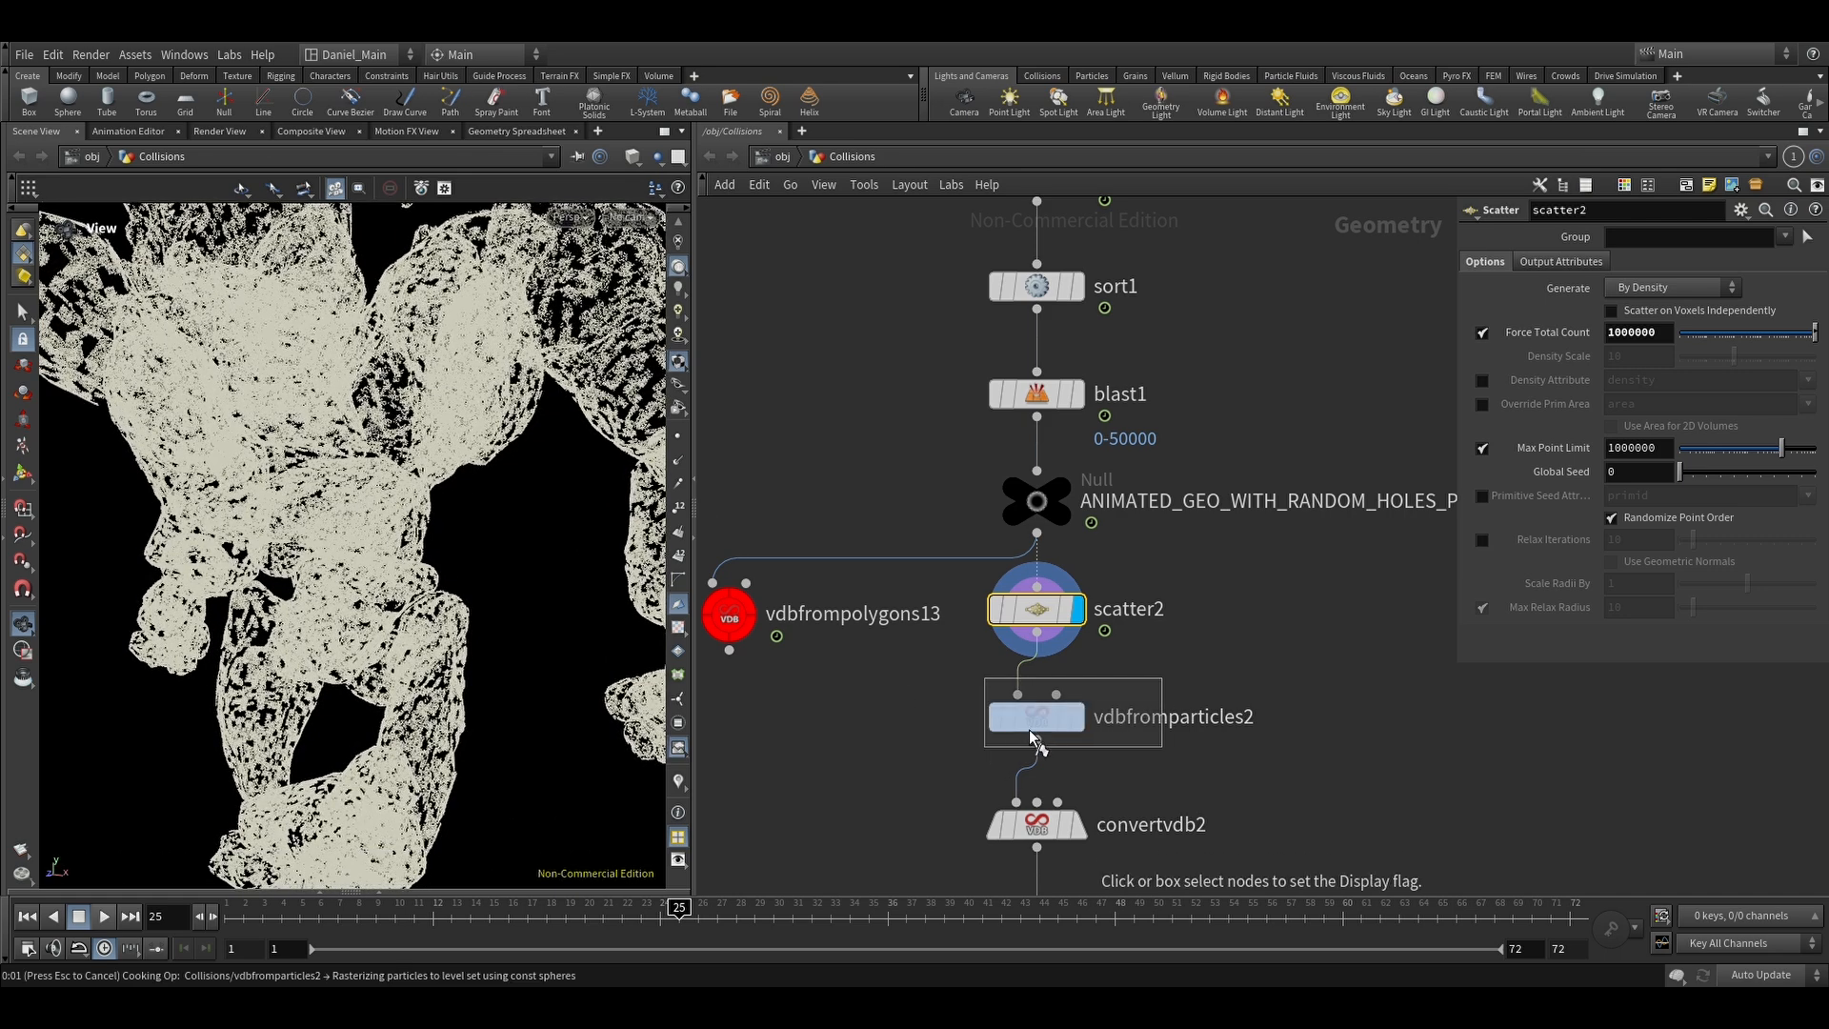
pyautogui.moveTo(496, 610); pyautogui.dragTo(390, 702, button='right')
pyautogui.moveTo(390, 702); pyautogui.dragTo(487, 632)
pyautogui.moveTo(1661, 242); pyautogui.dragTo(1597, 243)
pyautogui.moveTo(1659, 358); pyautogui.dragTo(1577, 364)
# Step: Display the convertvdb2 polygon mesh and compare it with the sort and blast nodes upstream
pyautogui.moveTo(1285, 543); pyautogui.dragTo(1283, 380, button='middle')
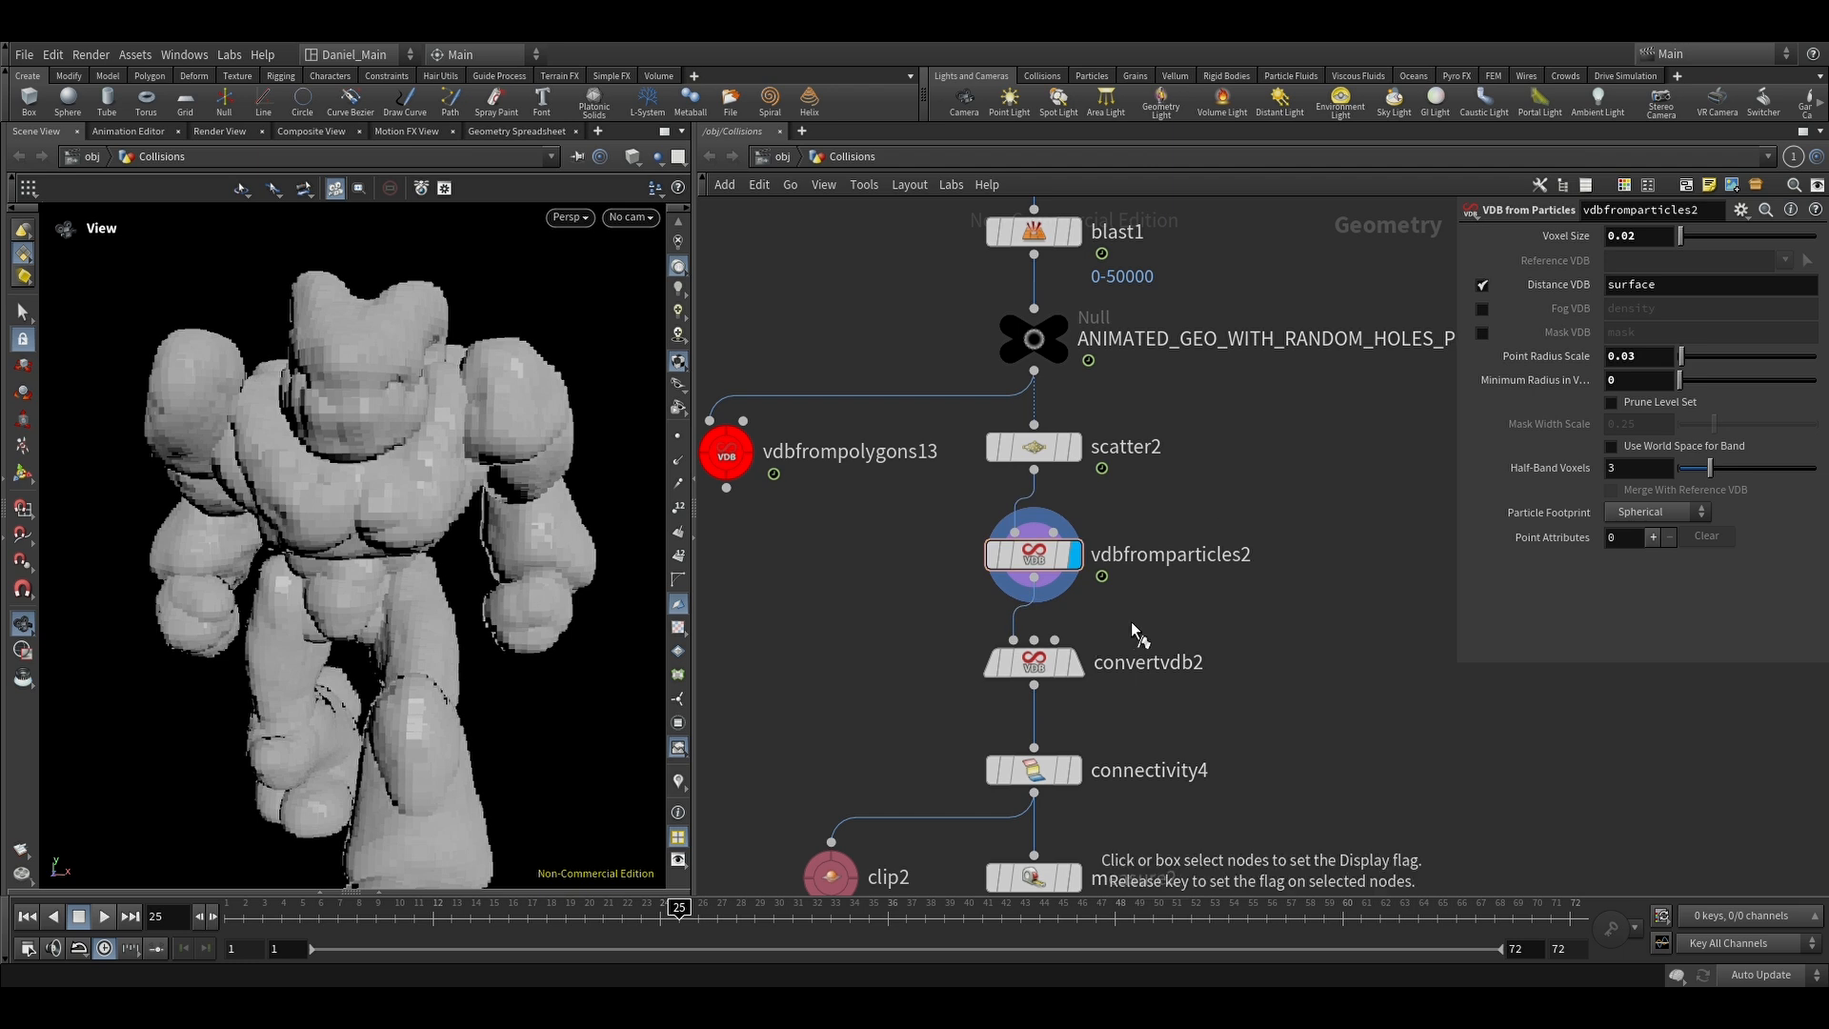
pyautogui.click(1004, 673)
pyautogui.moveTo(400, 533); pyautogui.dragTo(398, 521)
pyautogui.moveTo(1107, 309); pyautogui.dragTo(1122, 601, button='middle')
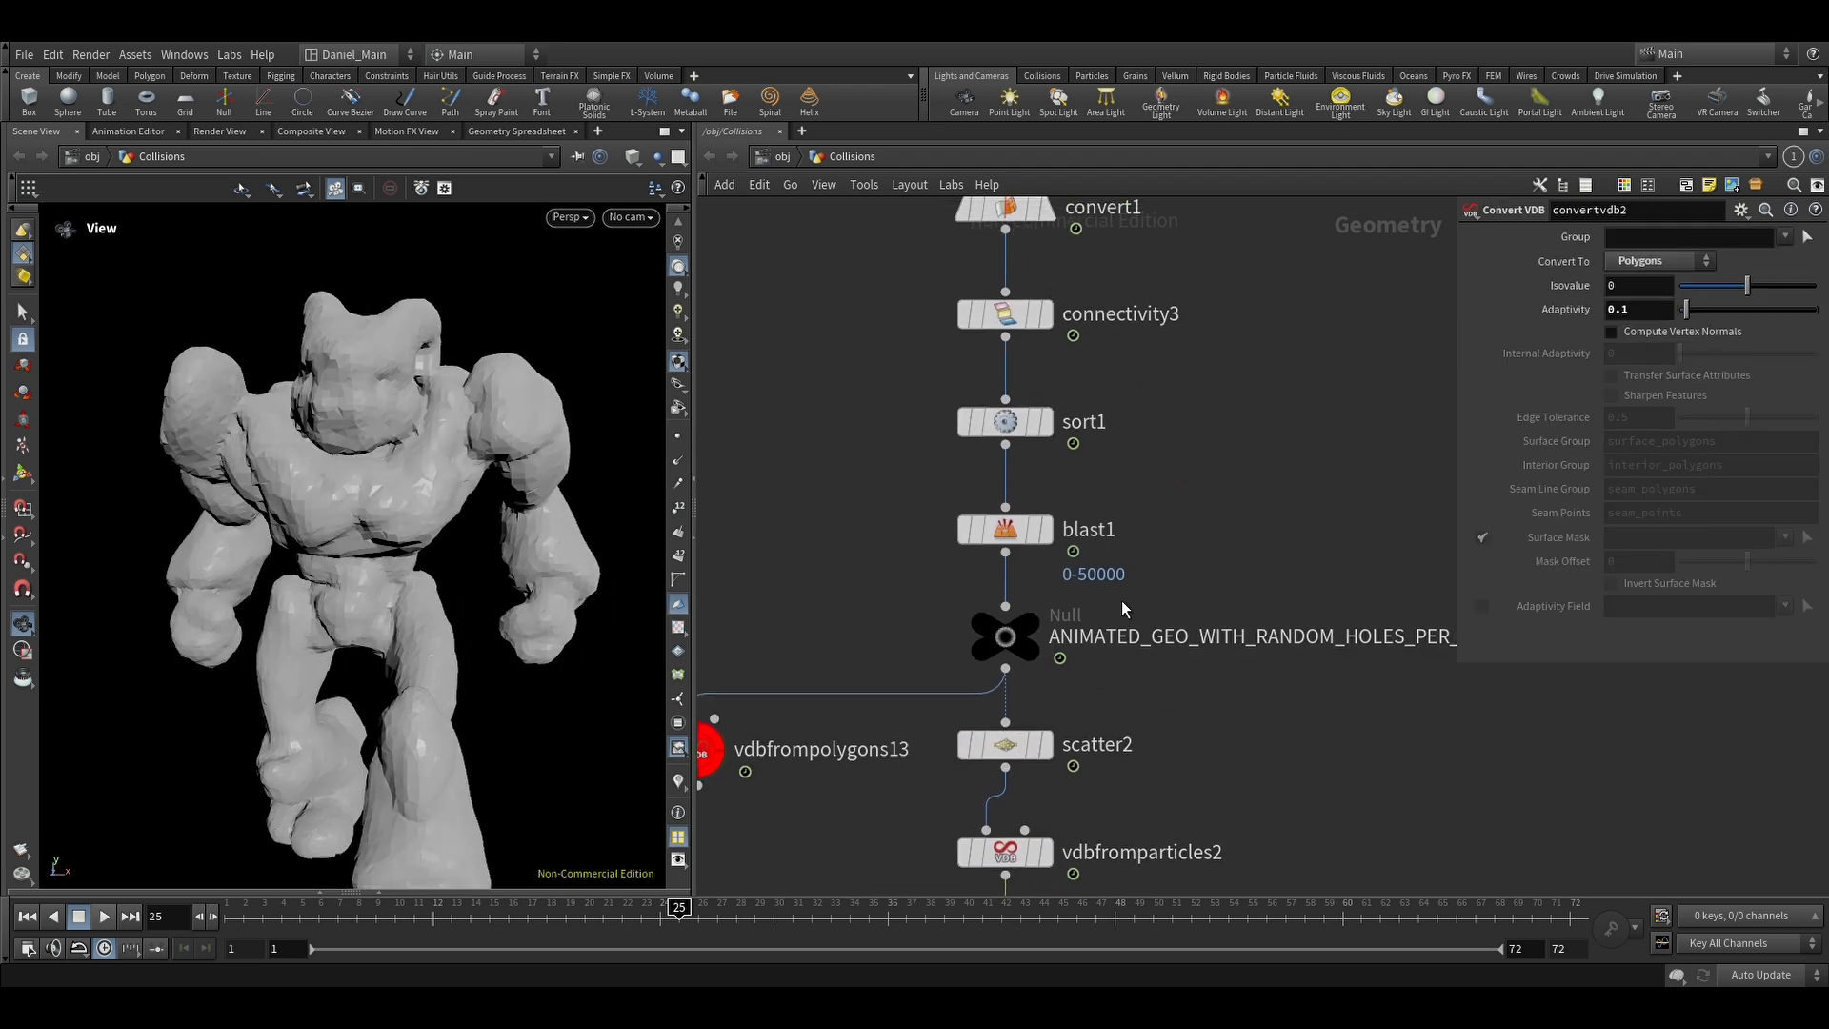
pyautogui.click(1052, 425)
pyautogui.moveTo(1218, 619); pyautogui.dragTo(1223, 298, button='middle')
pyautogui.press('r')
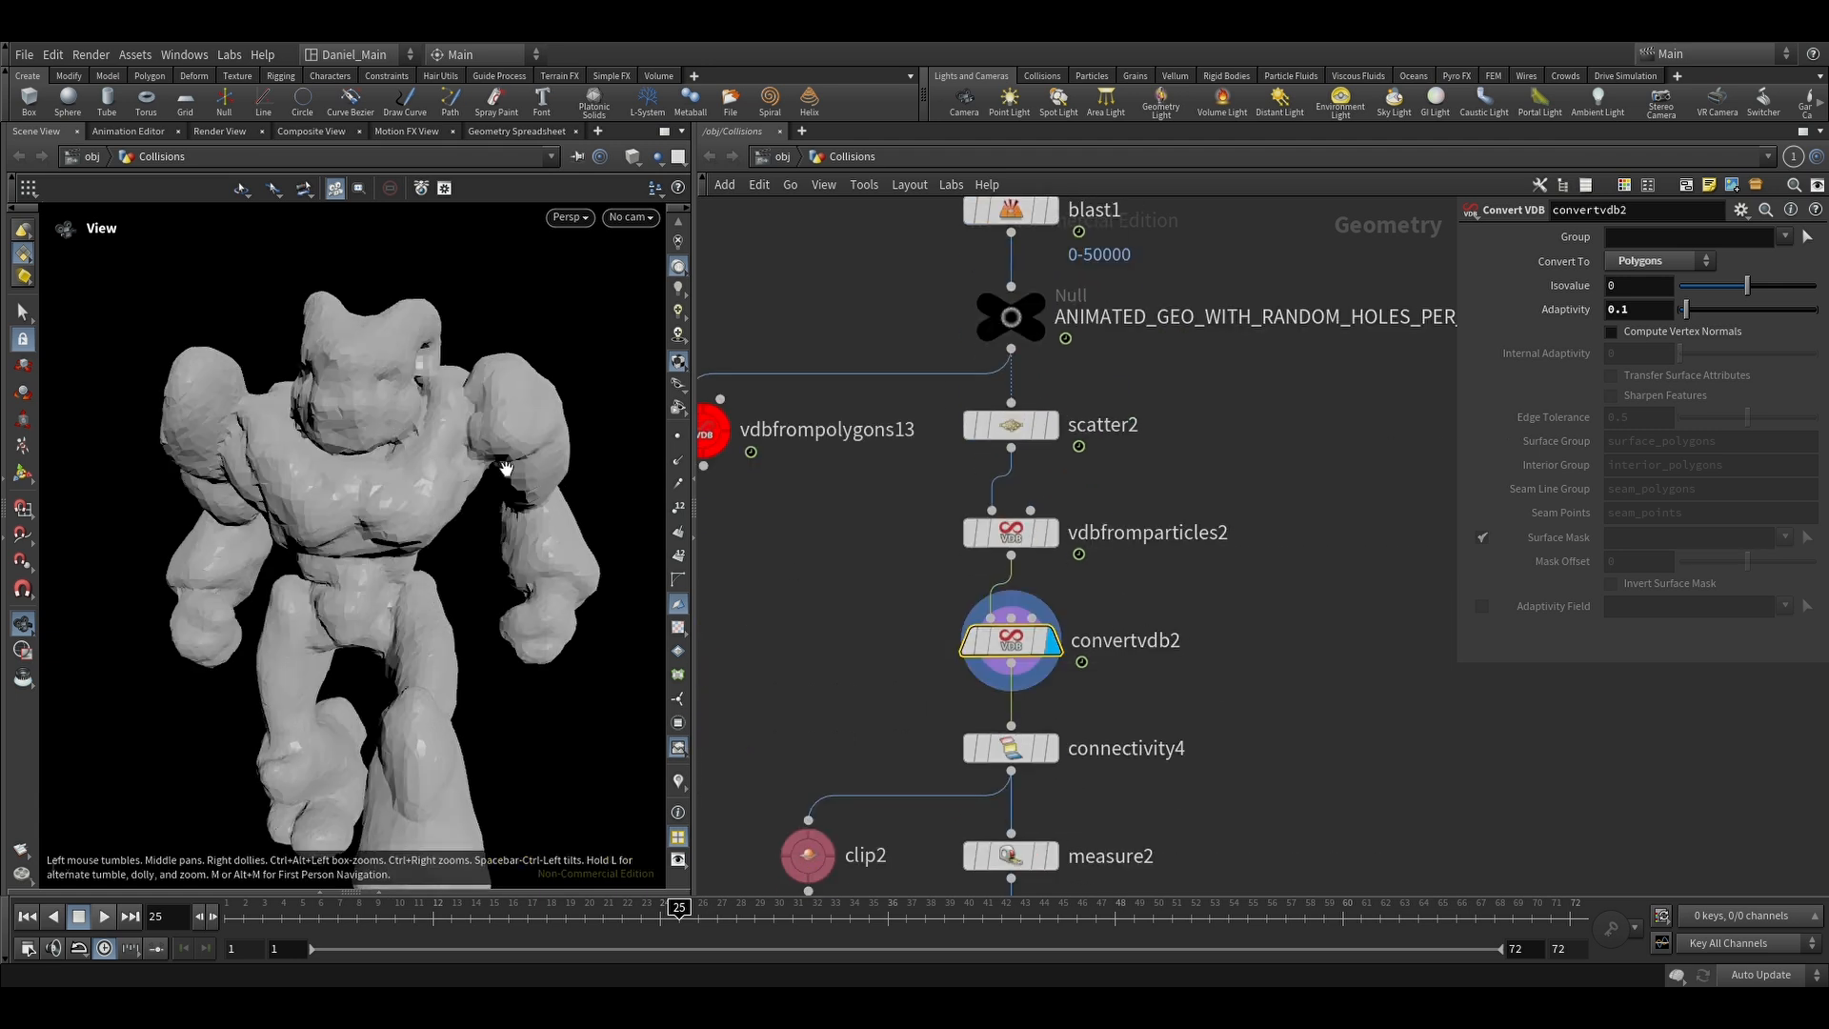
# Step: Display clip2 below connectivity4 and examine the interior surfaces of the clipped character mesh
pyautogui.moveTo(1155, 682); pyautogui.dragTo(1139, 490, button='middle')
pyautogui.press('r')
pyautogui.press('r')
pyautogui.click(796, 655)
pyautogui.click(802, 663)
pyautogui.keyDown('alt'); pyautogui.moveTo(374, 535); pyautogui.dragTo(440, 500); pyautogui.keyUp('alt')
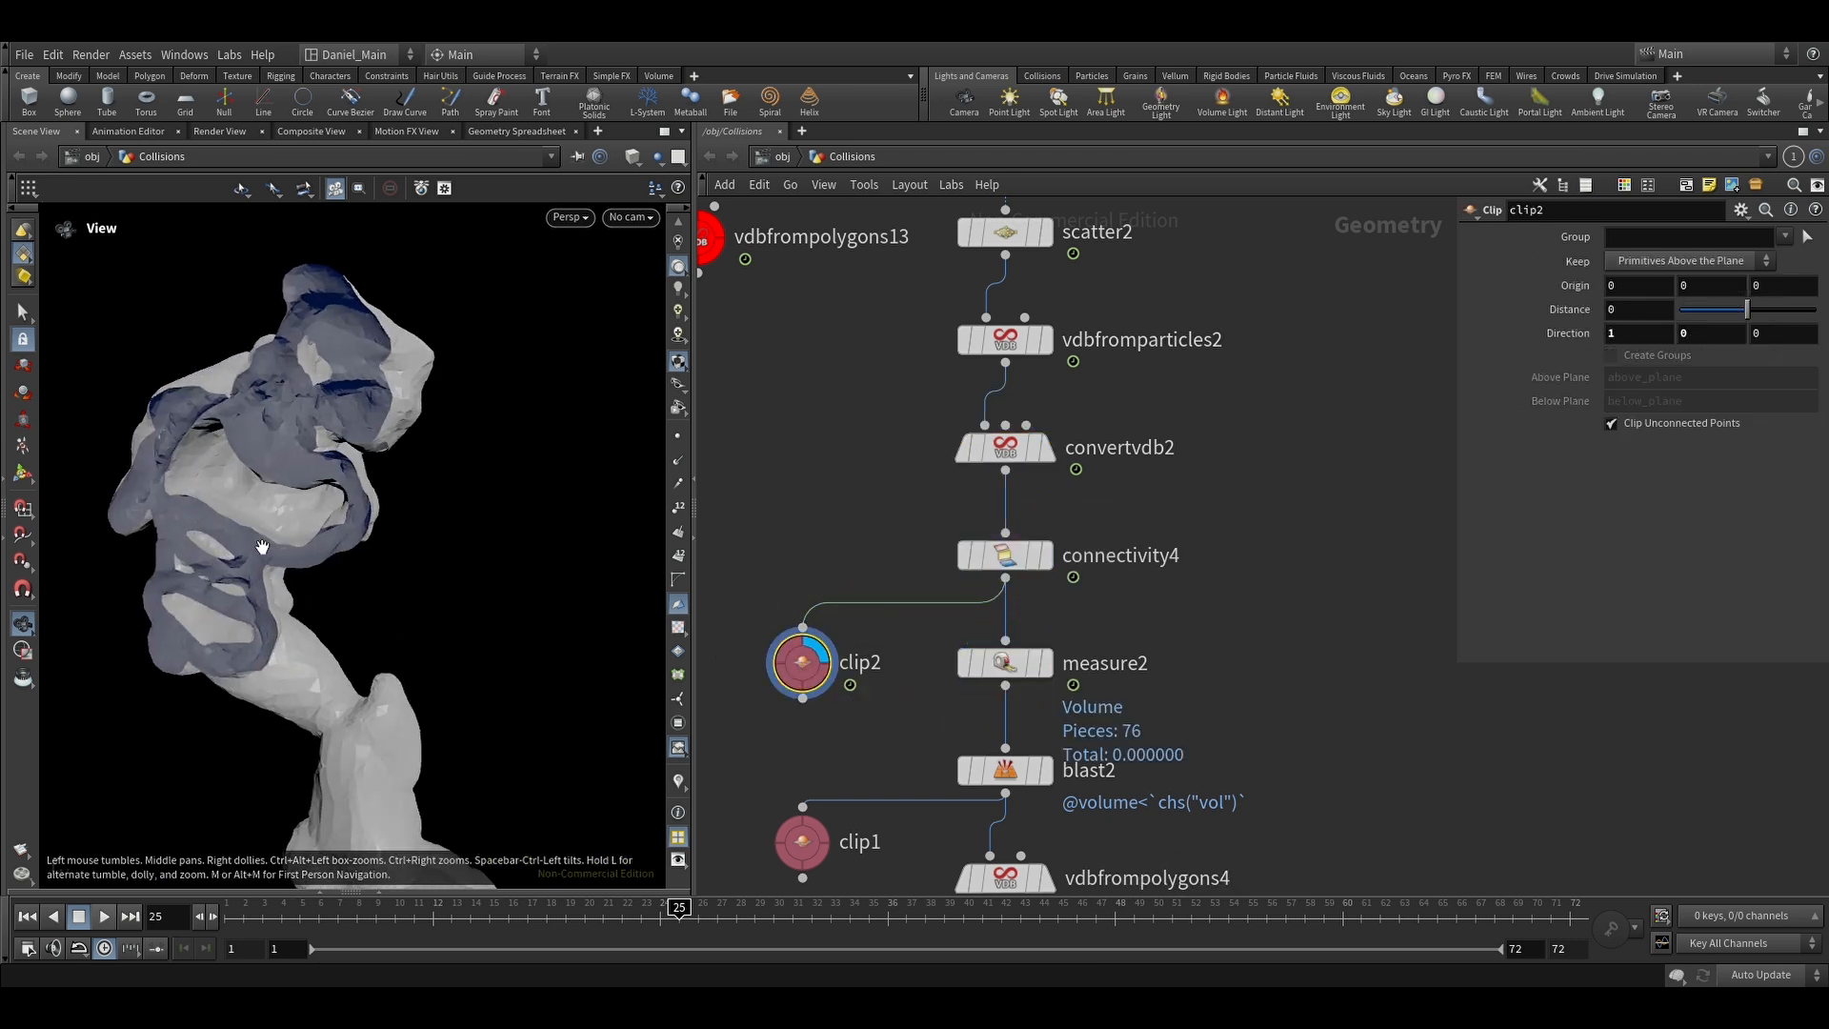
pyautogui.moveTo(291, 457); pyautogui.dragTo(317, 461)
pyautogui.scroll(3, 317, 462)
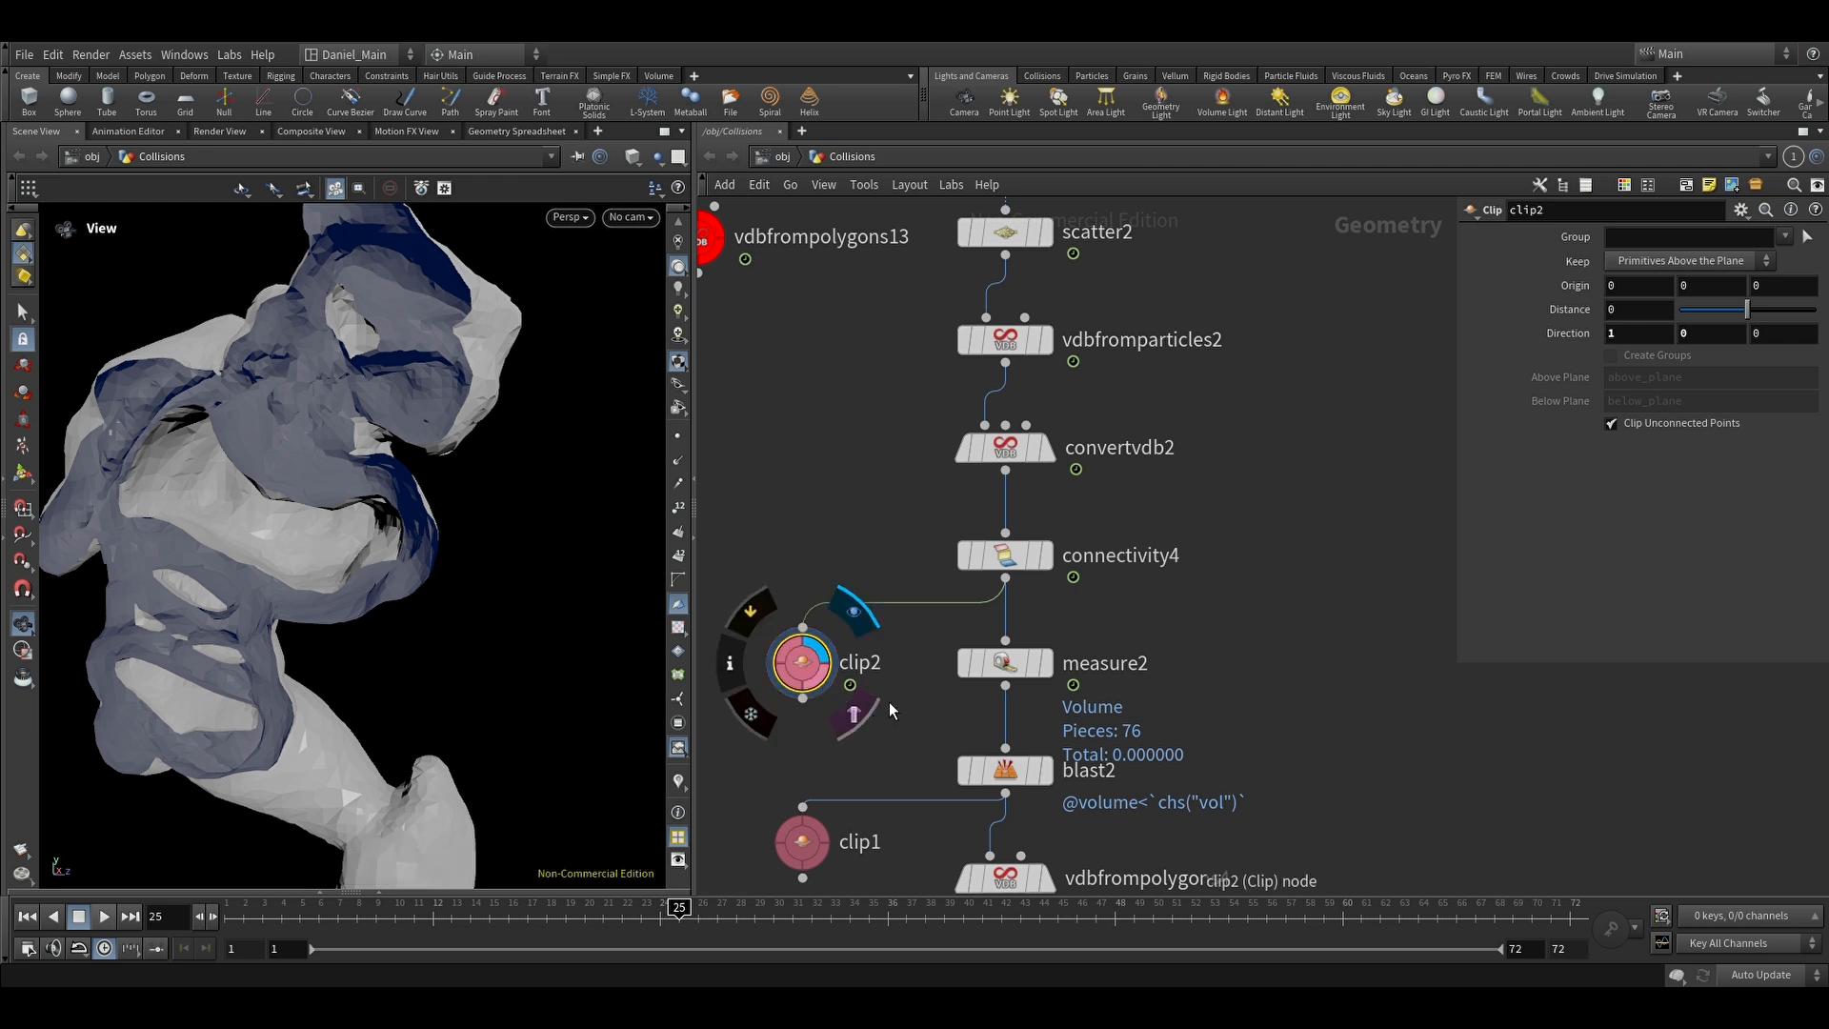
# Step: Display measure2 and blast2 in turn and review their volume-based piece filtering settings
pyautogui.moveTo(1036, 642); pyautogui.dragTo(1089, 506, button='middle')
pyautogui.click(1059, 526)
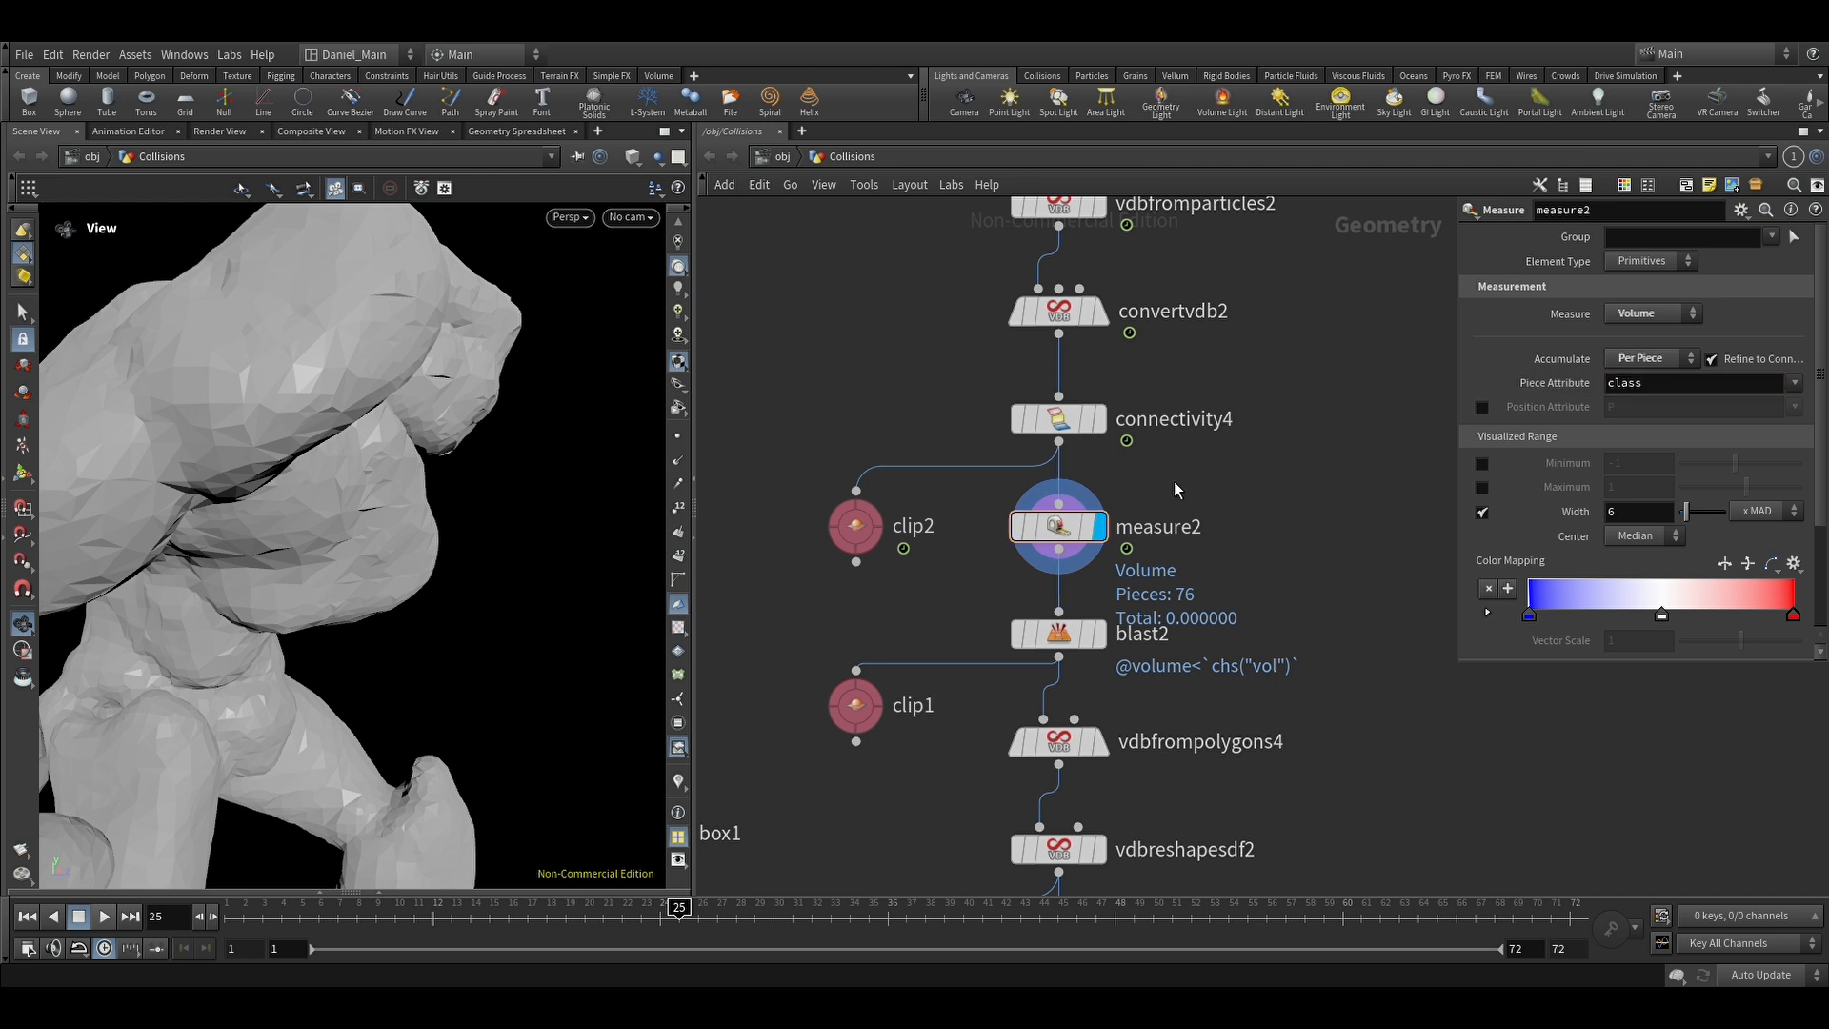
pyautogui.moveTo(1026, 541)
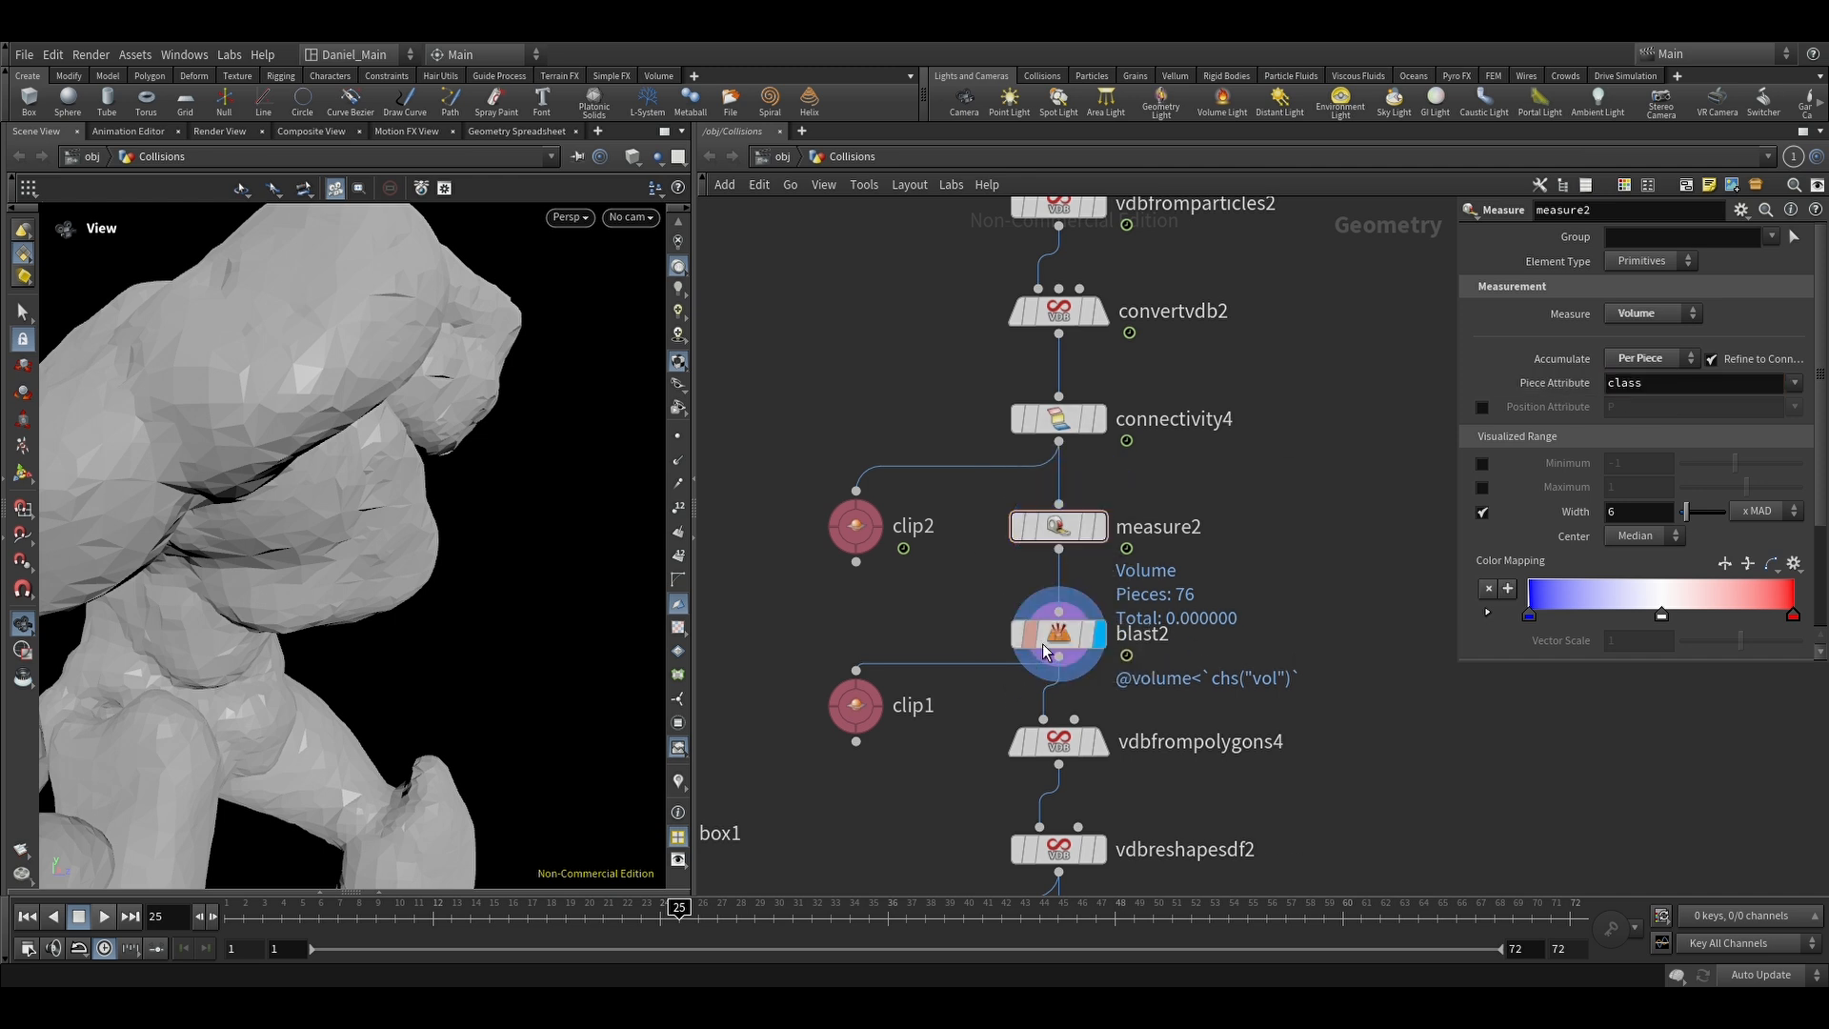
pyautogui.click(1042, 637)
# Step: Compare the clipped interiors of clip1 and clip2 to check the character's inner surfaces before and after blast2
pyautogui.click(855, 705)
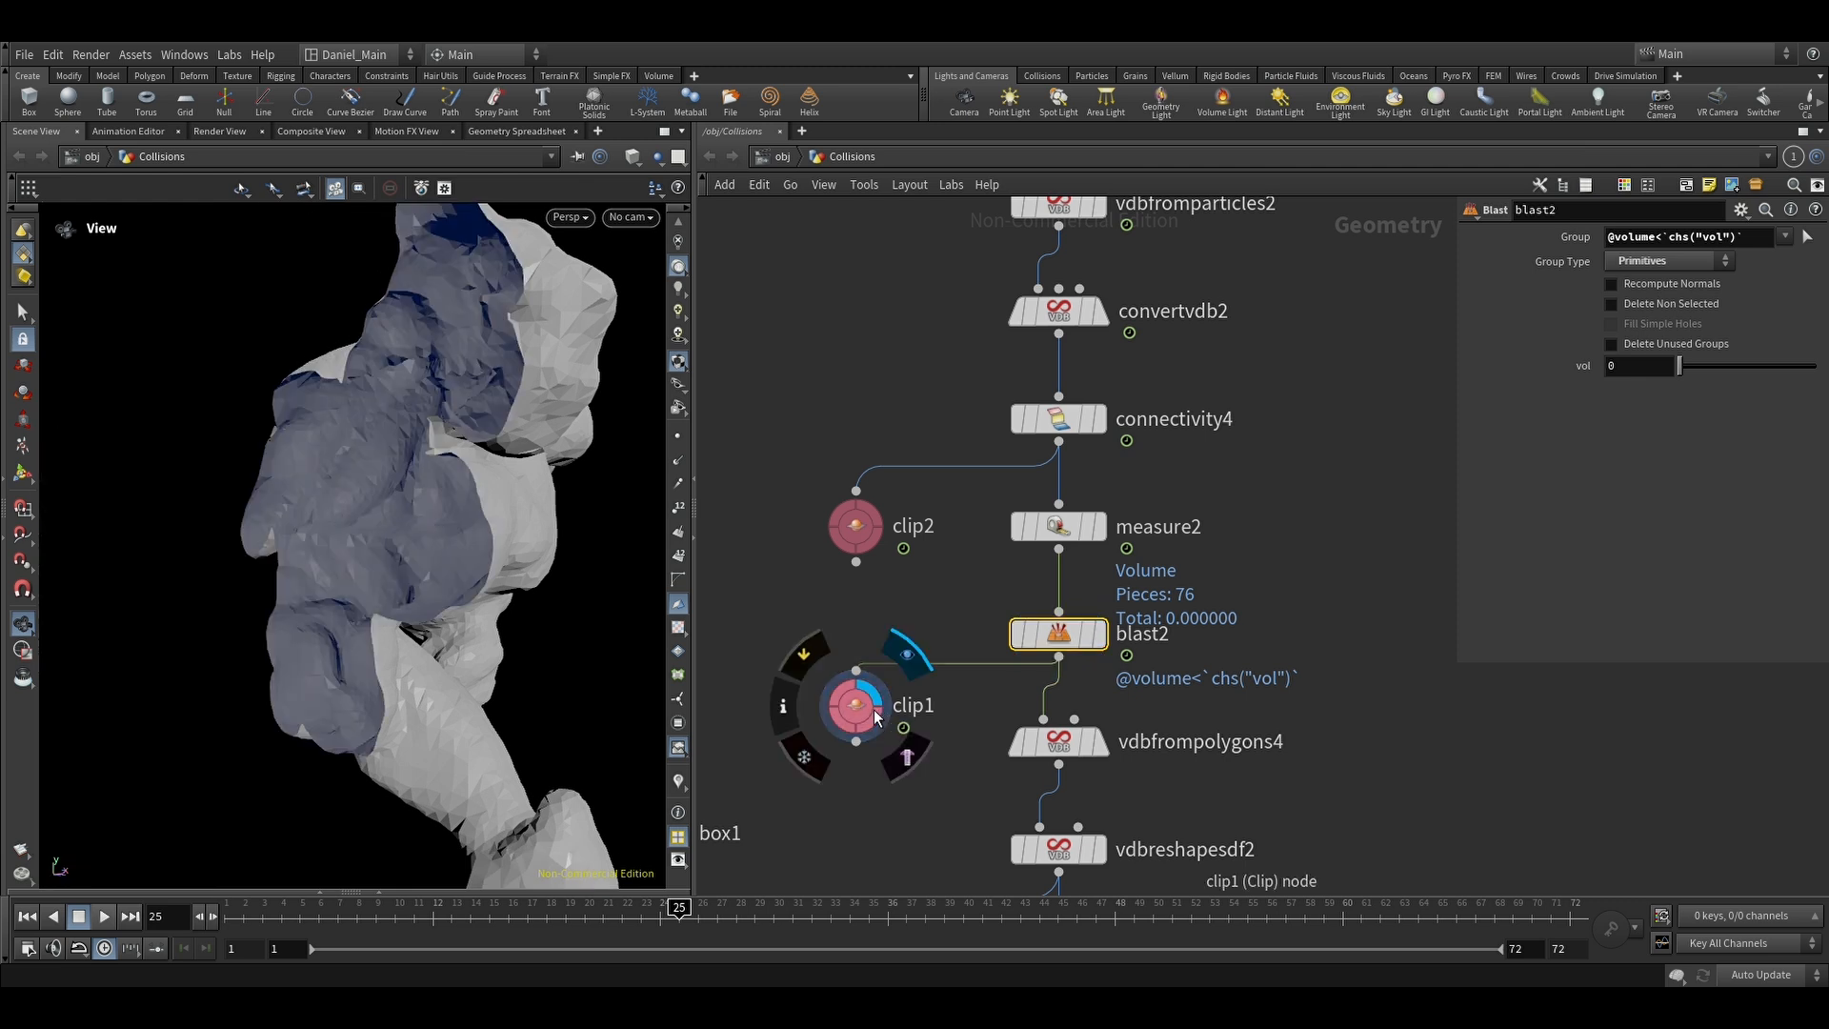
pyautogui.moveTo(351, 548); pyautogui.dragTo(483, 451)
pyautogui.click(872, 514)
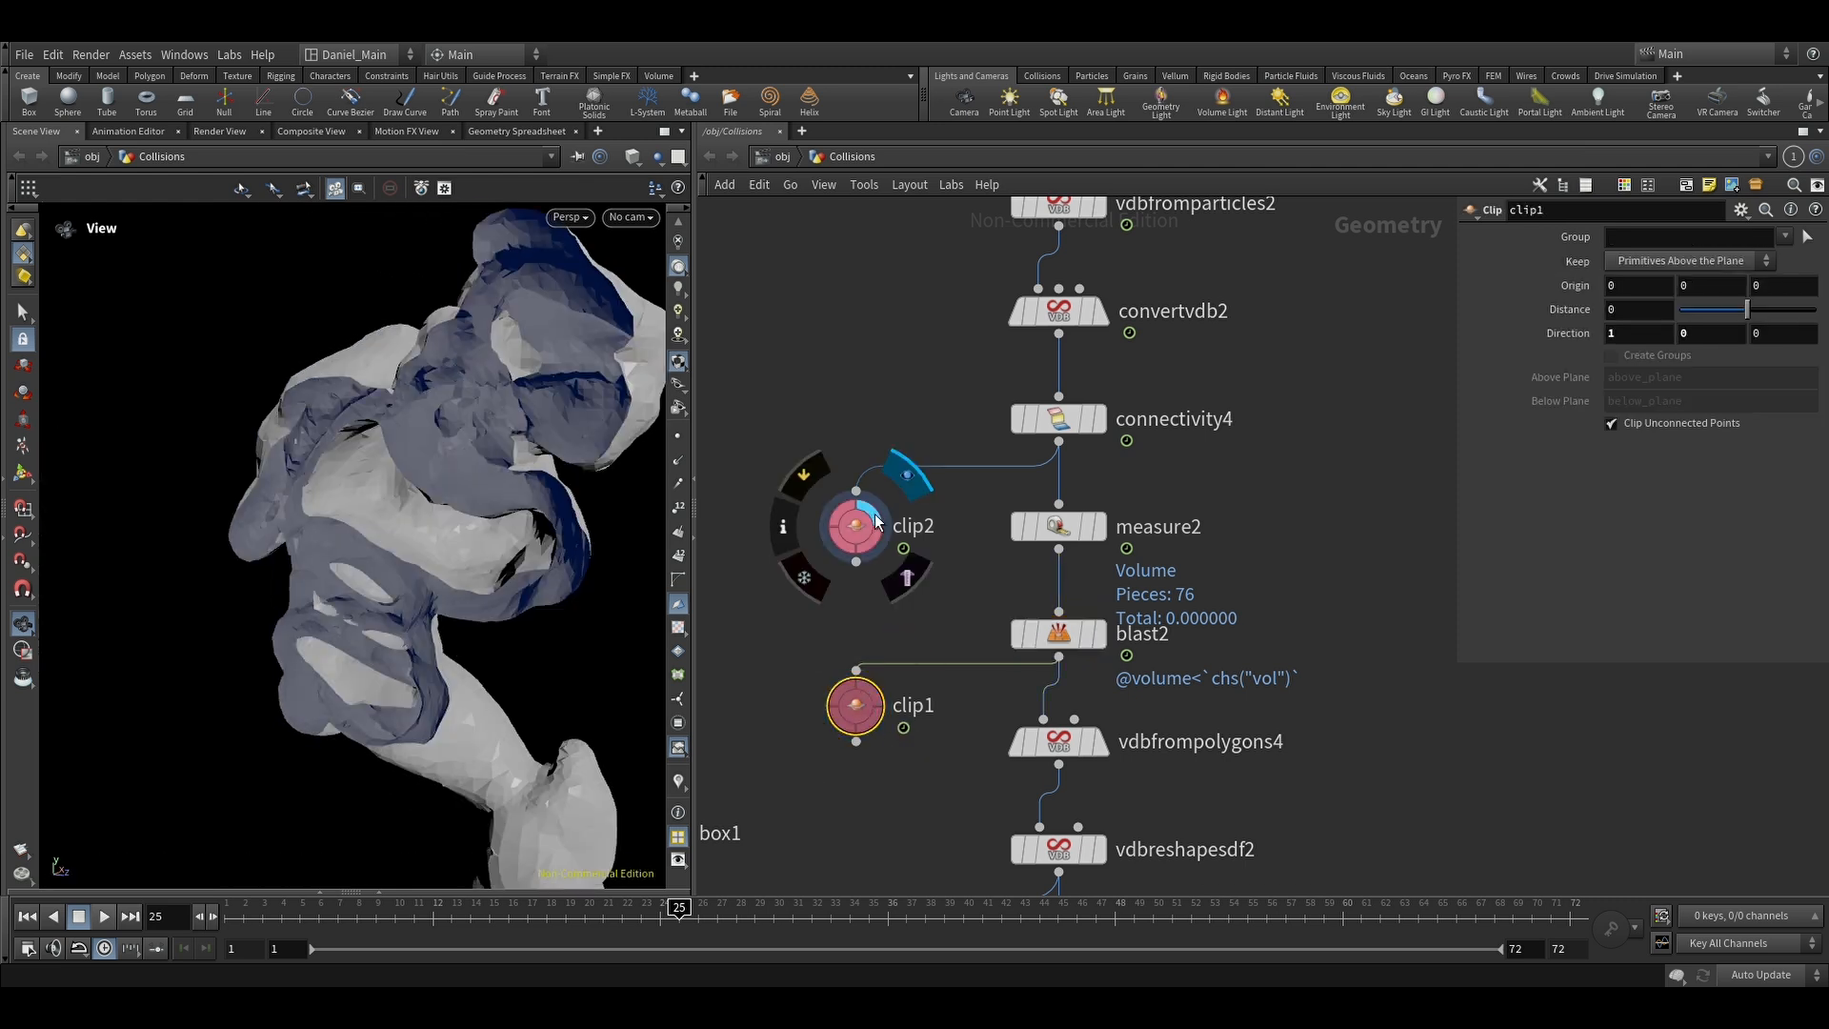
pyautogui.click(873, 693)
pyautogui.moveTo(514, 519); pyautogui.dragTo(486, 523)
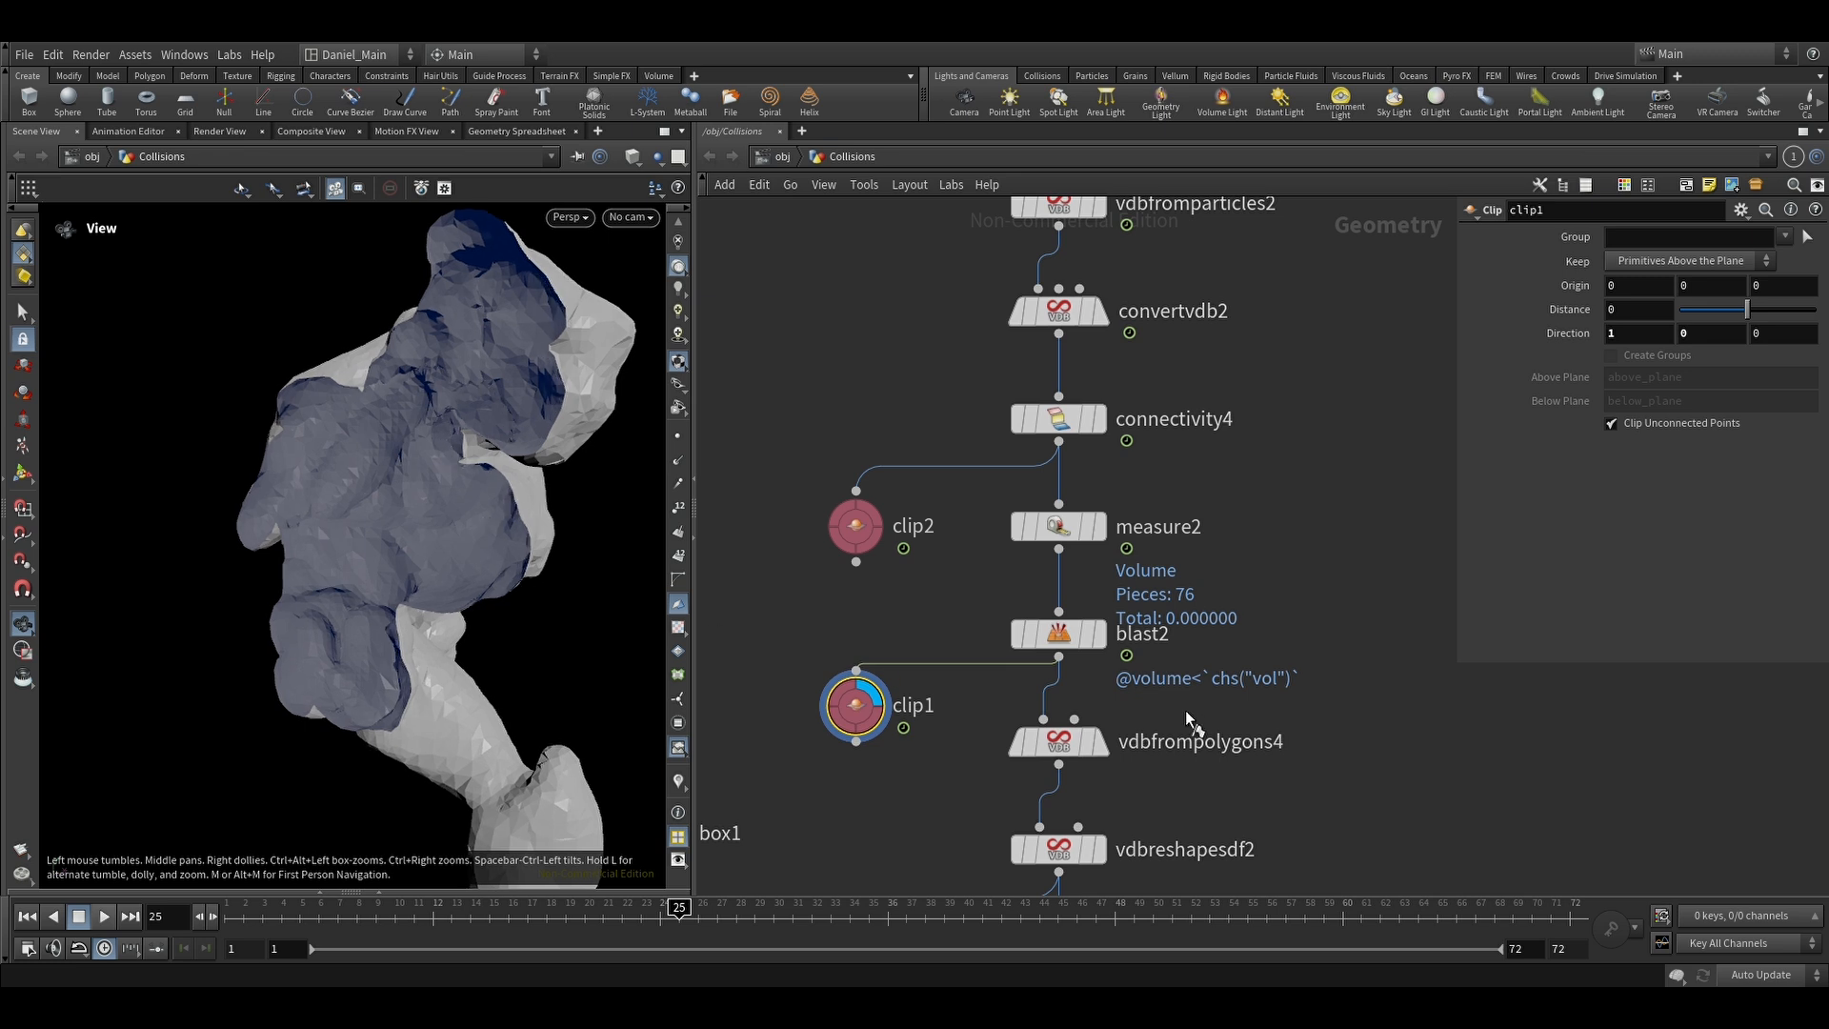
# Step: Display vdbfrompolygons4 and vdbreshapesdf2 to review the rebuilt collision surface
pyautogui.click(1100, 744)
pyautogui.moveTo(1217, 787); pyautogui.dragTo(1191, 500, button='middle')
pyautogui.press('r')
pyautogui.moveTo(1104, 493); pyautogui.dragTo(979, 610)
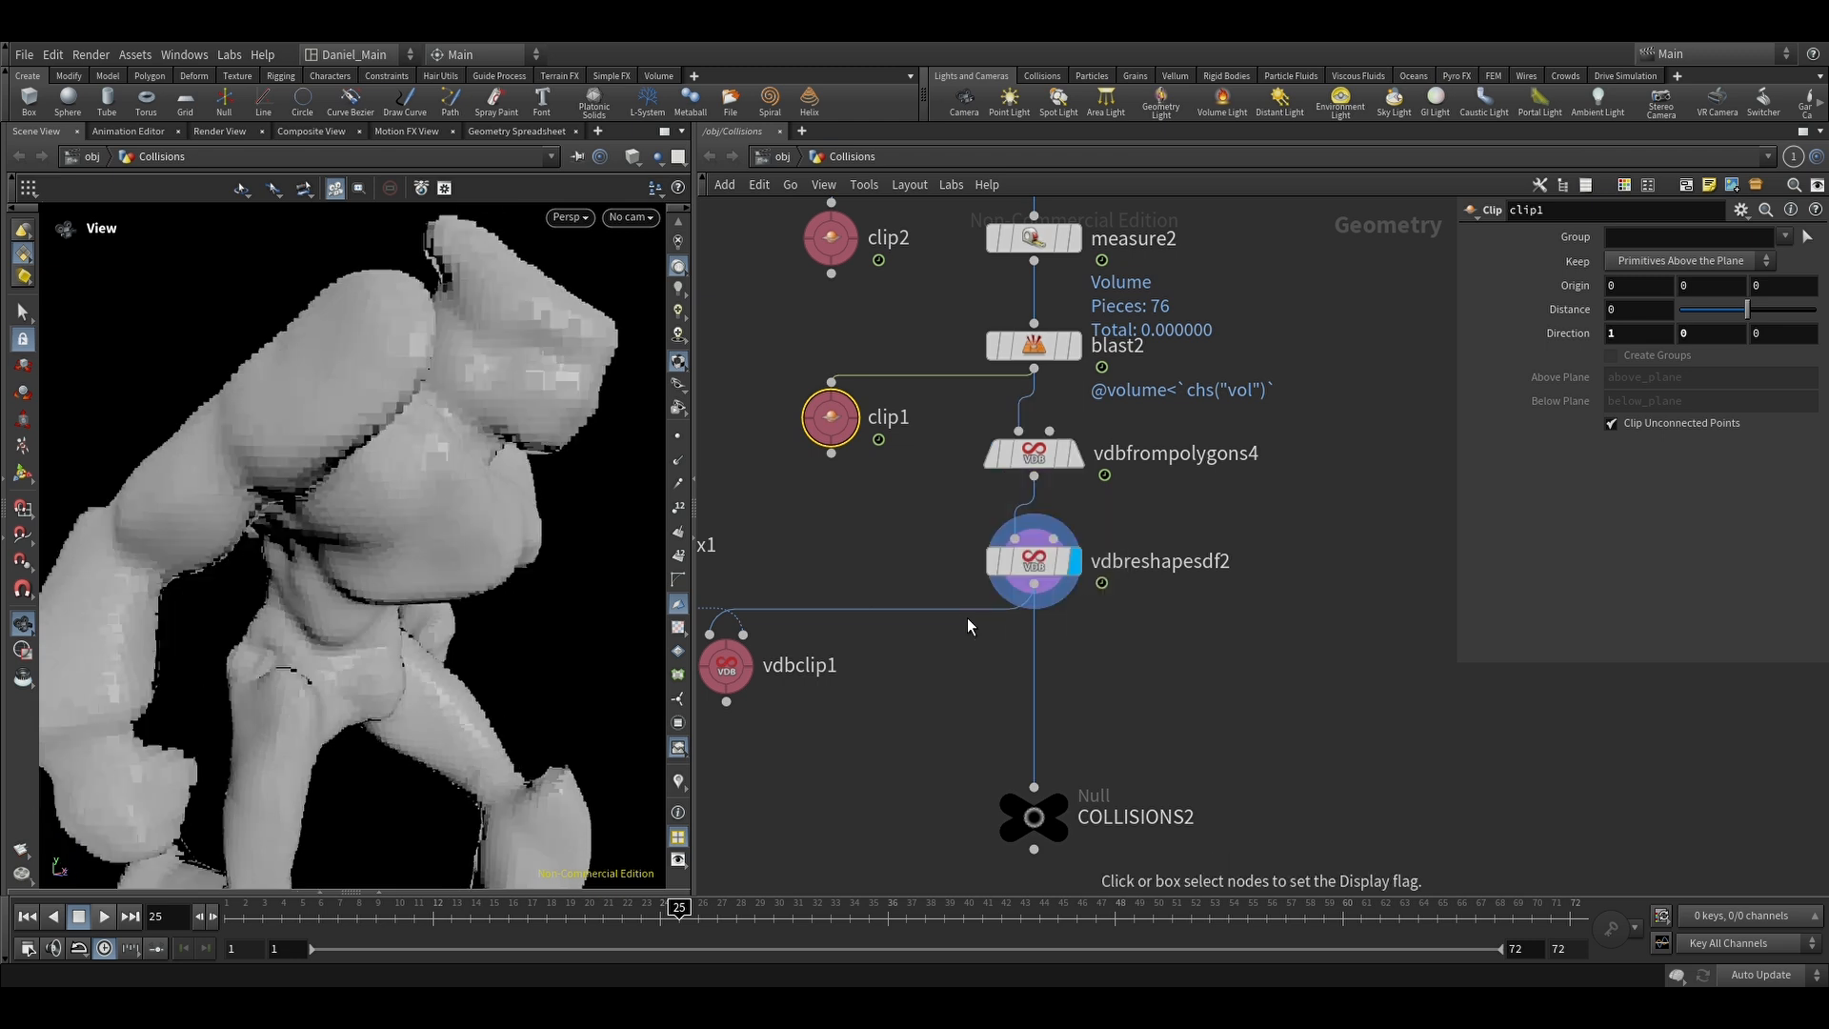
# Step: Display vdbclip1 beside vdbreshapesdf2 to check the inside of the collision volume
pyautogui.moveTo(951, 705); pyautogui.dragTo(1019, 722, button='middle')
pyautogui.press('r')
pyautogui.moveTo(863, 769); pyautogui.dragTo(716, 646)
pyautogui.click(795, 684)
# Step: Scrub the testgeometry_crag2 animation to frame 14 and display blast3 to examine the random holes
pyautogui.moveTo(493, 531); pyautogui.dragTo(382, 558)
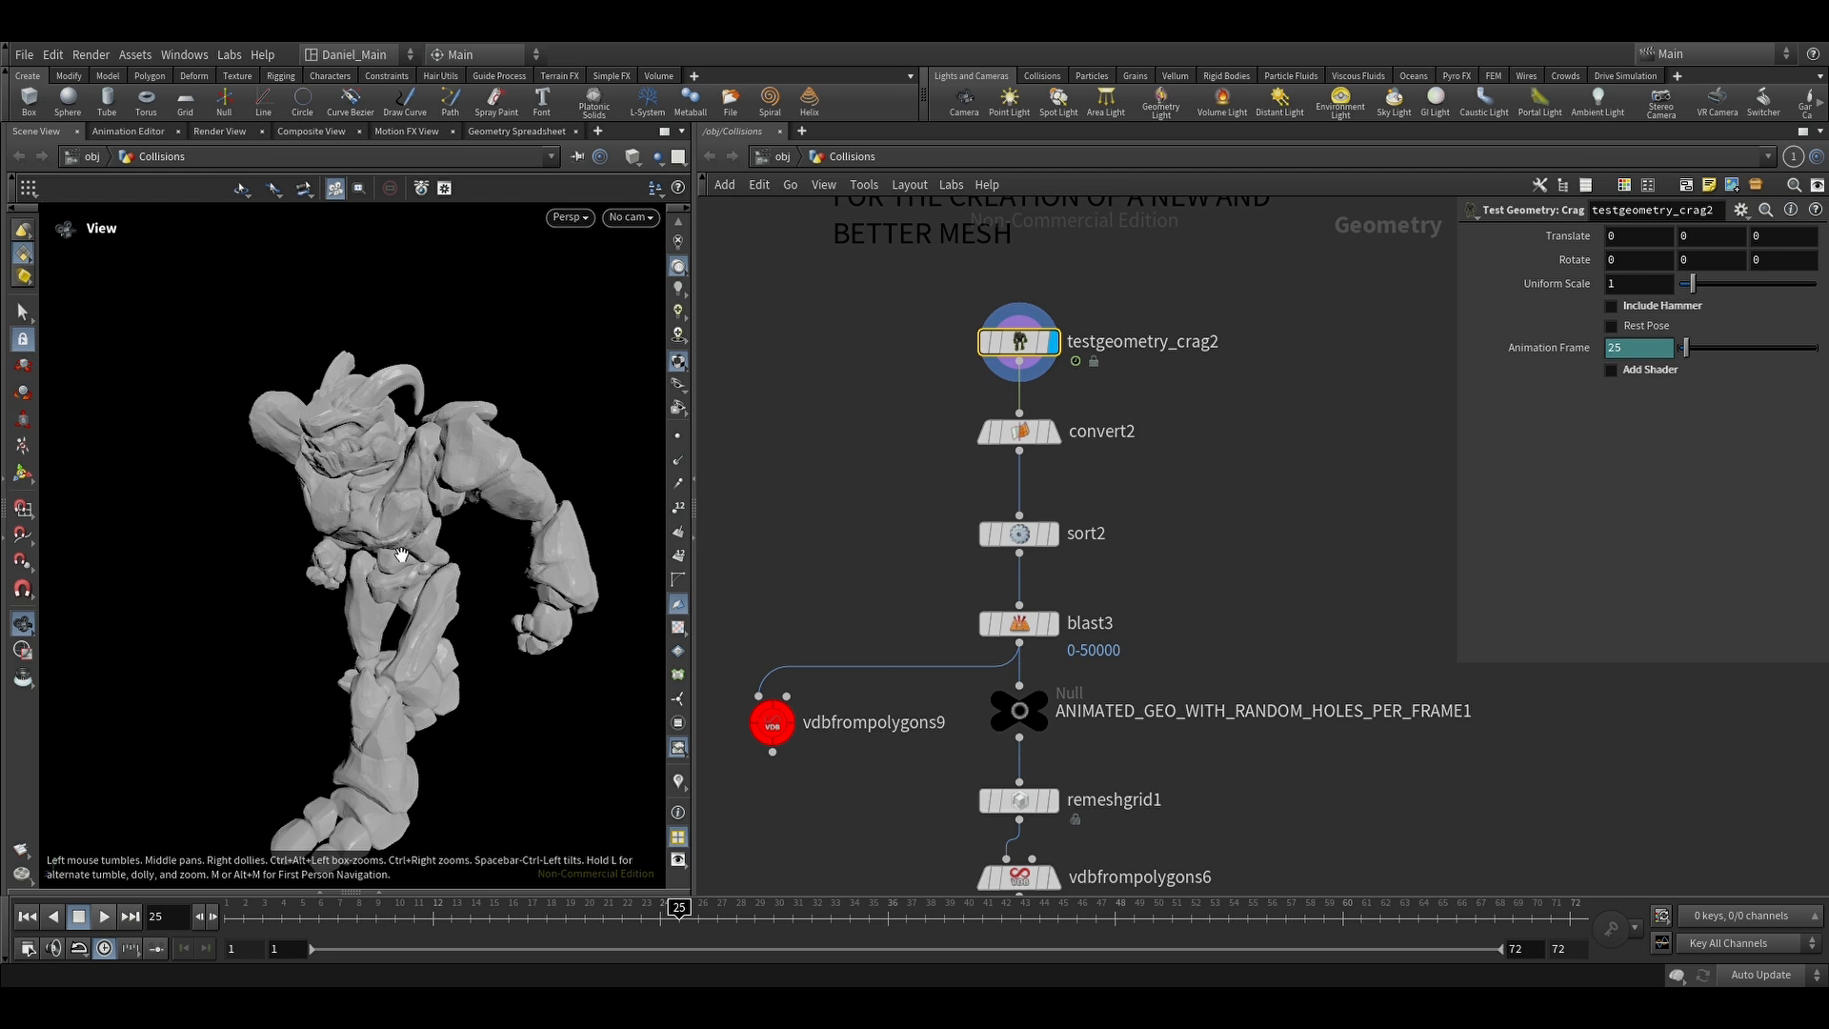
pyautogui.moveTo(401, 554); pyautogui.dragTo(471, 915)
pyautogui.press('r')
pyautogui.moveTo(1126, 596); pyautogui.dragTo(962, 649)
pyautogui.moveTo(400, 547); pyautogui.dragTo(482, 518)
pyautogui.moveTo(482, 518); pyautogui.dragTo(529, 364, button='right')
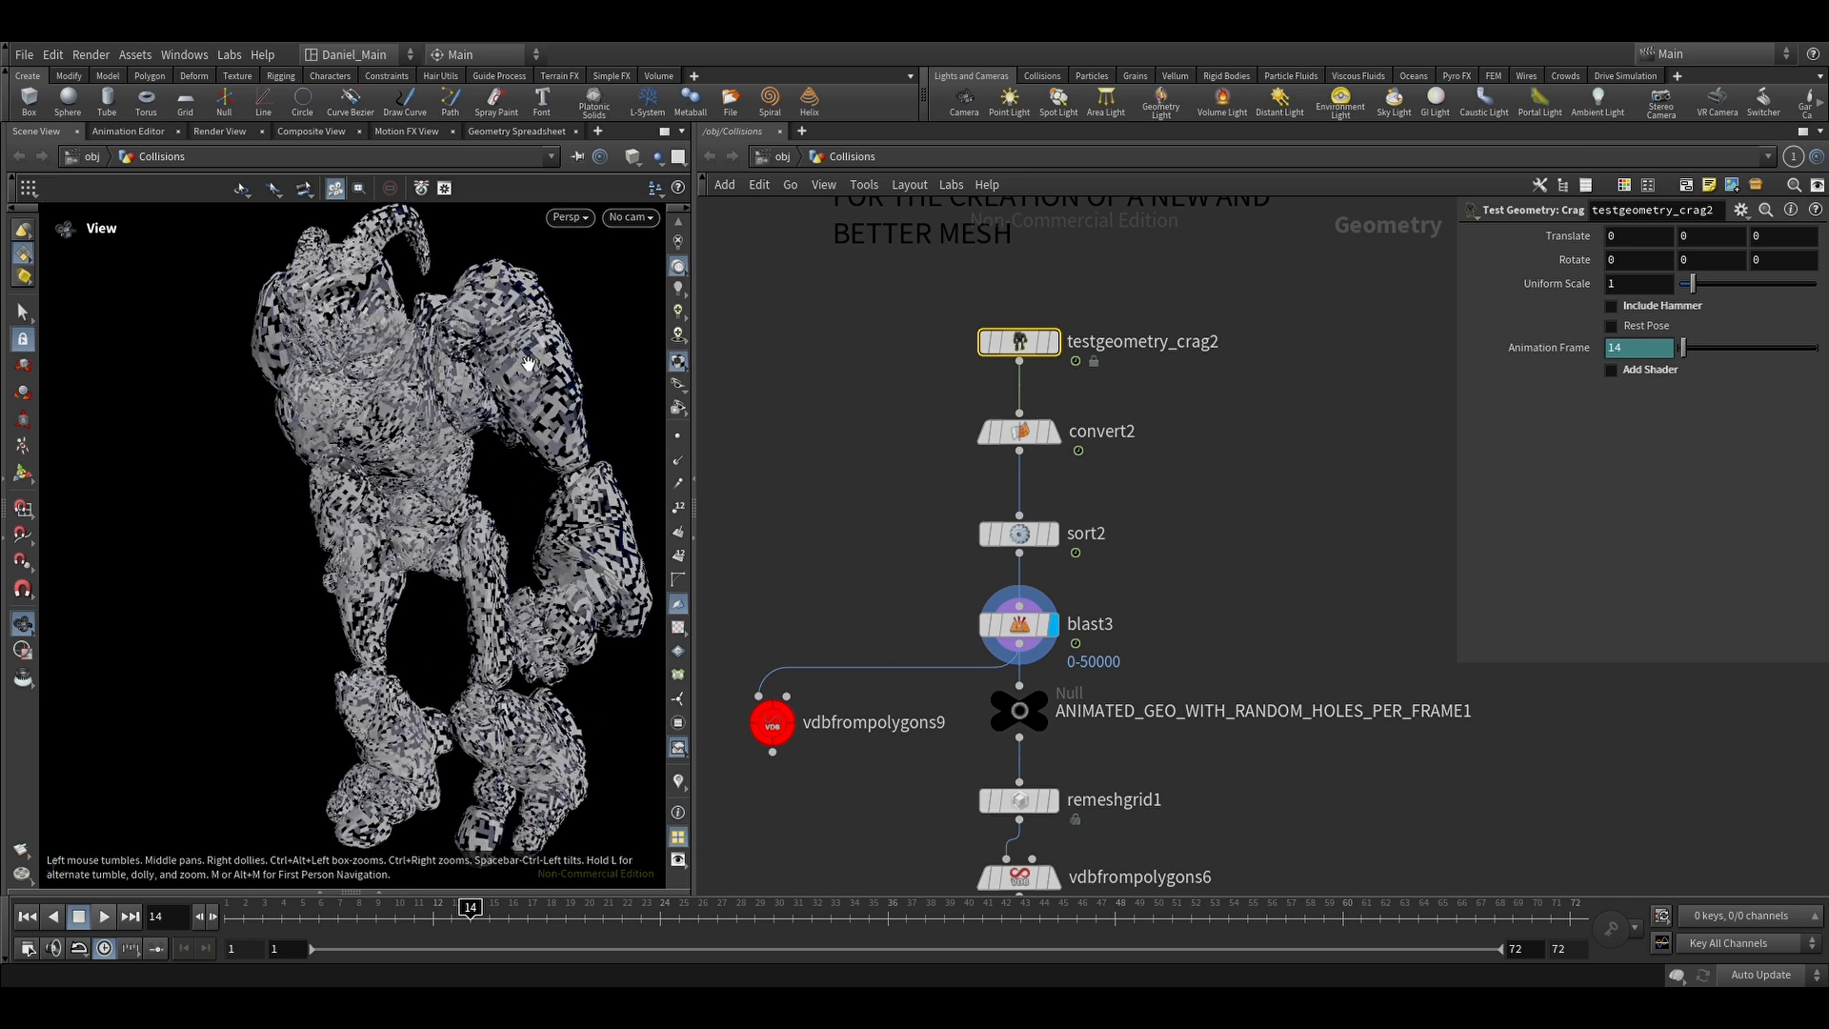
# Step: Play the animation, stop it at frame 19, and display vdbfrompolygons9 with its VDB settings
pyautogui.click(111, 918)
pyautogui.click(105, 916)
pyautogui.press('r')
pyautogui.moveTo(858, 578); pyautogui.dragTo(733, 753)
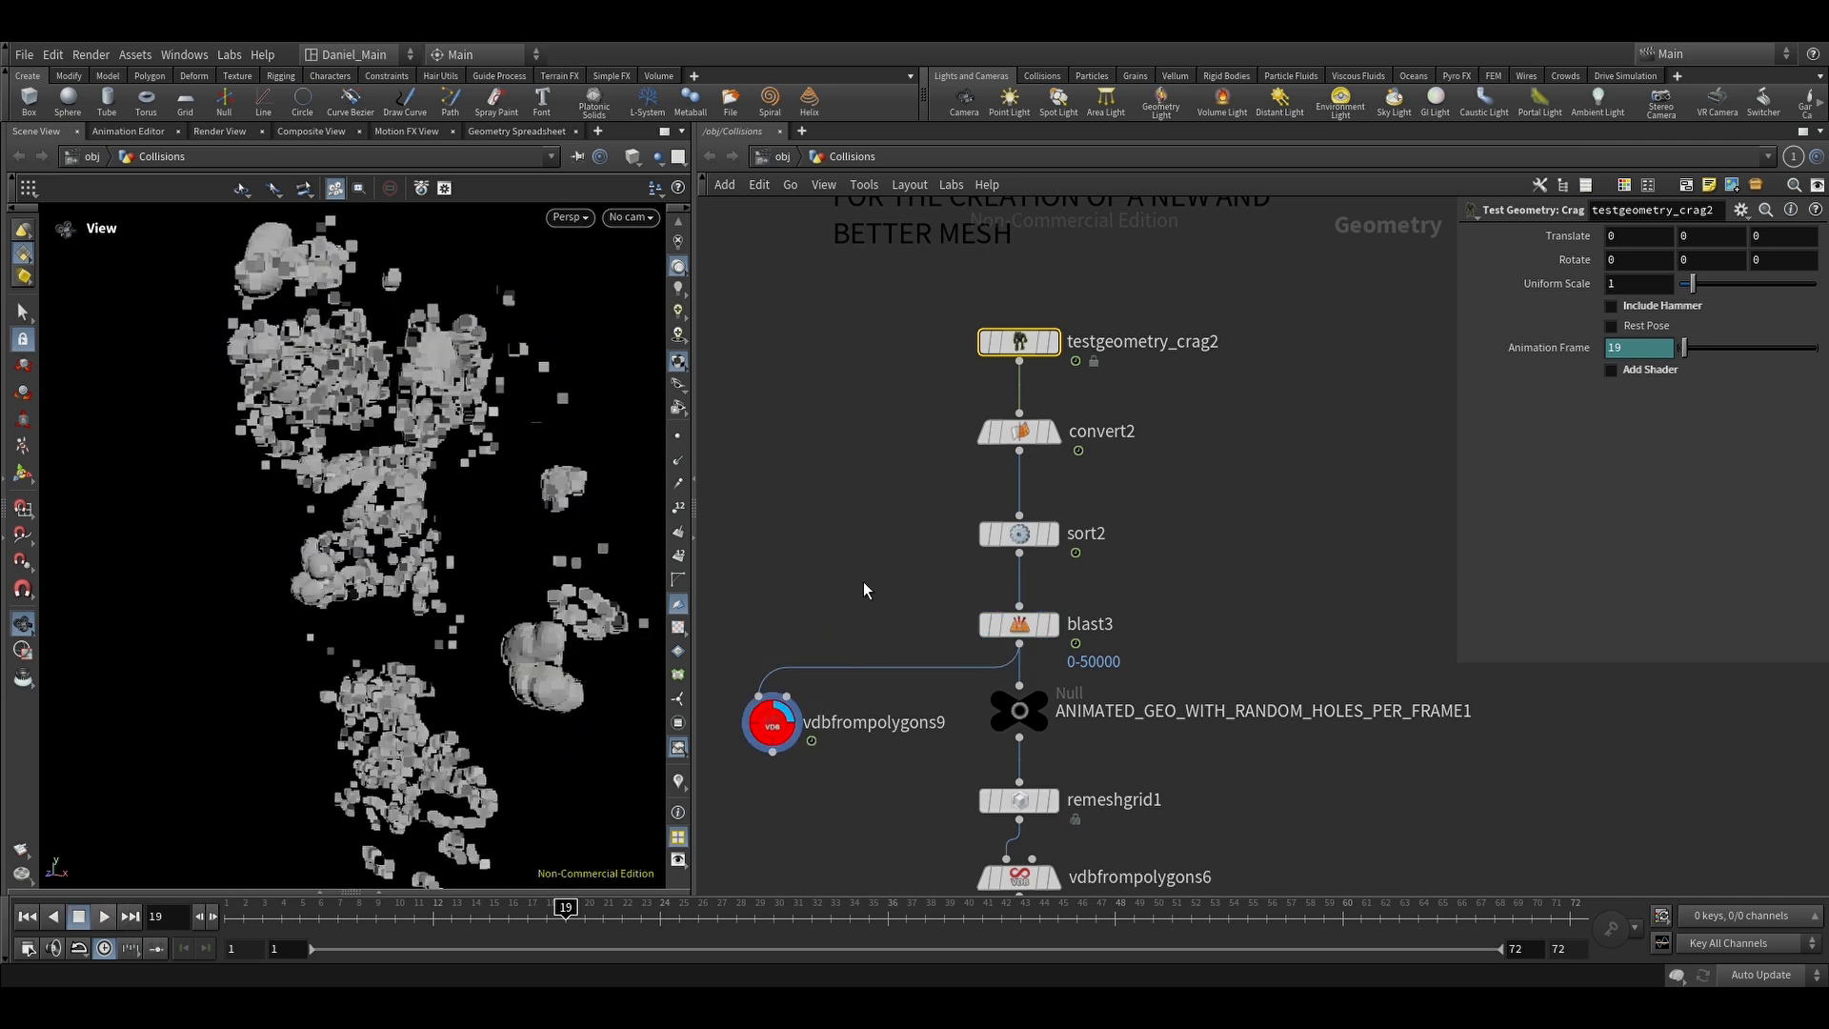
pyautogui.moveTo(863, 583); pyautogui.dragTo(889, 431, button='middle')
pyautogui.moveTo(867, 427); pyautogui.dragTo(755, 609)
# Step: Display remeshgrid1 and compare its mesh with the ANIMATED_GEO_WITH_RANDOM_HOLES_PER_FRAME1 null above it
pyautogui.moveTo(848, 655); pyautogui.dragTo(773, 646, button='middle')
pyautogui.press('r')
pyautogui.moveTo(1032, 589); pyautogui.dragTo(930, 654)
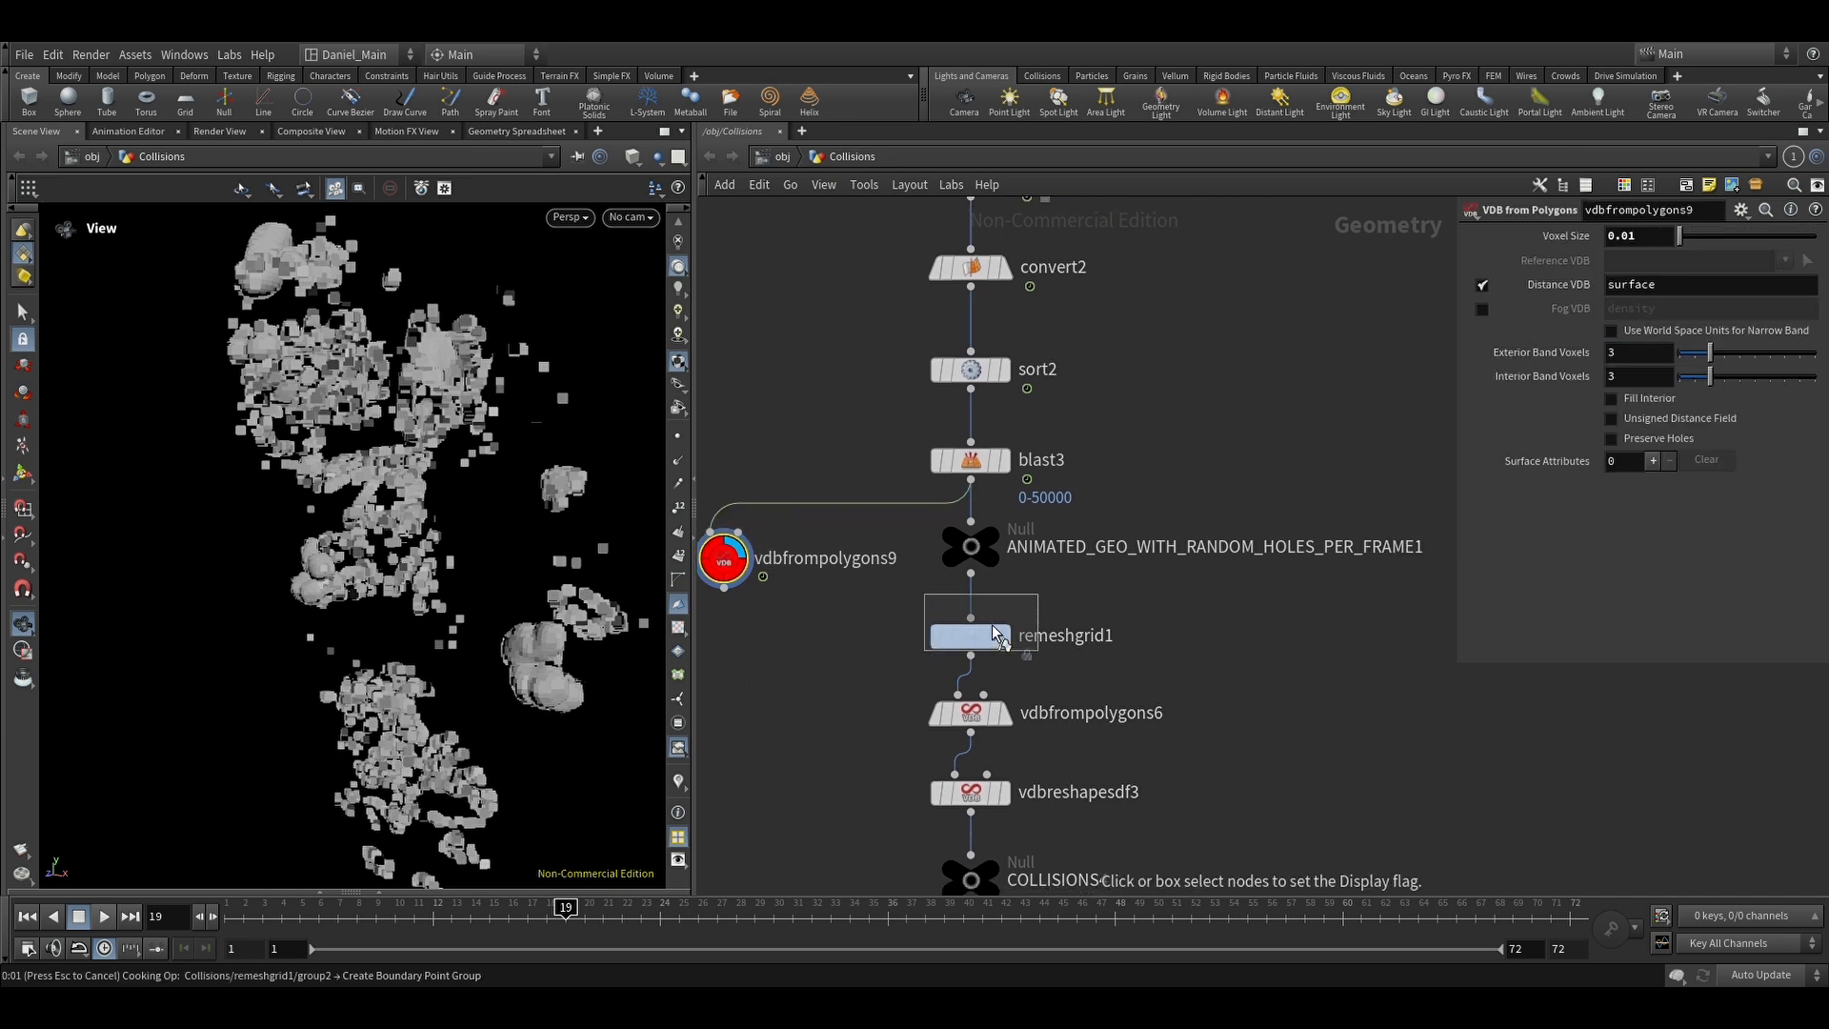
pyautogui.moveTo(495, 506); pyautogui.dragTo(497, 503)
pyautogui.press('r')
pyautogui.moveTo(1067, 517); pyautogui.dragTo(896, 591)
pyautogui.moveTo(1068, 594); pyautogui.dragTo(945, 669)
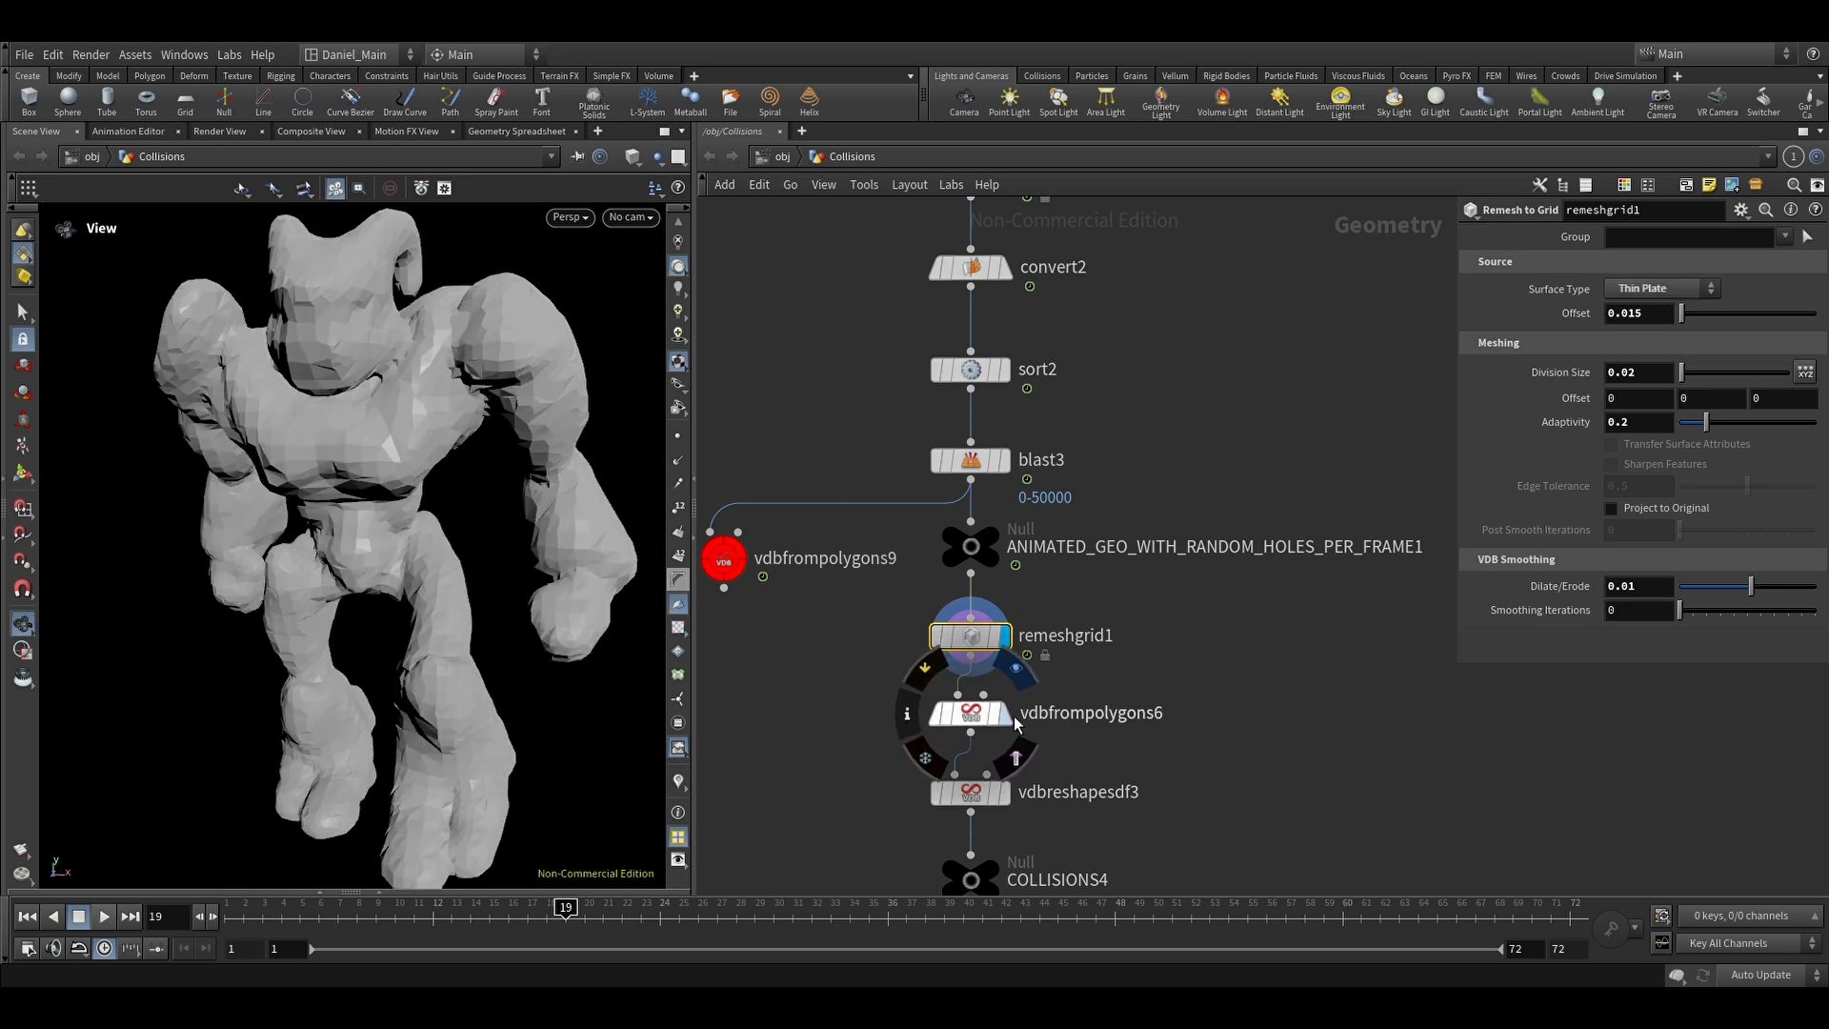
# Step: Display vdbfrompolygons6 and vdbreshapesdf3 in turn, reviewing the Voxel Size and the Erode Offset
pyautogui.click(1004, 714)
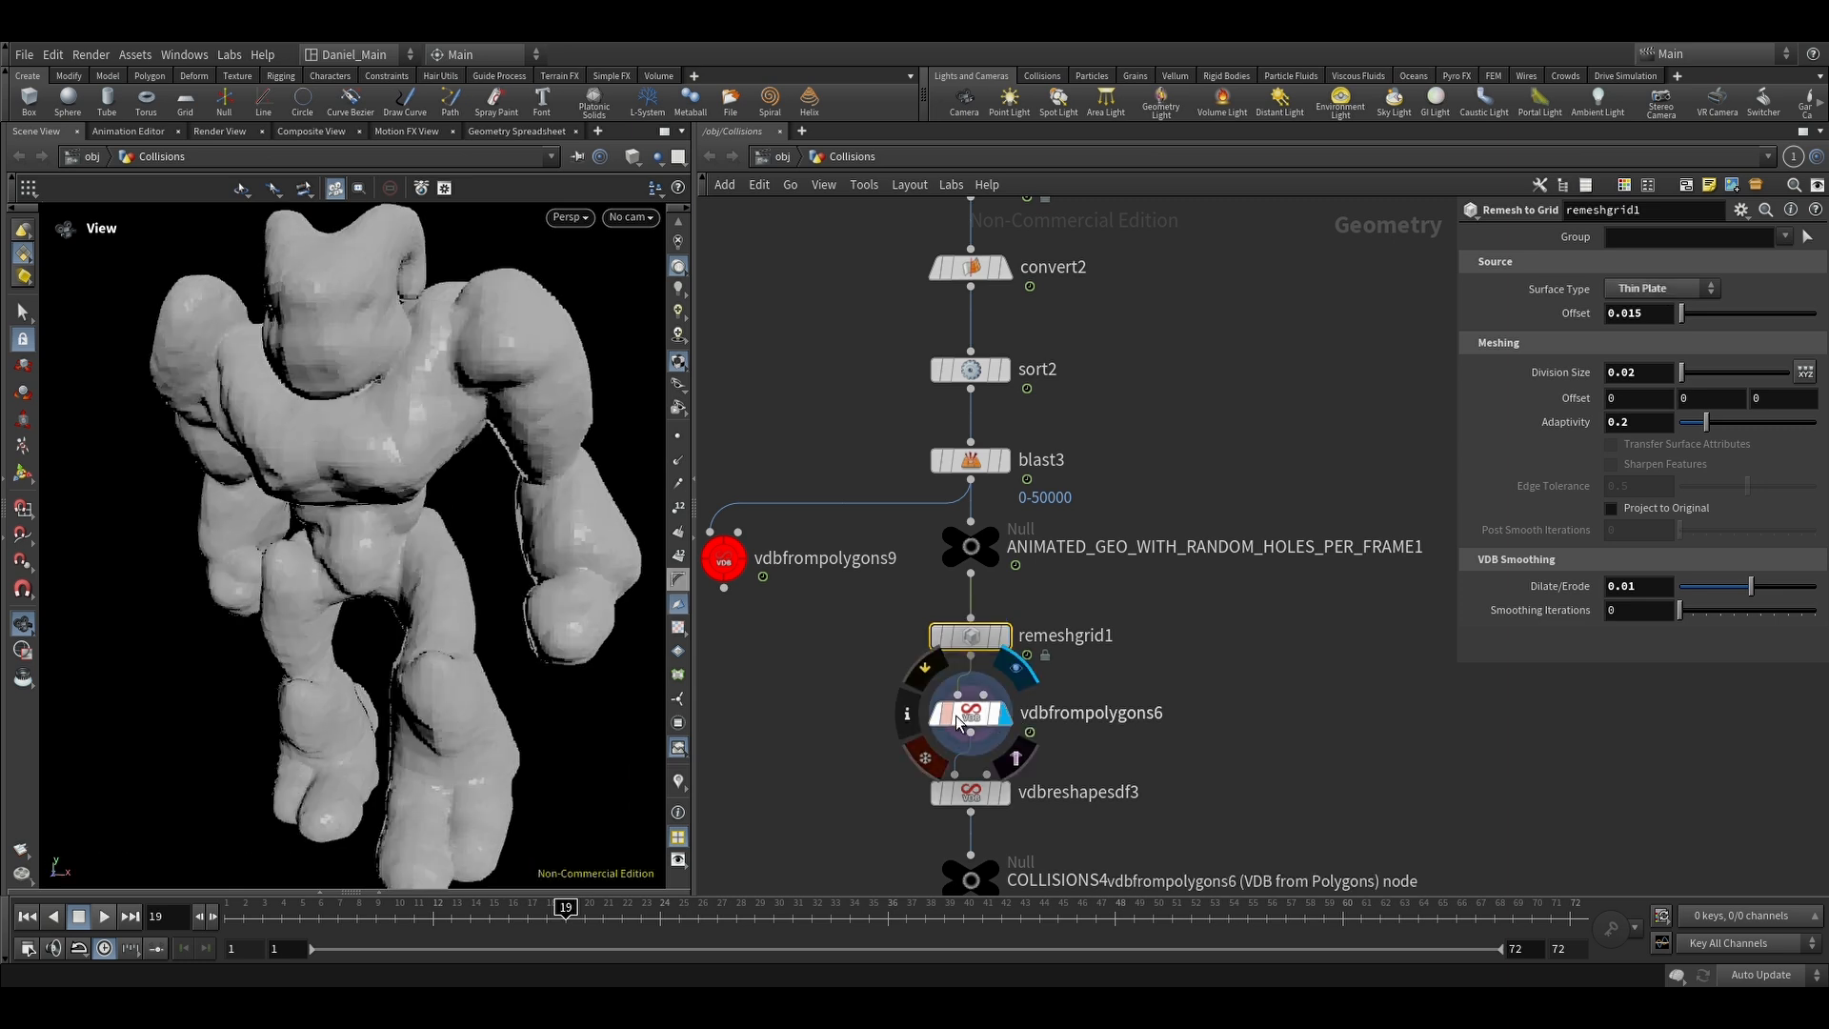
pyautogui.click(966, 715)
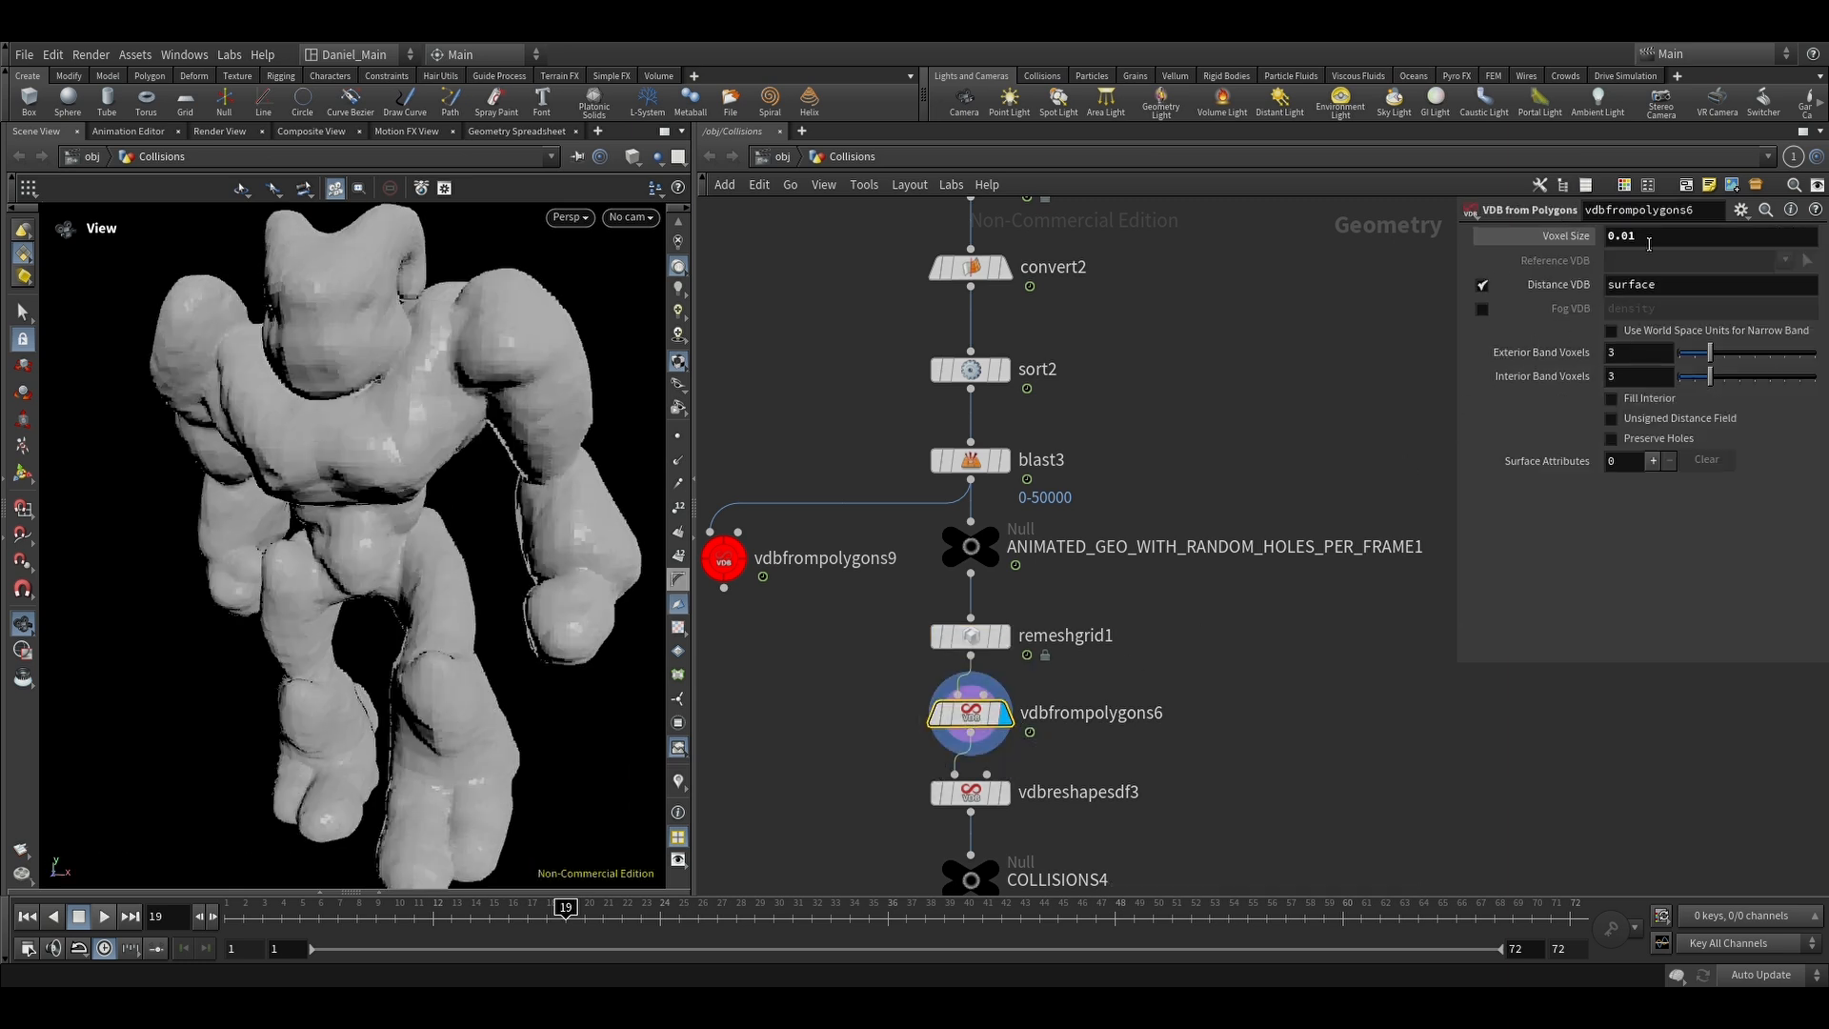
pyautogui.click(1004, 792)
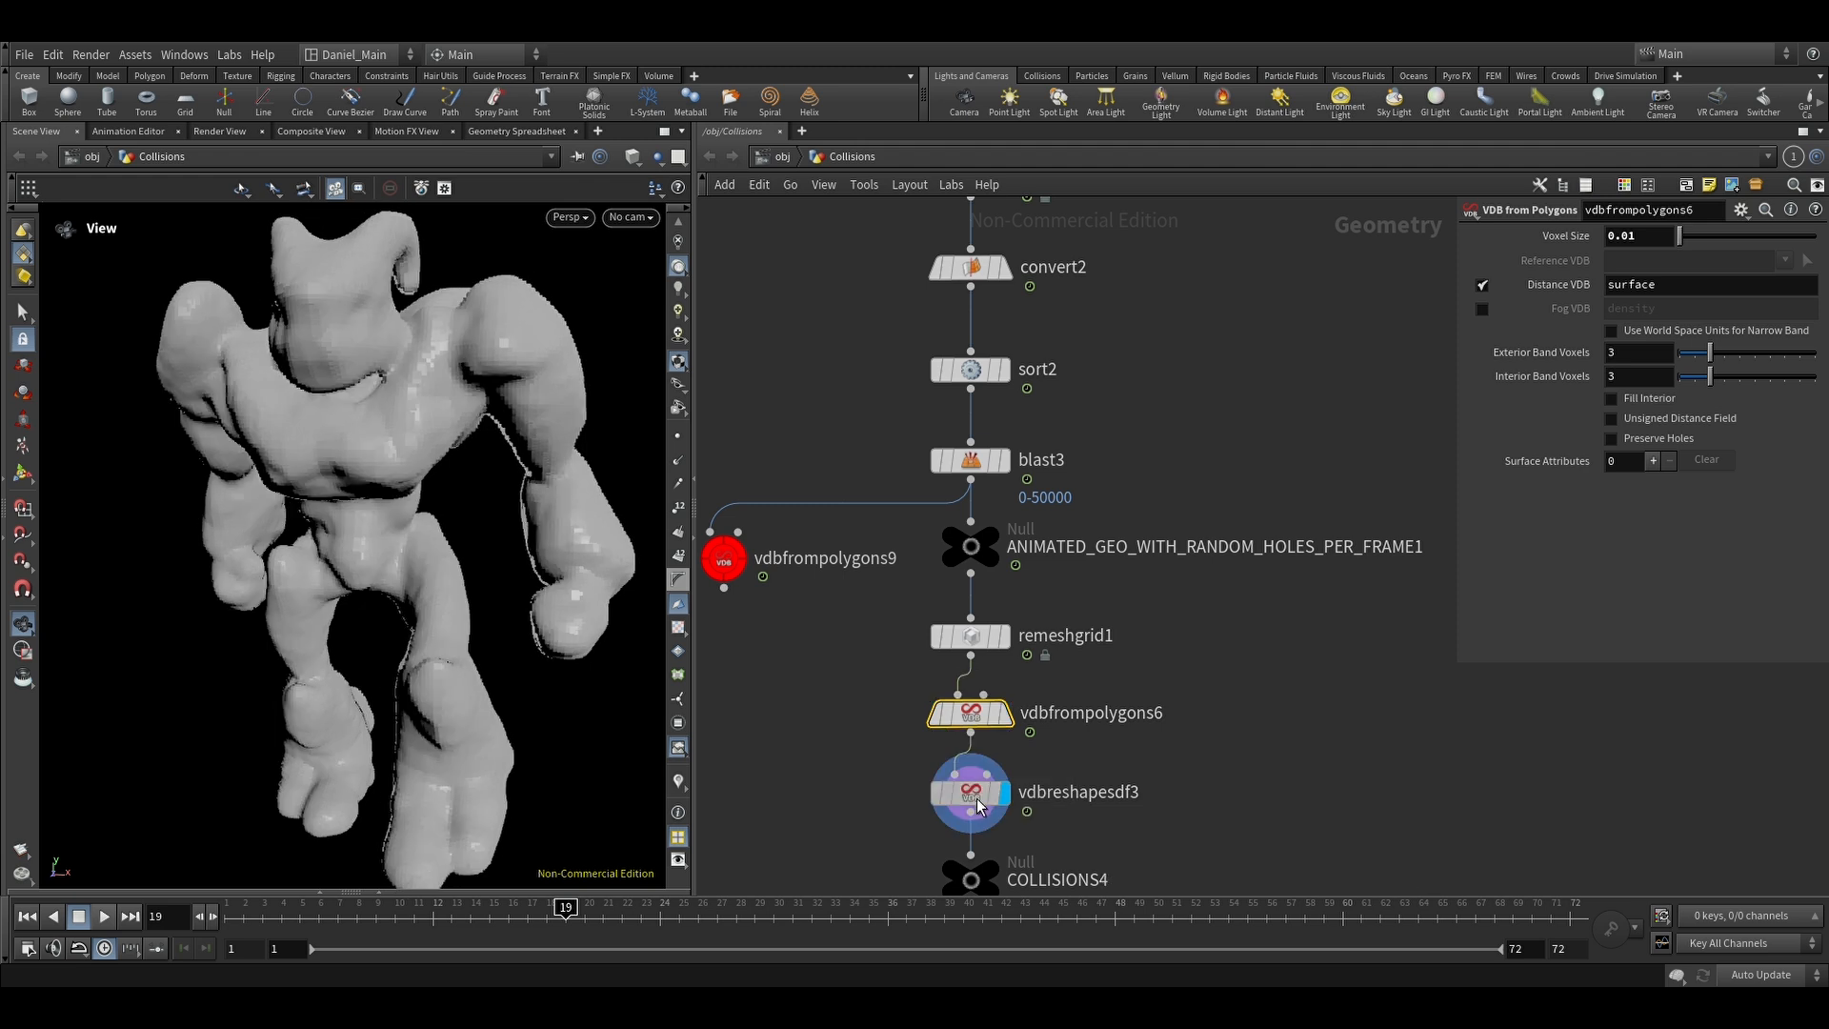
pyautogui.click(966, 793)
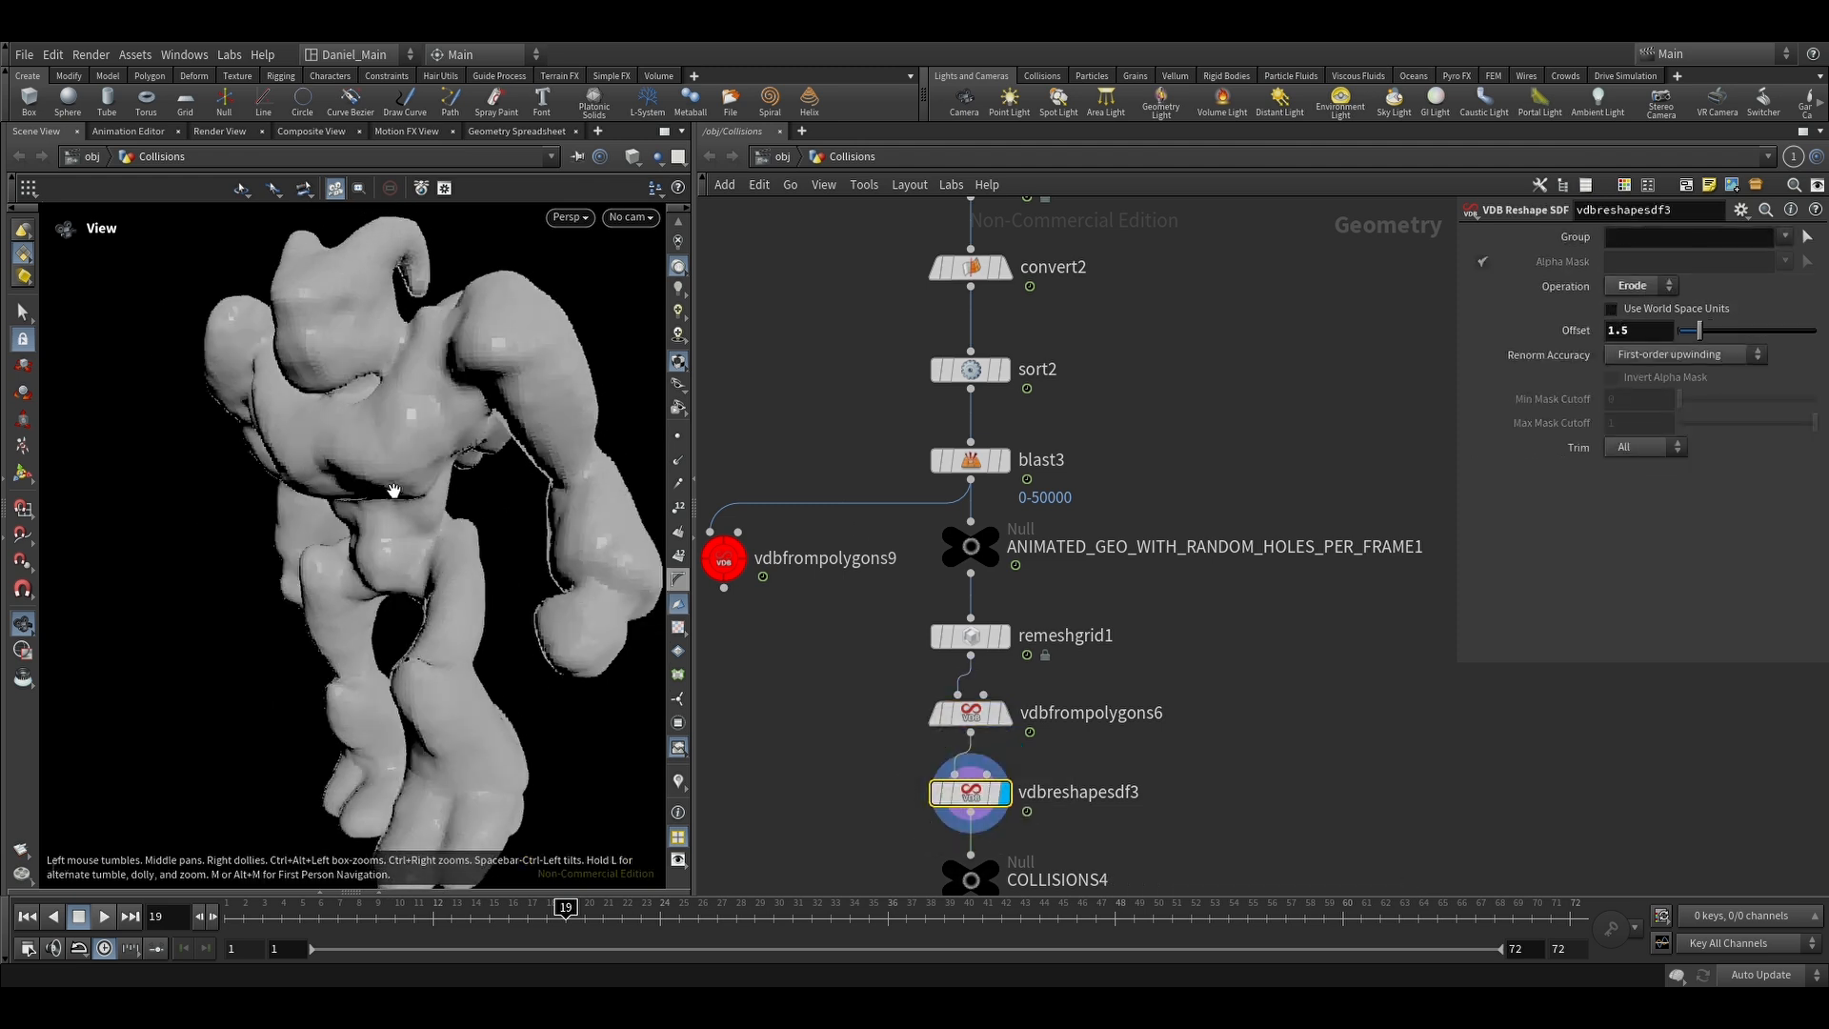
# Step: Go to the convex hull network, display testgeometry_crag3, and frame the character in the viewport
pyautogui.moveTo(1284, 749); pyautogui.dragTo(1280, 673, button='middle')
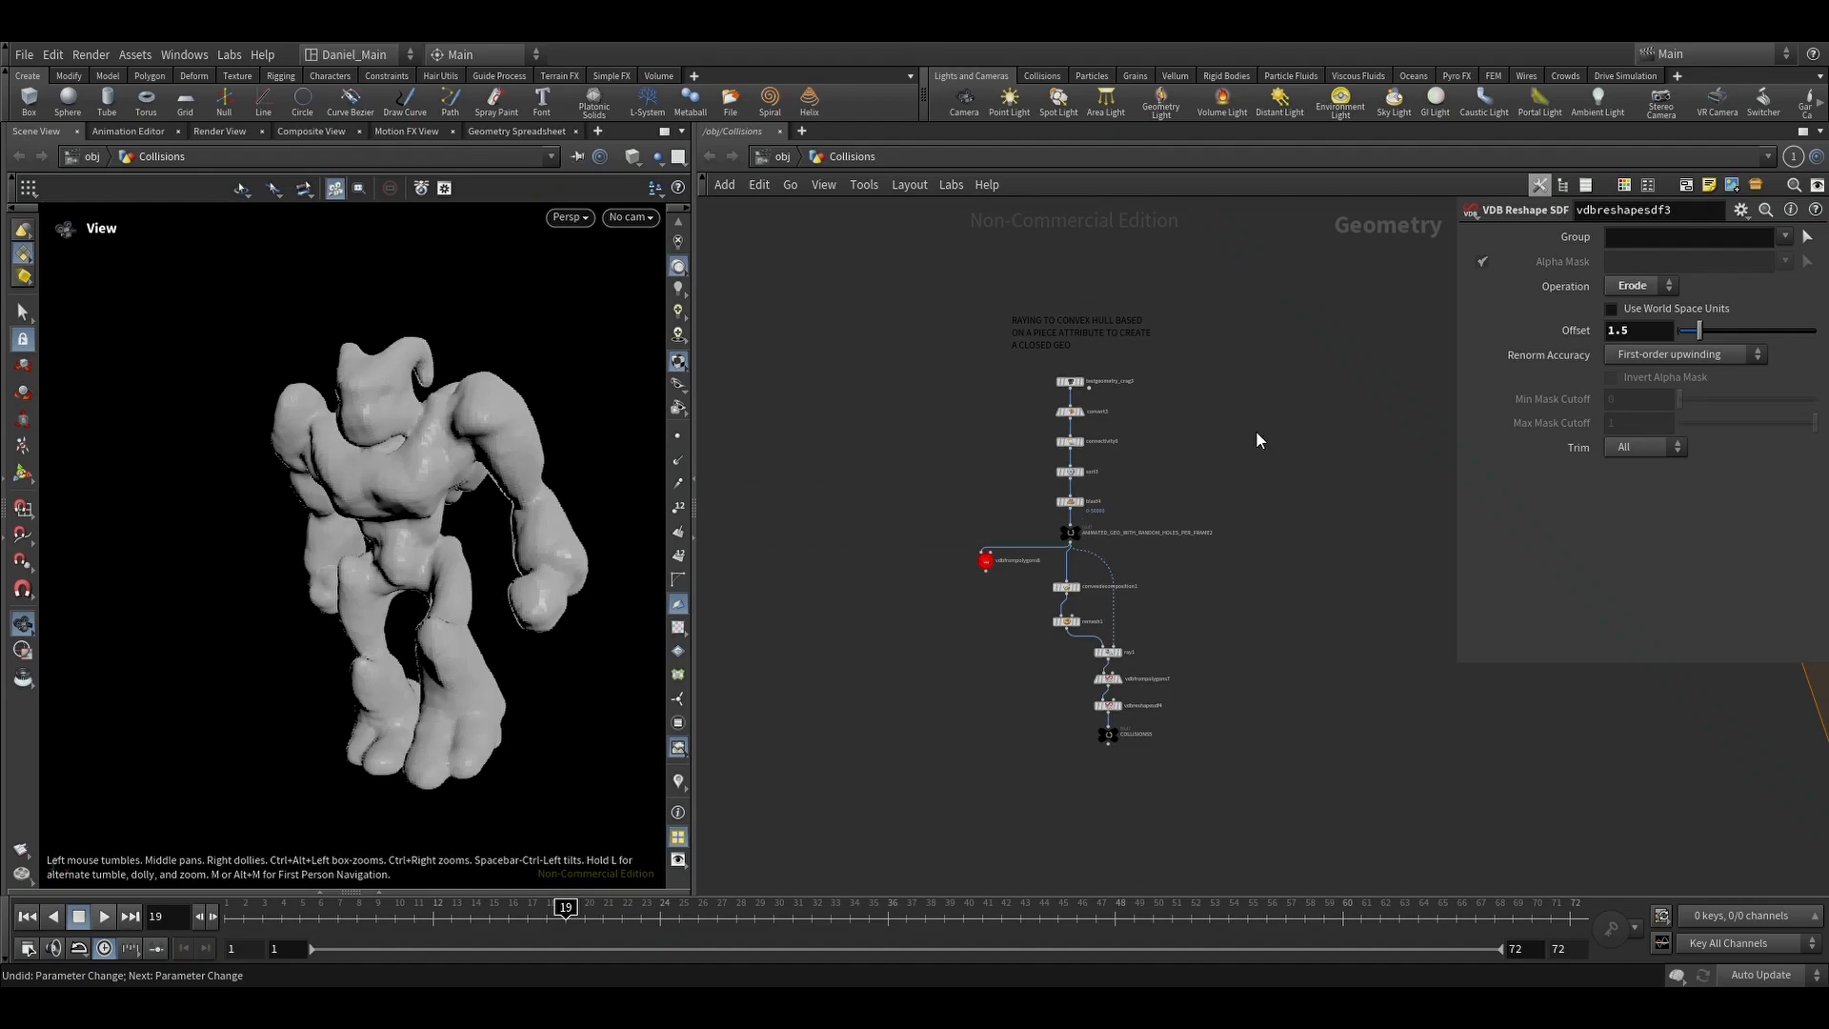
pyautogui.scroll(5, 1000, 441)
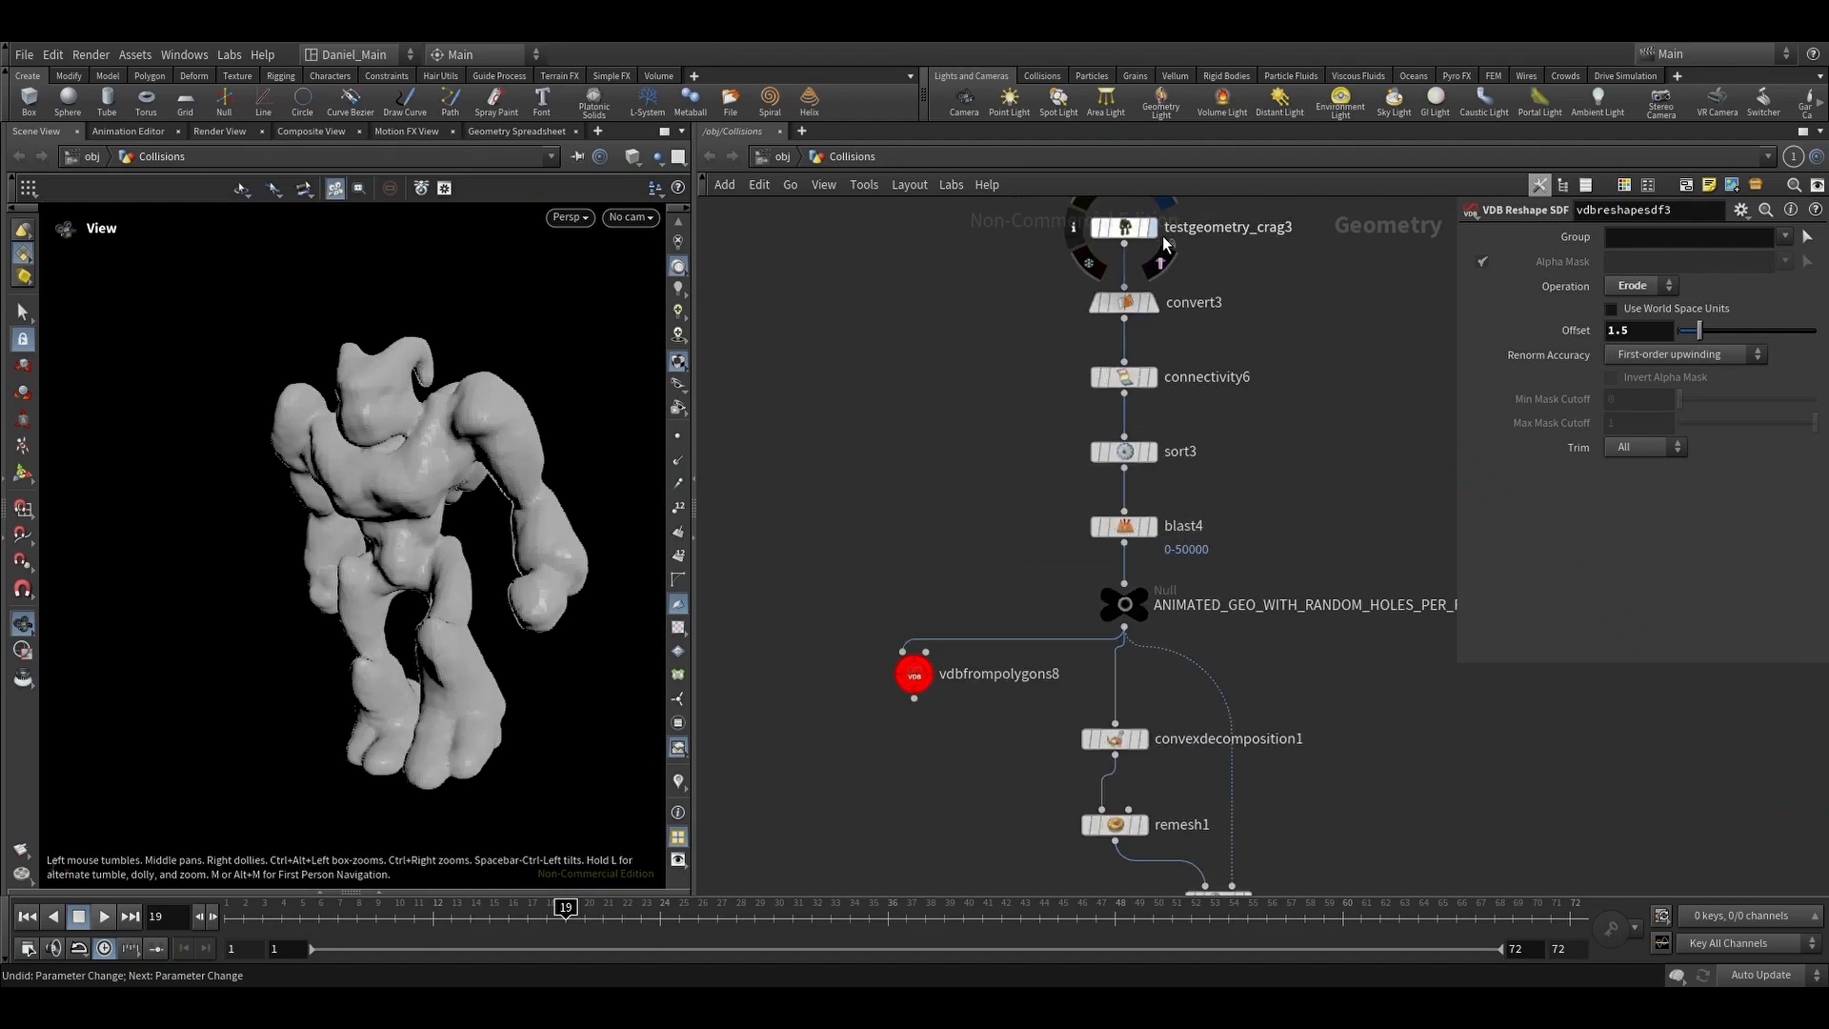
pyautogui.click(1164, 244)
pyautogui.press('f')
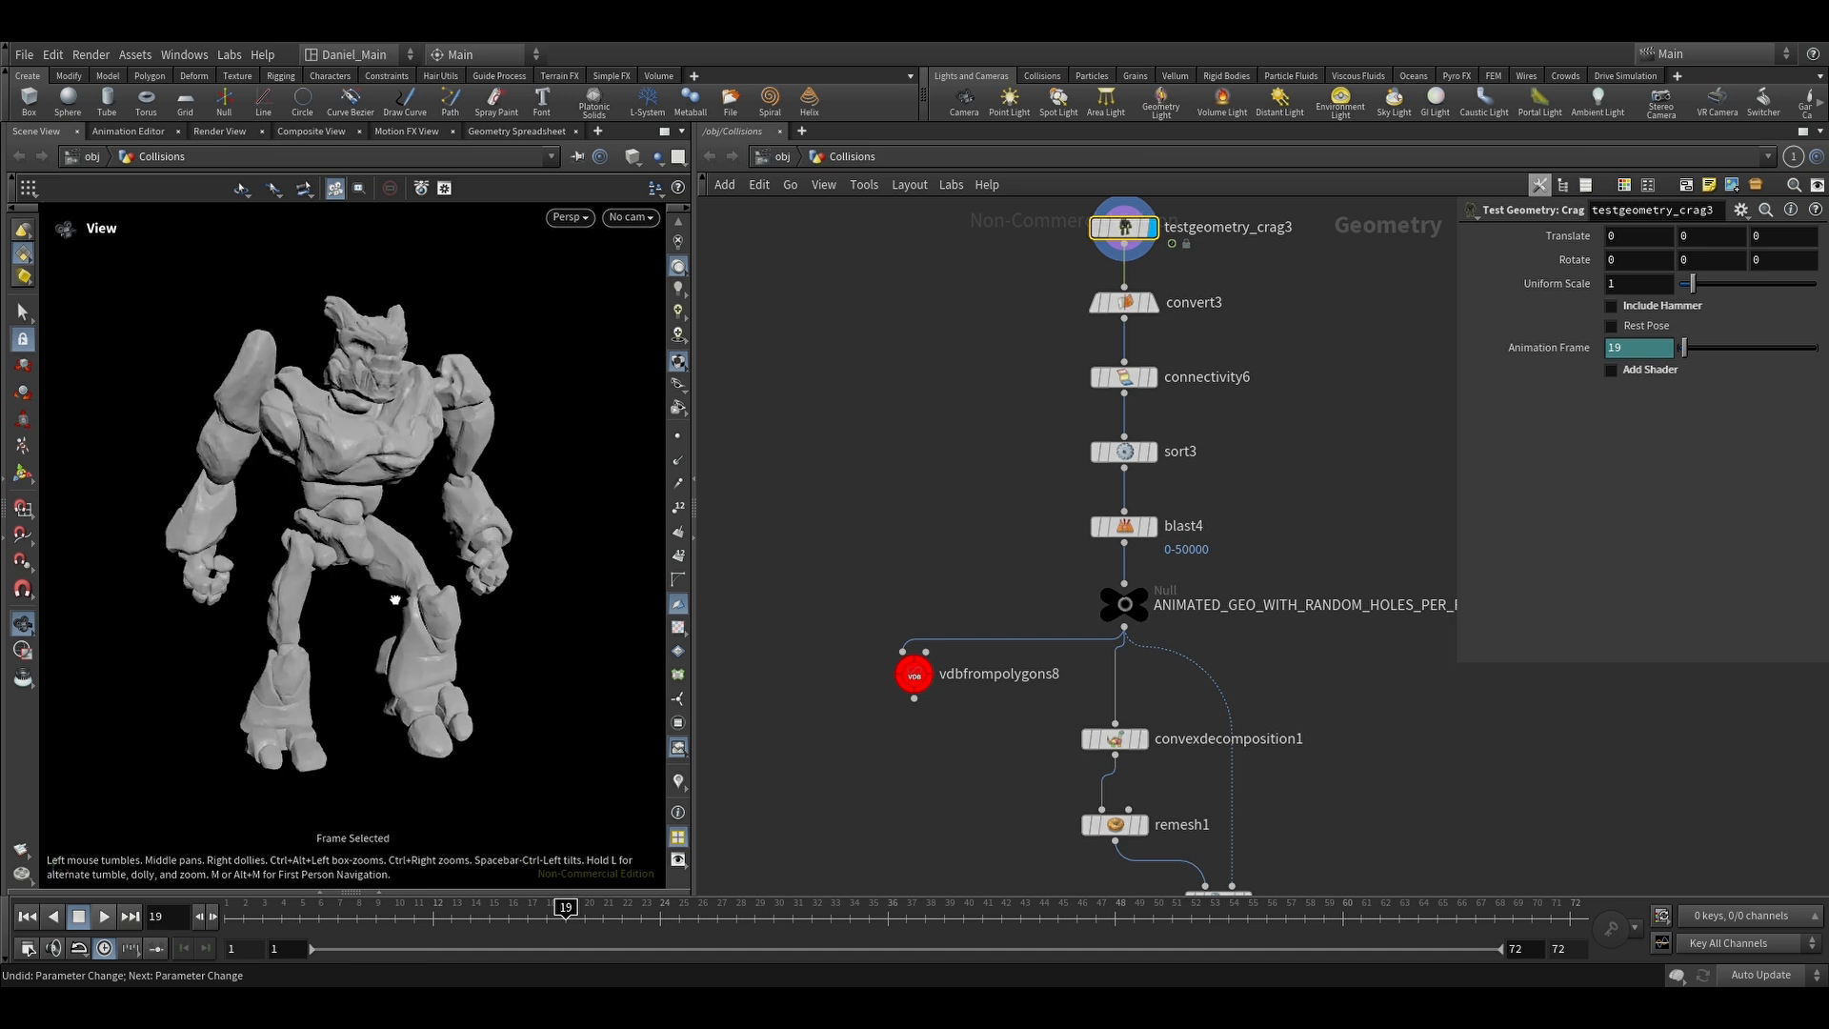
# Step: Display sort3, blast4 and the ANIMATED_GEO_WITH_RANDOM_HOLES_PER_FRAME2 null in turn on the character
pyautogui.click(1152, 452)
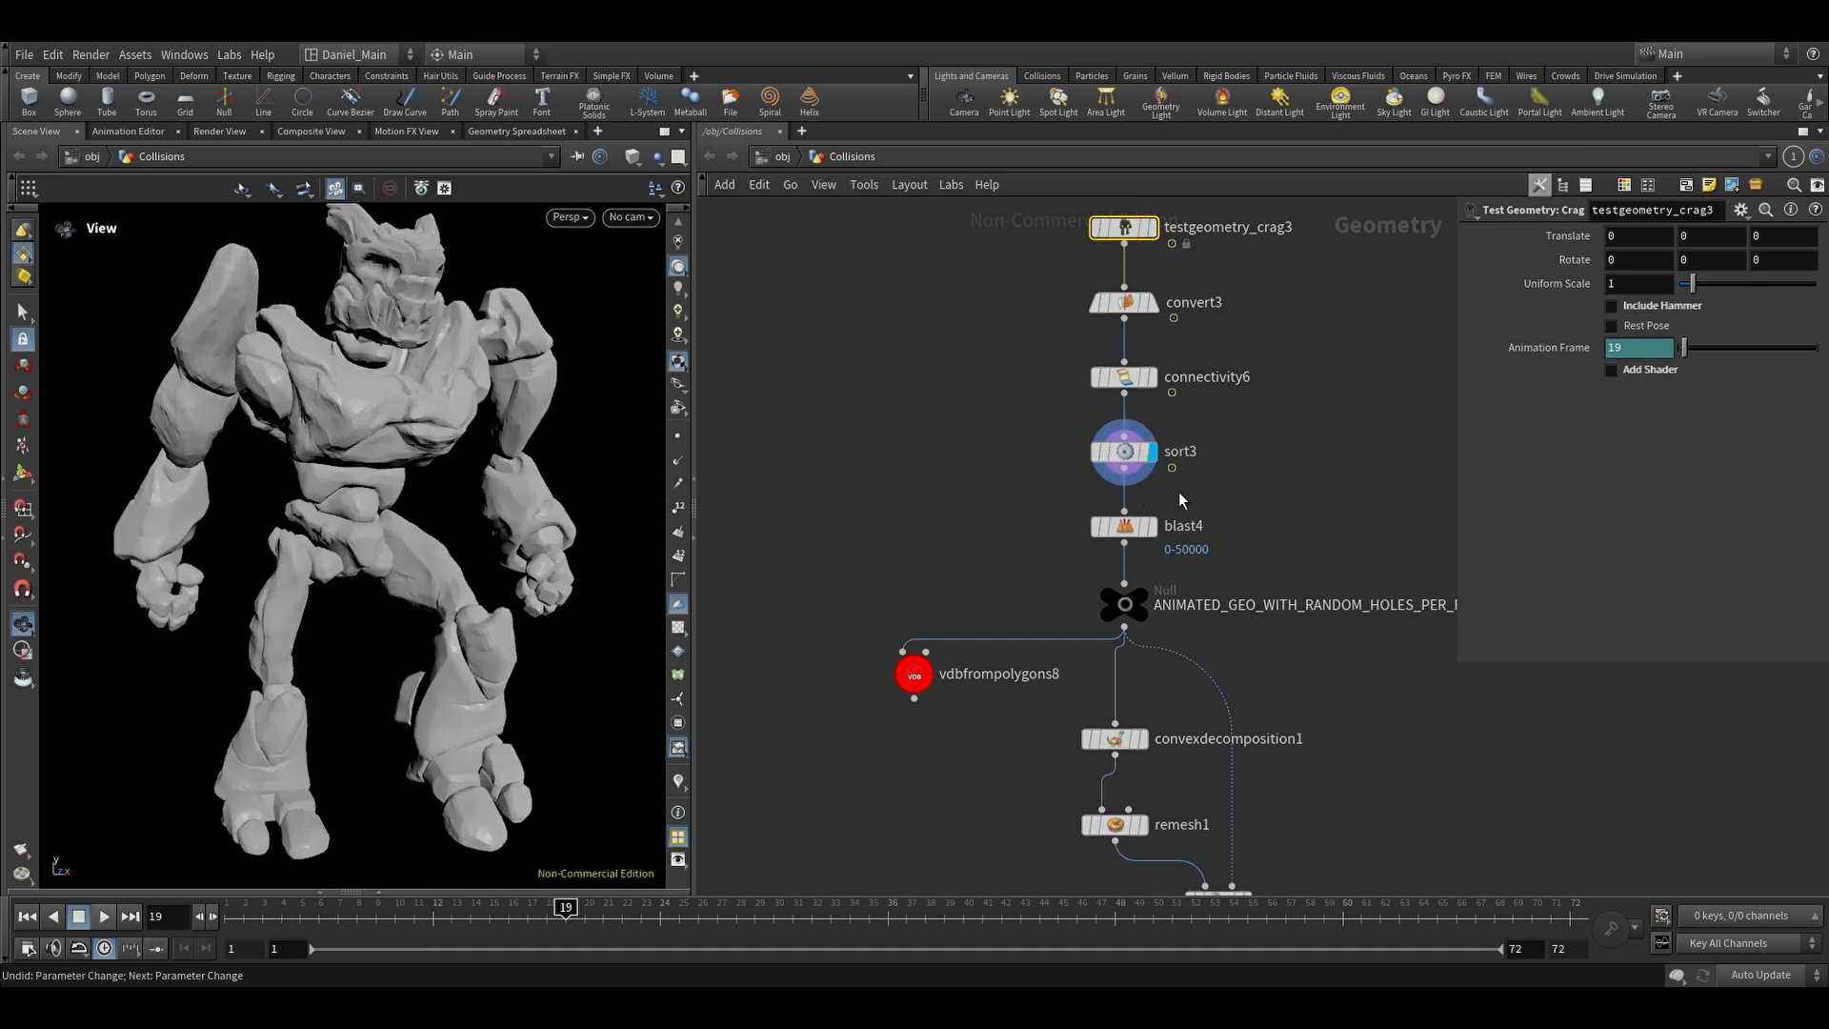
pyautogui.click(1128, 532)
pyautogui.moveTo(969, 575); pyautogui.dragTo(801, 507, button='middle')
pyautogui.press('r')
pyautogui.click(956, 551)
pyautogui.moveTo(1135, 580); pyautogui.dragTo(1128, 509, button='middle')
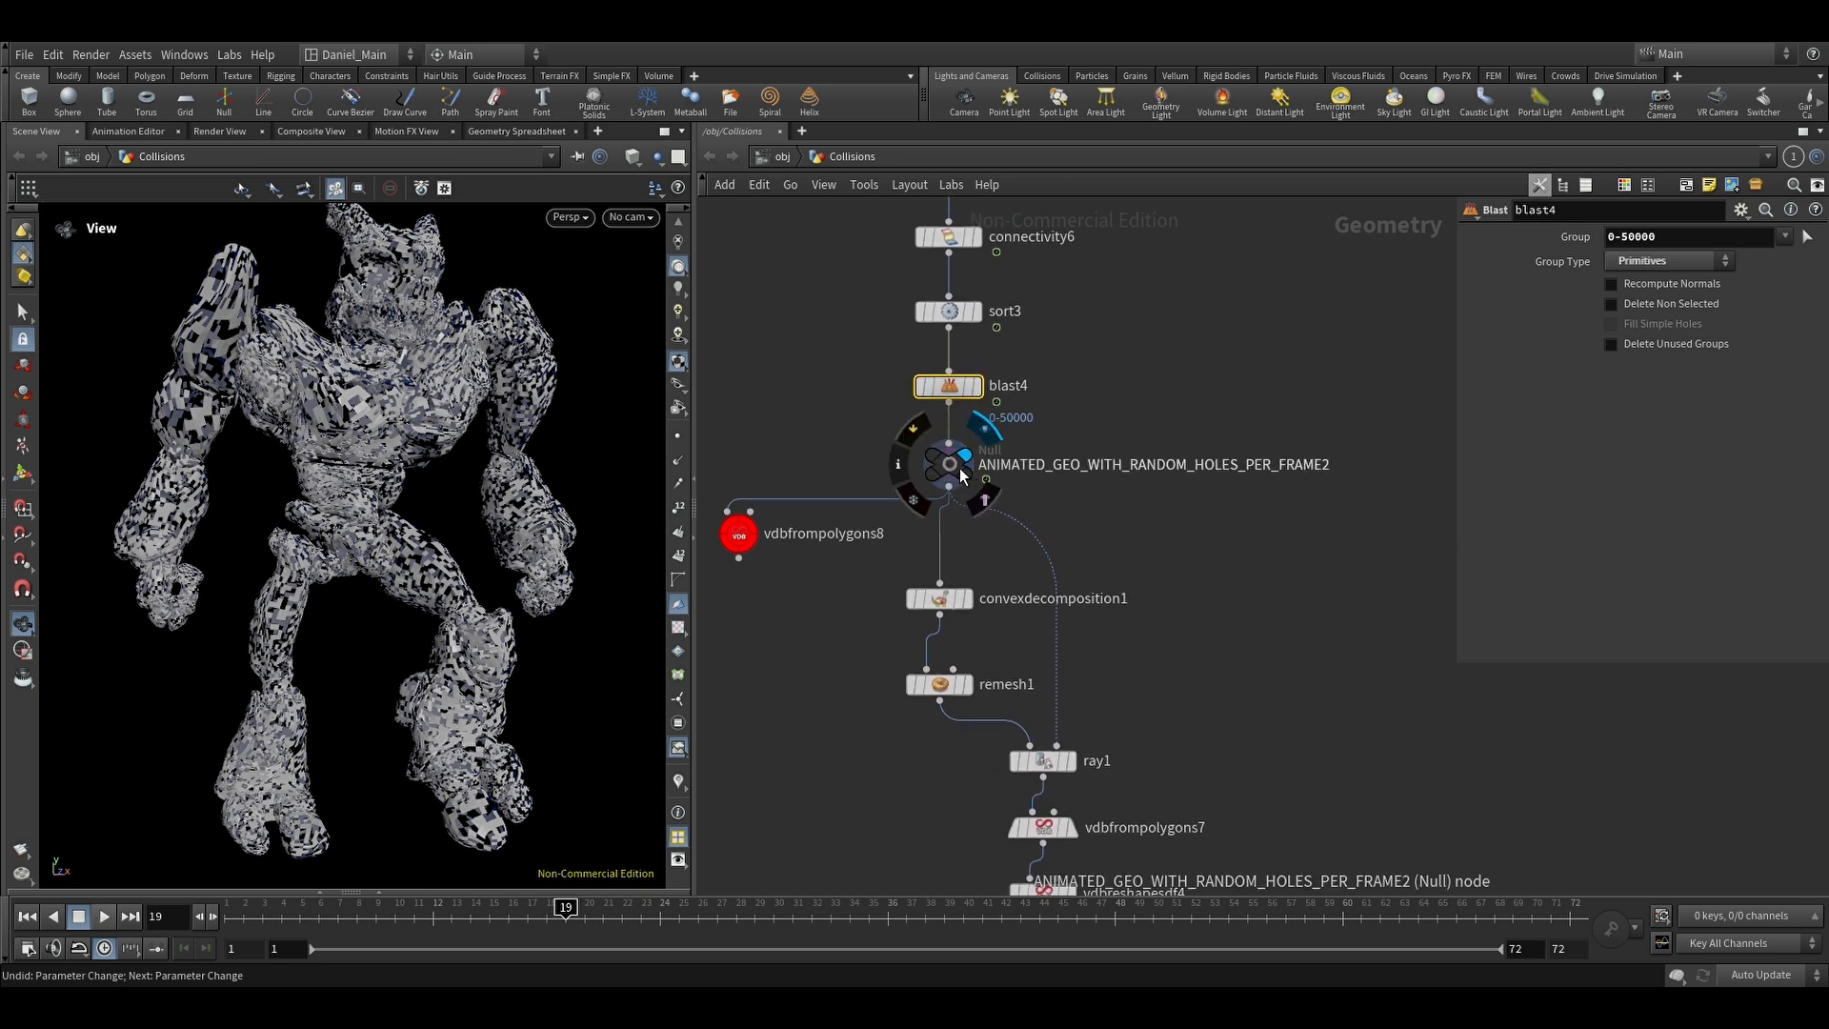
# Step: Check connectivity6's class attribute, and display convexdecomposition1 to review its Piece Attribute and convex hulls
pyautogui.moveTo(1092, 287); pyautogui.dragTo(1140, 474, button='middle')
pyautogui.click(966, 422)
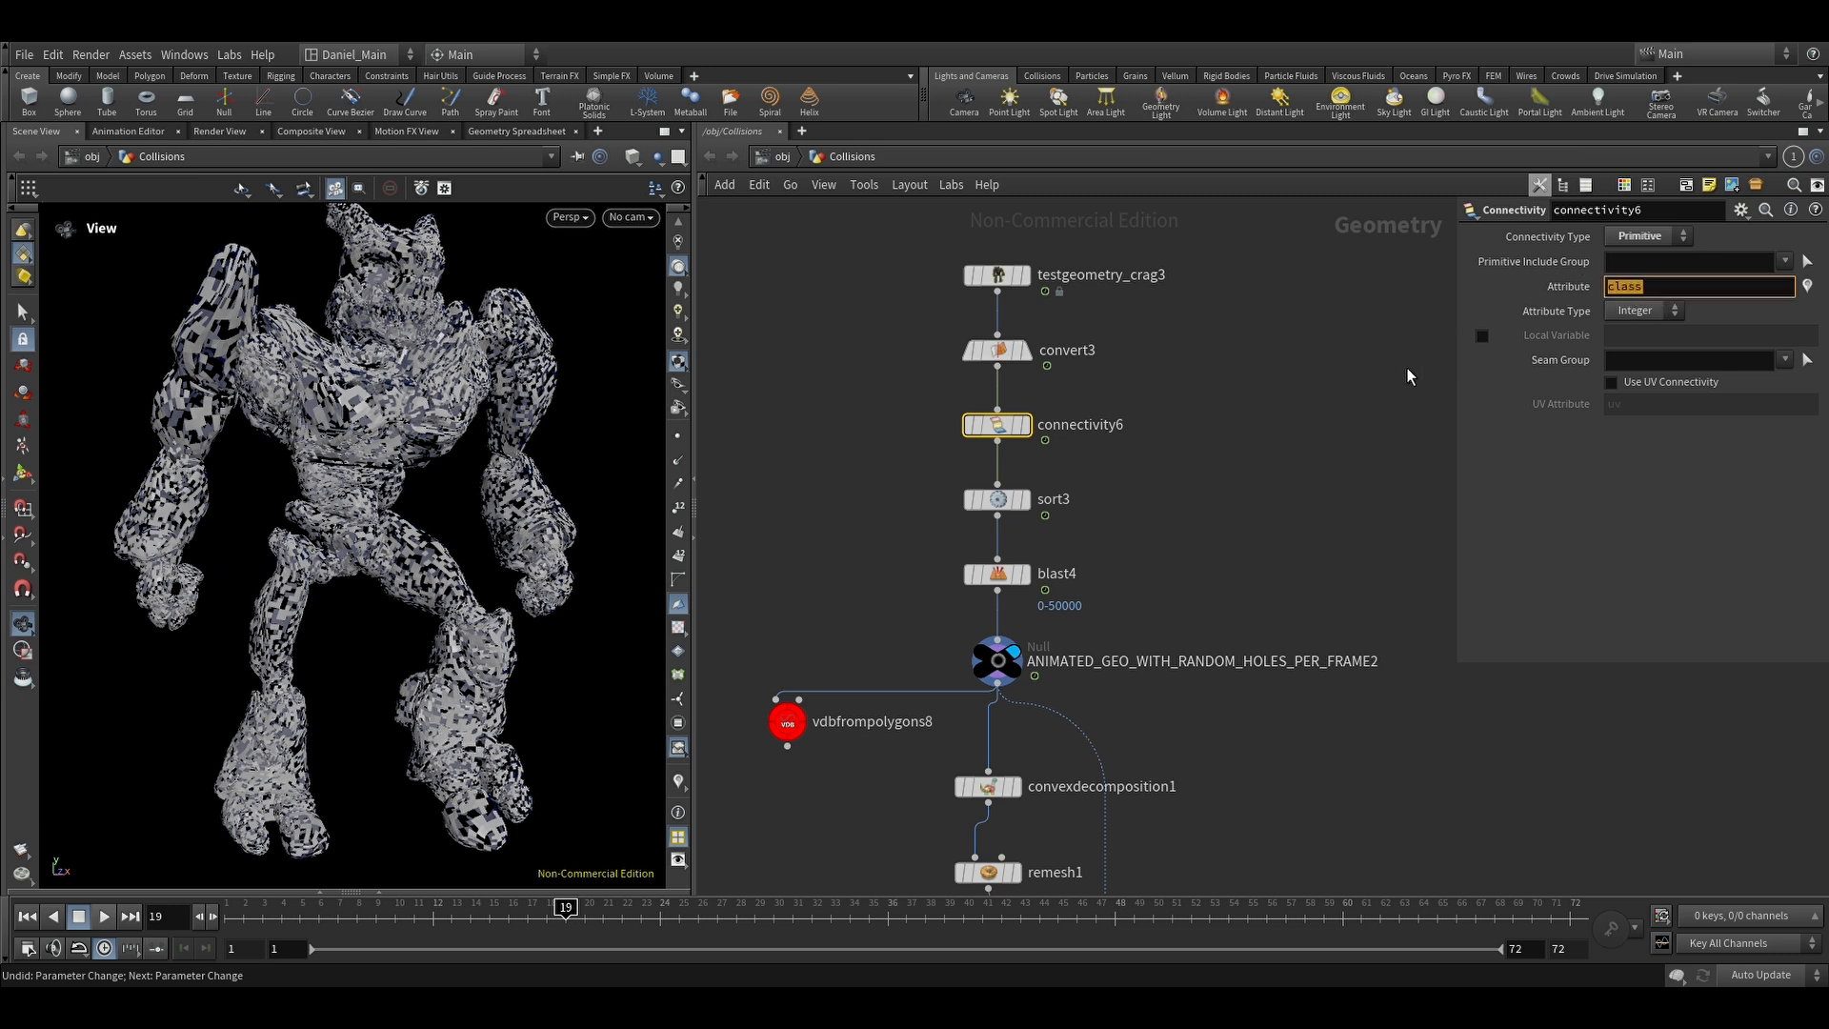
pyautogui.scroll(5, 1166, 524)
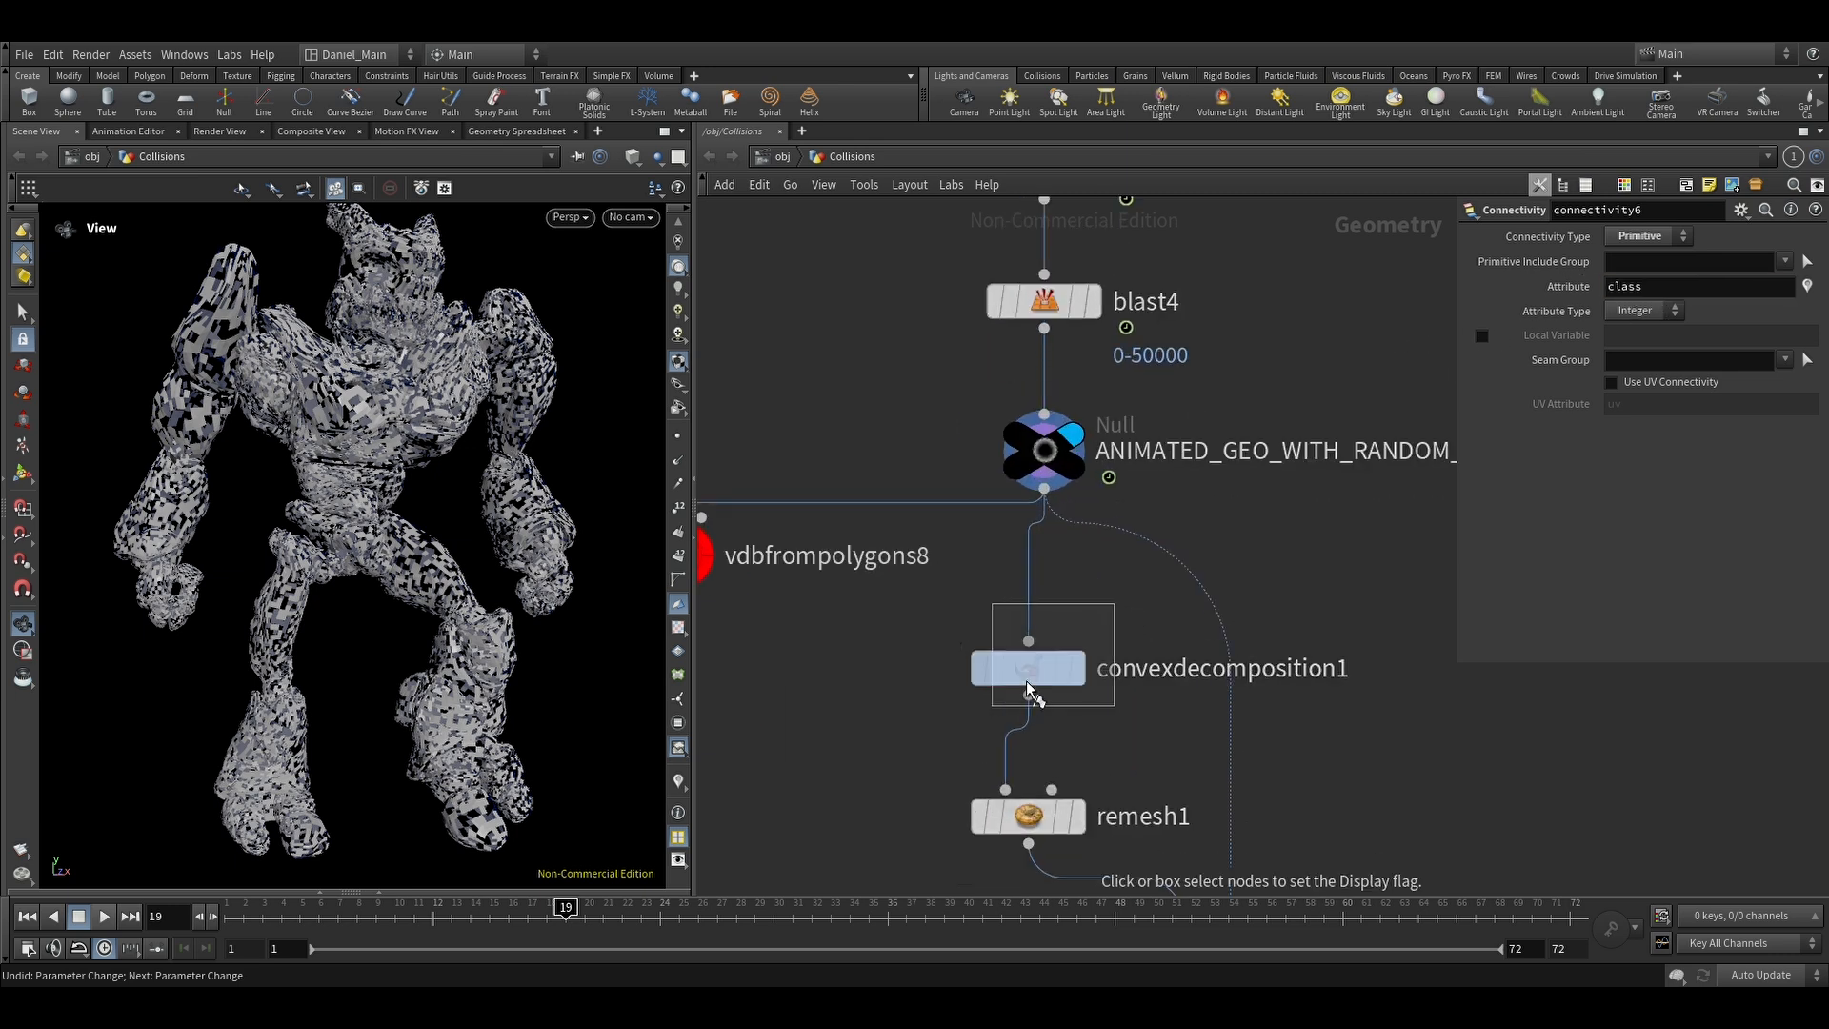
pyautogui.click(1077, 668)
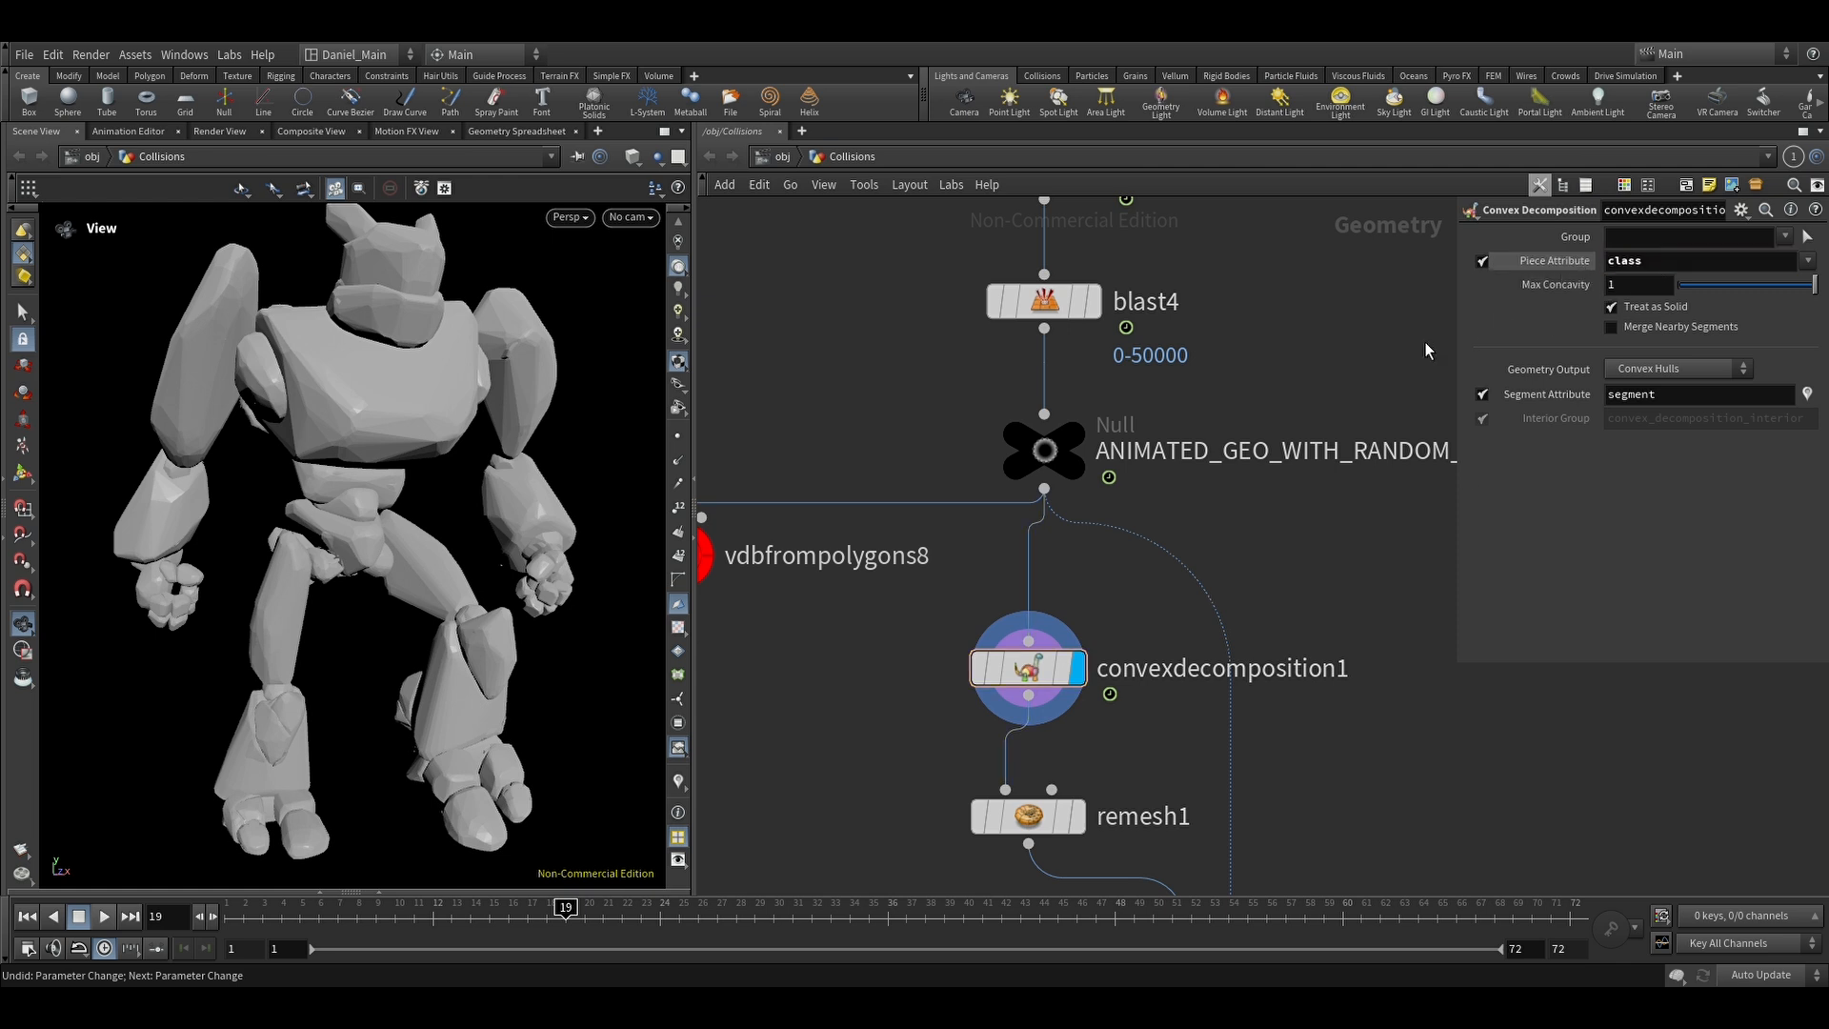
pyautogui.moveTo(423, 532); pyautogui.dragTo(274, 511)
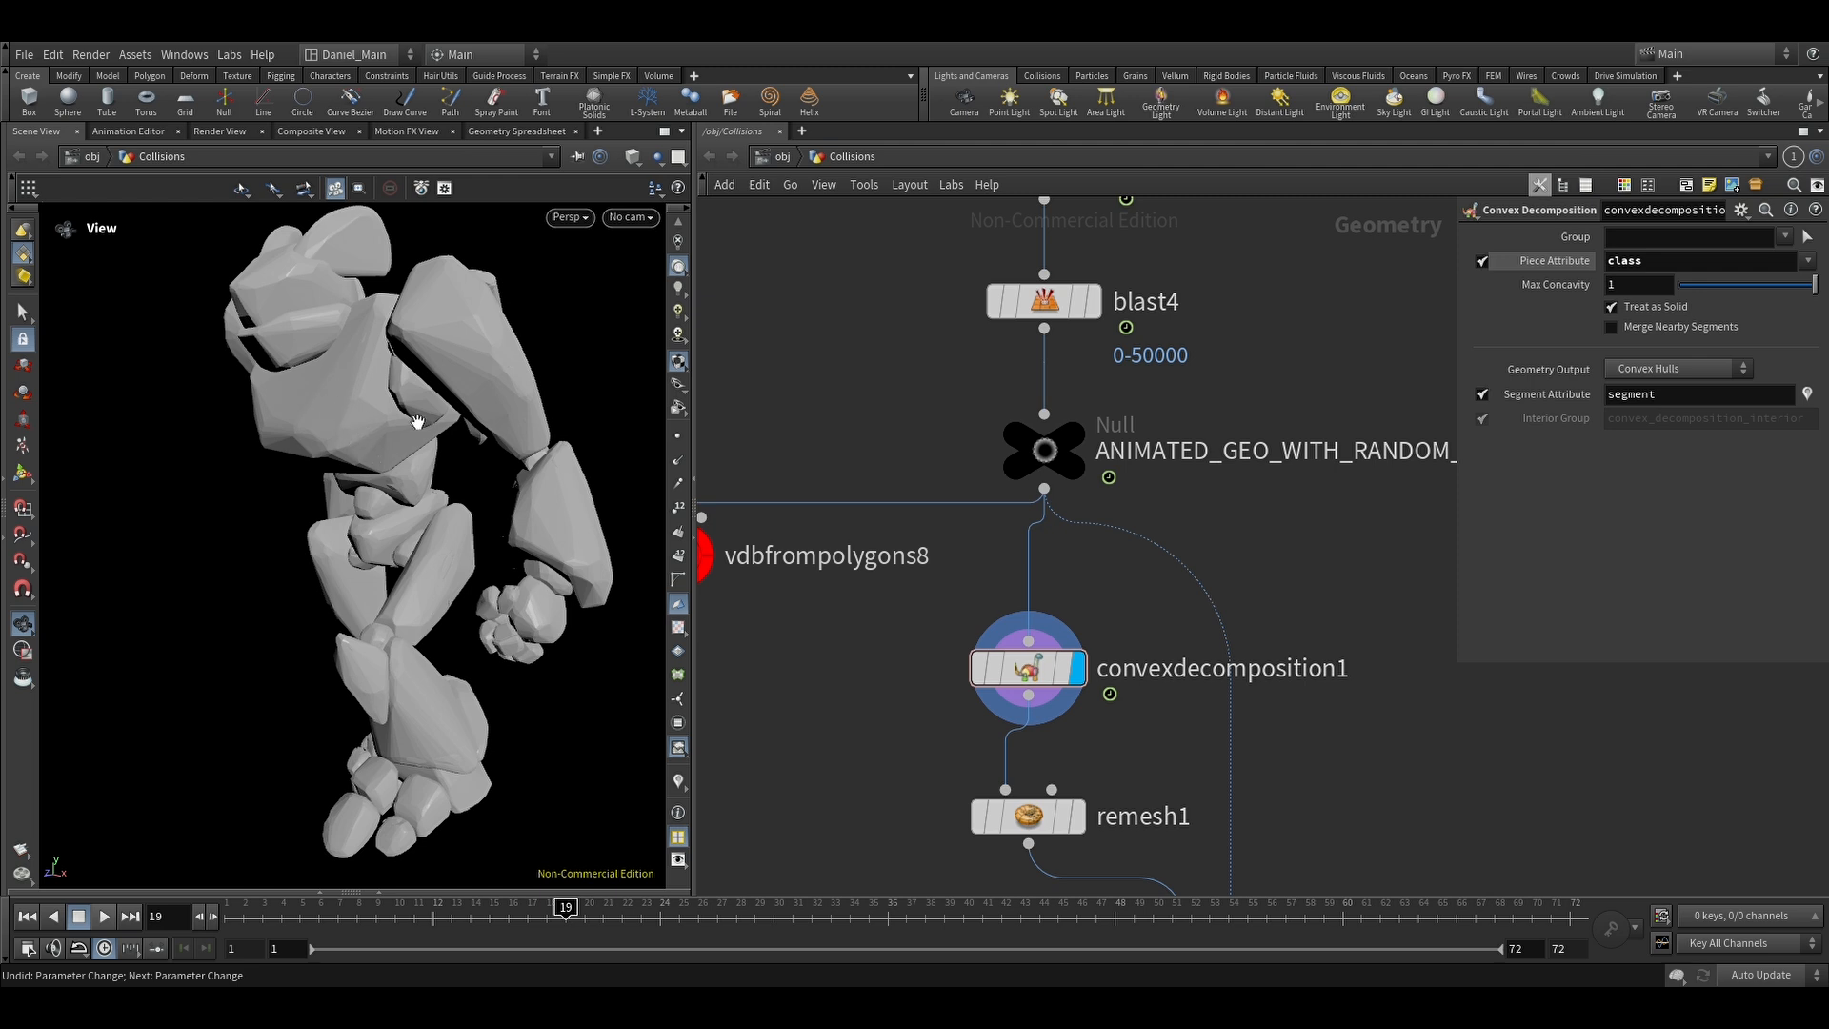
# Step: Turn on the viewport visualization that colors the pieces and examine the convex hulls from several sides
pyautogui.click(680, 779)
pyautogui.moveTo(190, 429); pyautogui.dragTo(332, 405)
pyautogui.moveTo(332, 405); pyautogui.dragTo(437, 417, button='right')
pyautogui.moveTo(436, 418); pyautogui.dragTo(441, 397)
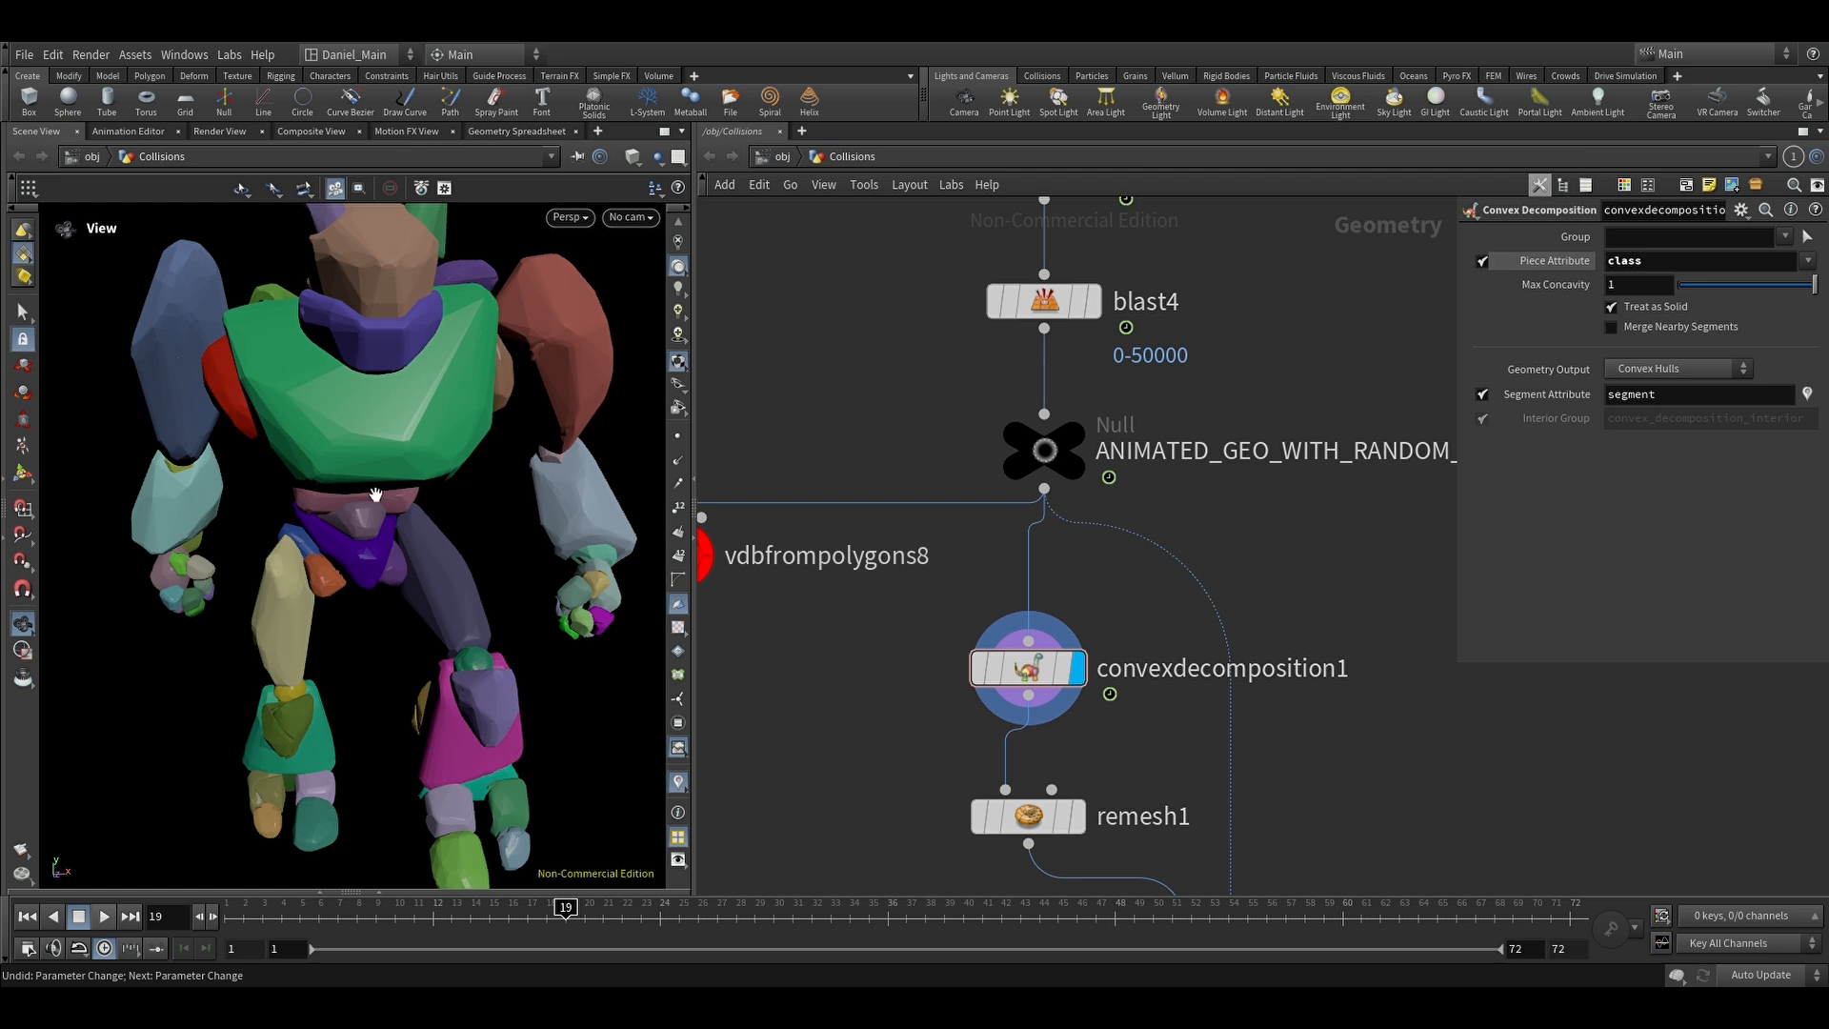
pyautogui.moveTo(476, 468)
pyautogui.mouseDown()
pyautogui.moveTo(503, 467)
pyautogui.moveTo(329, 471)
pyautogui.moveTo(408, 462)
pyautogui.moveTo(269, 441)
pyautogui.moveTo(430, 473)
pyautogui.moveTo(368, 478)
pyautogui.moveTo(437, 477)
pyautogui.moveTo(359, 457)
pyautogui.moveTo(324, 483)
pyautogui.moveTo(367, 486)
pyautogui.mouseUp()
# Step: Display remesh1 and compare the geometry of the holed source null with the convexdecomposition1 hulls
pyautogui.moveTo(1068, 740); pyautogui.dragTo(1044, 649, button='middle')
pyautogui.press('r')
pyautogui.moveTo(1105, 658); pyautogui.dragTo(948, 772)
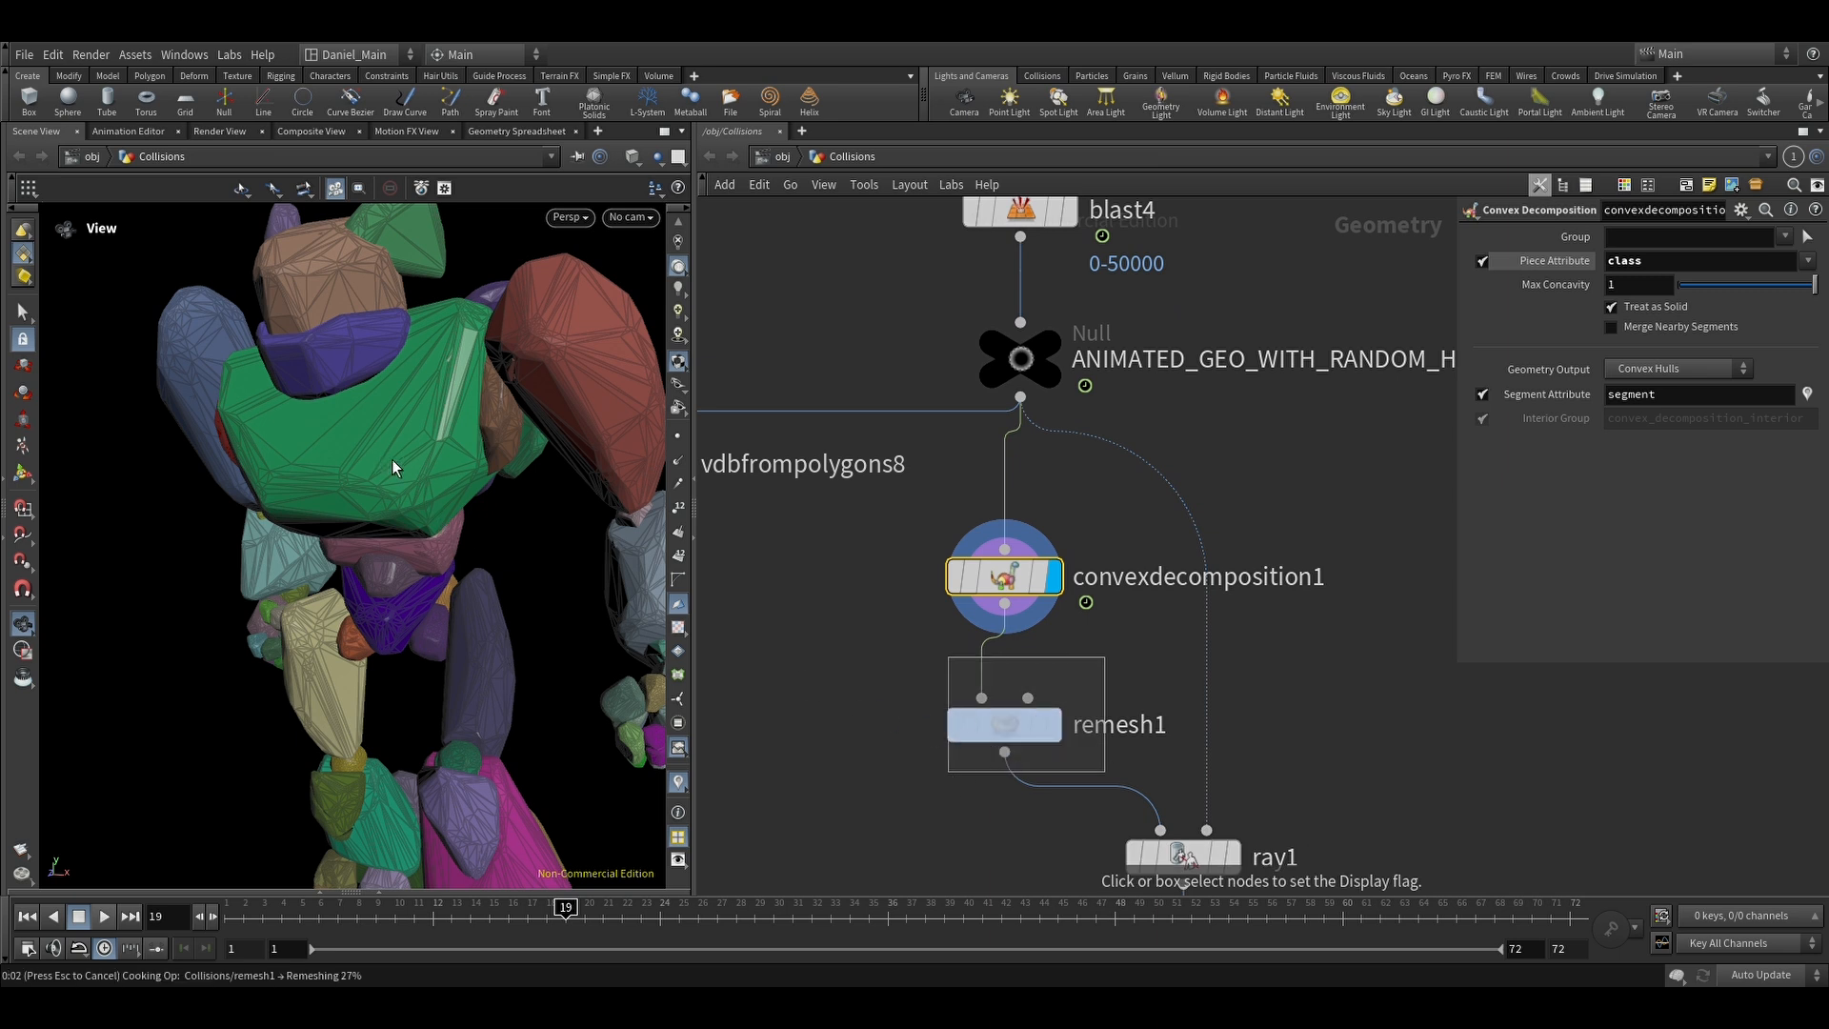
pyautogui.click(1048, 349)
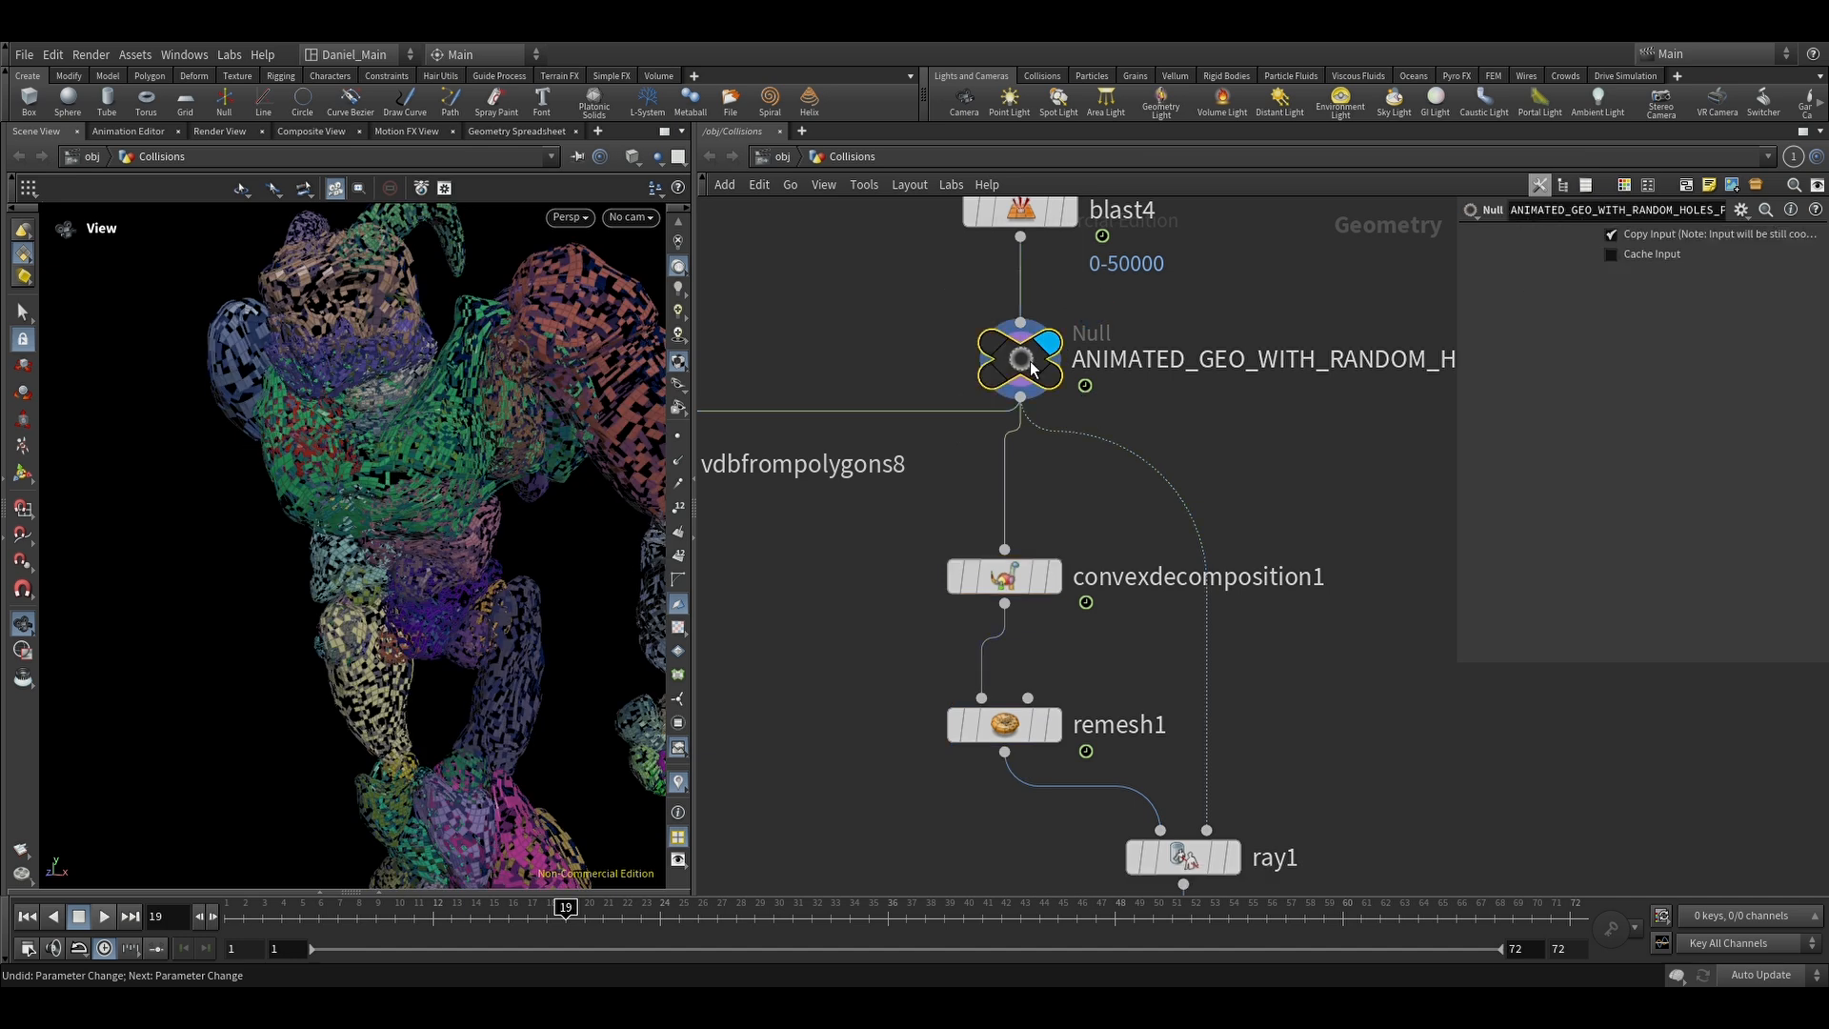
pyautogui.click(1055, 580)
pyautogui.moveTo(498, 480); pyautogui.dragTo(368, 426)
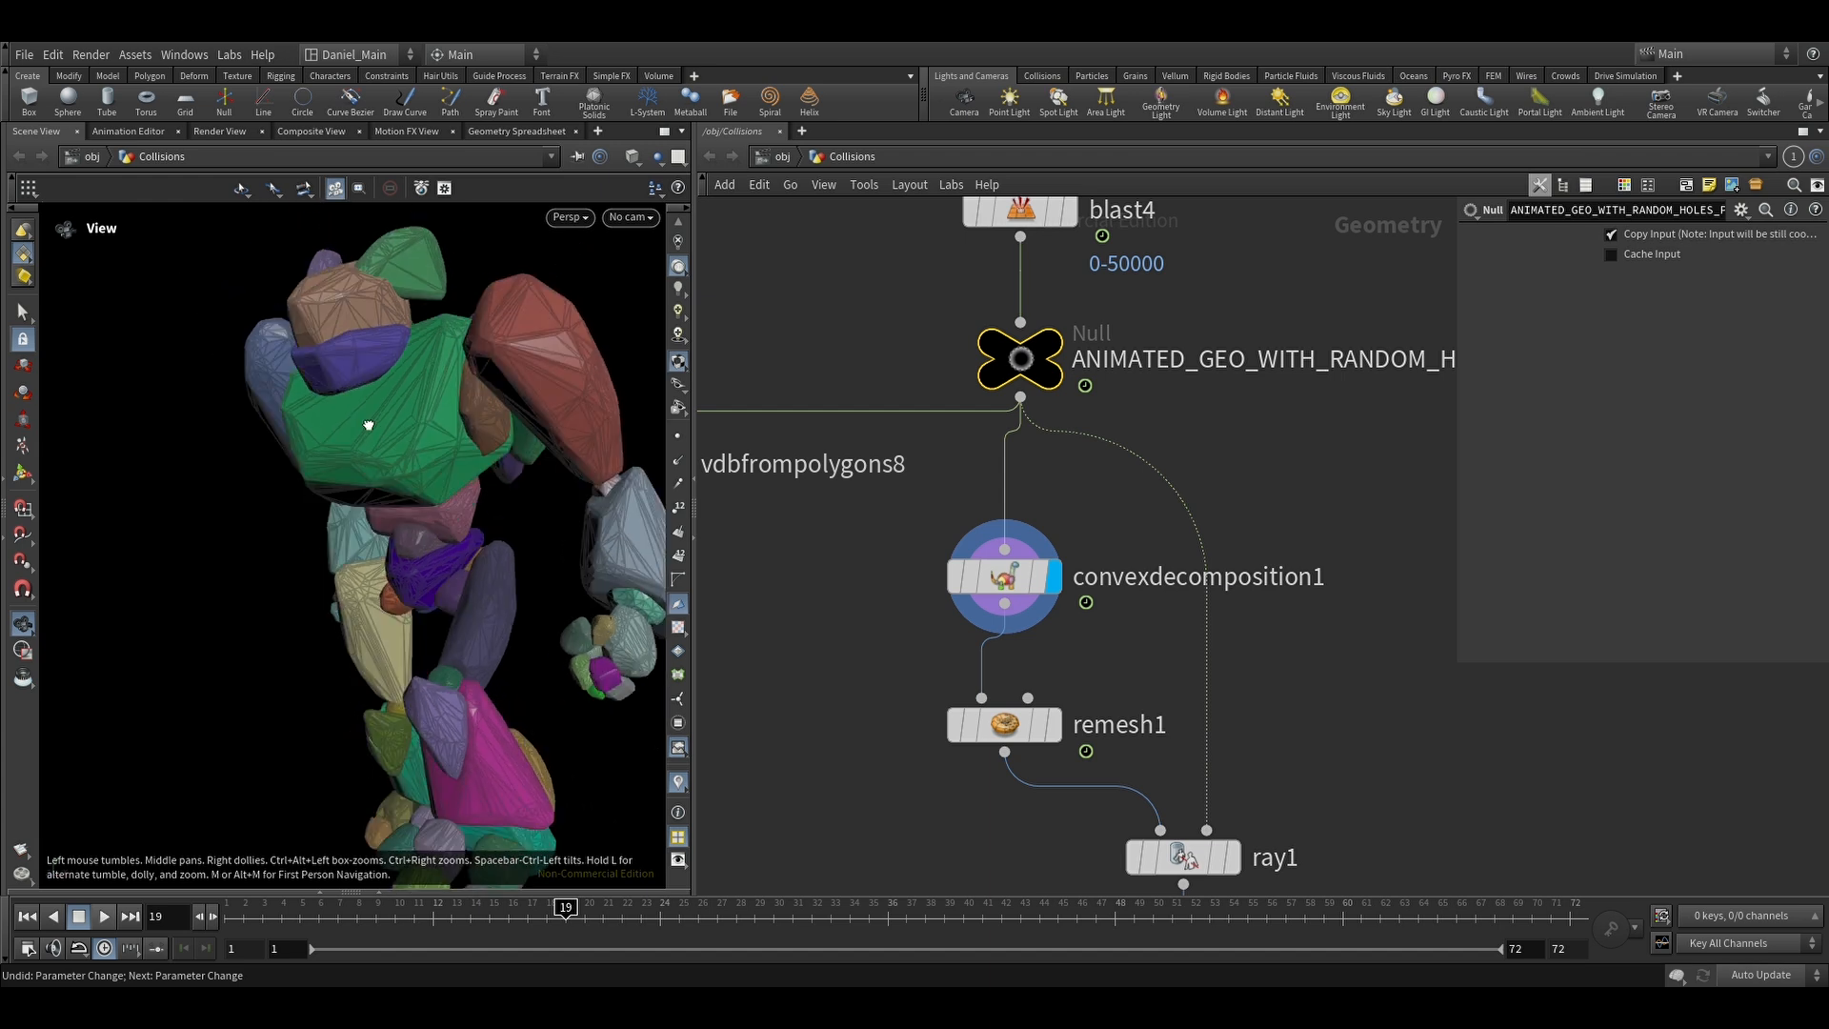
# Step: Display remesh1 and ray1, and review ray1's Minimum Distance projection onto the original geometry
pyautogui.click(1054, 724)
pyautogui.moveTo(1107, 658); pyautogui.dragTo(1076, 599, button='middle')
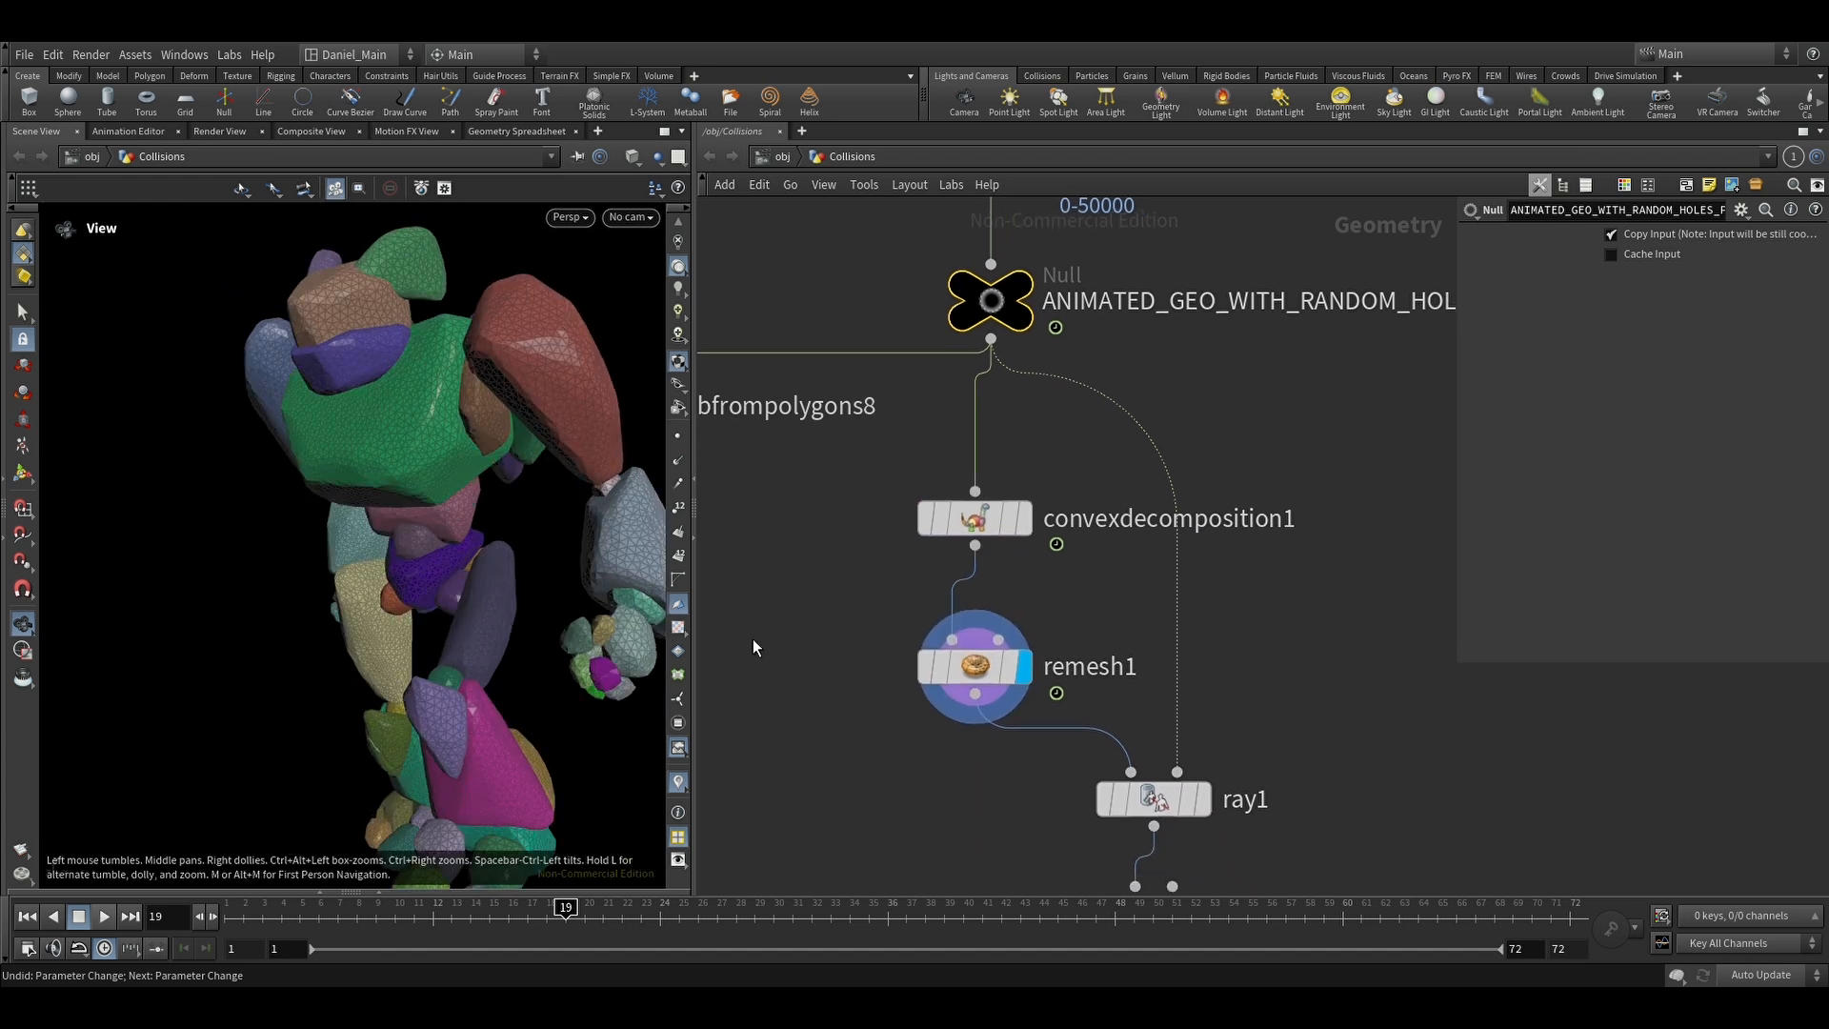
pyautogui.moveTo(1265, 762); pyautogui.dragTo(1143, 831)
pyautogui.click(1152, 803)
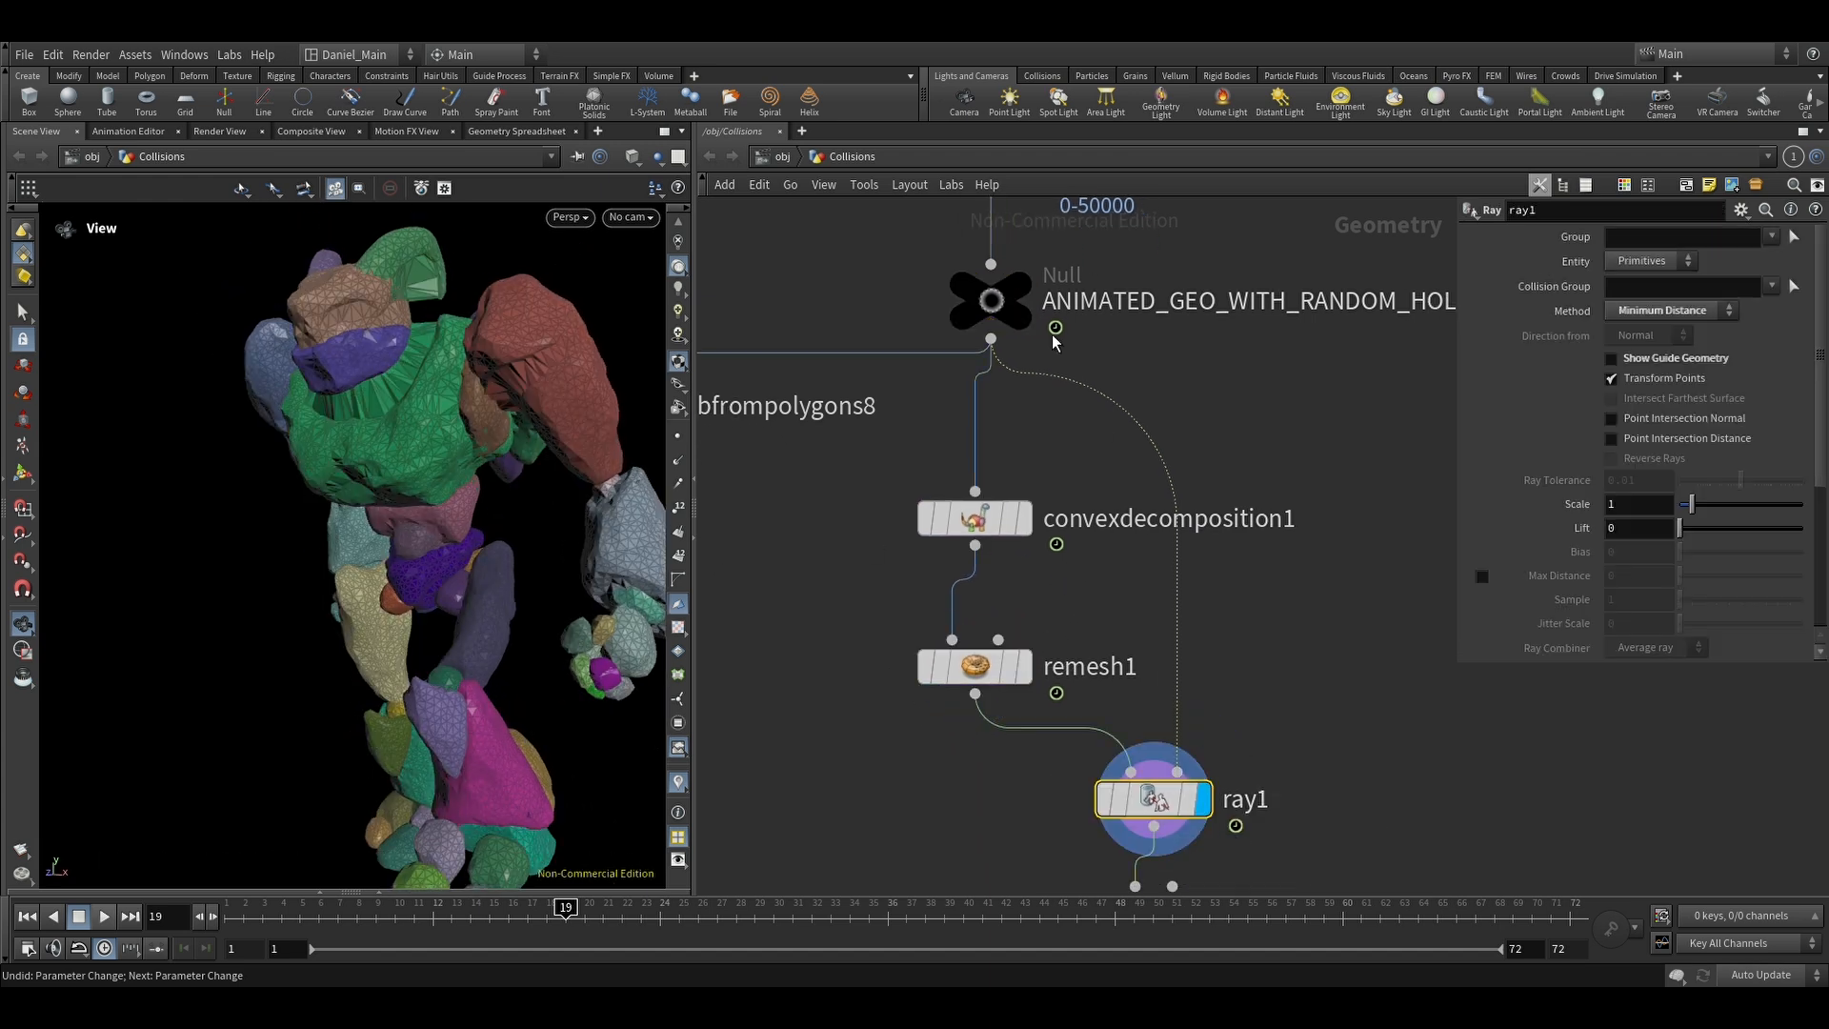
pyautogui.moveTo(343, 431); pyautogui.dragTo(373, 499)
# Step: Display vdbfrompolygons7 and vdbreshapesdf4 below ray1 and open the reshape settings
pyautogui.moveTo(990, 749); pyautogui.dragTo(754, 360, button='middle')
pyautogui.press('r')
pyautogui.click(920, 526)
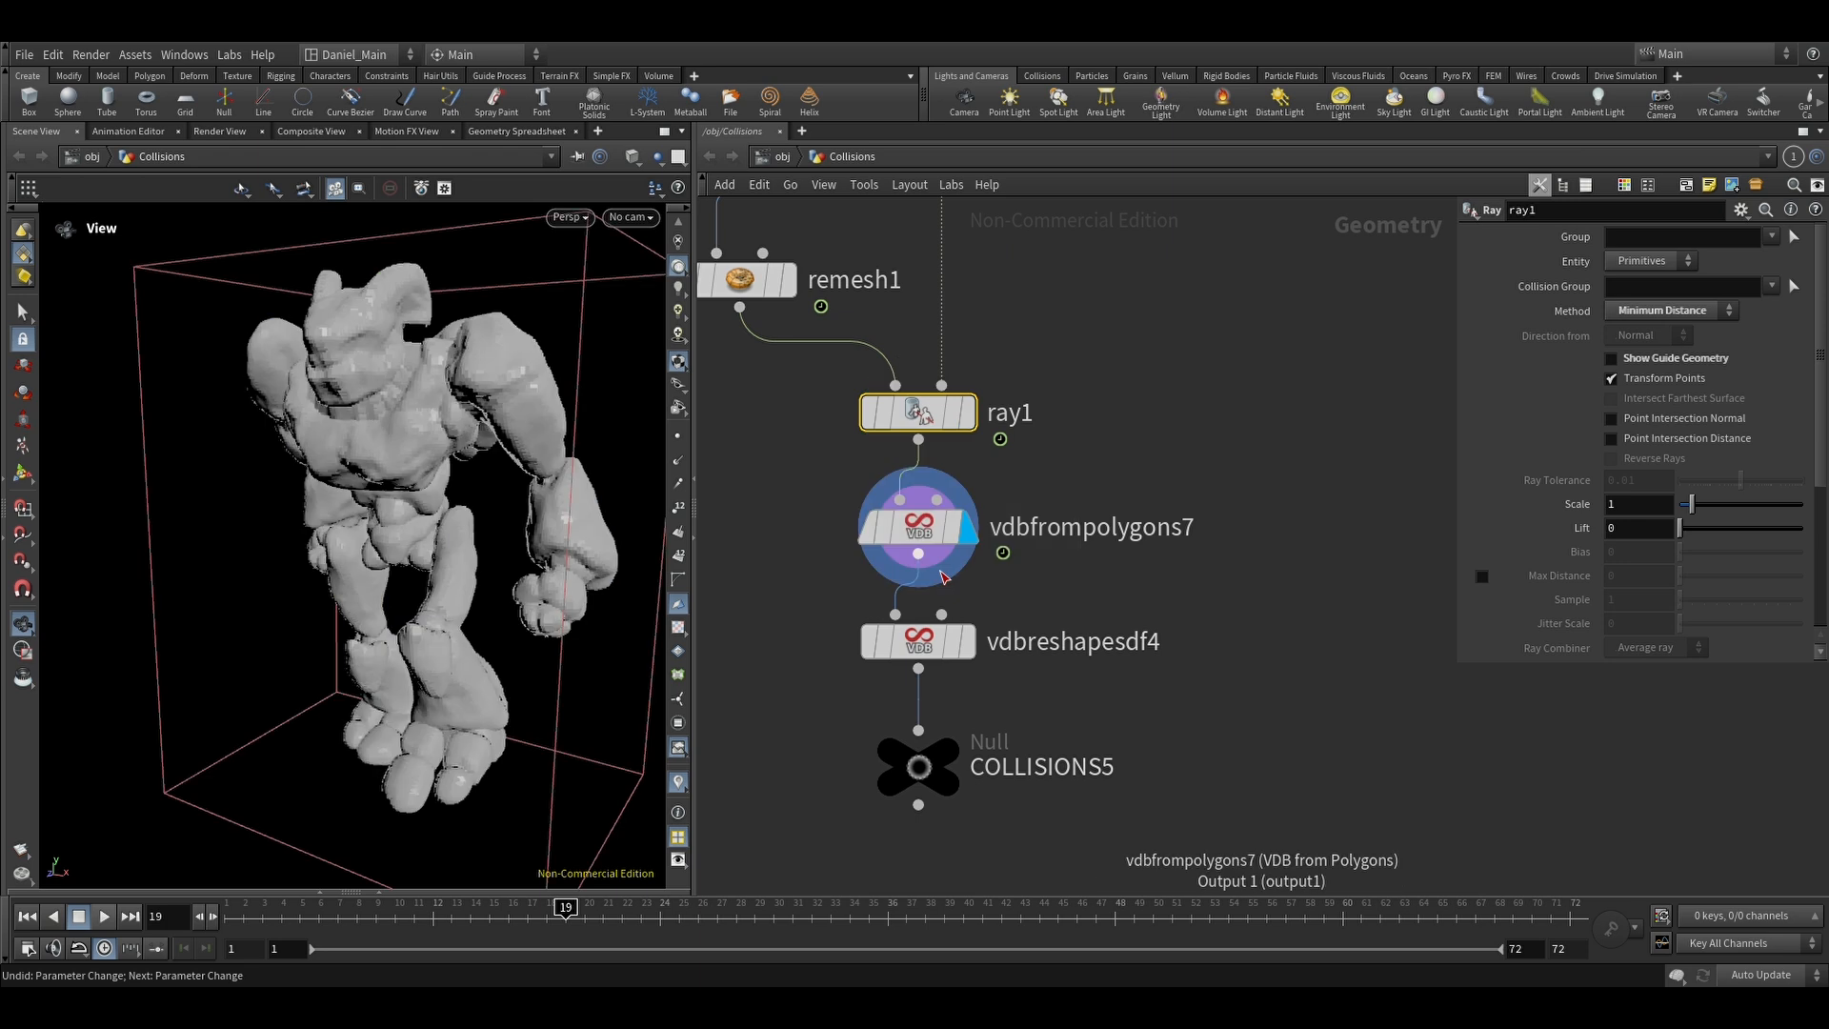
pyautogui.click(926, 648)
pyautogui.click(929, 650)
# Step: Template the ANIMATED_GEO_WITH_RANDOM_HOLES_PER_FRAME2 null over the vdbreshapesdf4 surface
pyautogui.moveTo(1174, 383); pyautogui.dragTo(1236, 514, button='middle')
pyautogui.moveTo(523, 475); pyautogui.dragTo(538, 412)
pyautogui.moveTo(1212, 453); pyautogui.dragTo(1312, 811, button='middle')
pyautogui.click(944, 420)
# Step: Examine up close how the templated original geometry lines up with the VDB collision surface
pyautogui.moveTo(476, 448); pyautogui.dragTo(424, 453)
pyautogui.moveTo(382, 447); pyautogui.dragTo(555, 339, button='right')
pyautogui.moveTo(556, 339); pyautogui.dragTo(527, 449)
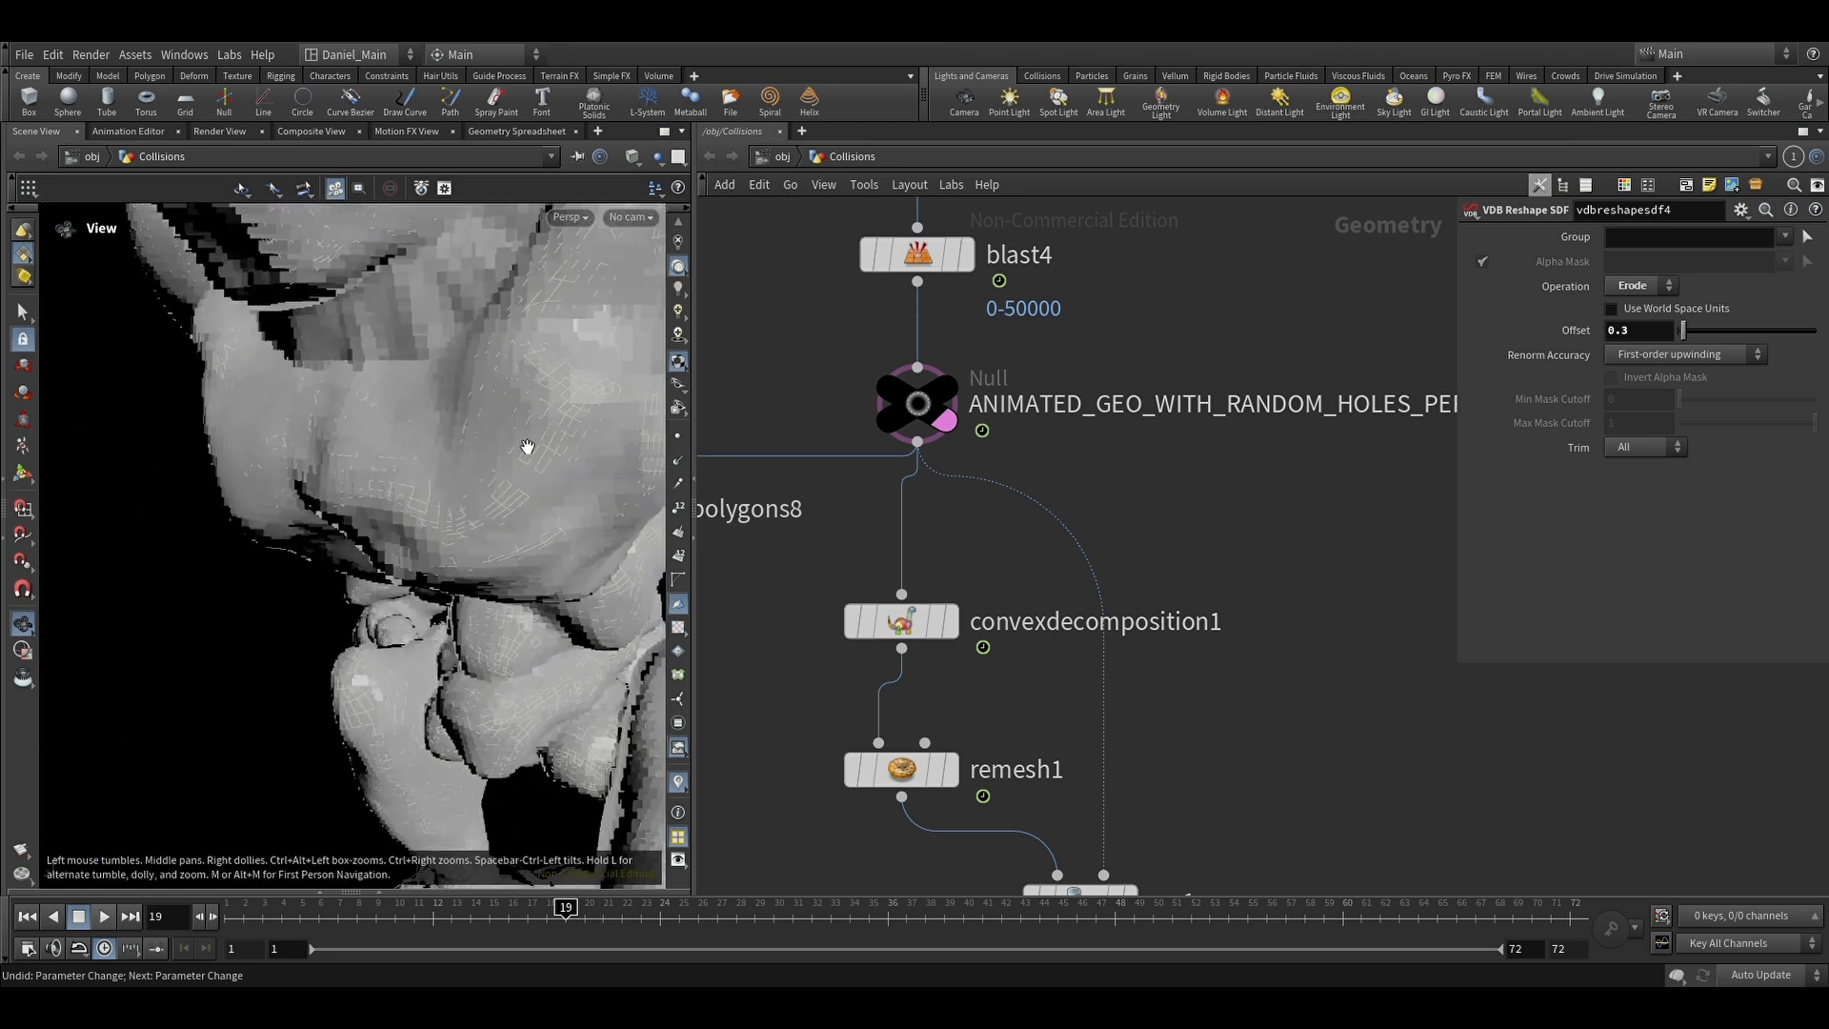
pyautogui.moveTo(527, 449); pyautogui.dragTo(593, 459, button='right')
pyautogui.moveTo(594, 459)
pyautogui.mouseDown()
pyautogui.moveTo(486, 457)
pyautogui.moveTo(562, 462)
pyautogui.mouseUp()
pyautogui.moveTo(562, 462); pyautogui.dragTo(510, 473, button='right')
pyautogui.moveTo(510, 474); pyautogui.dragTo(477, 488)
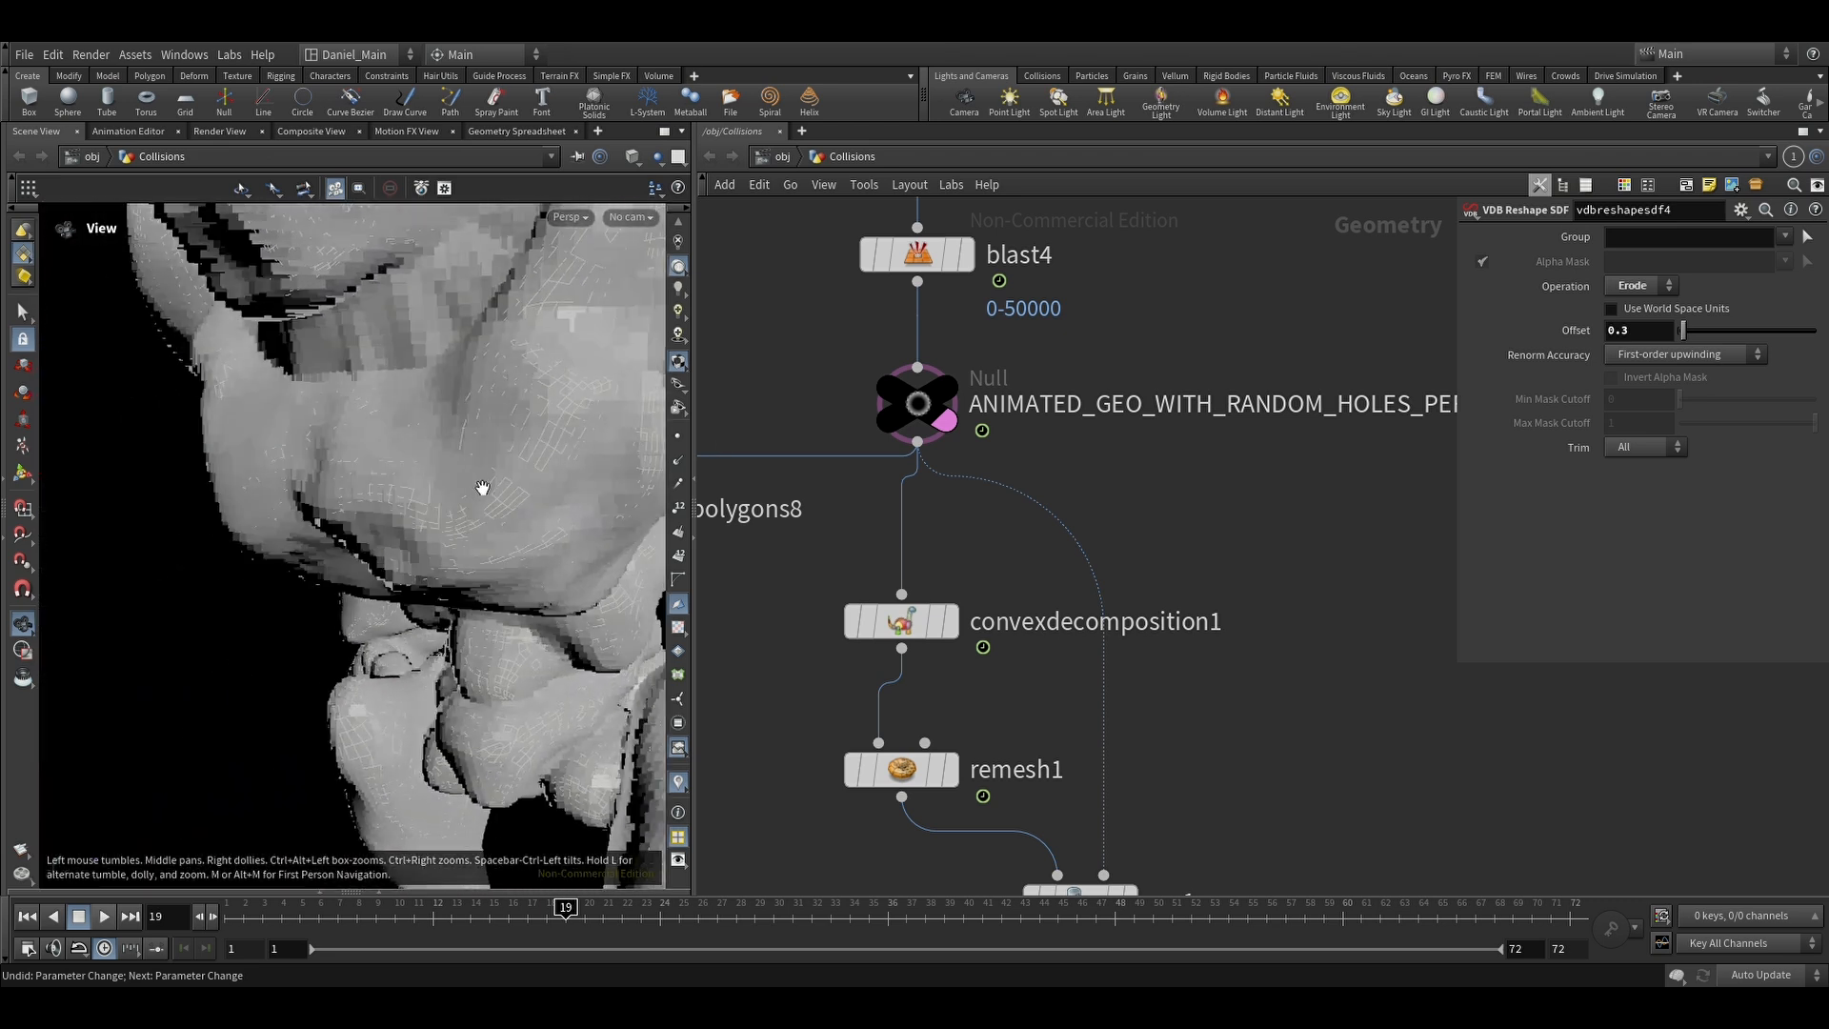
pyautogui.moveTo(478, 488); pyautogui.dragTo(461, 545, button='right')
pyautogui.moveTo(460, 545); pyautogui.dragTo(517, 535)
pyautogui.moveTo(517, 536); pyautogui.dragTo(418, 654, button='right')
pyautogui.moveTo(418, 654); pyautogui.dragTo(460, 574)
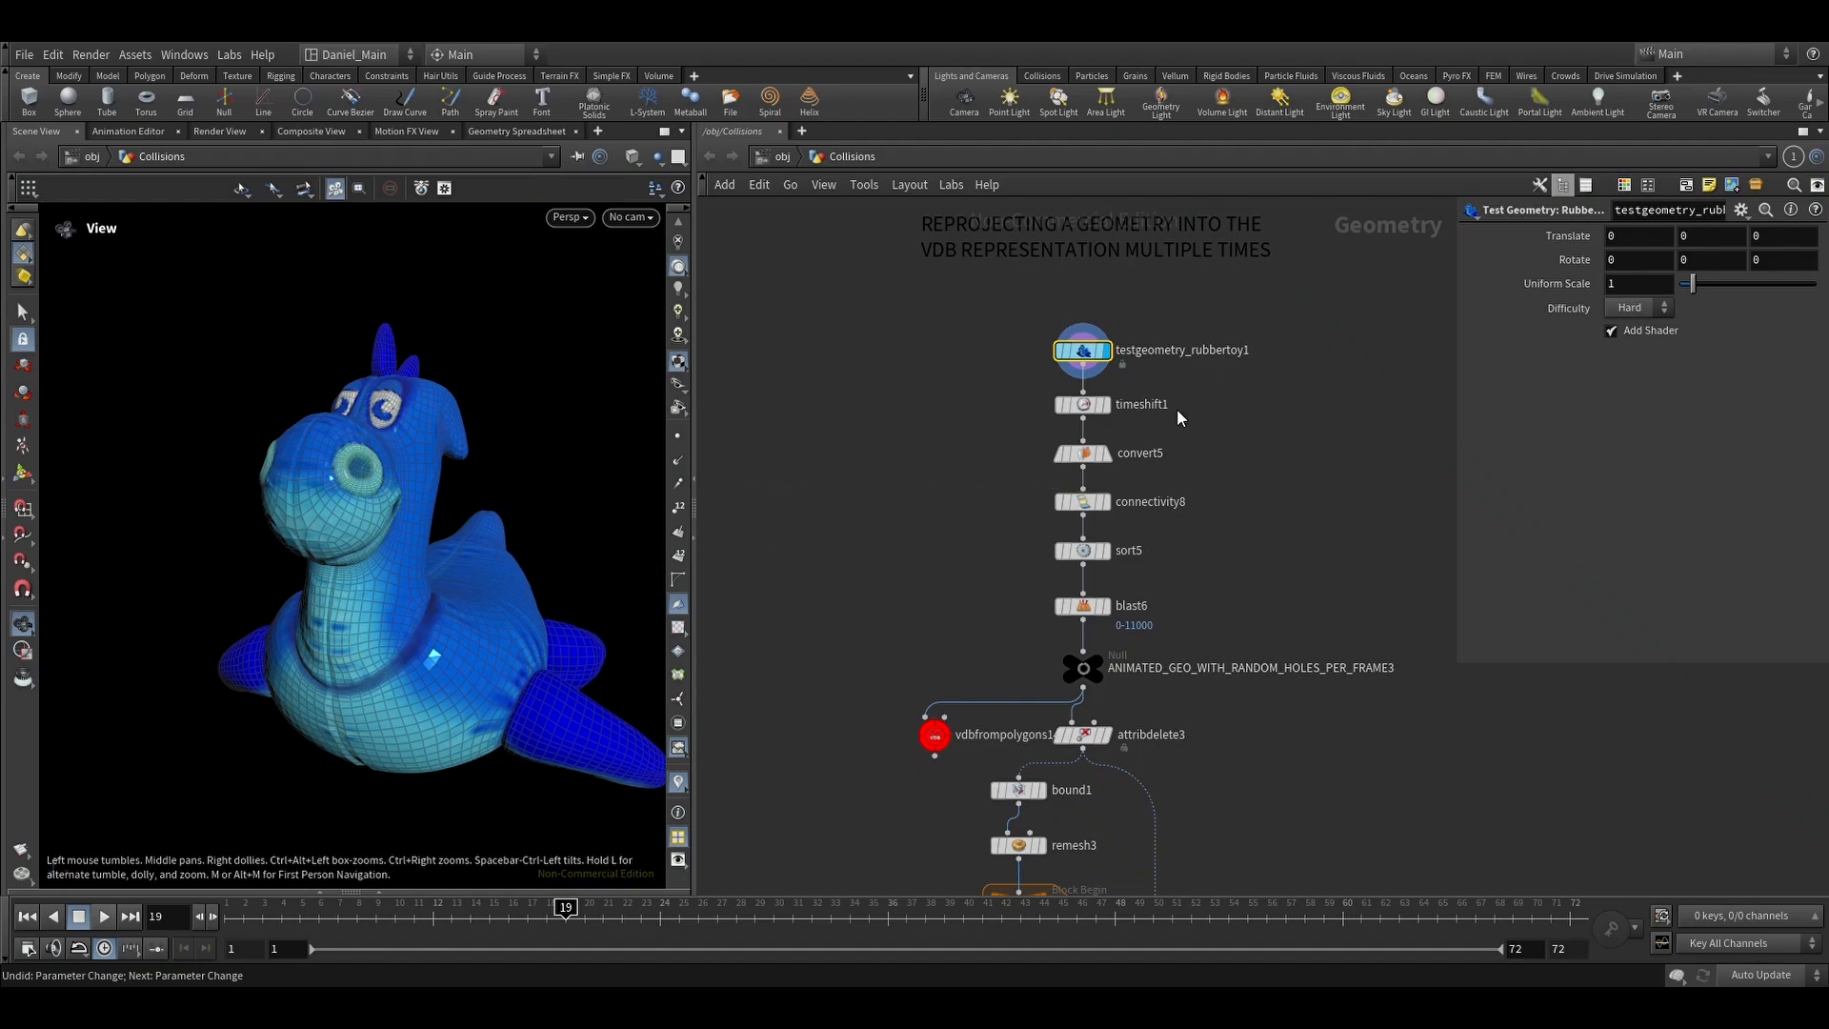
# Step: Display timeshift1 below testgeometry_rubbertoy1, bypass it, and review its Frame setting
pyautogui.moveTo(415, 609); pyautogui.dragTo(500, 600, button='right')
pyautogui.moveTo(391, 583); pyautogui.dragTo(337, 564)
pyautogui.press('r')
pyautogui.moveTo(1261, 376); pyautogui.dragTo(1094, 402)
pyautogui.click(1092, 413)
pyautogui.scroll(3, 1210, 434)
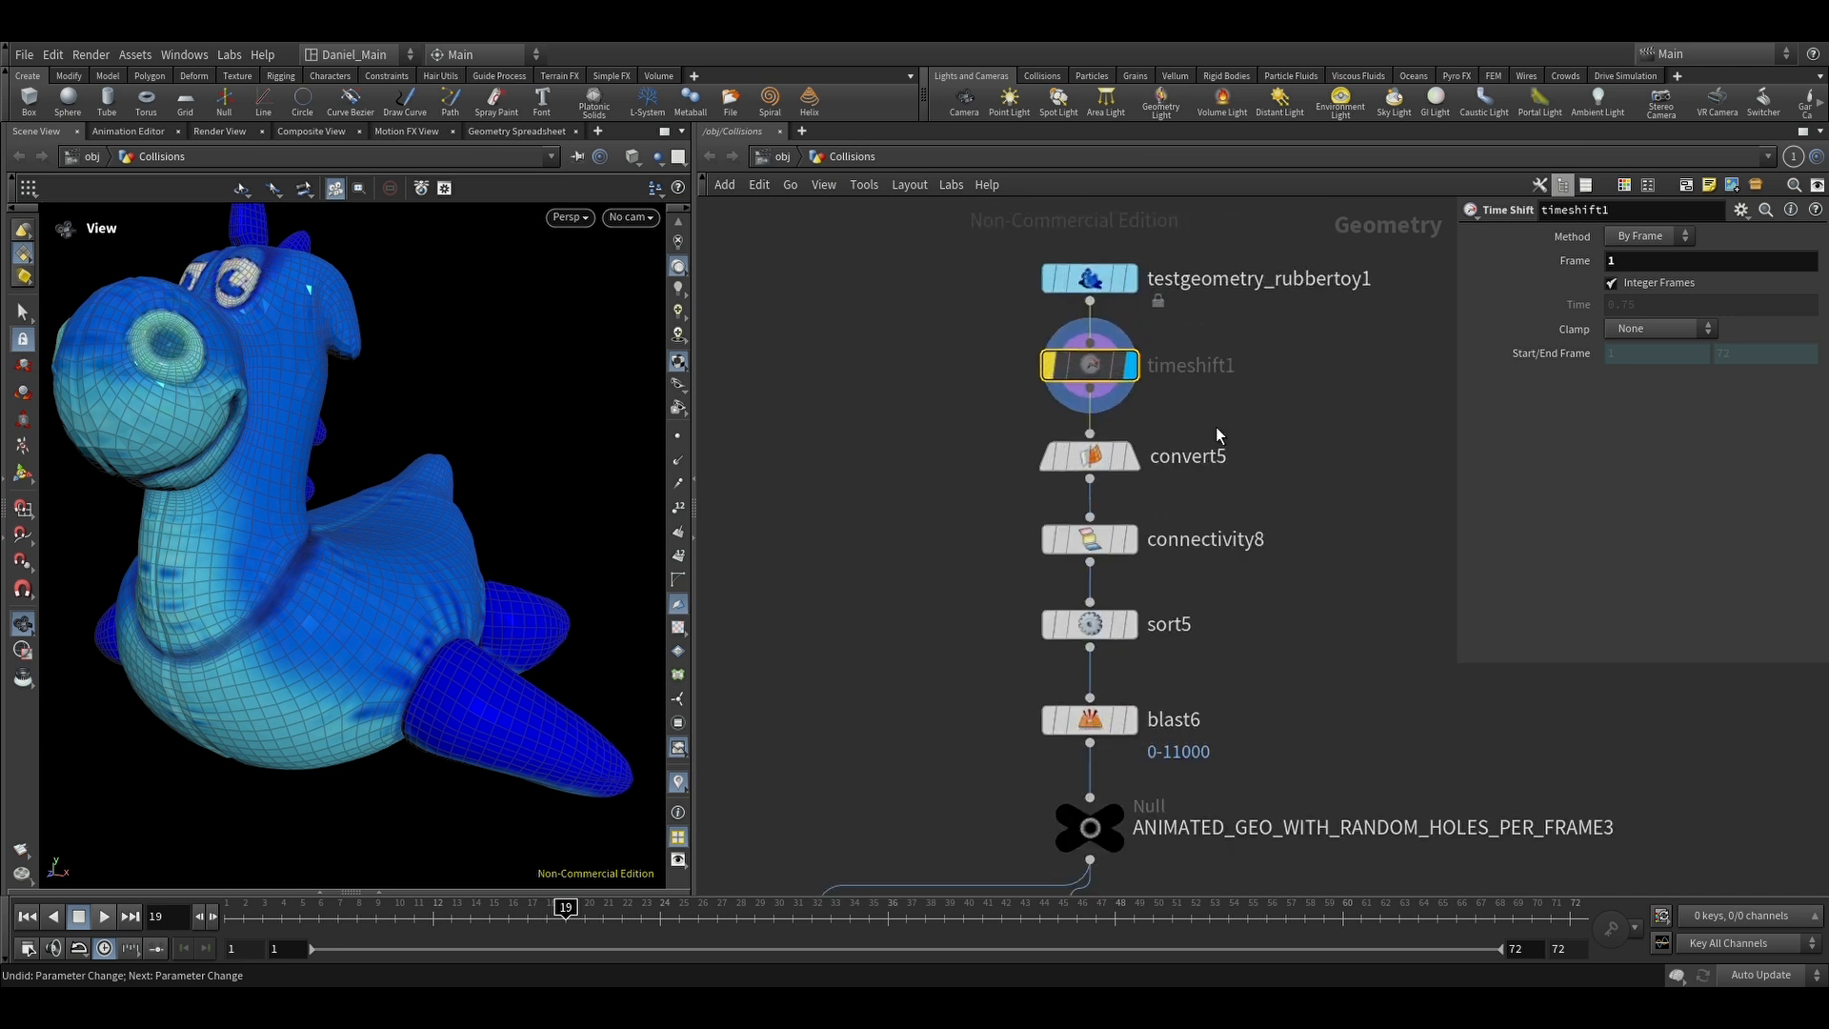
# Step: Display convert5 and connectivity8 one after the other, bypassing both nodes
pyautogui.click(1130, 456)
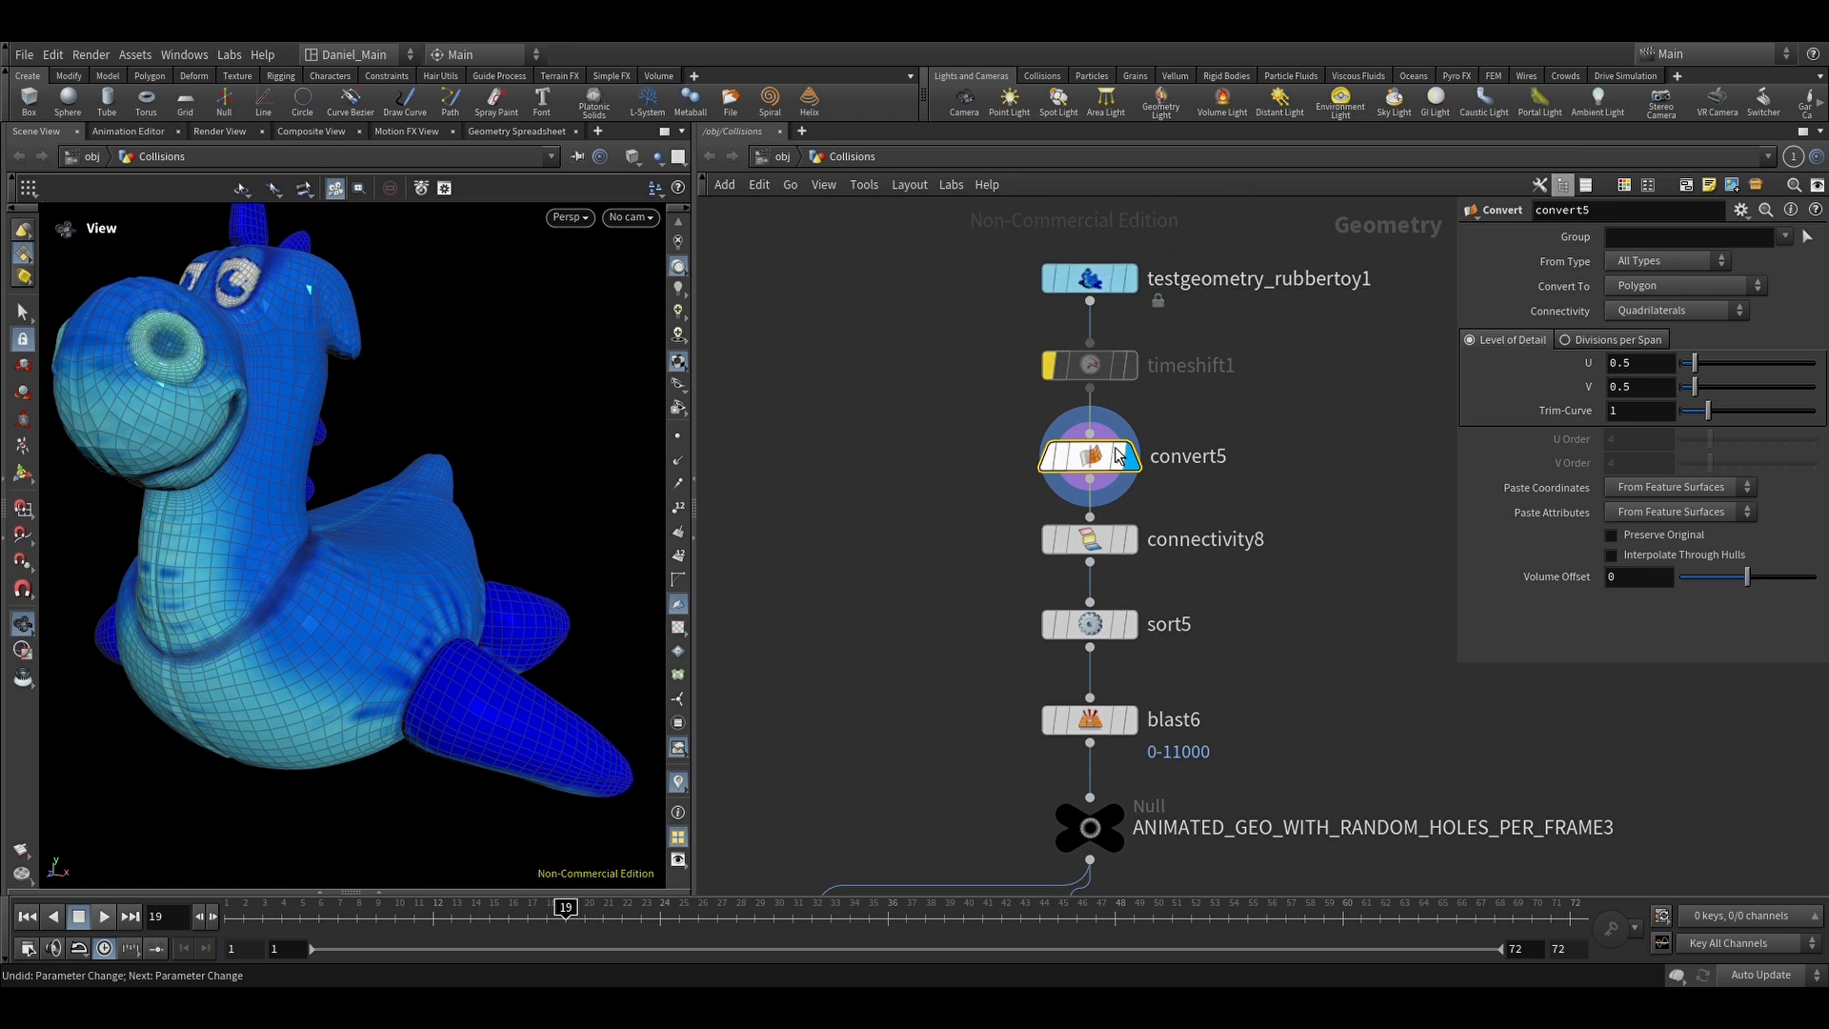
pyautogui.click(1046, 411)
pyautogui.click(1131, 540)
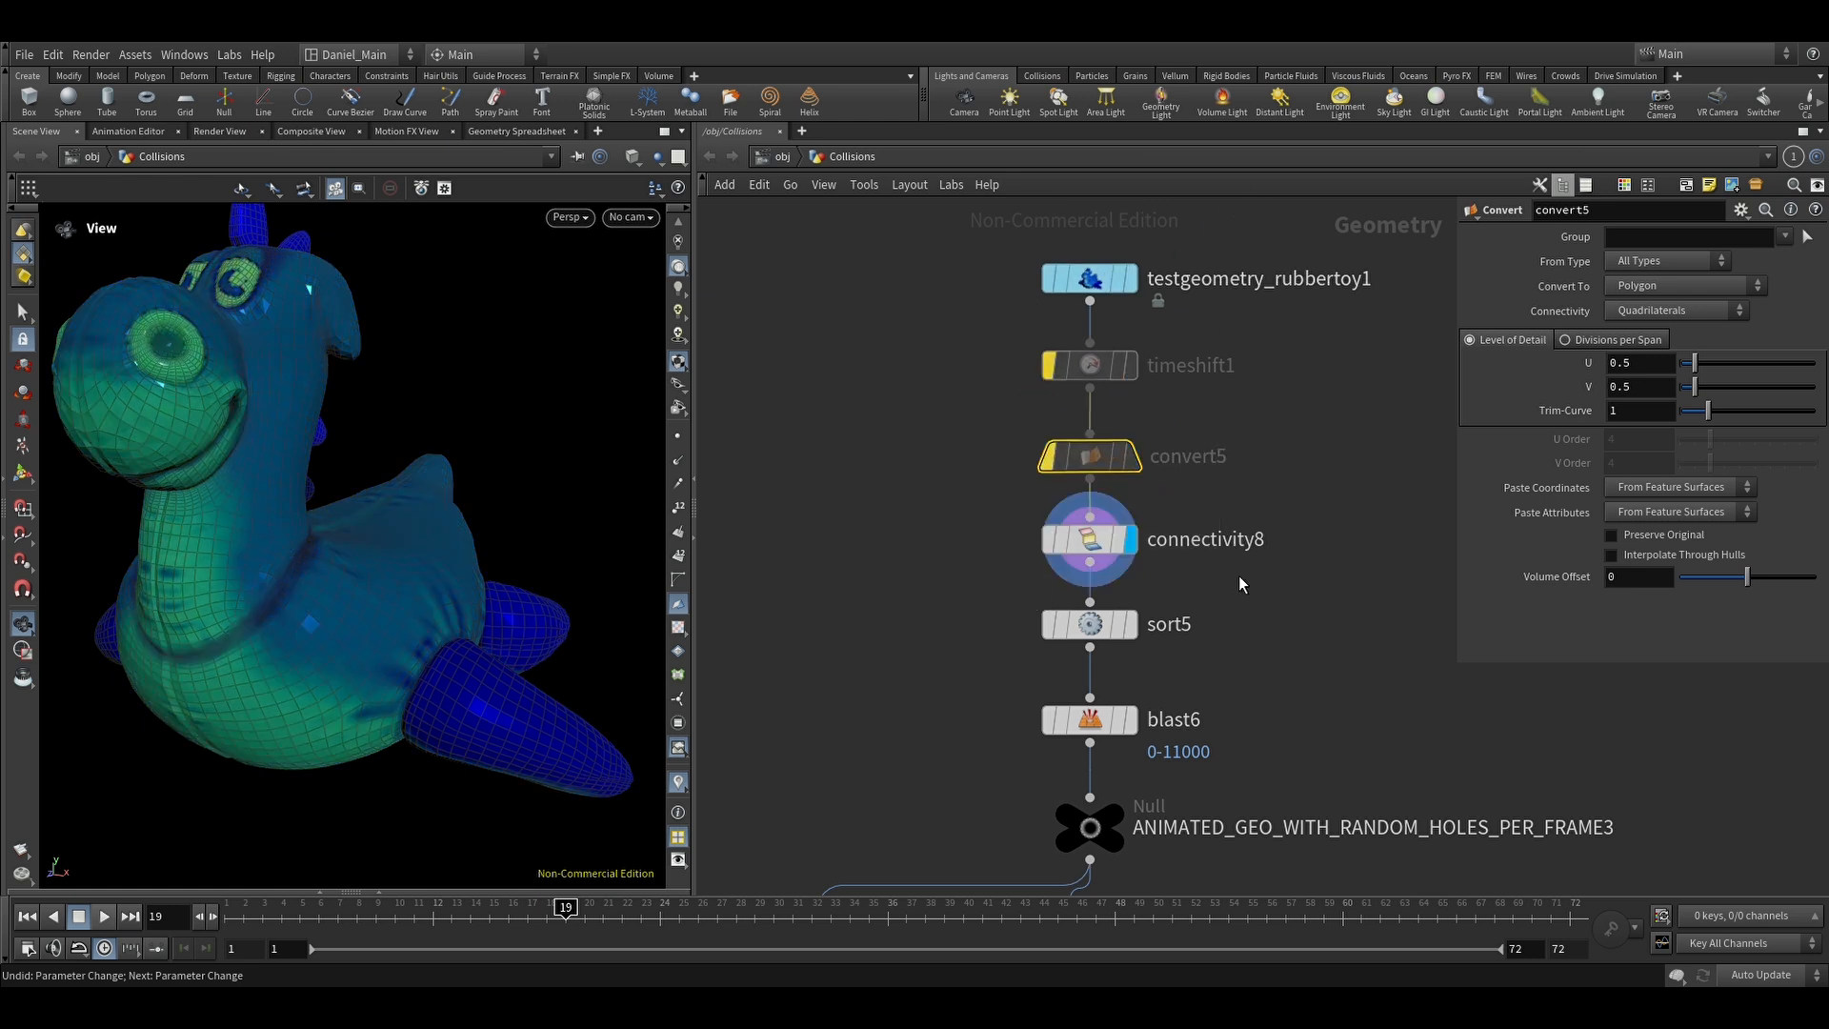
pyautogui.click(1086, 540)
pyautogui.moveTo(409, 562); pyautogui.dragTo(356, 588)
pyautogui.moveTo(1106, 549)
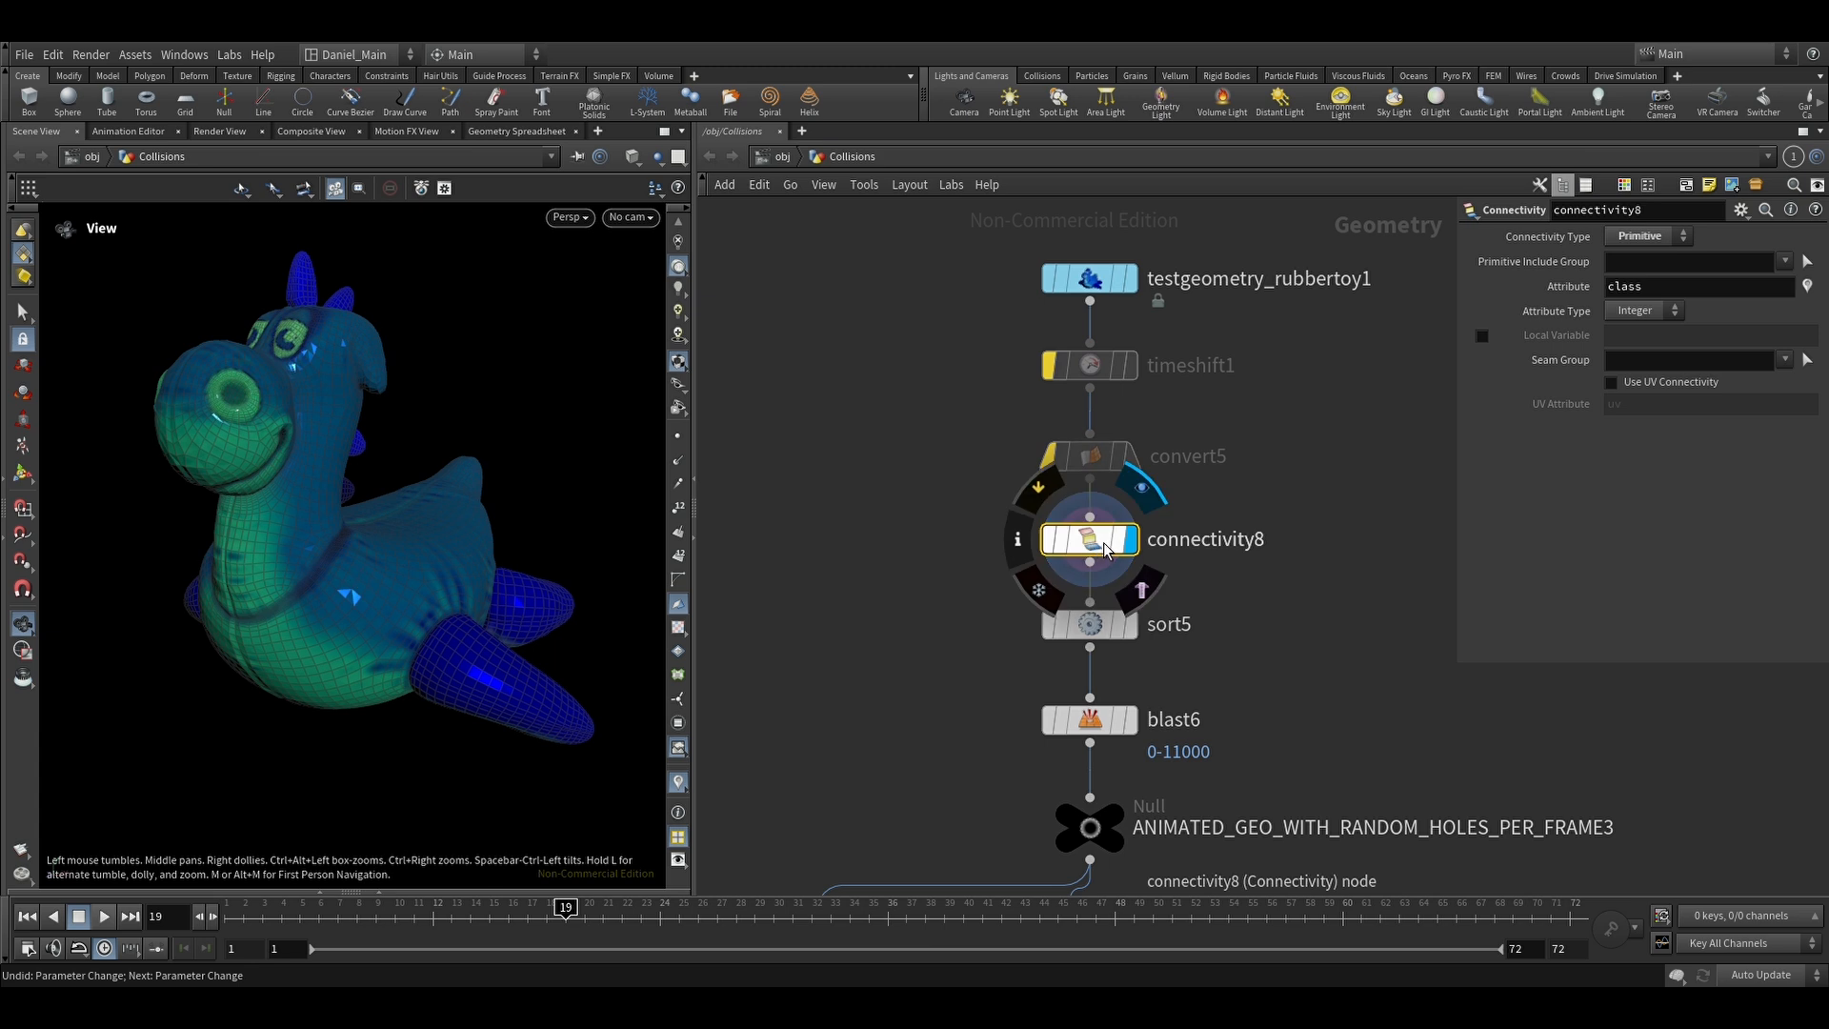
pyautogui.click(1036, 490)
pyautogui.moveTo(963, 350); pyautogui.dragTo(1243, 598)
pyautogui.moveTo(1244, 598); pyautogui.dragTo(1233, 483, button='middle')
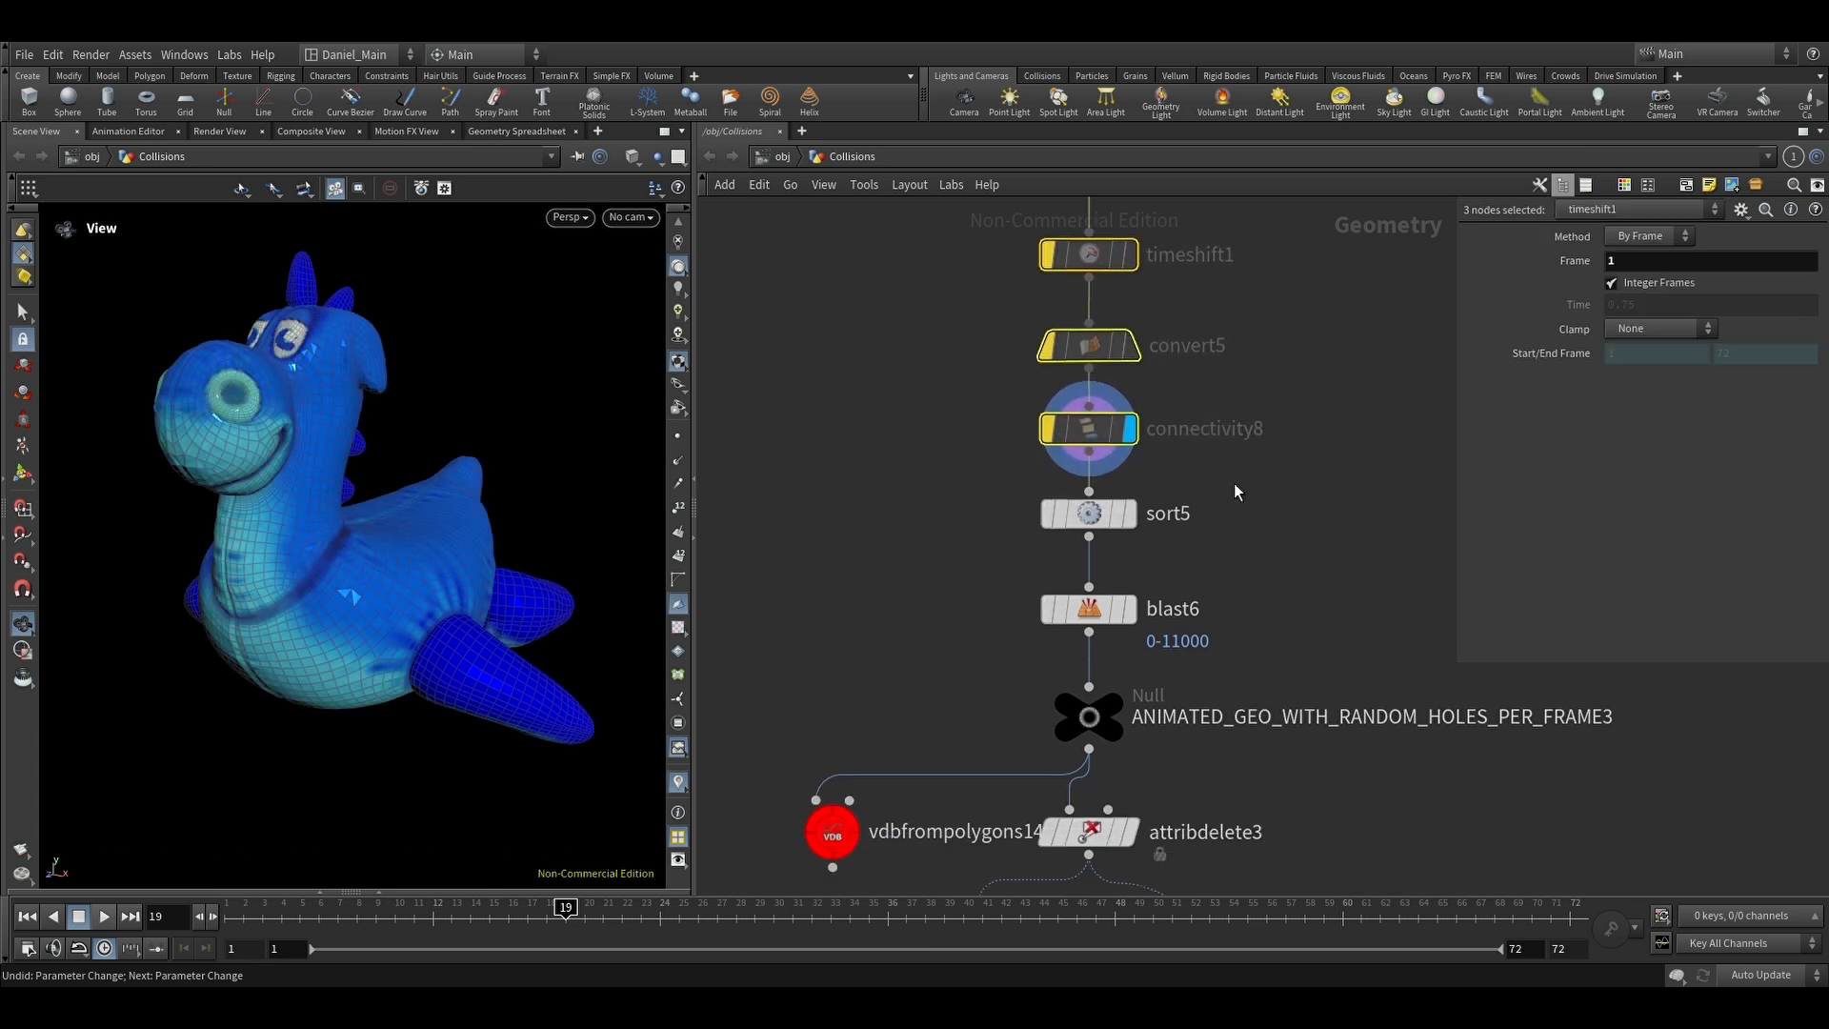
# Step: Review the settings of sort5, display blast6, and inspect the mesh with randomly deleted primitives
pyautogui.scroll(3, 1229, 484)
pyautogui.click(1043, 524)
pyautogui.click(1100, 662)
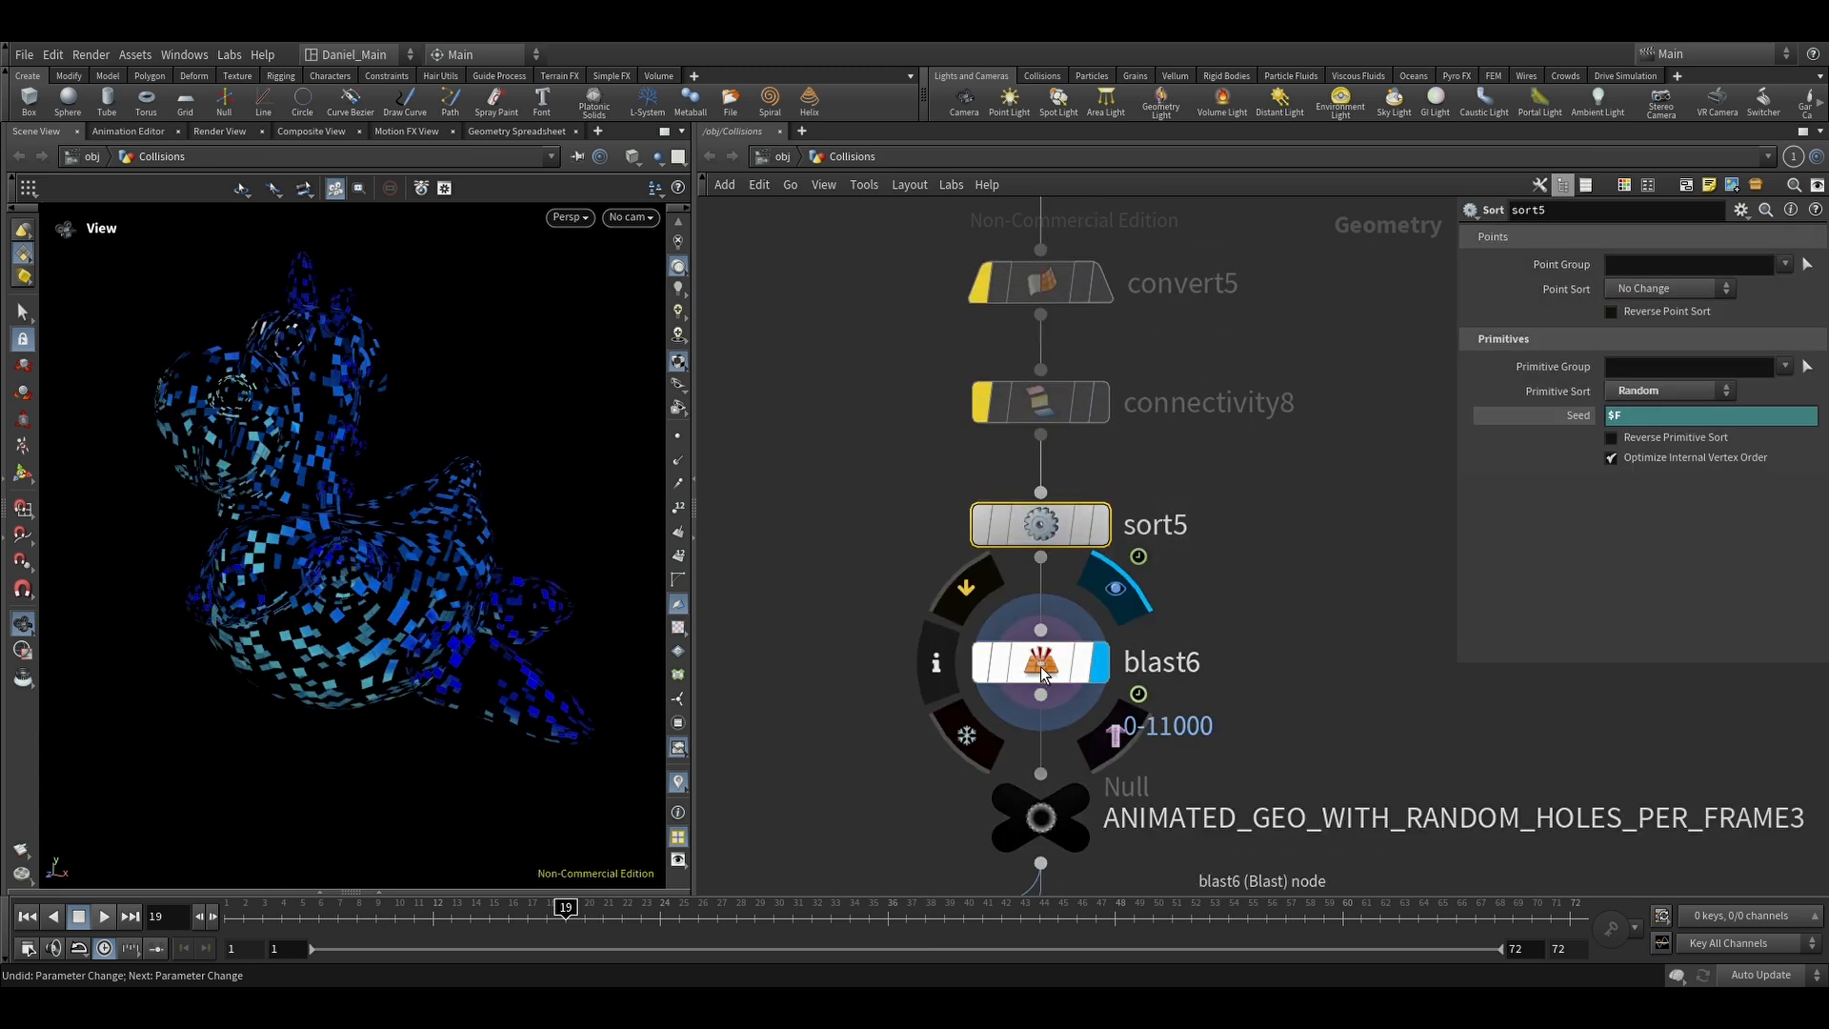
pyautogui.click(1043, 673)
pyautogui.moveTo(363, 552); pyautogui.dragTo(609, 612)
# Step: Display vdbfrompolygons14 and inspect the VDB built directly from the holed rubber toy
pyautogui.moveTo(890, 715); pyautogui.dragTo(1066, 400, button='middle')
pyautogui.click(868, 649)
pyautogui.click(848, 681)
pyautogui.moveTo(334, 505); pyautogui.dragTo(581, 543)
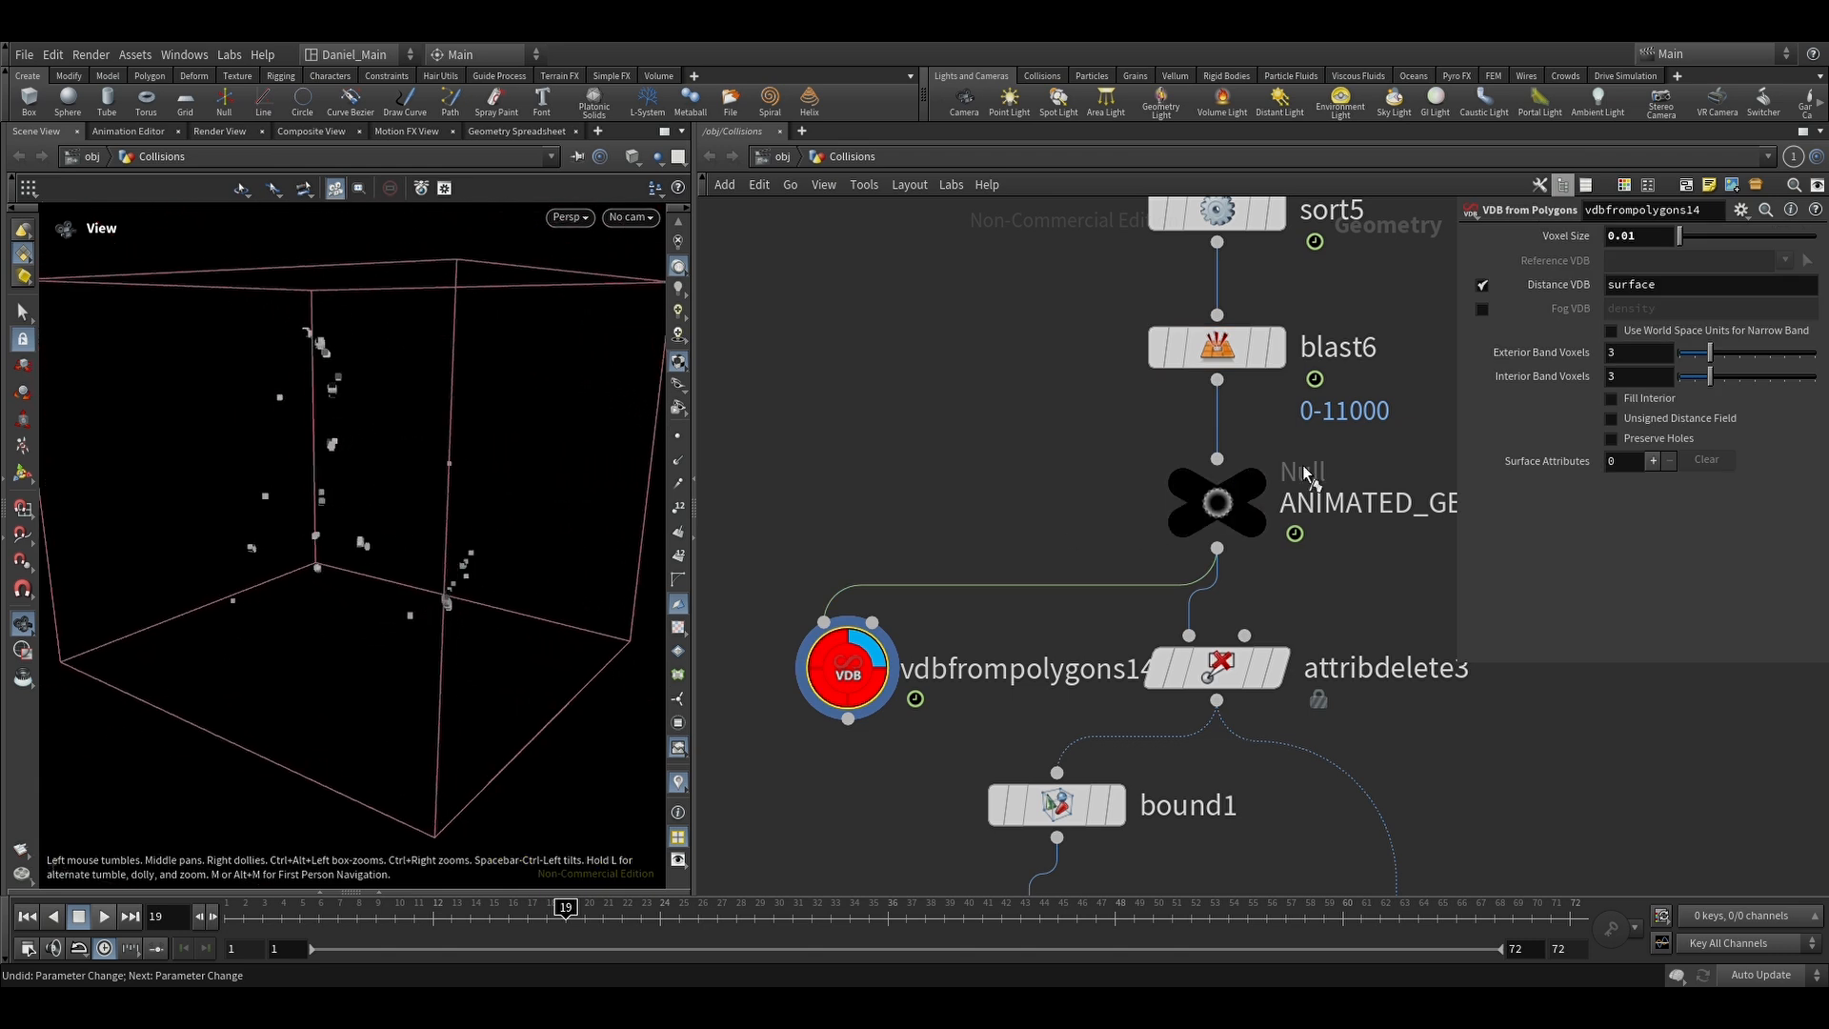
# Step: Display attribdelete3 and the bound1 box in turn, and open the bound1 settings
pyautogui.press('r')
pyautogui.click(1217, 522)
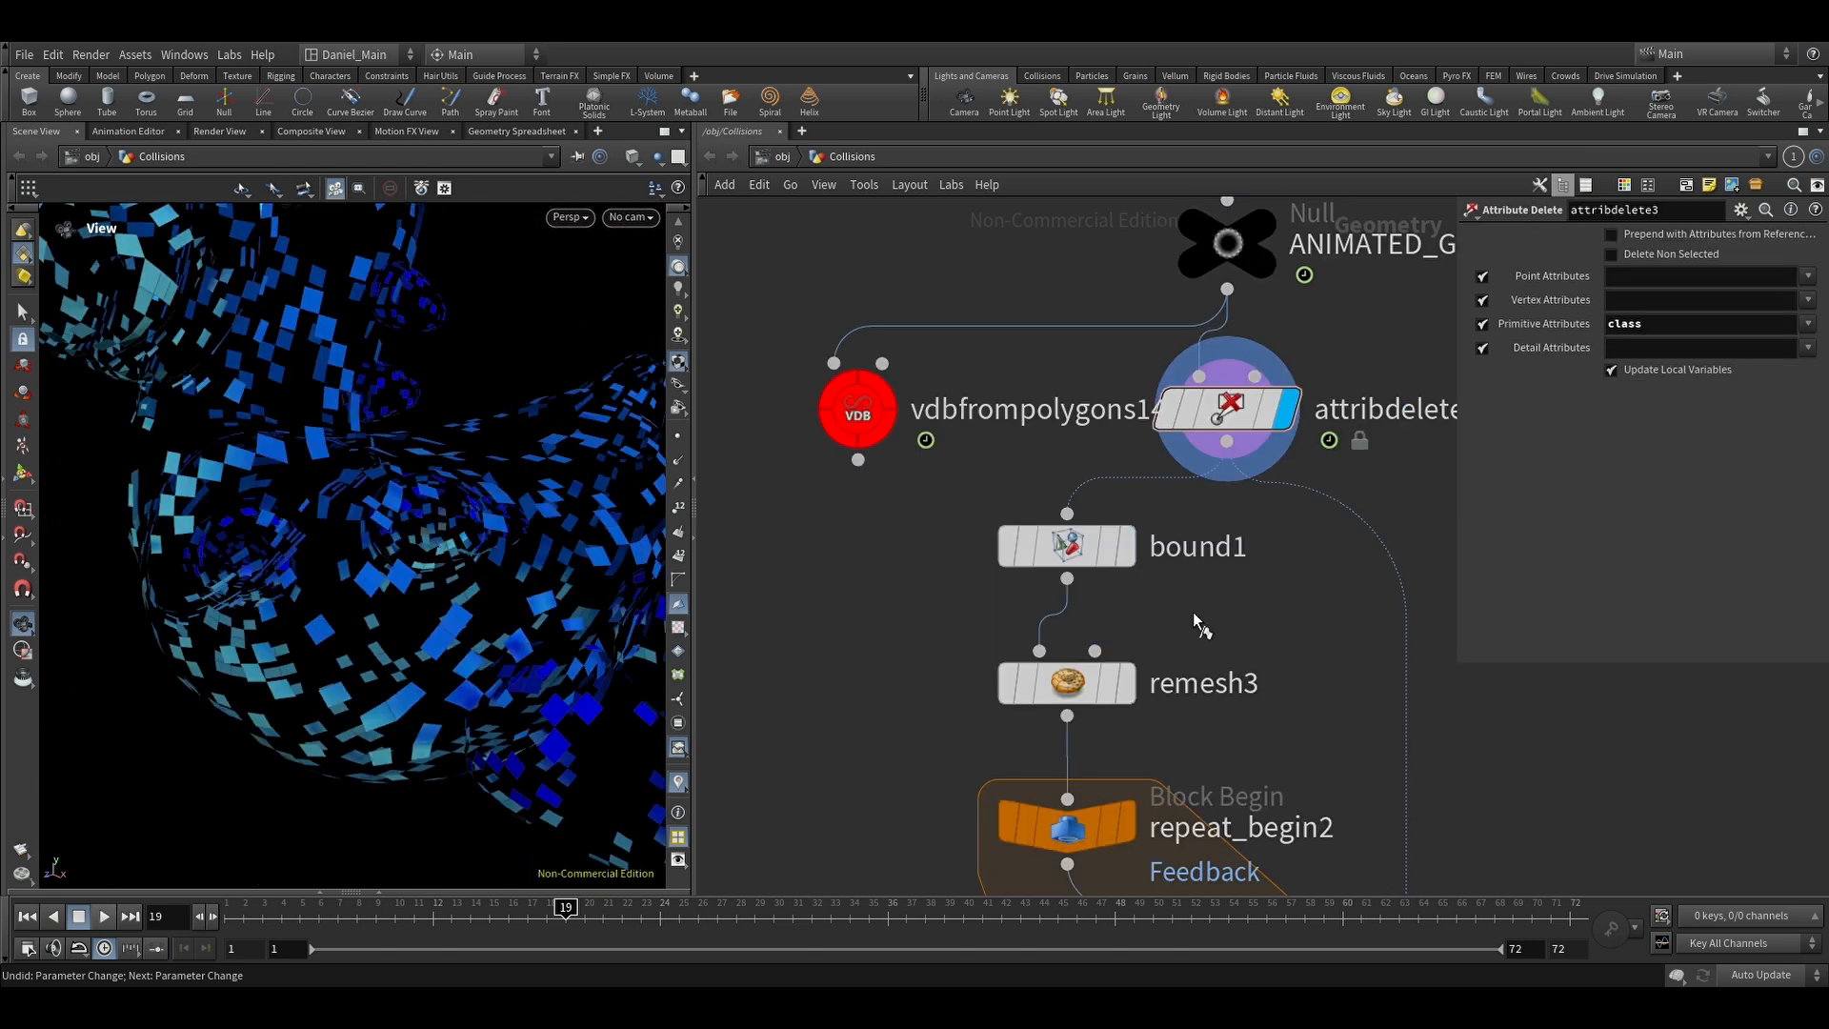
pyautogui.press('r')
pyautogui.click(1071, 548)
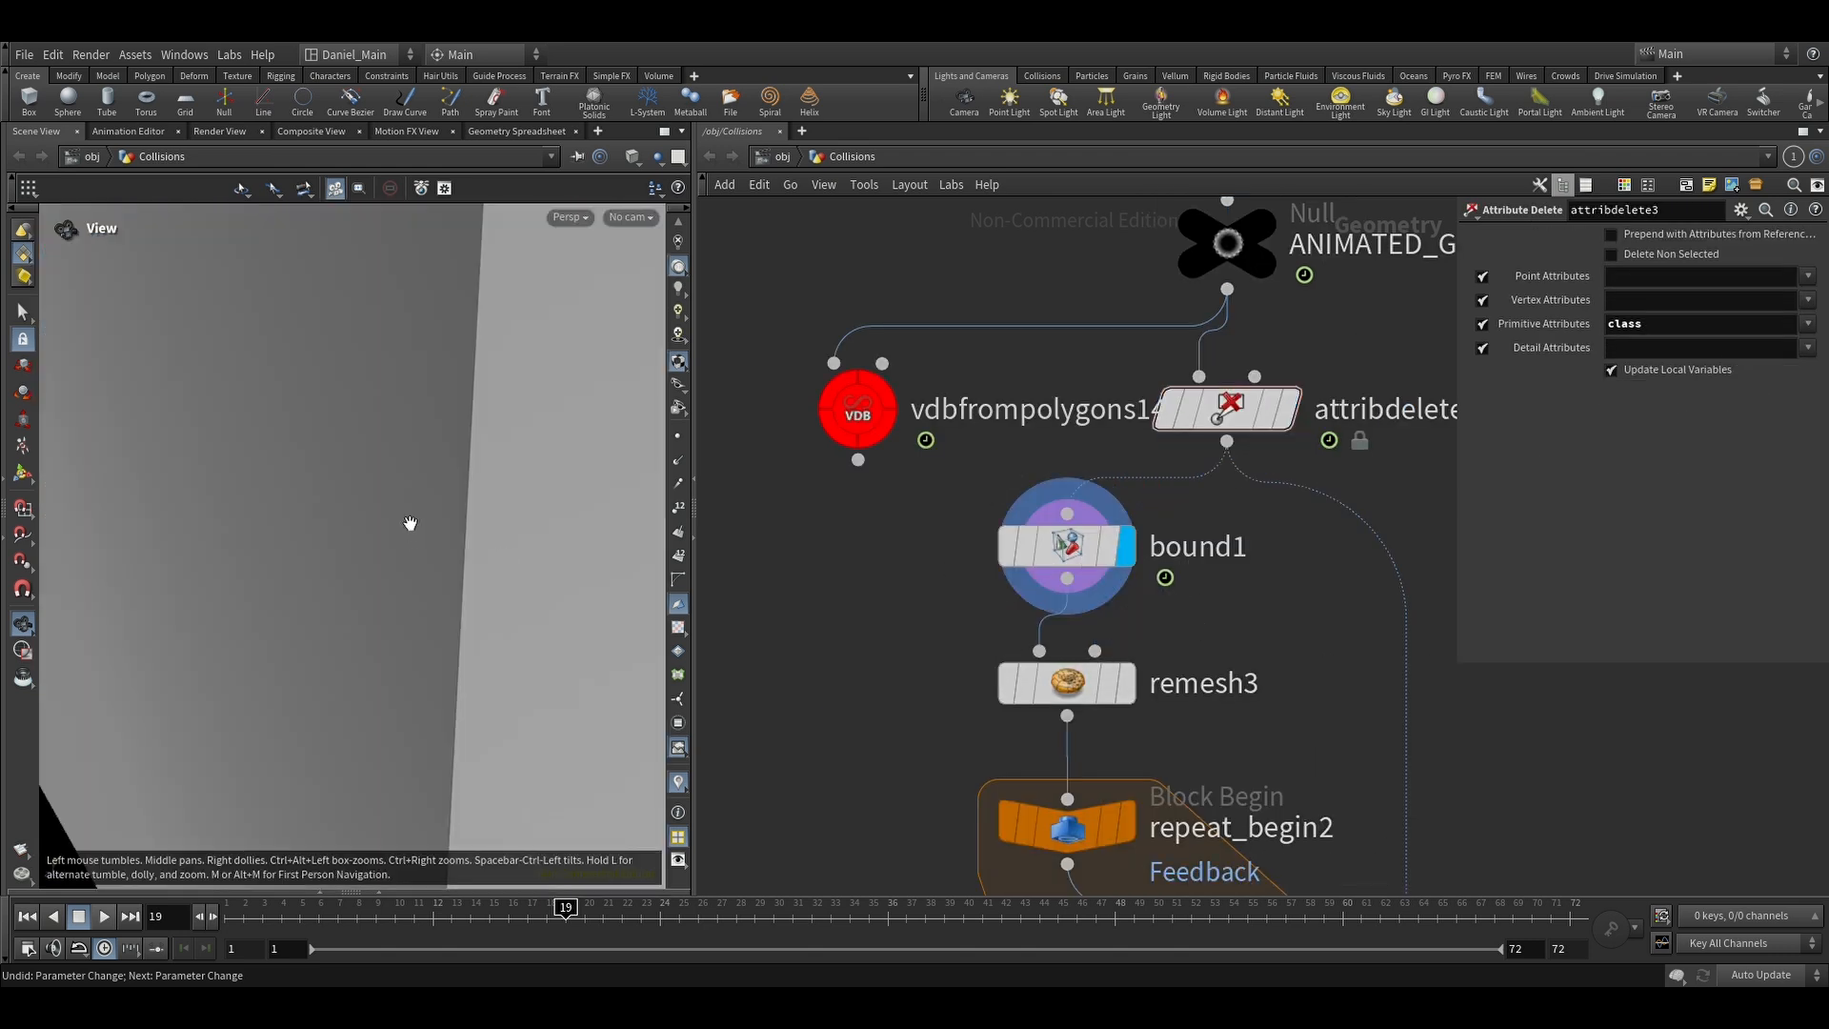
pyautogui.moveTo(411, 523); pyautogui.dragTo(305, 633, button='right')
pyautogui.moveTo(306, 633); pyautogui.dragTo(437, 547)
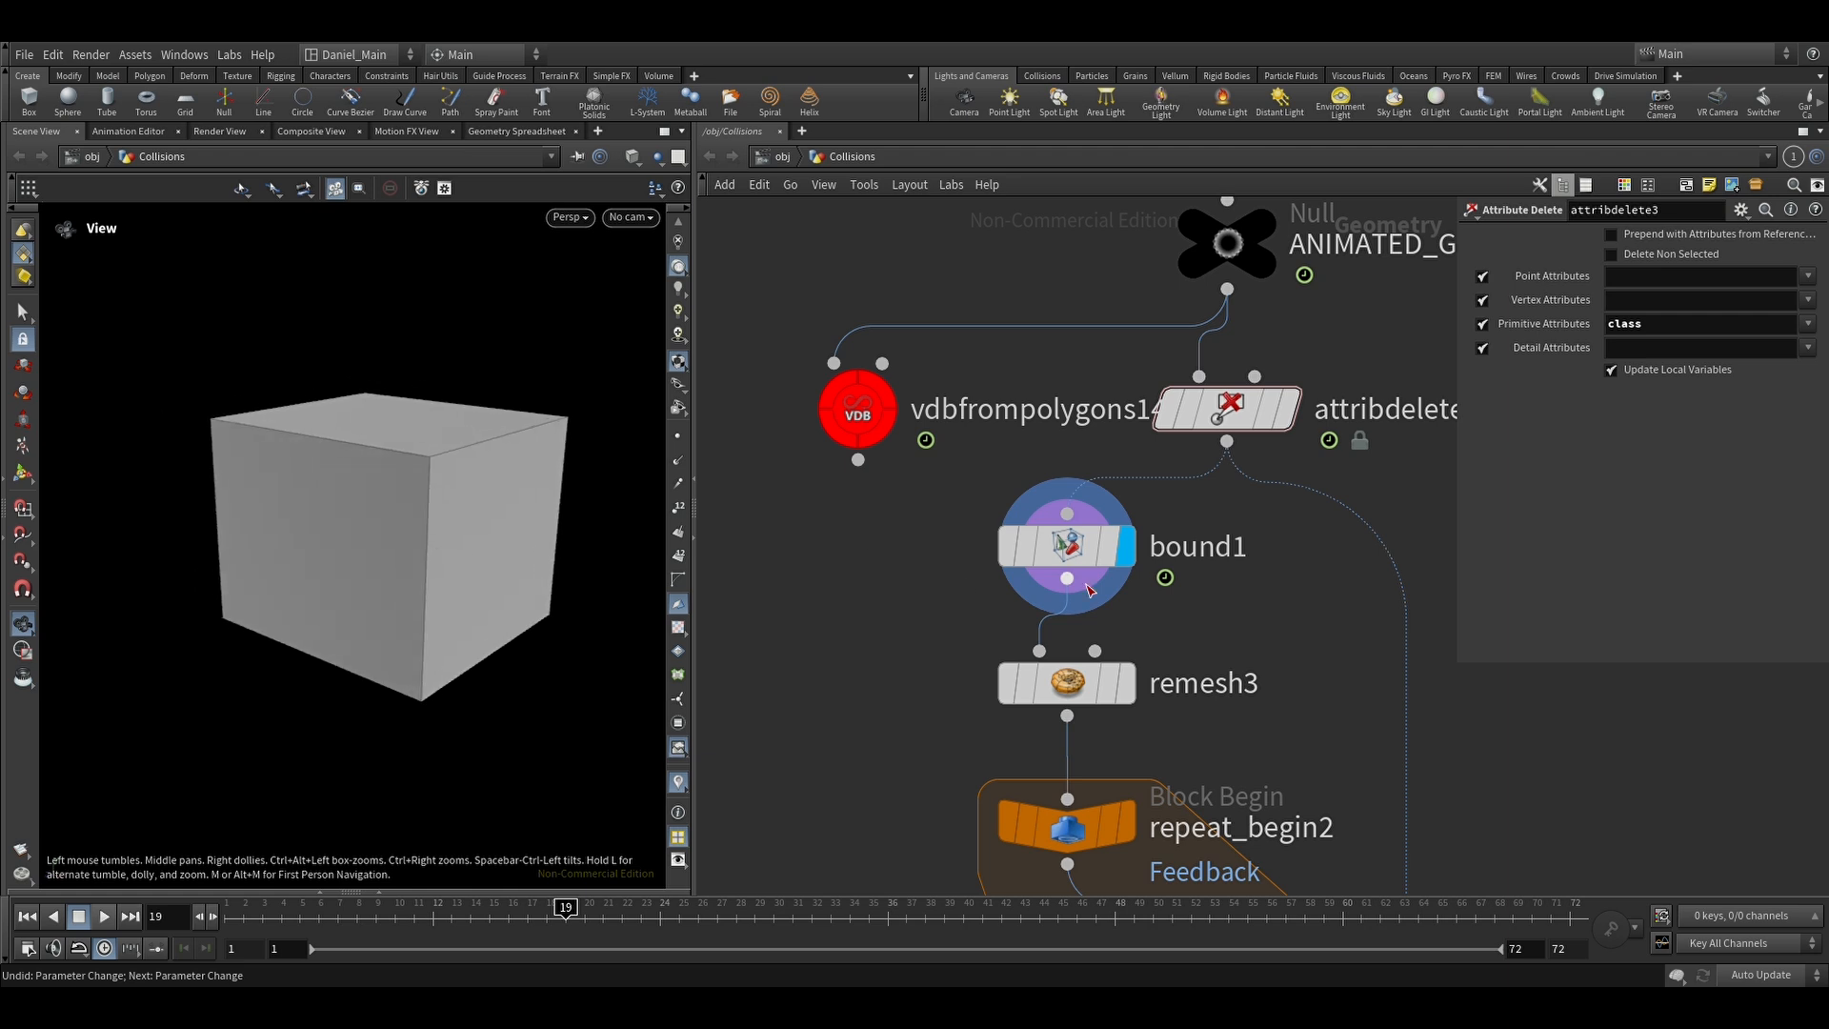
pyautogui.click(1072, 551)
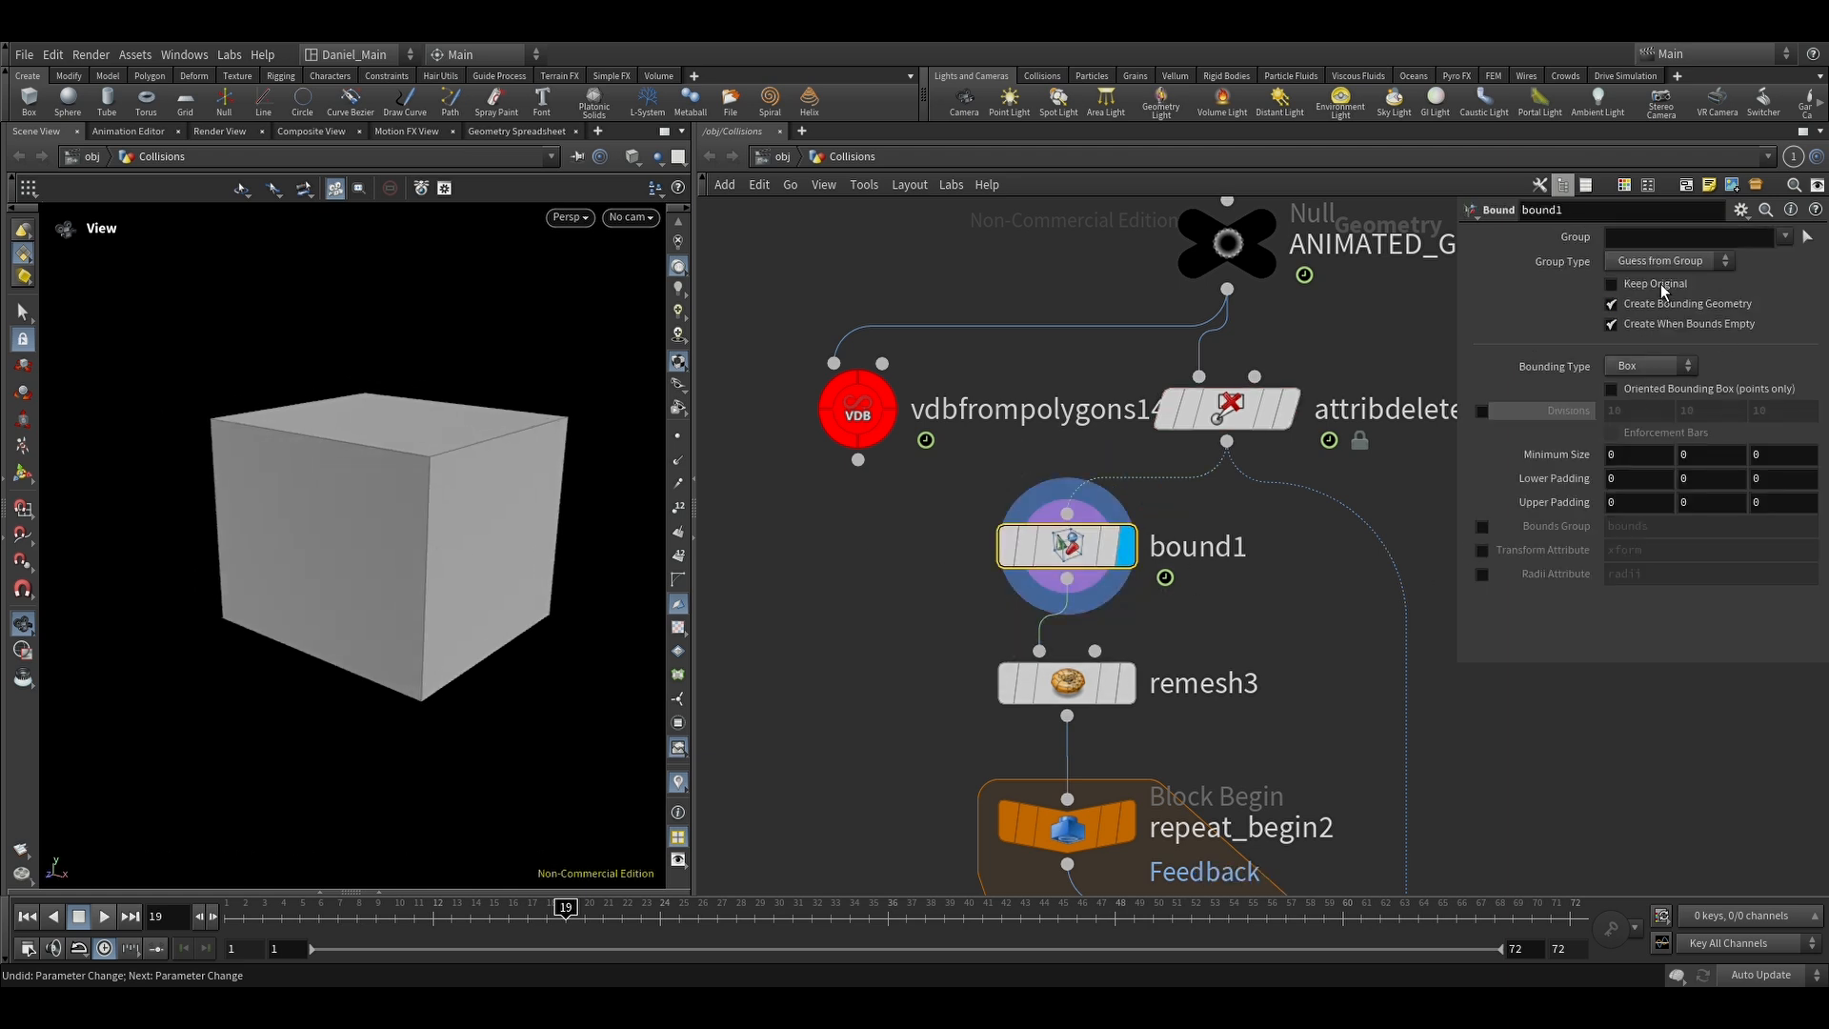
# Step: Display remesh3, open its settings, and inspect the dense triangulation of the bounding box up close
pyautogui.click(1128, 684)
pyautogui.click(1056, 690)
pyautogui.moveTo(267, 581); pyautogui.dragTo(314, 575)
pyautogui.moveTo(314, 575); pyautogui.dragTo(464, 510, button='right')
pyautogui.moveTo(464, 510); pyautogui.dragTo(297, 411)
pyautogui.moveTo(478, 503); pyautogui.dragTo(436, 493)
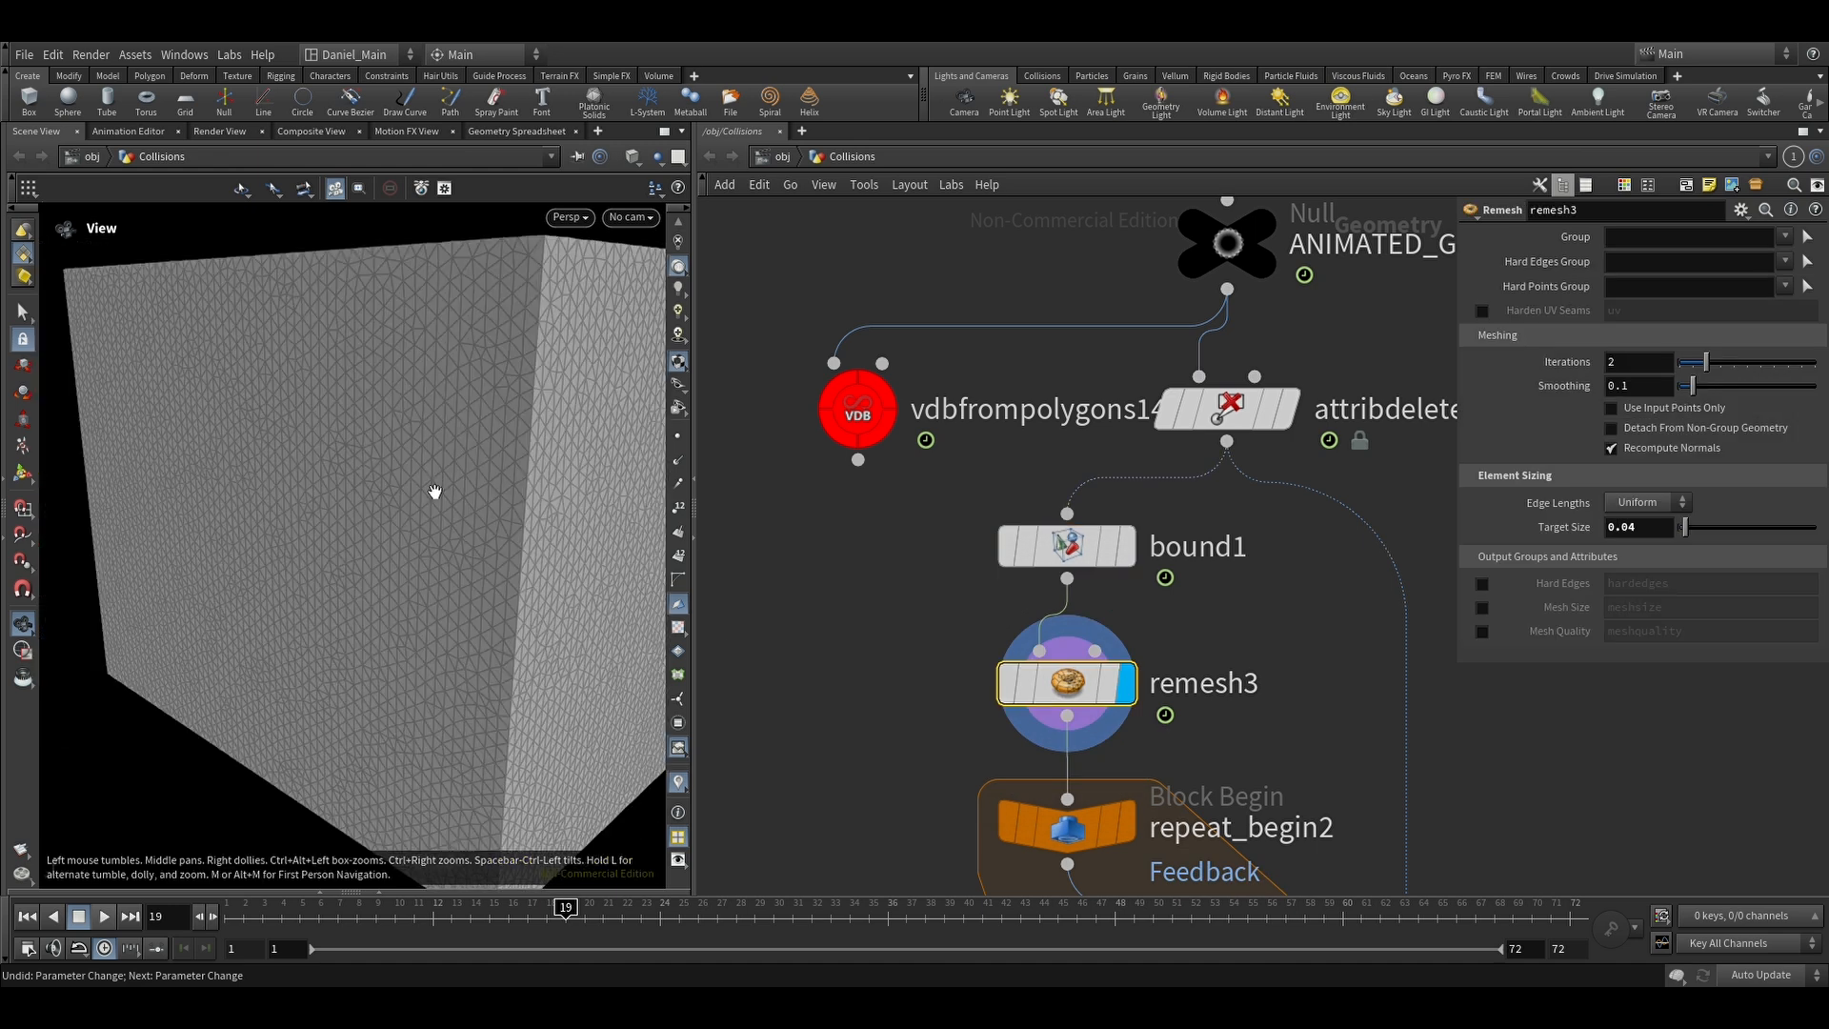
pyautogui.moveTo(437, 494); pyautogui.dragTo(367, 543, button='right')
# Step: Display the repeat_begin2 feedback block below remesh3 and open its settings
pyautogui.moveTo(1302, 698); pyautogui.dragTo(1305, 410, button='middle')
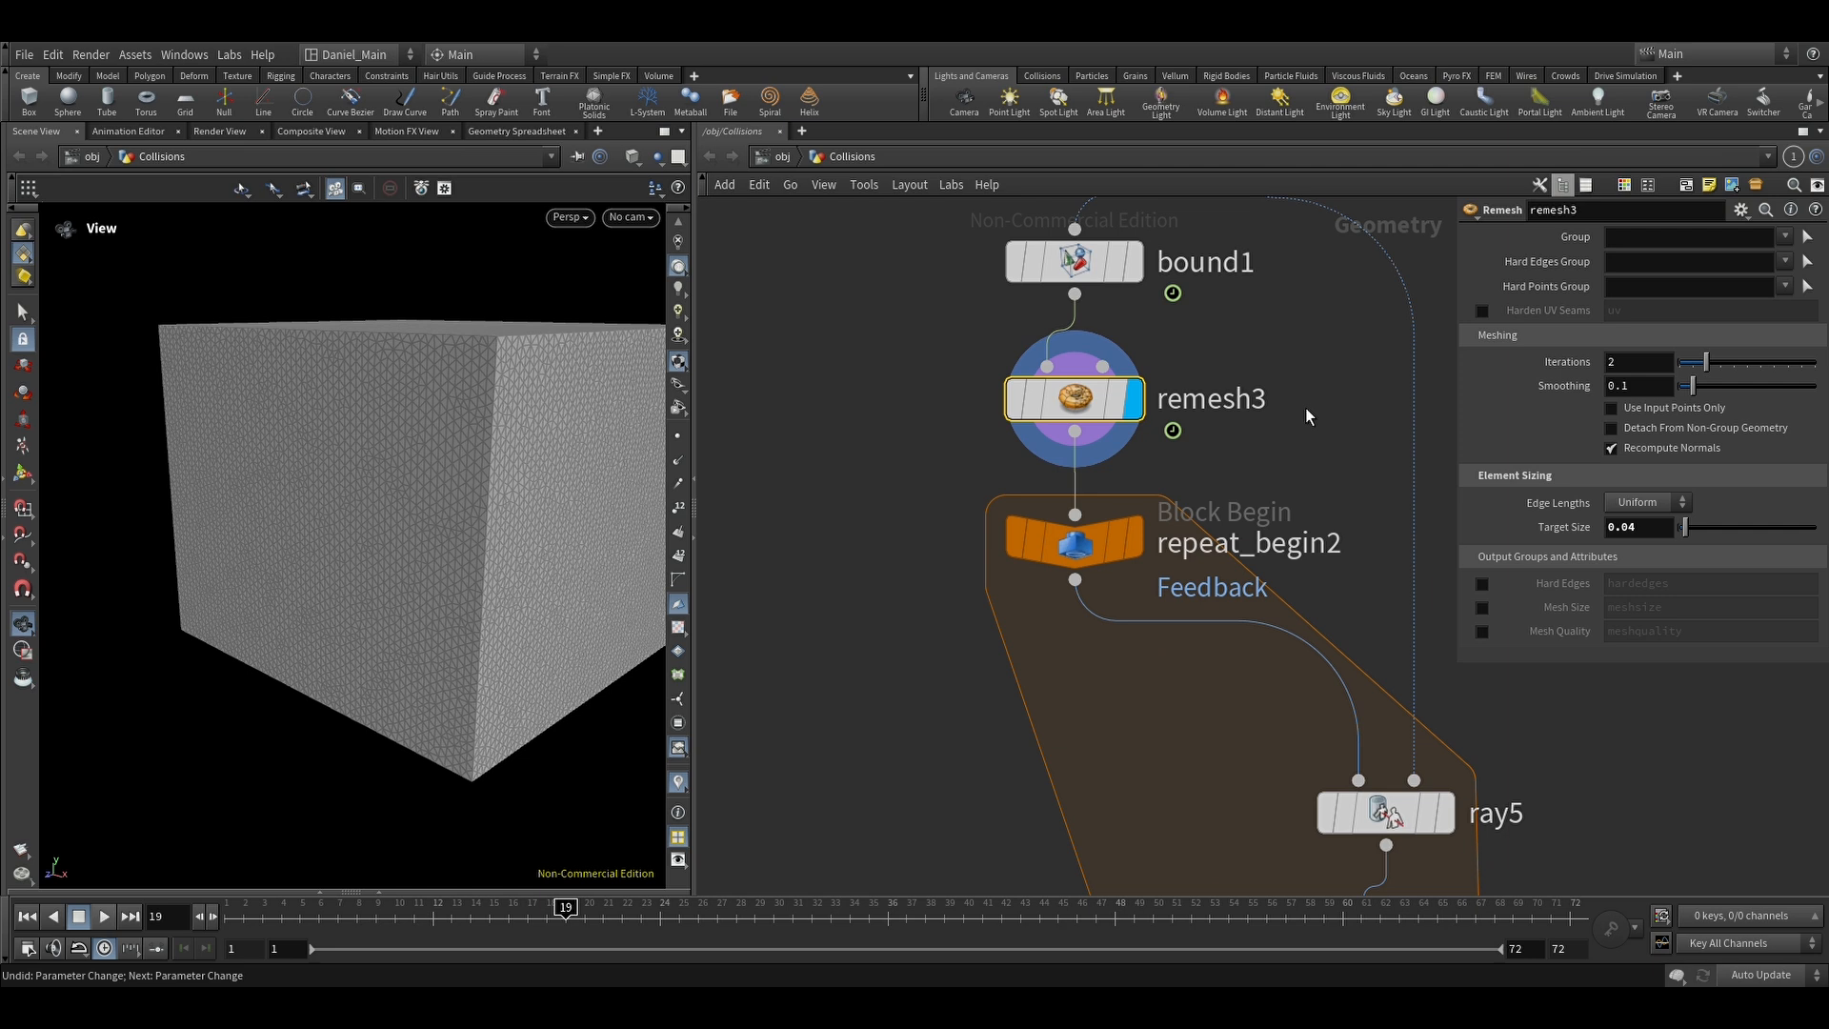
pyautogui.scroll(-3, 1305, 408)
pyautogui.press('r')
pyautogui.moveTo(1265, 466); pyautogui.dragTo(1118, 527)
pyautogui.click(1155, 507)
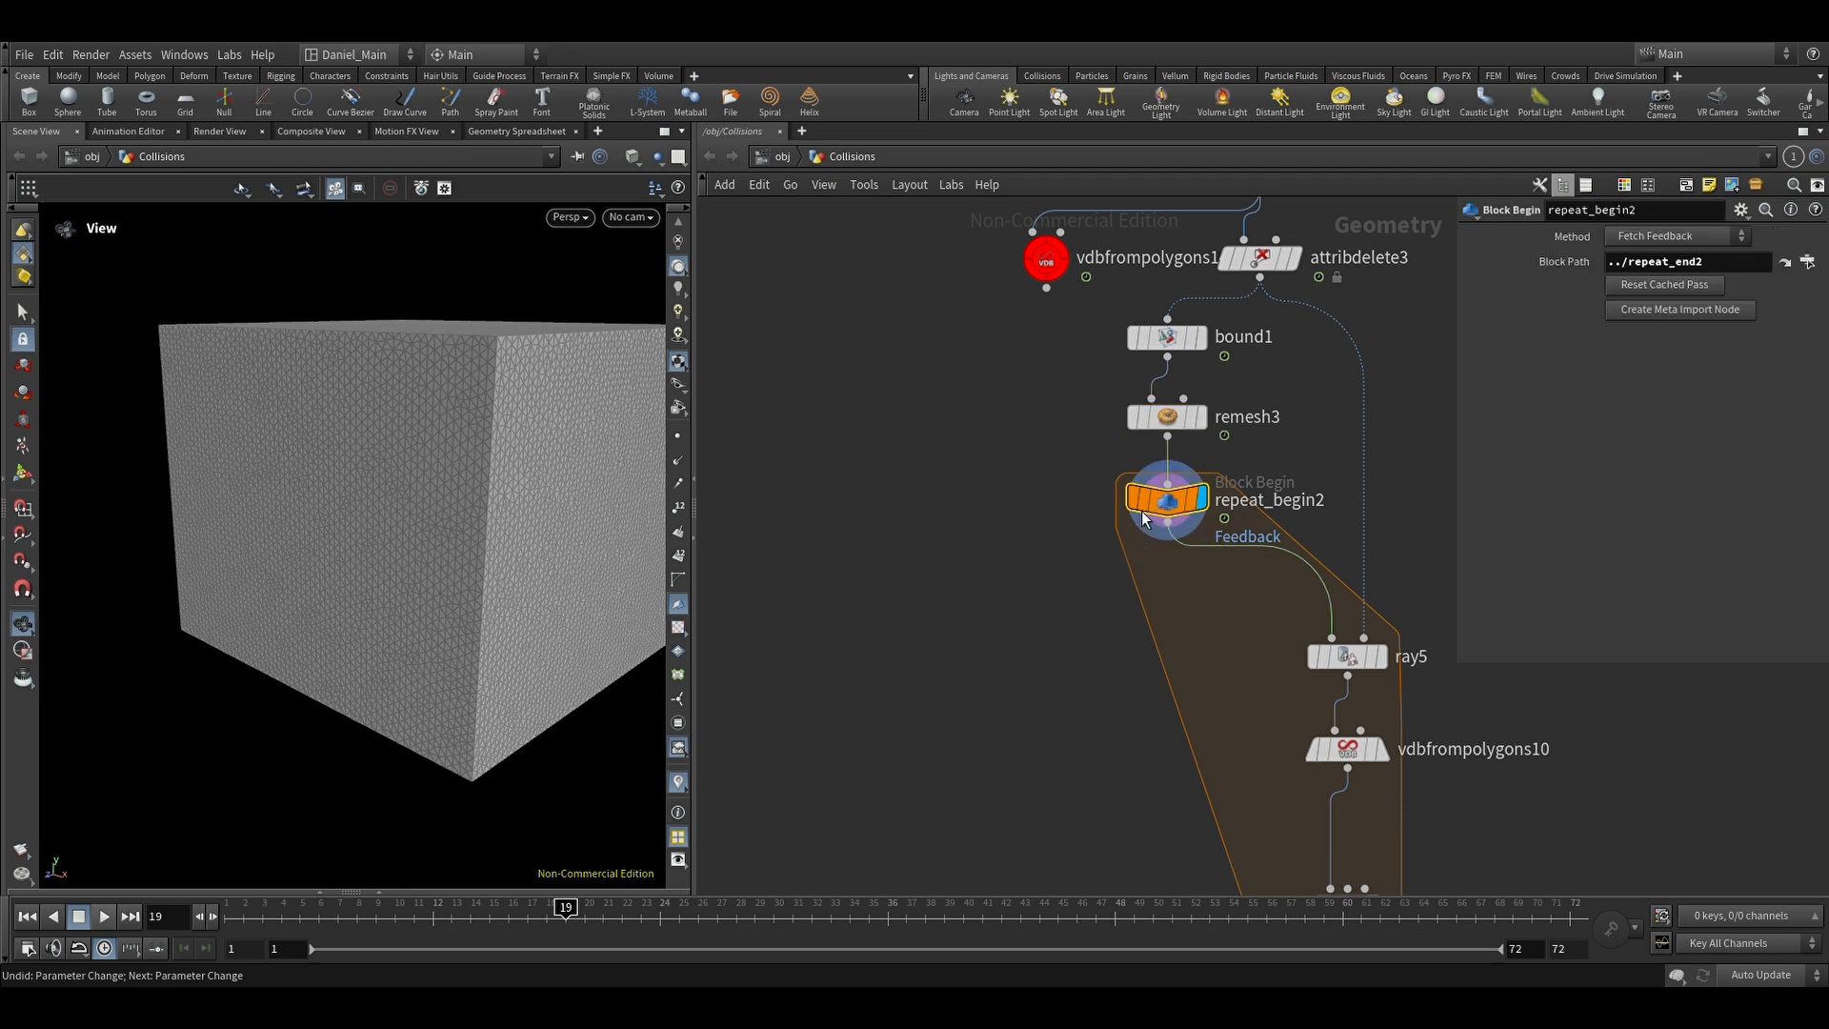
# Step: Display ray5, review its Minimum Distance settings, and compare the projected mesh with the repeat_begin2 input
pyautogui.moveTo(1279, 597); pyautogui.dragTo(1052, 514, button='middle')
pyautogui.scroll(2, 1058, 526)
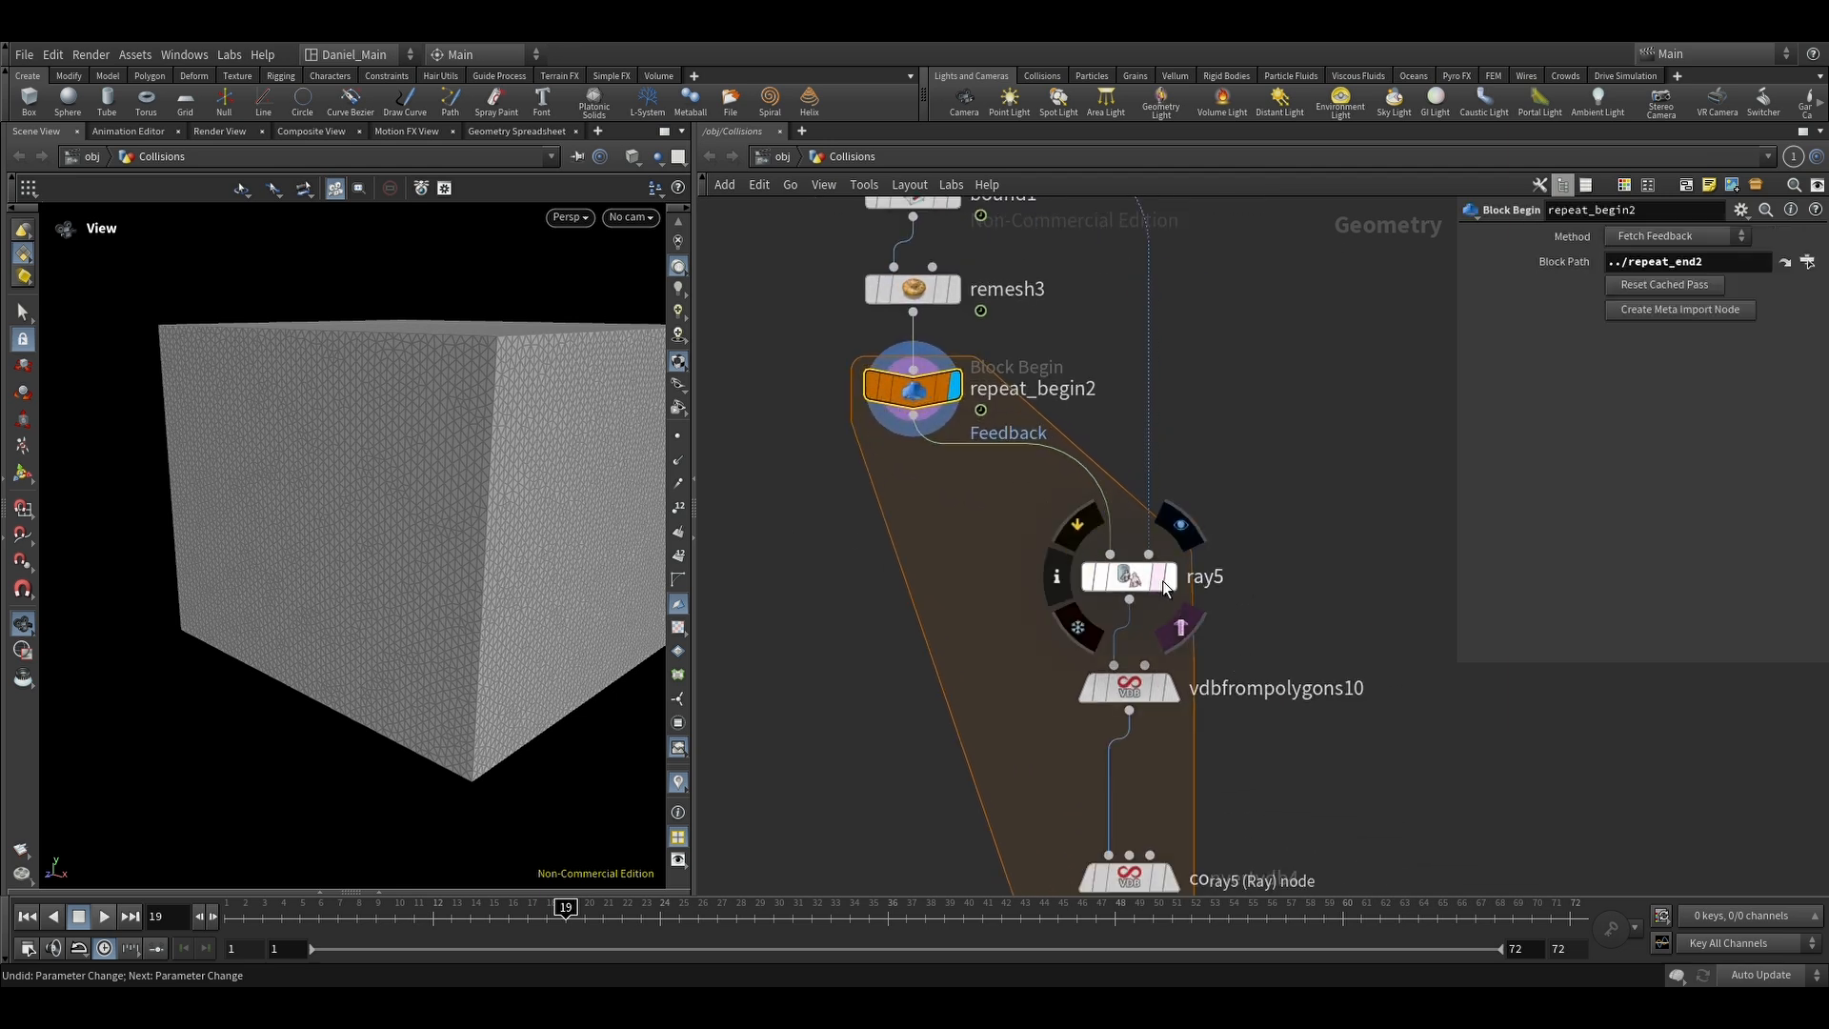
pyautogui.click(1177, 529)
pyautogui.click(1141, 575)
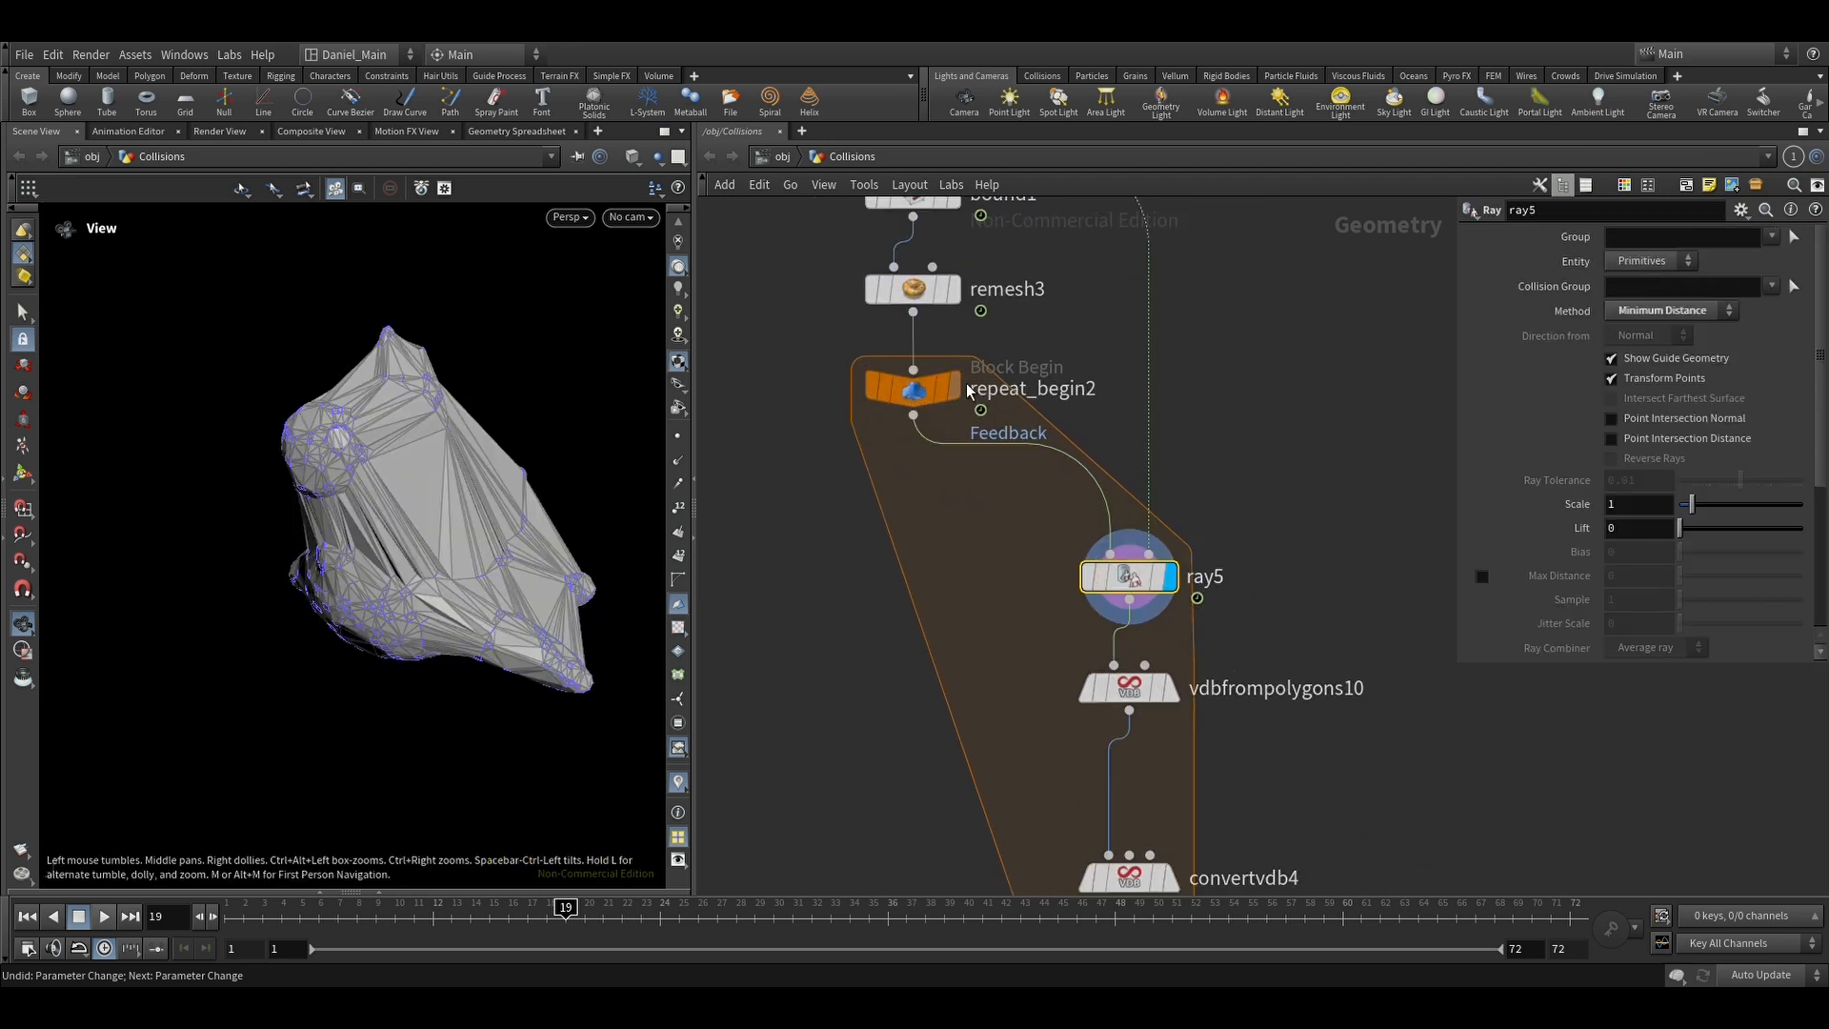
pyautogui.click(956, 387)
pyautogui.click(1170, 576)
pyautogui.moveTo(1170, 576); pyautogui.dragTo(1245, 793, button='middle')
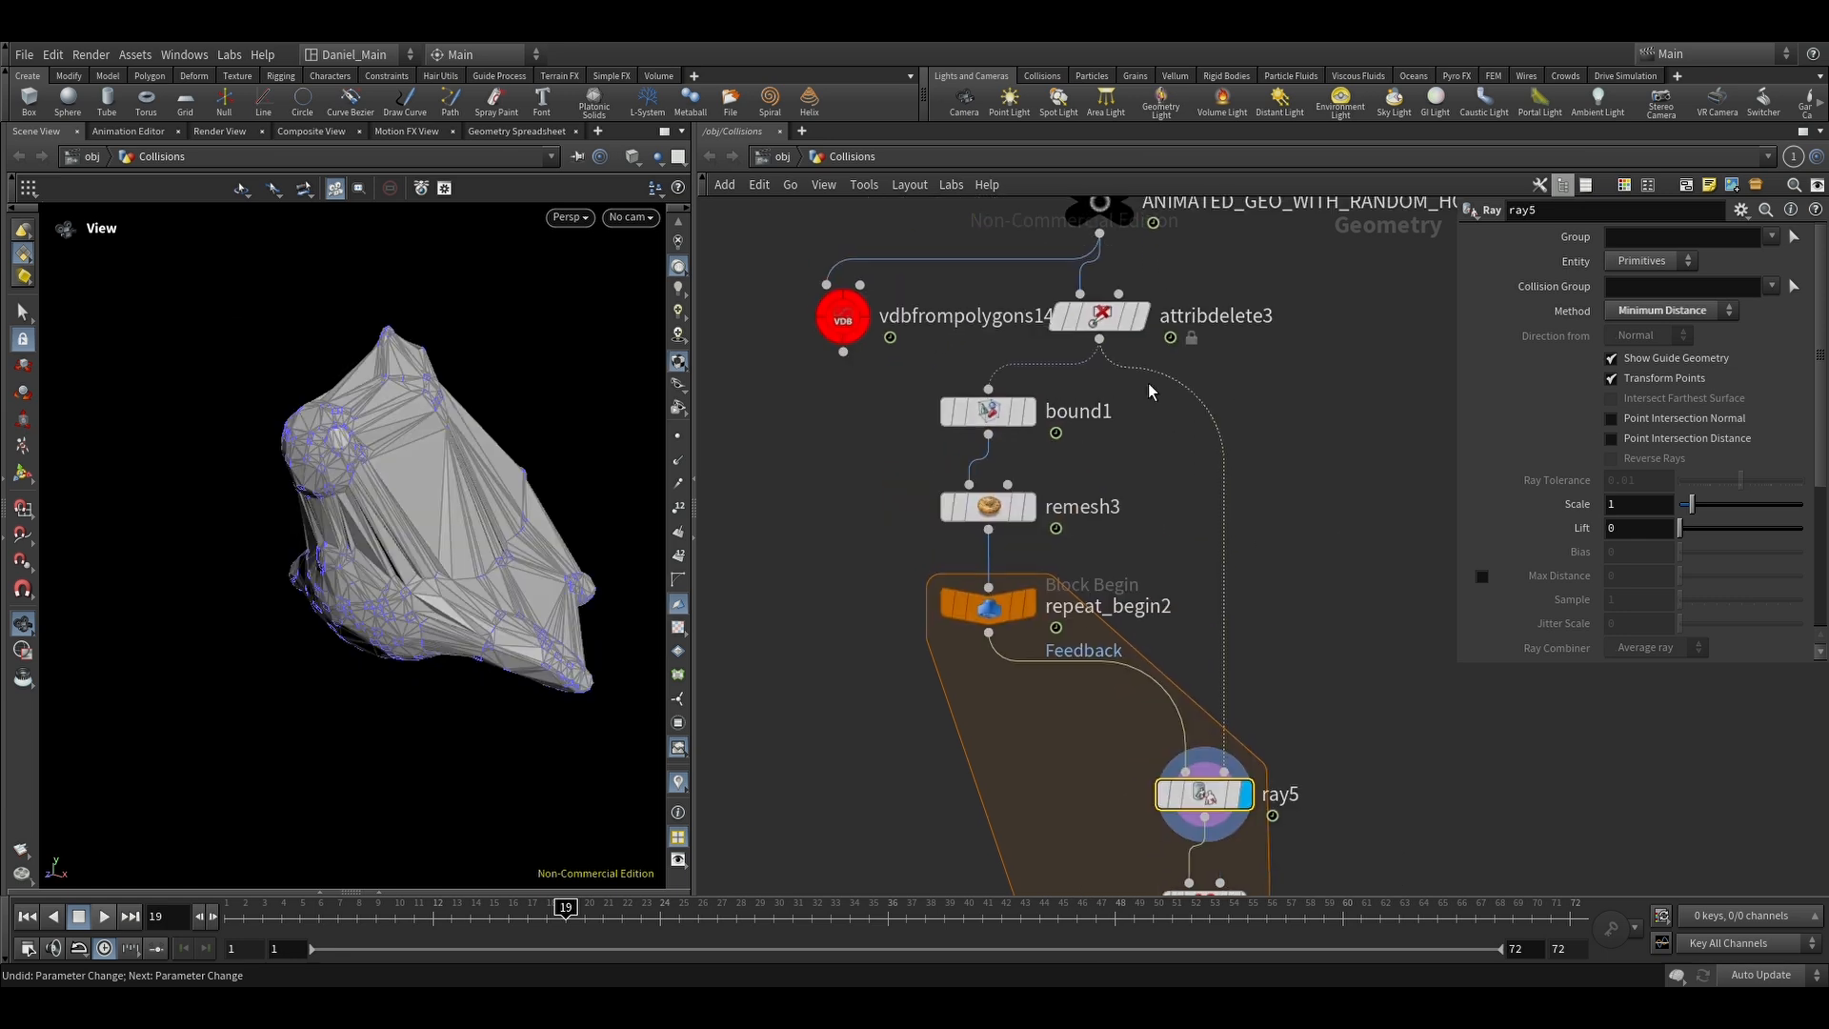
pyautogui.click(1140, 315)
# Step: Display vdbfrompolygons10, convertvdb4 and repeat_end2 in turn, inspecting the result of each loop stage
pyautogui.press('r')
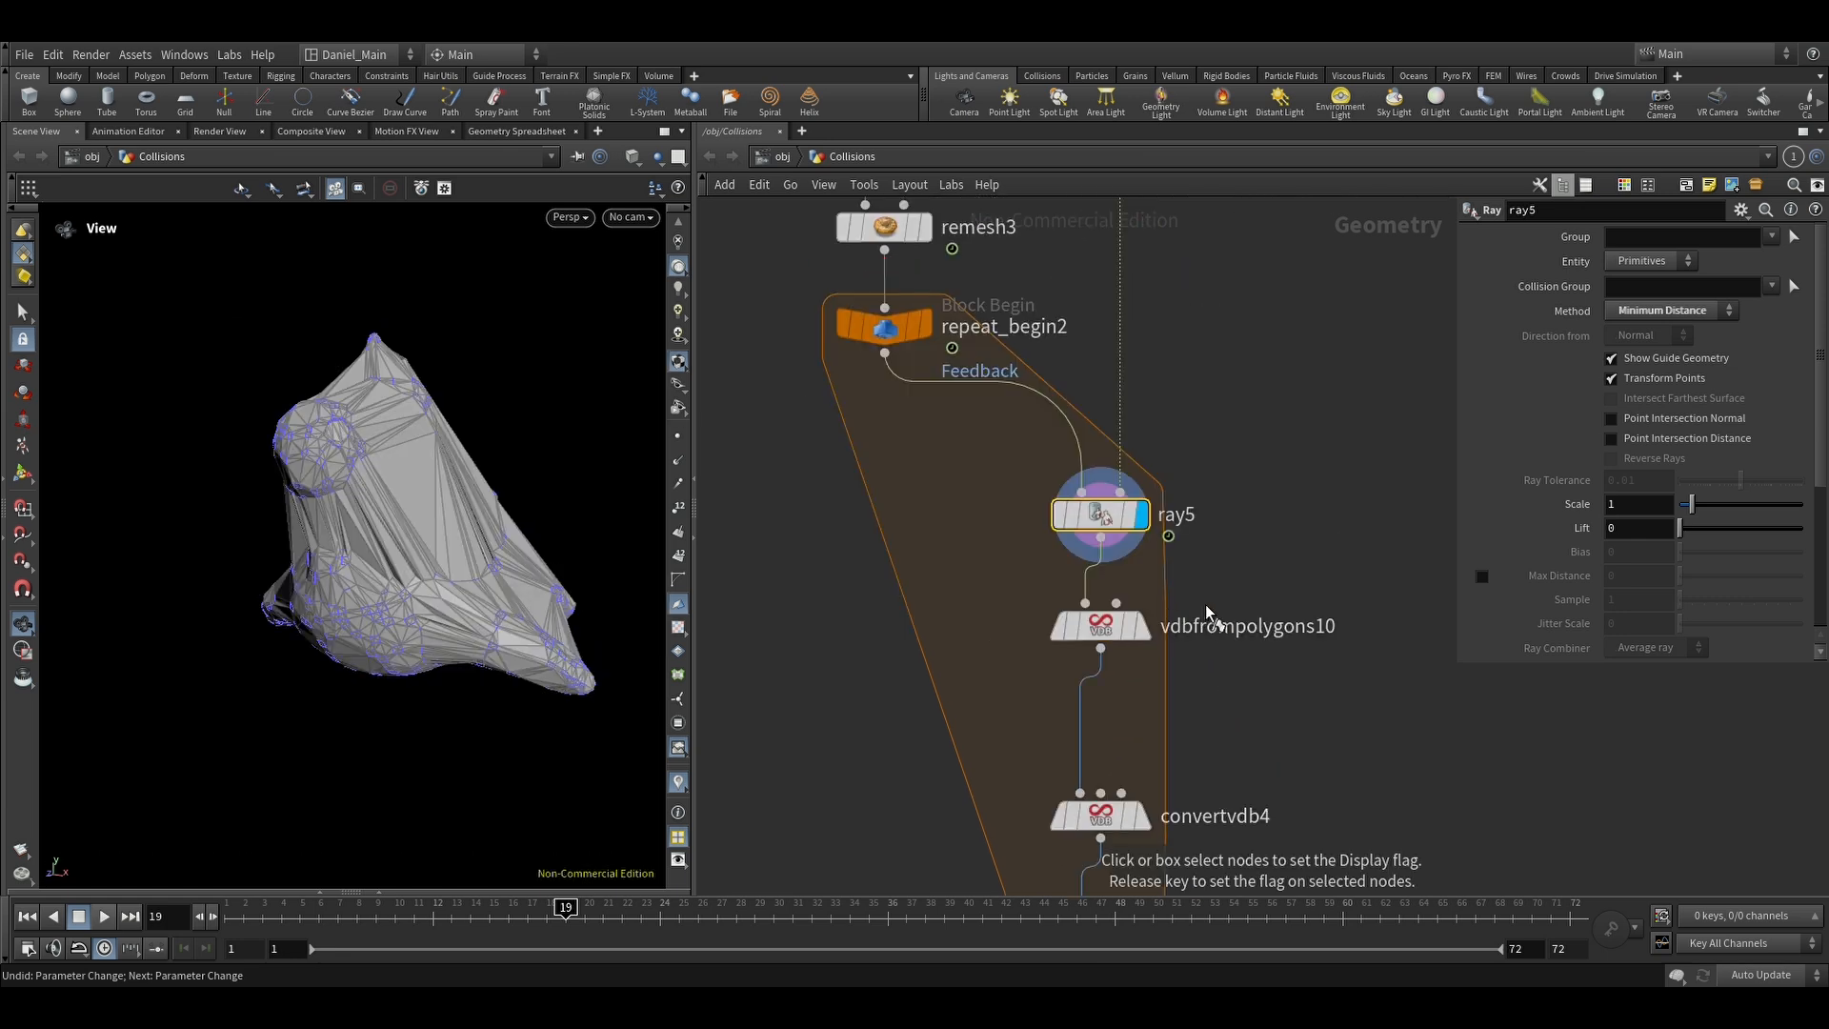
pyautogui.moveTo(1207, 592); pyautogui.dragTo(995, 703)
pyautogui.moveTo(424, 601)
pyautogui.mouseDown()
pyautogui.moveTo(488, 591)
pyautogui.moveTo(416, 598)
pyautogui.mouseUp()
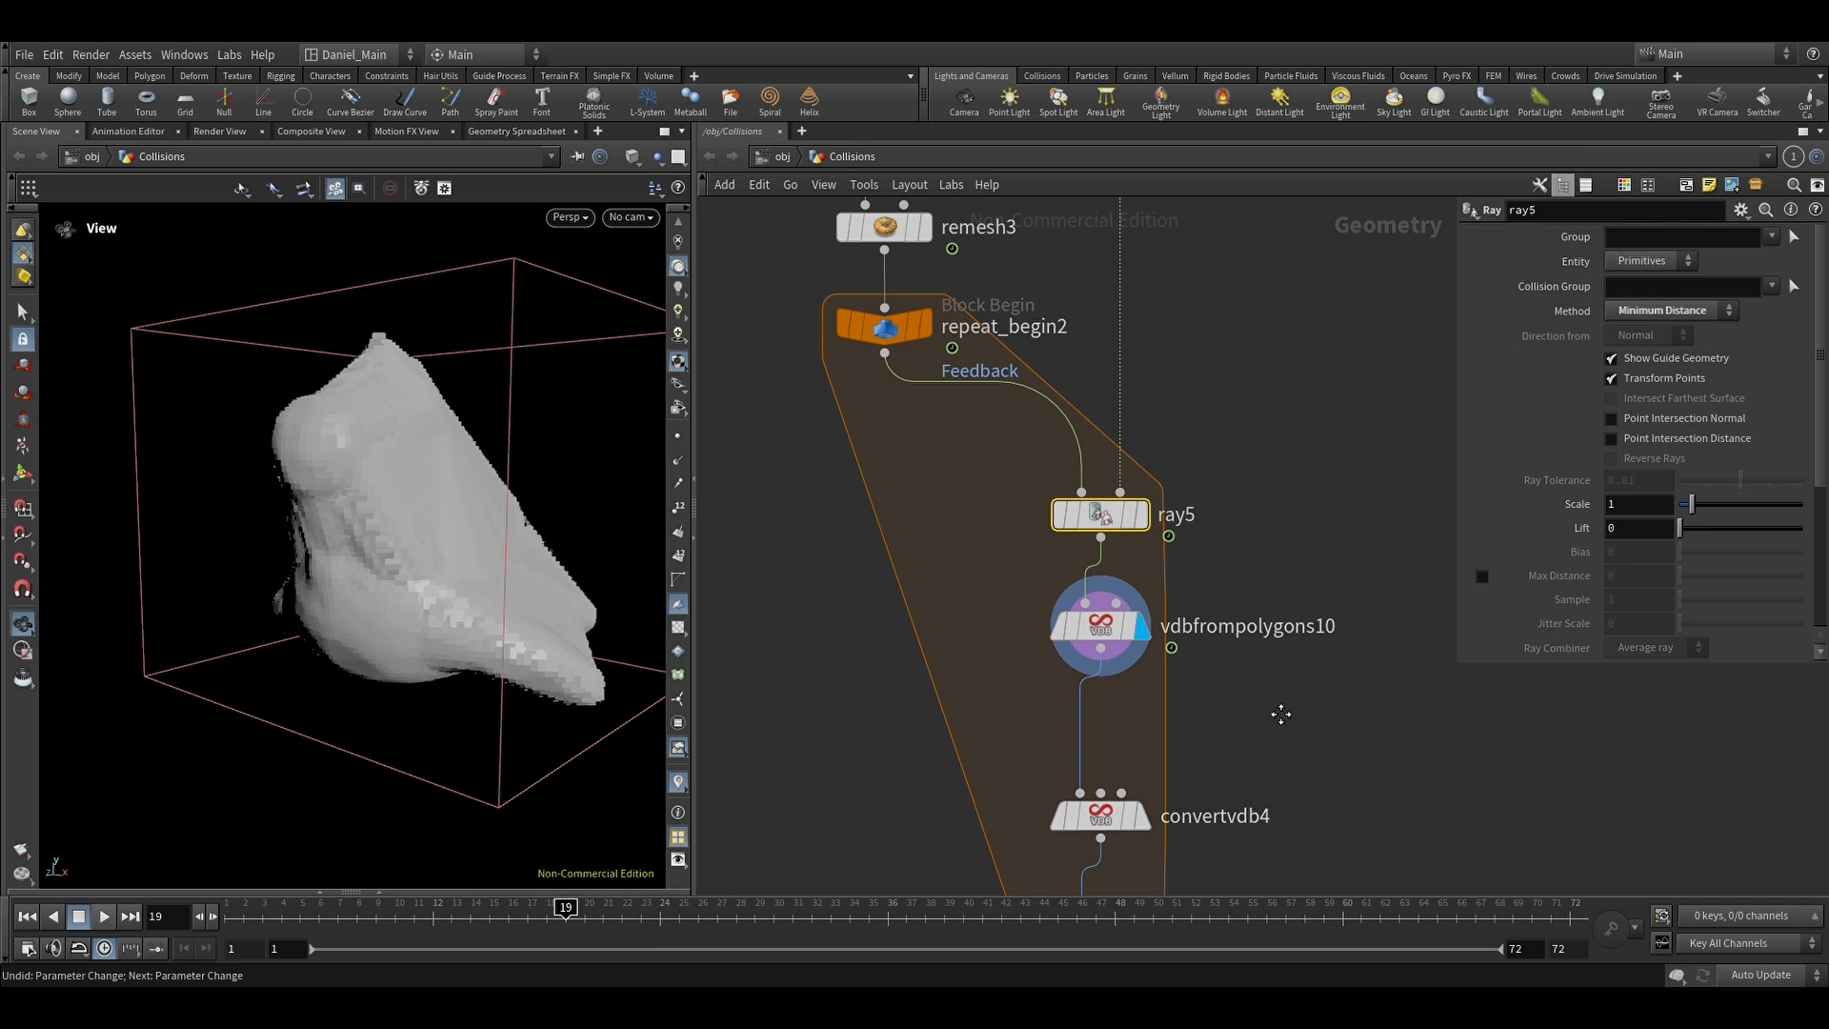
pyautogui.moveTo(1277, 714); pyautogui.dragTo(1257, 573, button='middle')
pyautogui.click(1121, 675)
pyautogui.click(1082, 675)
pyautogui.moveTo(493, 615)
pyautogui.mouseDown()
pyautogui.moveTo(409, 617)
pyautogui.moveTo(476, 617)
pyautogui.mouseUp()
pyautogui.press('r')
pyautogui.moveTo(1229, 757); pyautogui.dragTo(1021, 851)
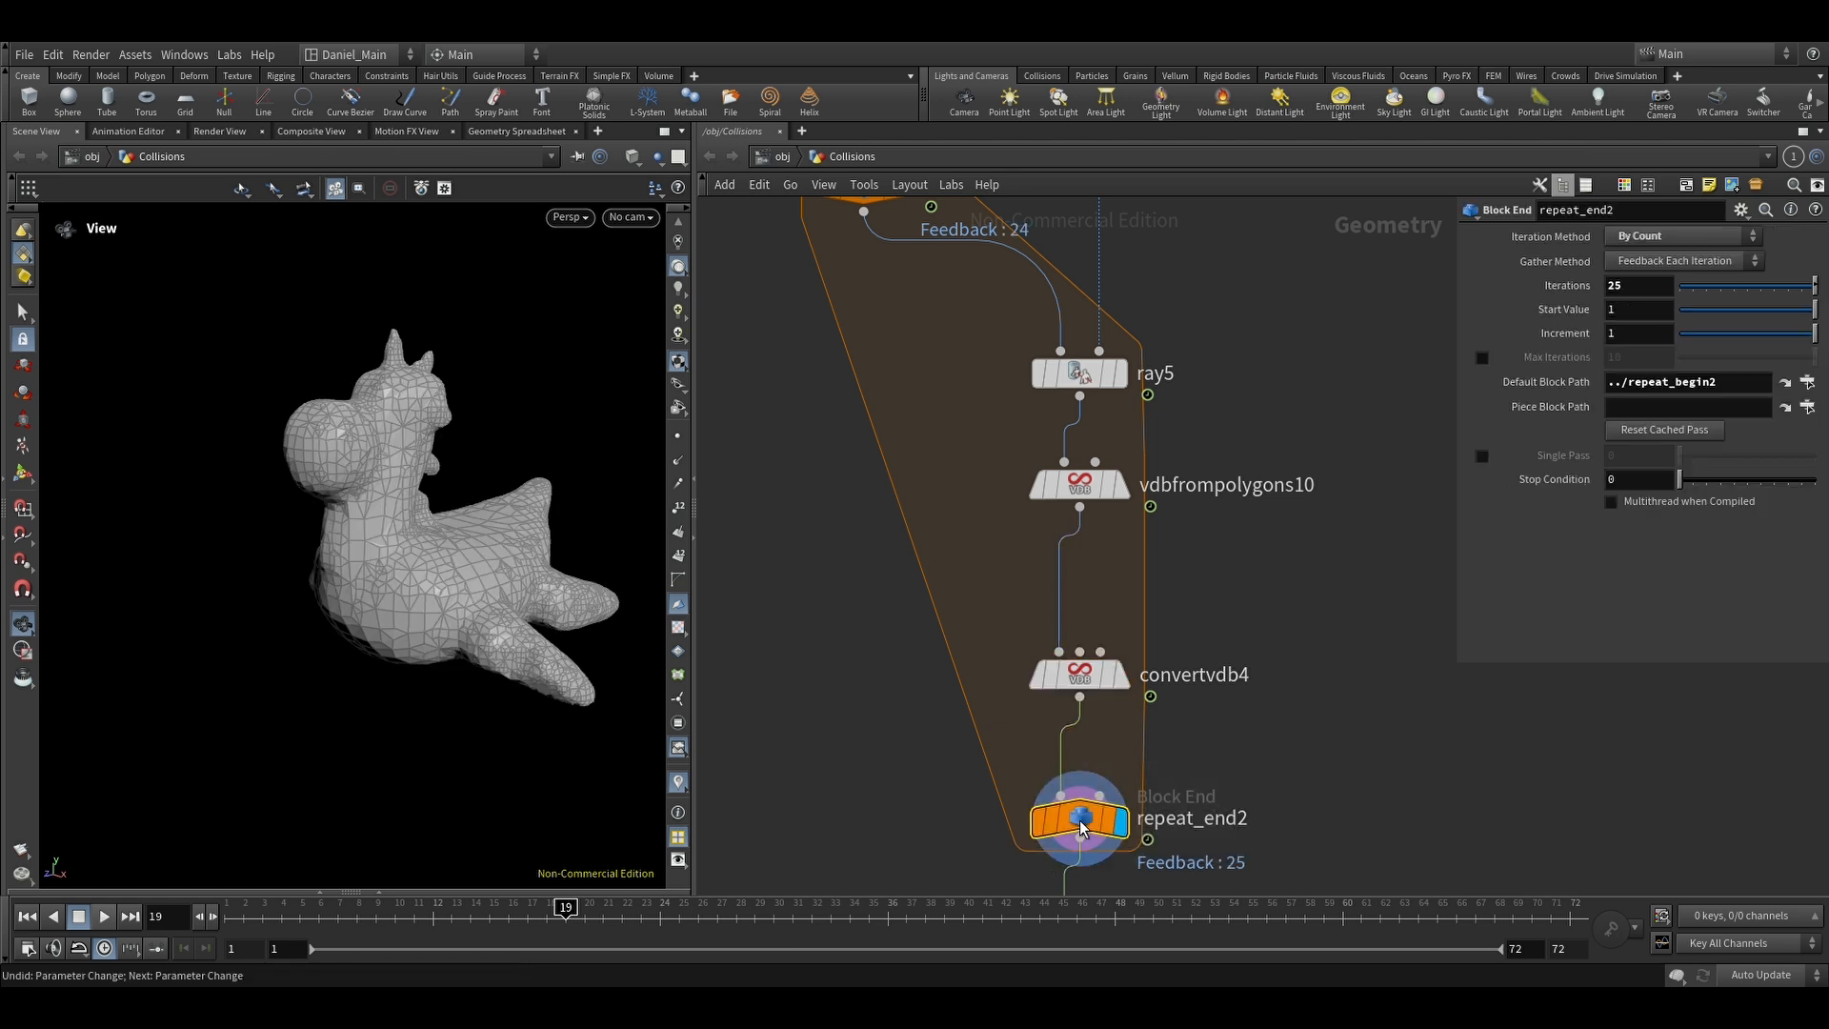
# Step: Try 1 and 5 for the Iterations of repeat_end2, and set the count back to 25
pyautogui.moveTo(1643, 290); pyautogui.dragTo(1471, 309)
pyautogui.write('1')
pyautogui.press('Return')
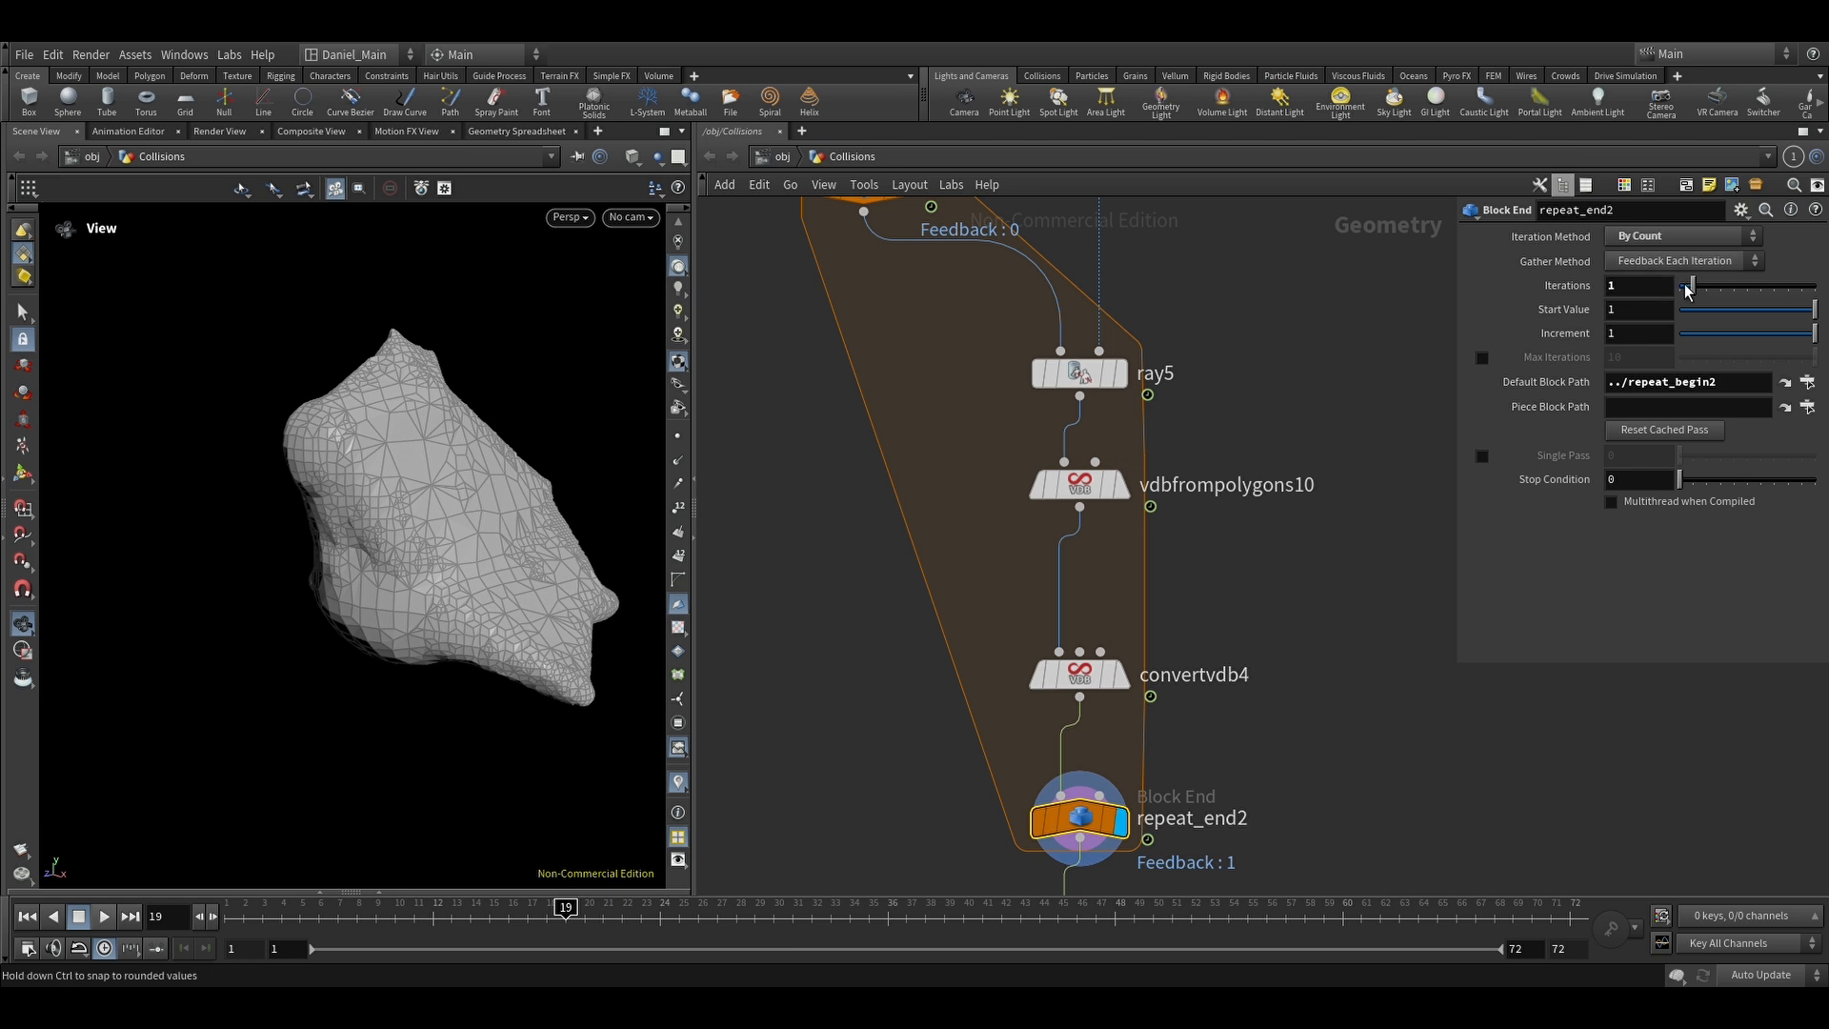
pyautogui.moveTo(1706, 289); pyautogui.dragTo(1713, 288)
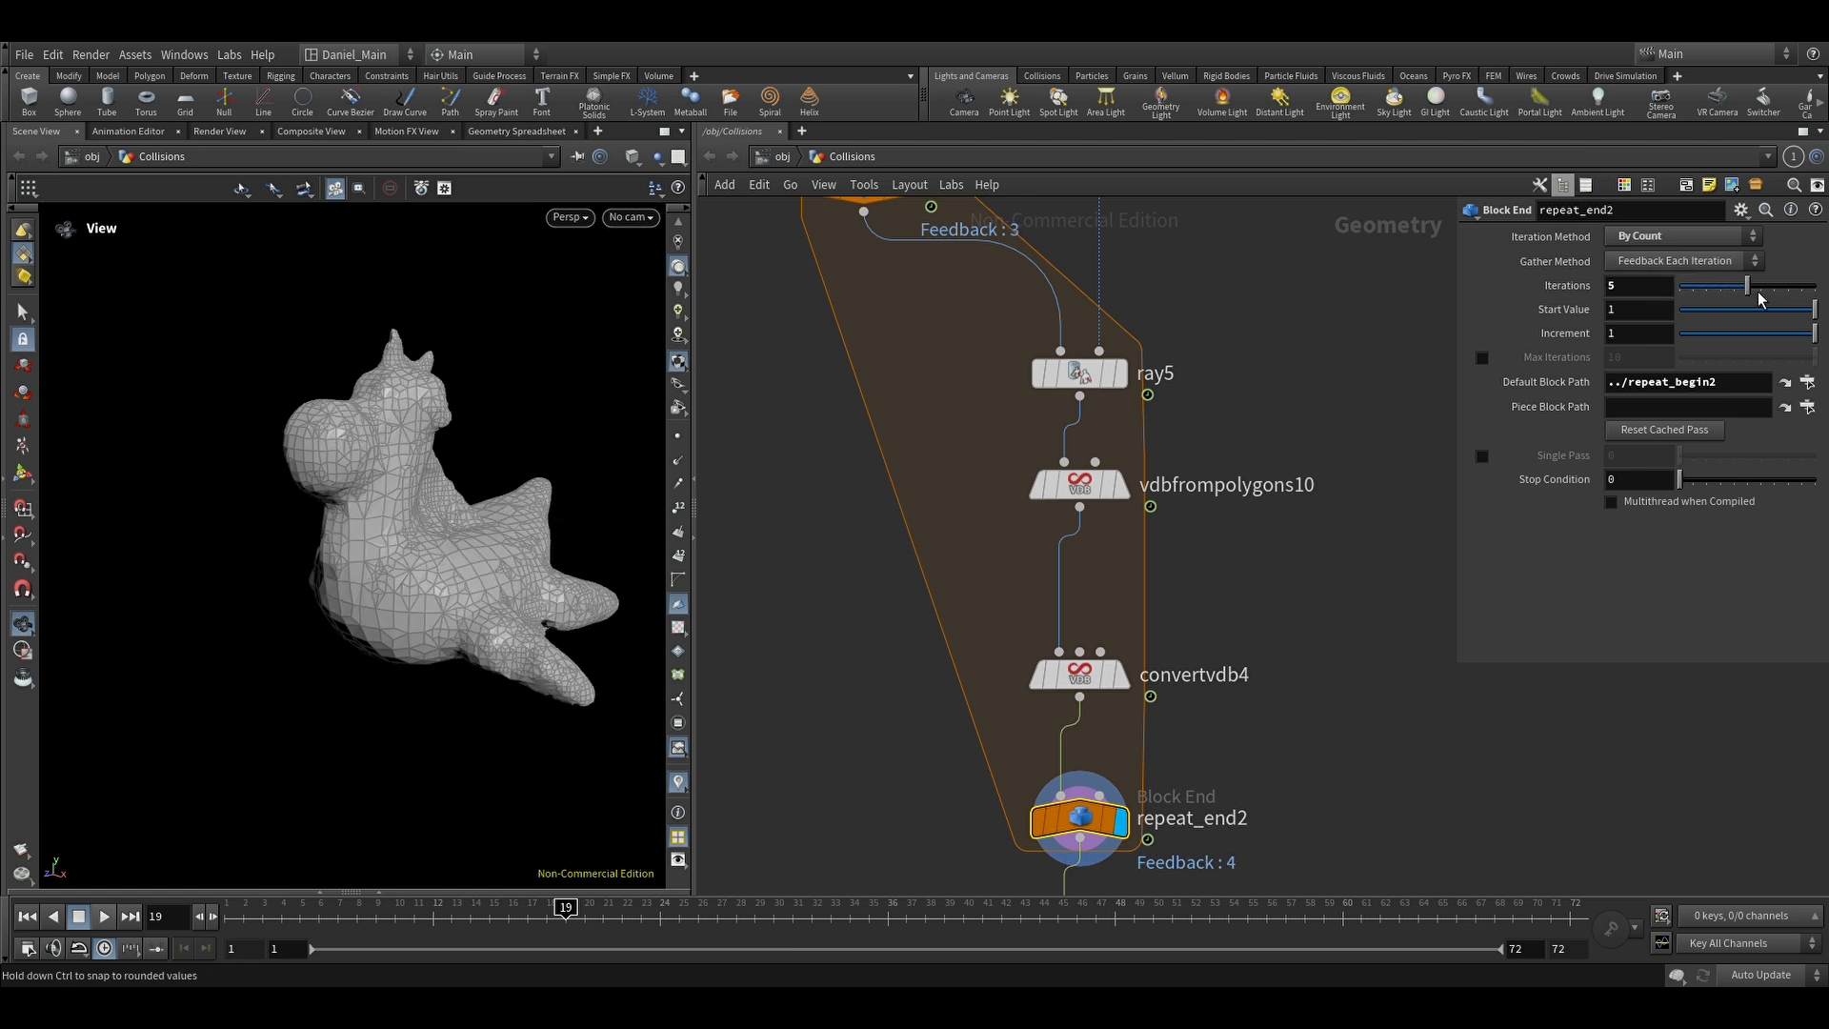
pyautogui.moveTo(1634, 289); pyautogui.dragTo(1529, 289)
pyautogui.write('25')
pyautogui.press('Return')
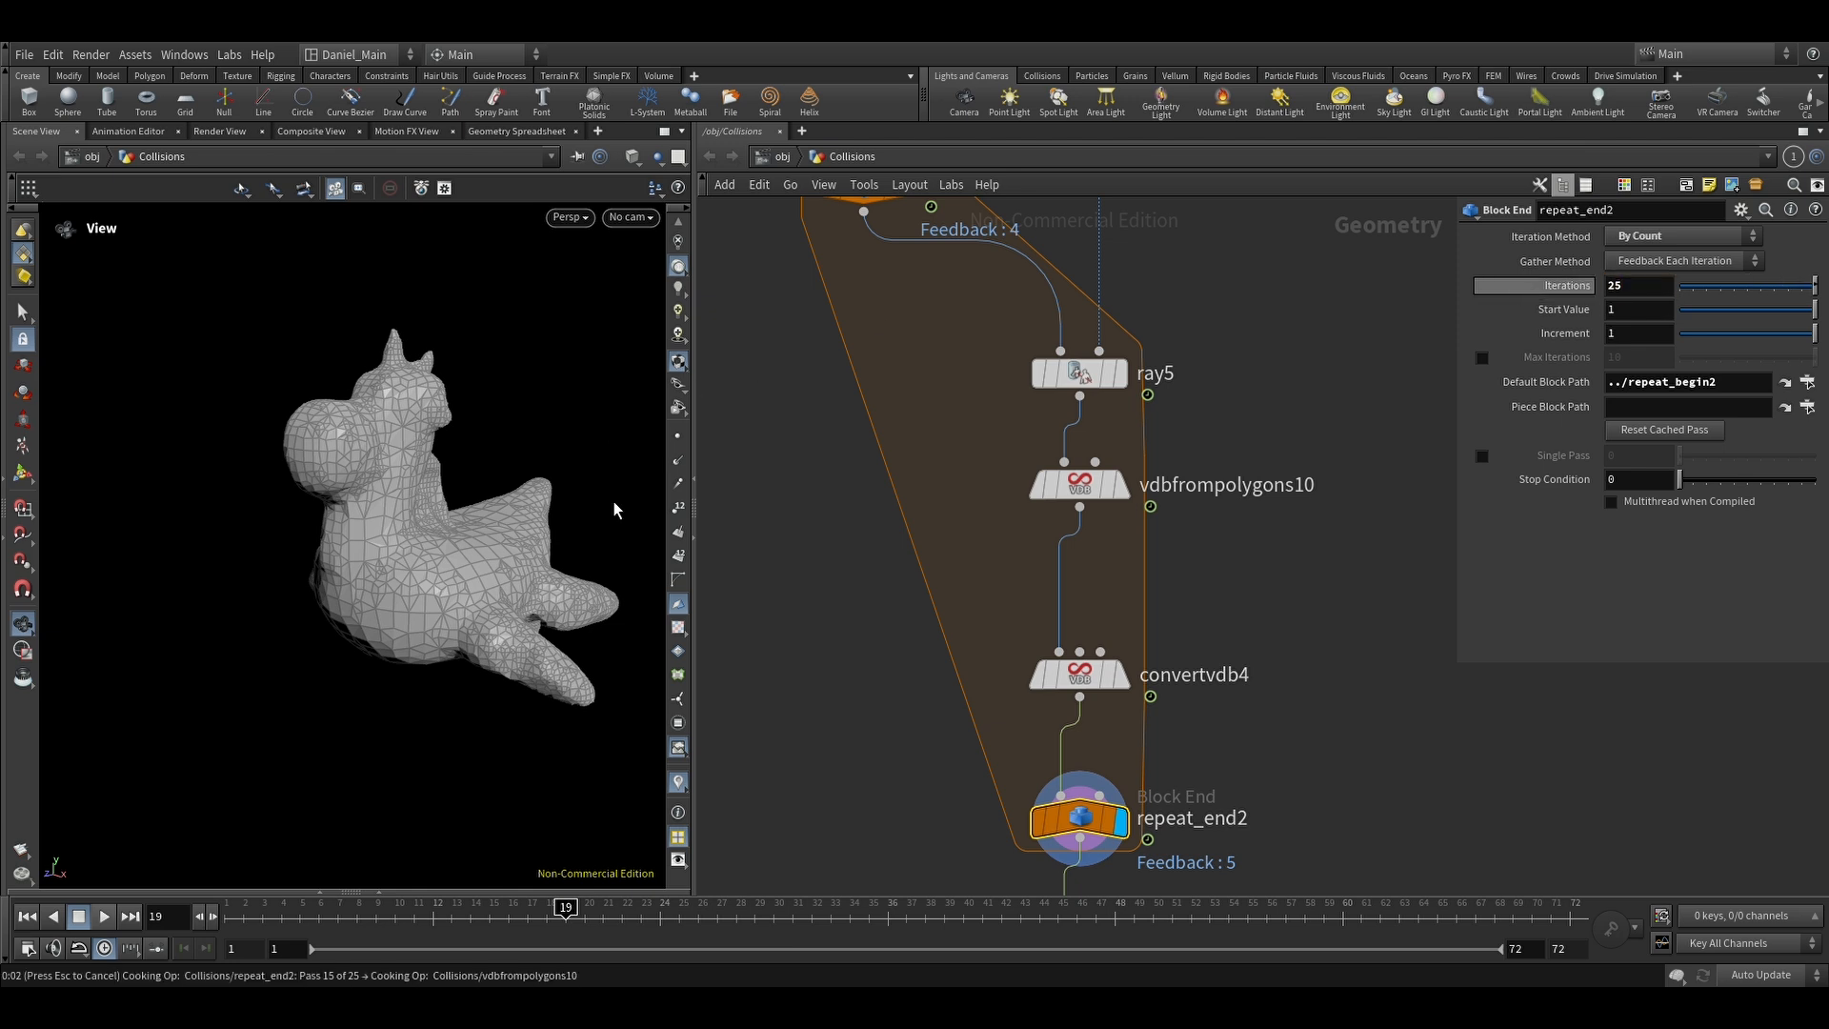
# Step: Display vdbfrompolygons11 below repeat_end2 and inspect the VDB built from the looped mesh
pyautogui.moveTo(1039, 657); pyautogui.dragTo(1003, 462, button='middle')
pyautogui.press('r')
pyautogui.moveTo(1167, 691); pyautogui.dragTo(966, 789)
pyautogui.moveTo(549, 623)
pyautogui.mouseDown()
pyautogui.moveTo(437, 575)
pyautogui.moveTo(523, 580)
pyautogui.moveTo(498, 597)
pyautogui.moveTo(533, 619)
pyautogui.mouseUp()
# Step: Check convertvdb5, display vdbreshapesdf5, and review the Dilate settings and resulting collision surface
pyautogui.moveTo(880, 779); pyautogui.dragTo(1105, 688, button='middle')
pyautogui.click(1096, 716)
pyautogui.moveTo(1111, 750); pyautogui.dragTo(986, 694, button='middle')
pyautogui.moveTo(985, 694); pyautogui.dragTo(991, 691)
pyautogui.click(1025, 659)
pyautogui.moveTo(262, 600); pyautogui.dragTo(315, 606)
pyautogui.click(1065, 566)
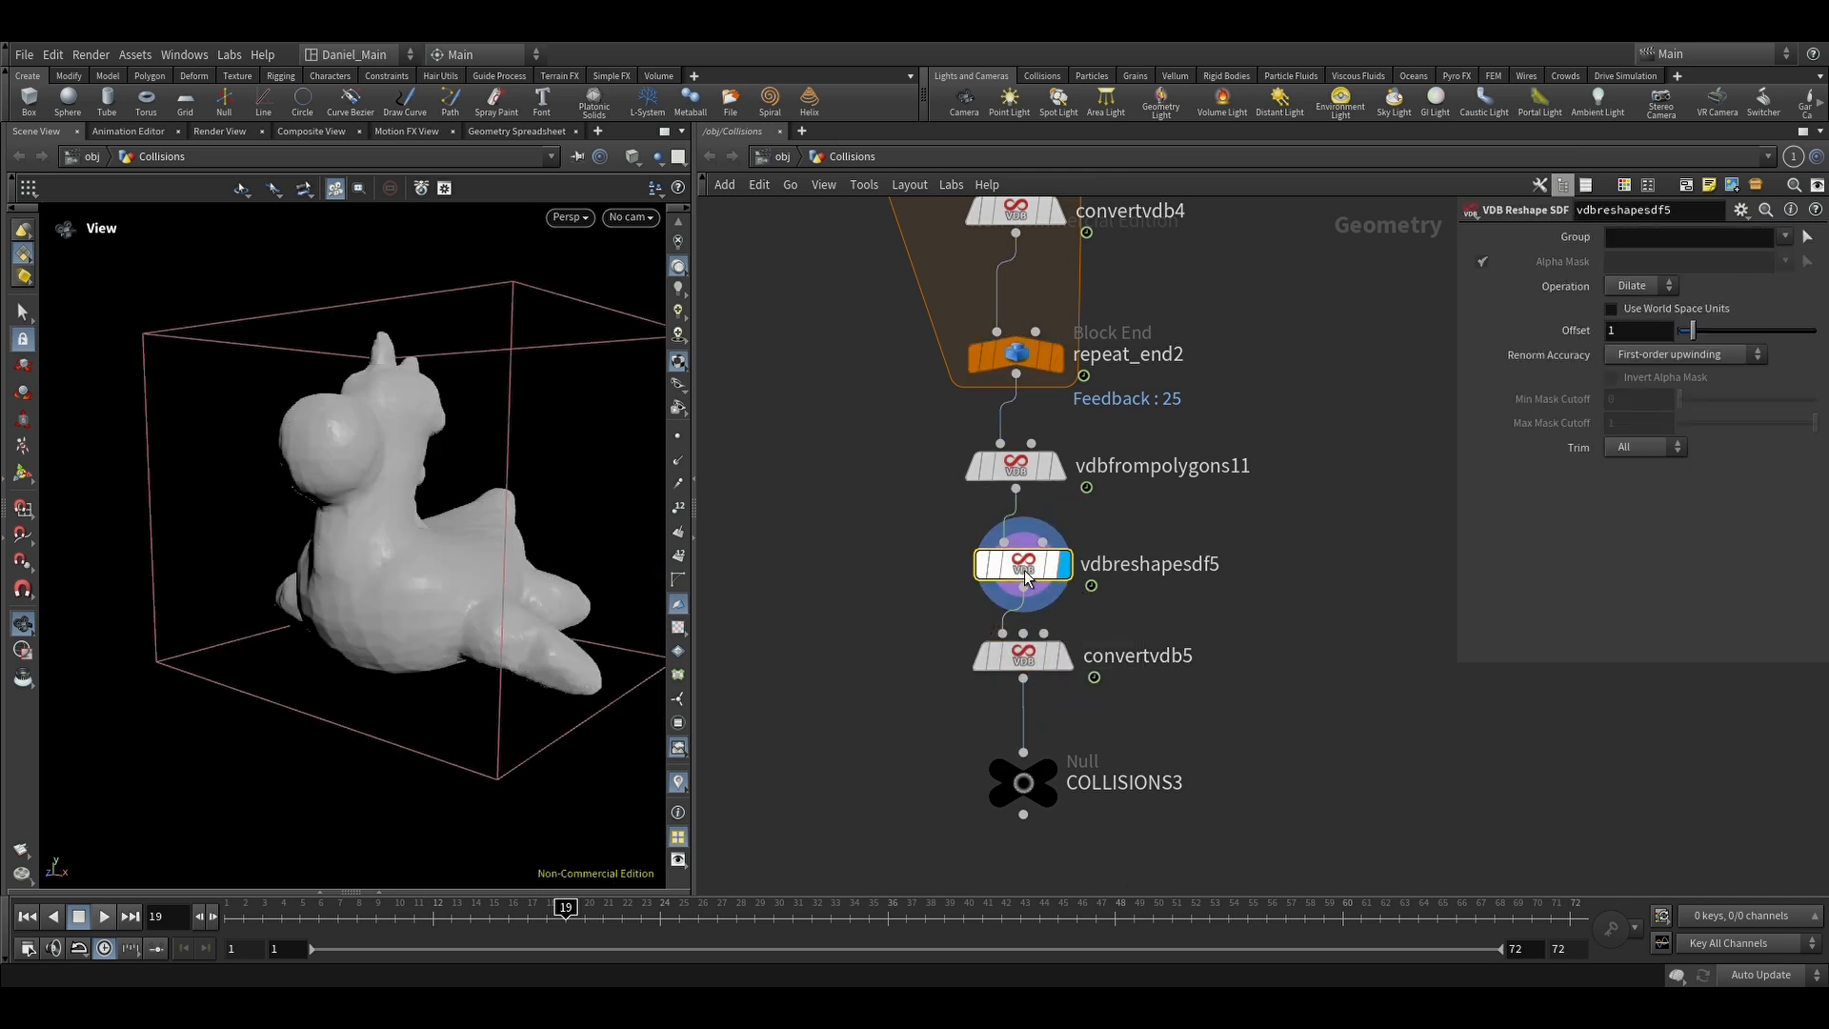
pyautogui.scroll(-5, 1143, 610)
pyautogui.moveTo(571, 540); pyautogui.dragTo(658, 526)
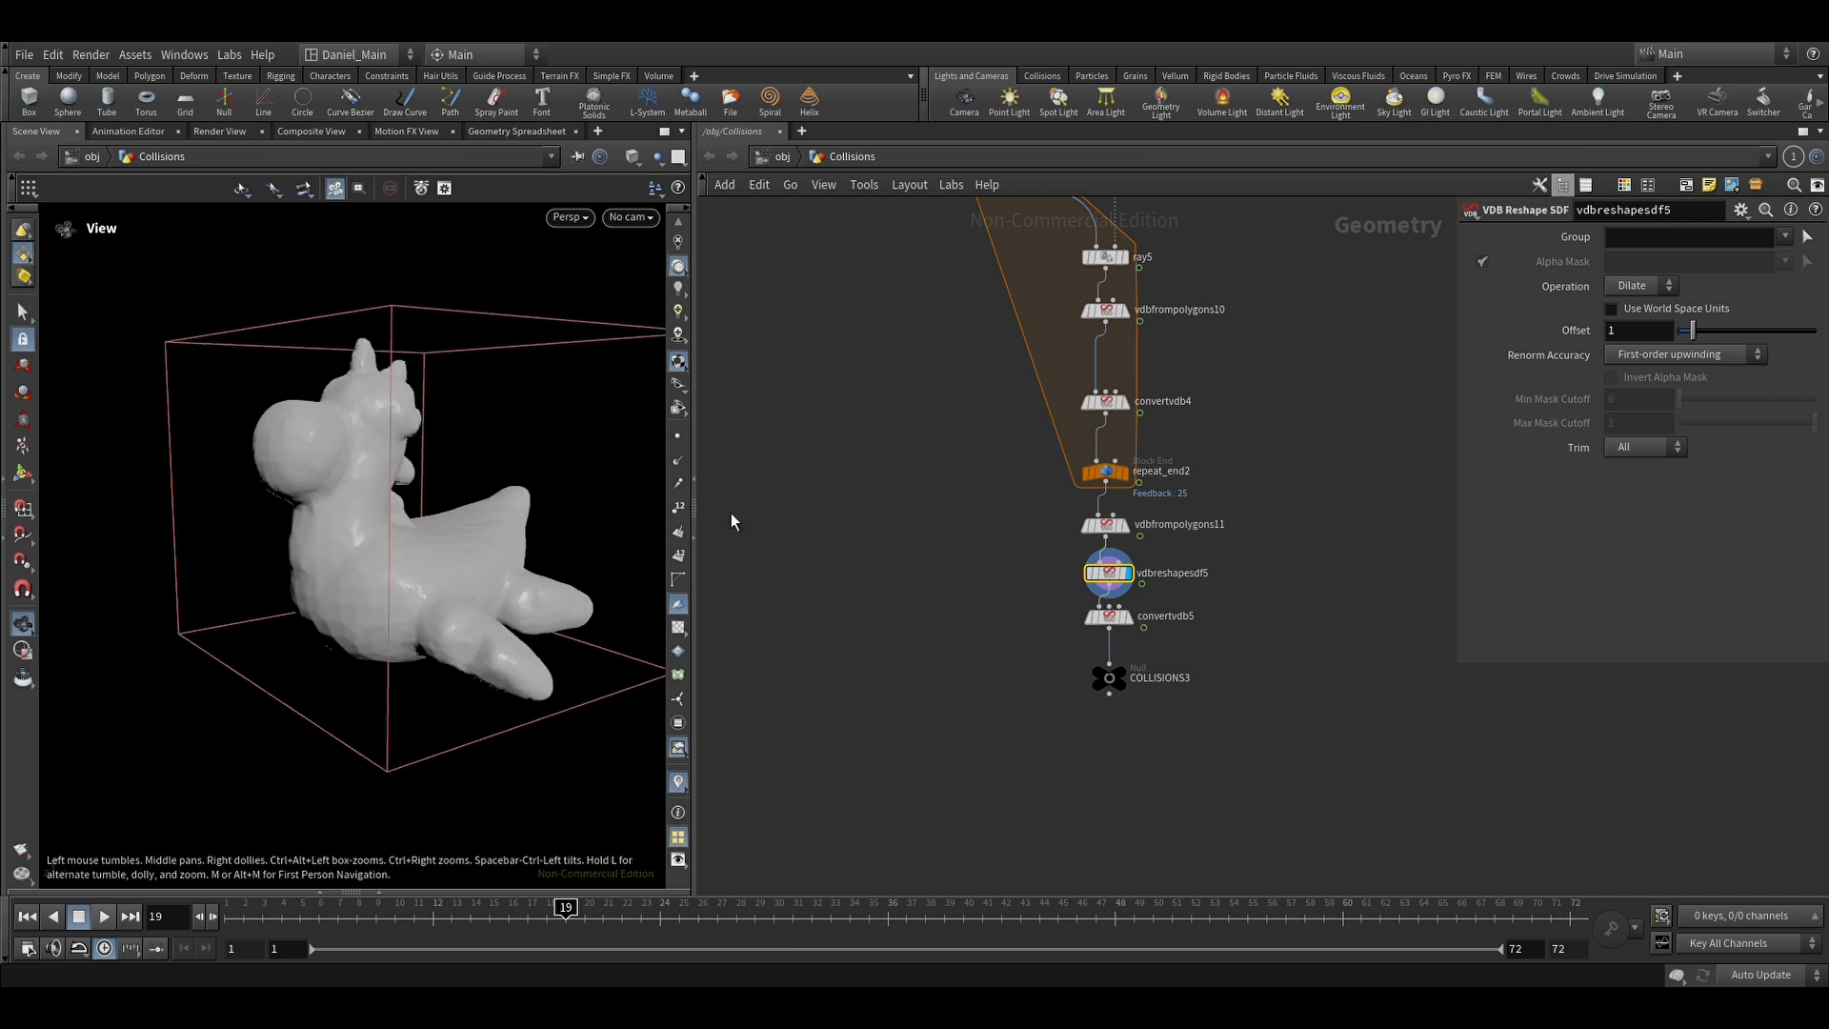
# Step: Display blast6 and scrub the timeline to frame 13 to examine how the holes change per frame
pyautogui.moveTo(994, 441); pyautogui.dragTo(1089, 857, button='middle')
pyautogui.moveTo(551, 514); pyautogui.dragTo(600, 511)
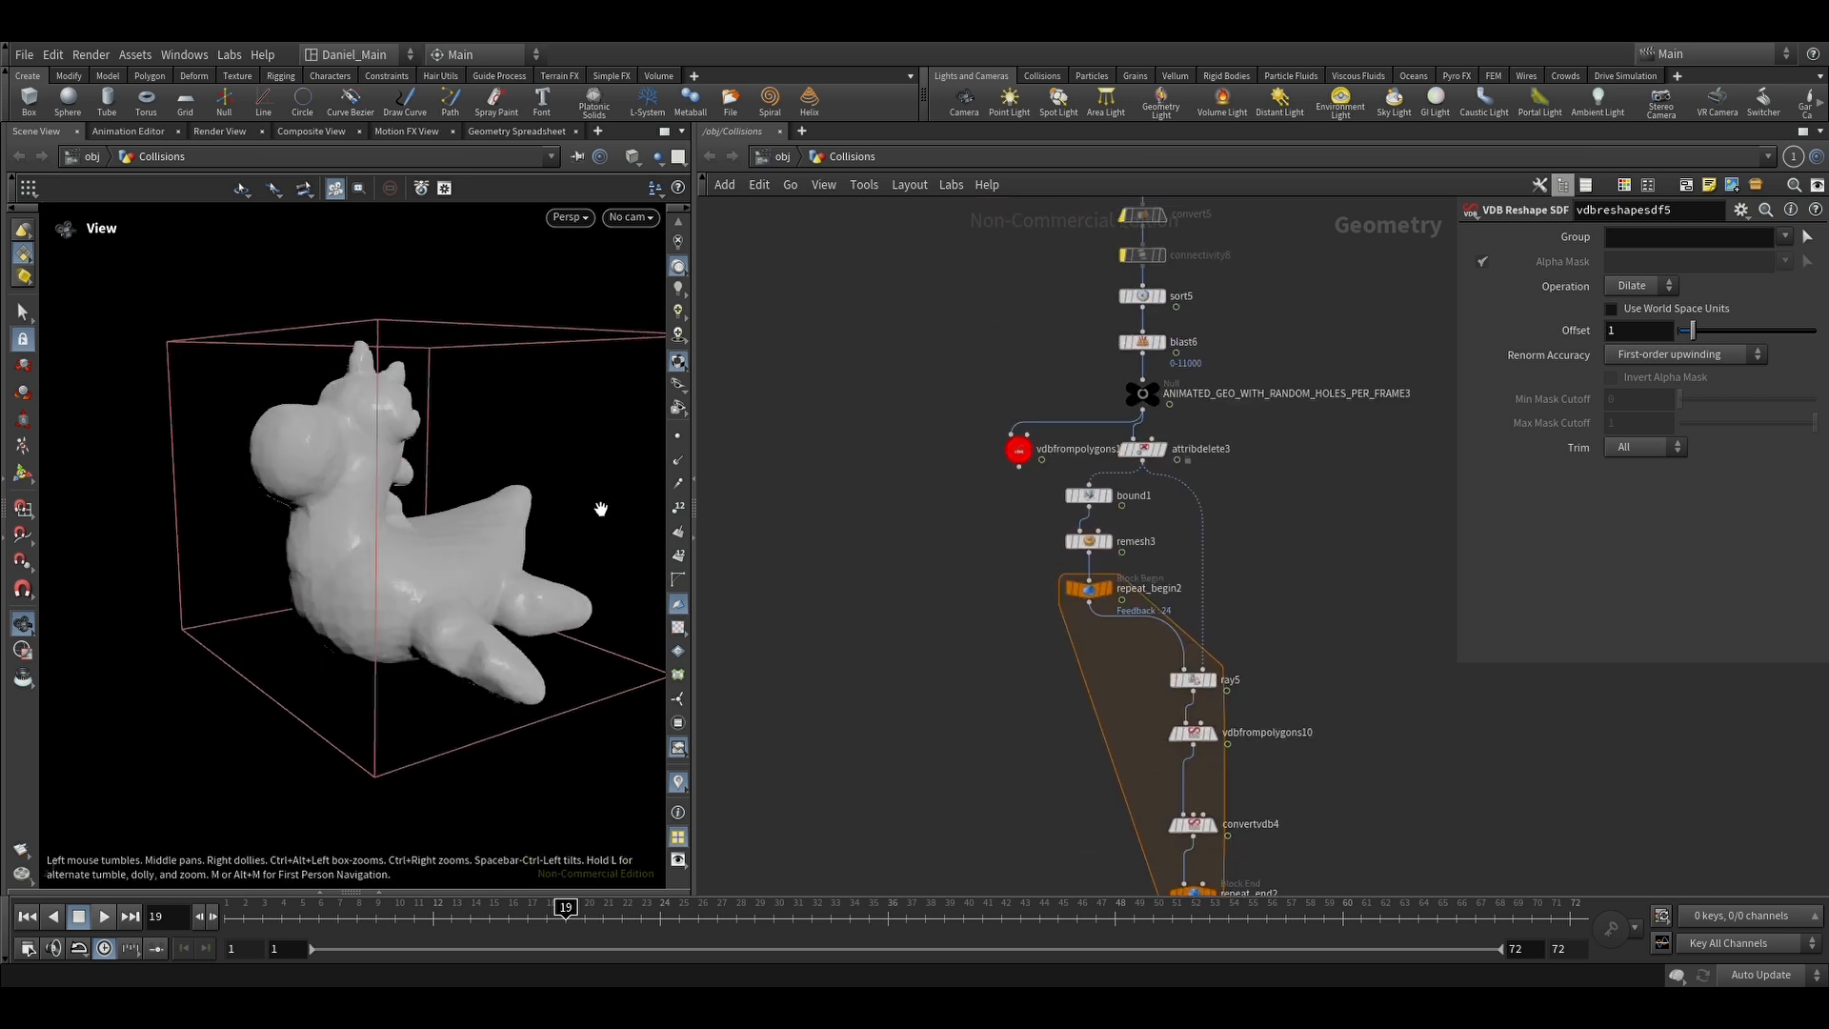
pyautogui.click(1168, 369)
pyautogui.scroll(3, 1181, 391)
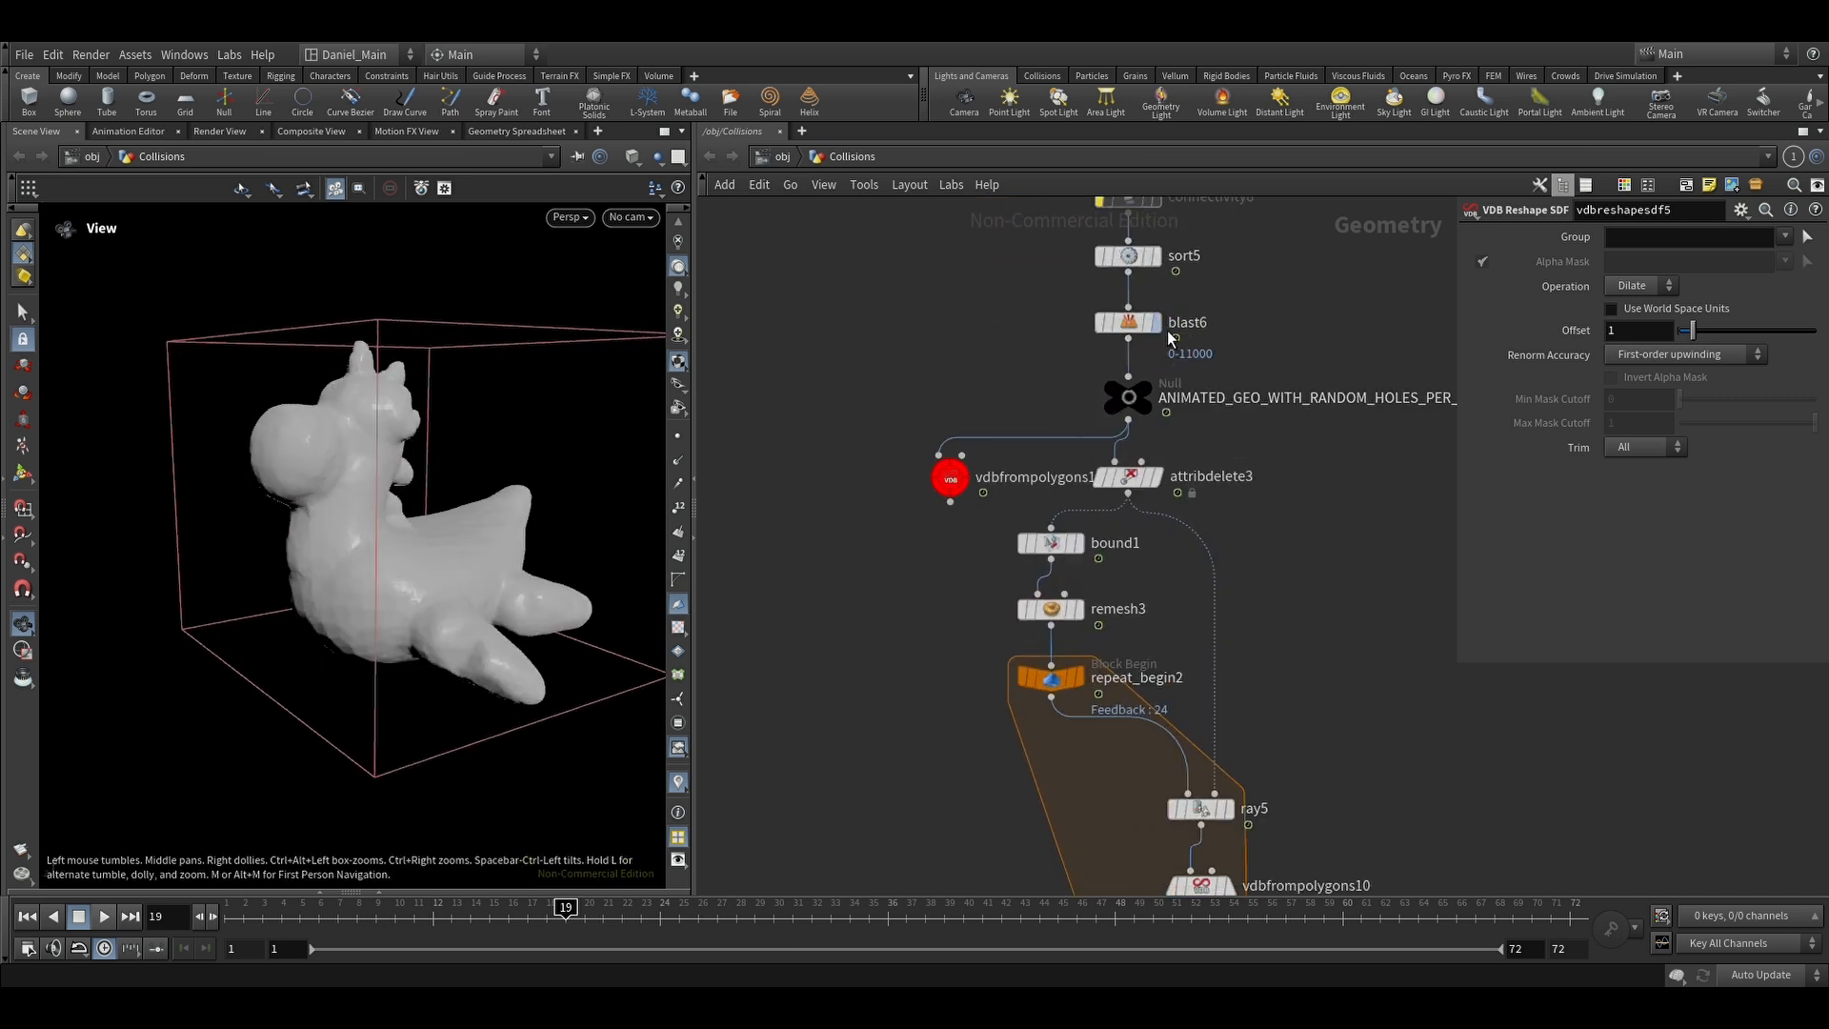
pyautogui.scroll(5, 494, 531)
pyautogui.moveTo(494, 530); pyautogui.dragTo(426, 552)
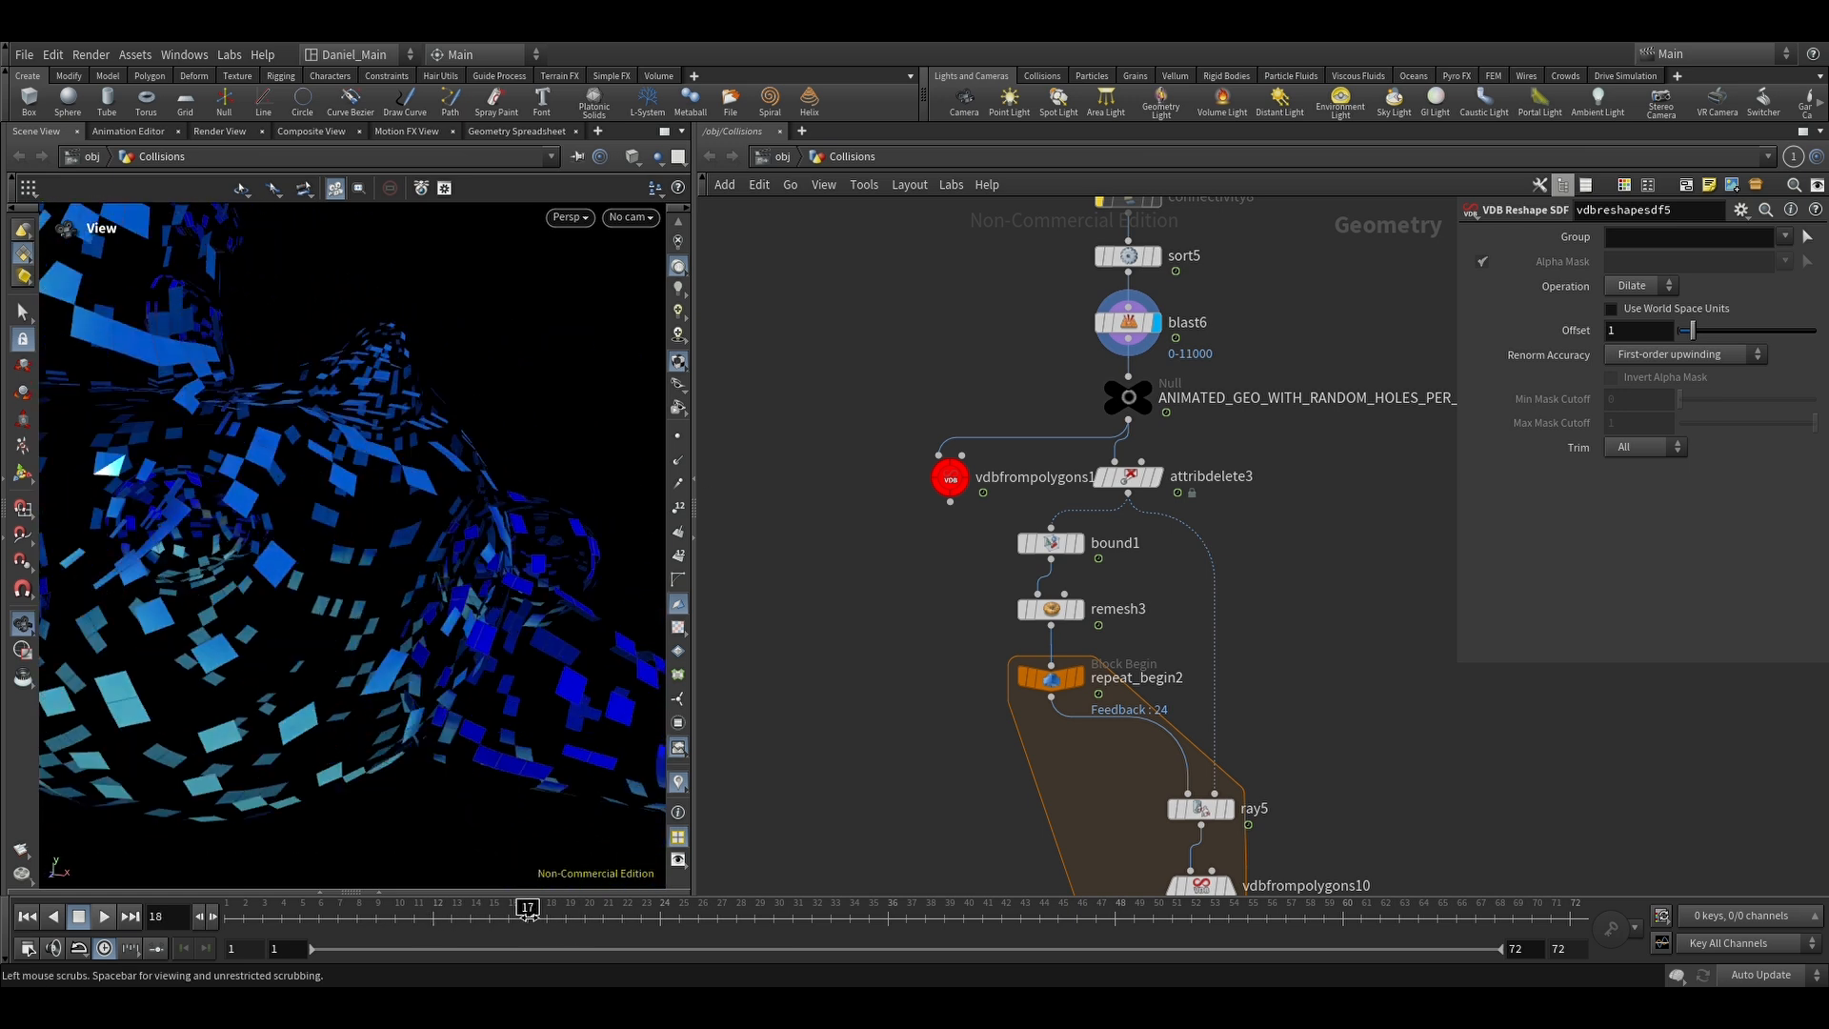
# Step: Display convertvdb5 and vdbreshapesdf5 at frame 13 and inspect the rebuilt collision surface up close
pyautogui.moveTo(905, 703); pyautogui.dragTo(870, 367, button='middle')
pyautogui.scroll(-1, 871, 366)
pyautogui.scroll(-2, 1215, 775)
pyautogui.click(1126, 758)
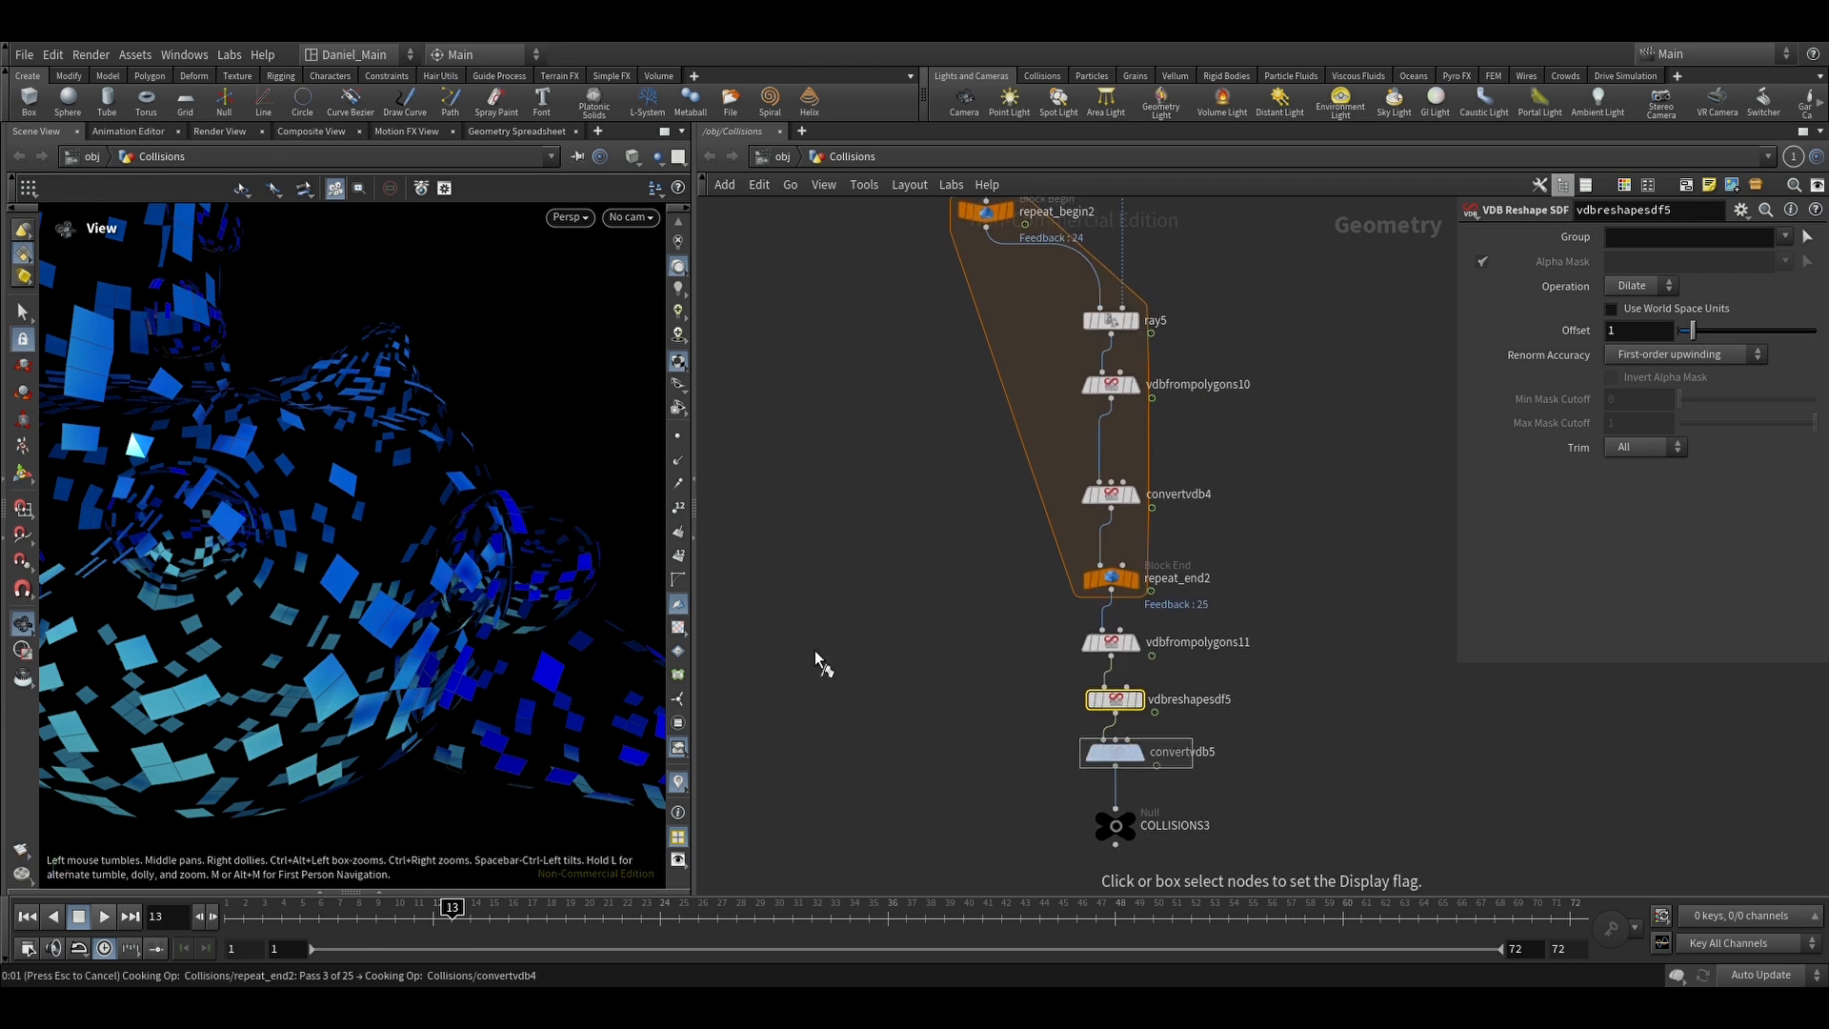
pyautogui.moveTo(316, 575); pyautogui.dragTo(457, 519)
pyautogui.click(1136, 699)
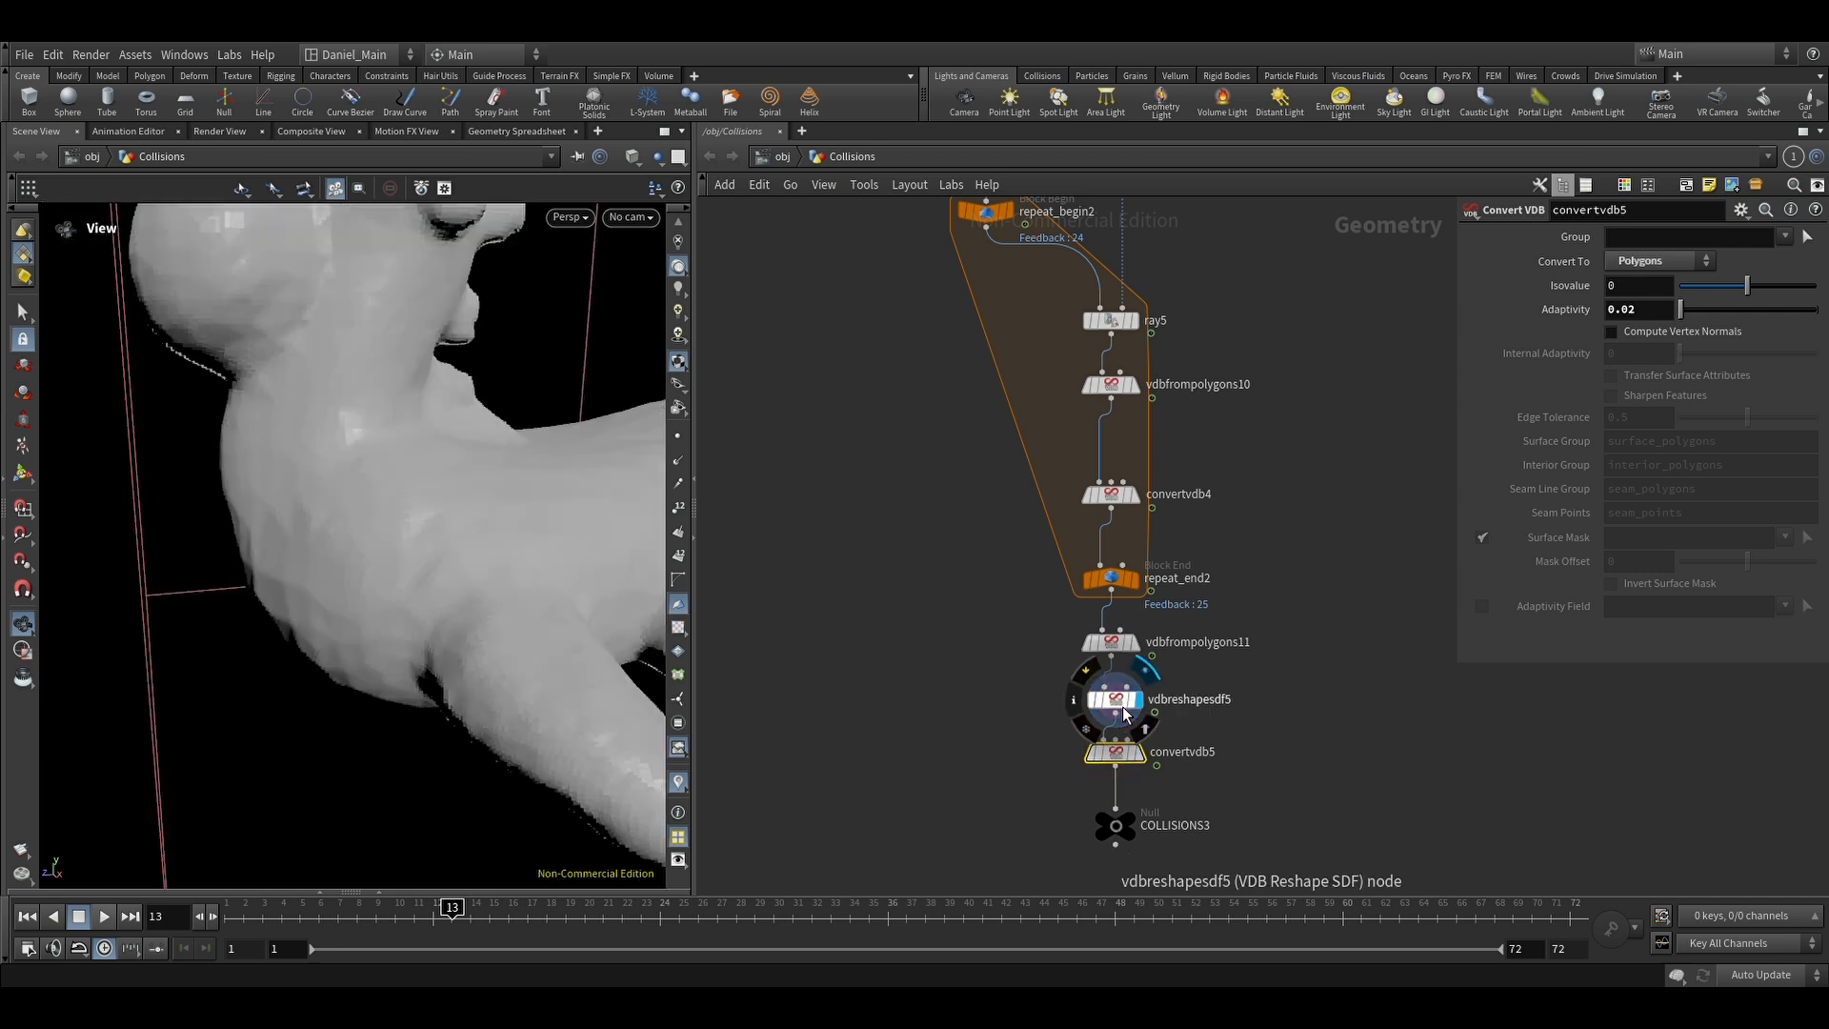
pyautogui.click(1124, 713)
pyautogui.moveTo(416, 571); pyautogui.dragTo(248, 592, button='right')
pyautogui.moveTo(248, 592); pyautogui.dragTo(378, 540)
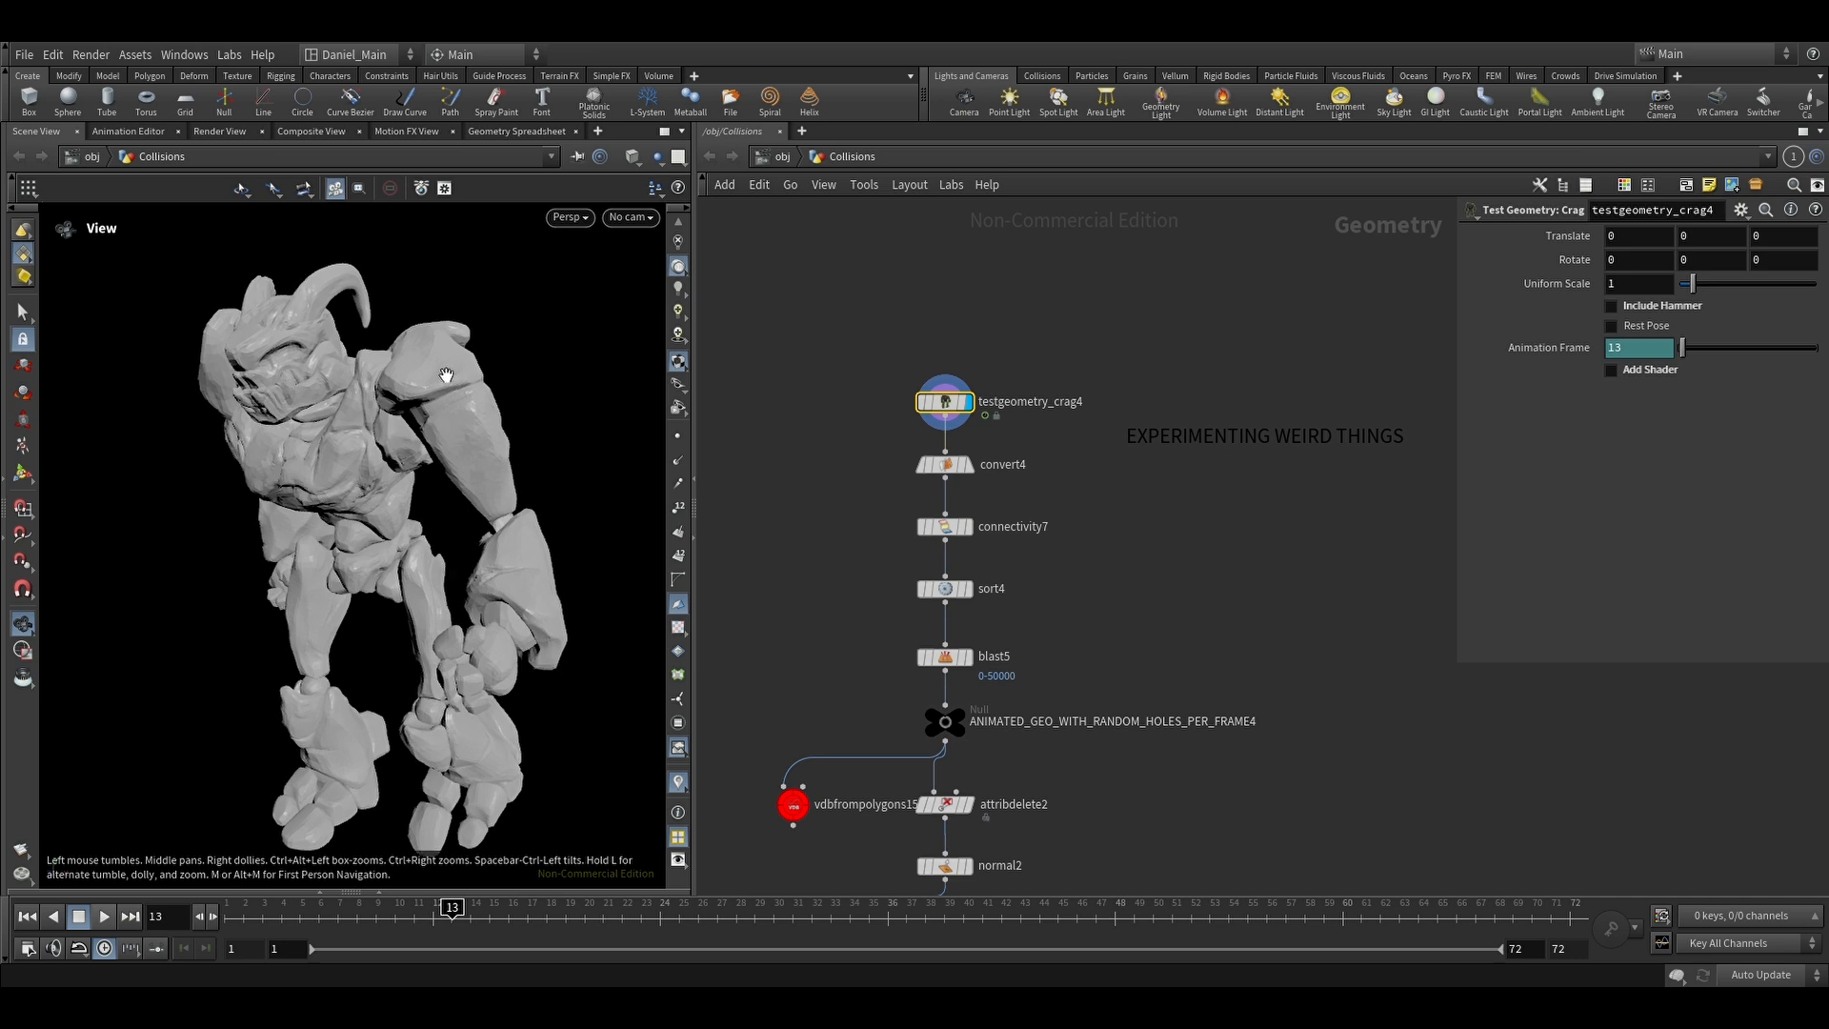
# Step: Display convert4, connectivity7, sort4 and blast5 in turn below testgeometry_crag4, and open the blast5 settings
pyautogui.click(967, 464)
pyautogui.click(967, 526)
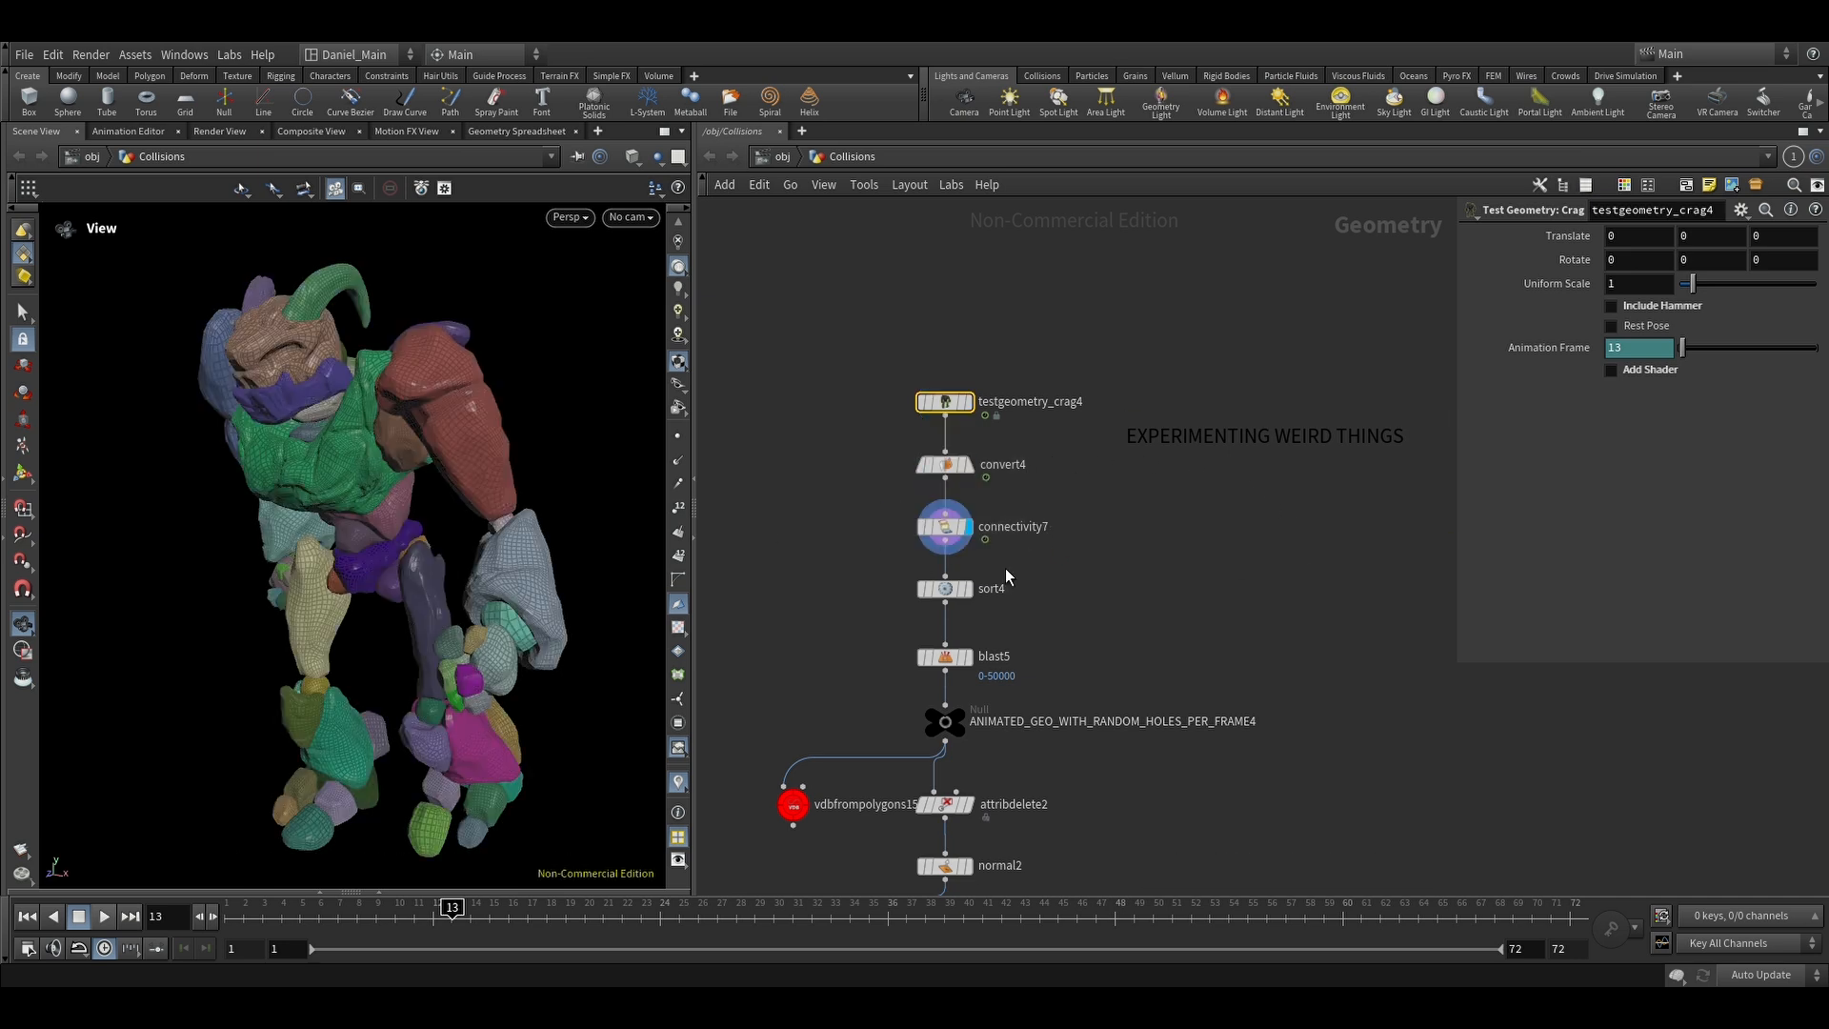
pyautogui.click(972, 593)
pyautogui.click(929, 666)
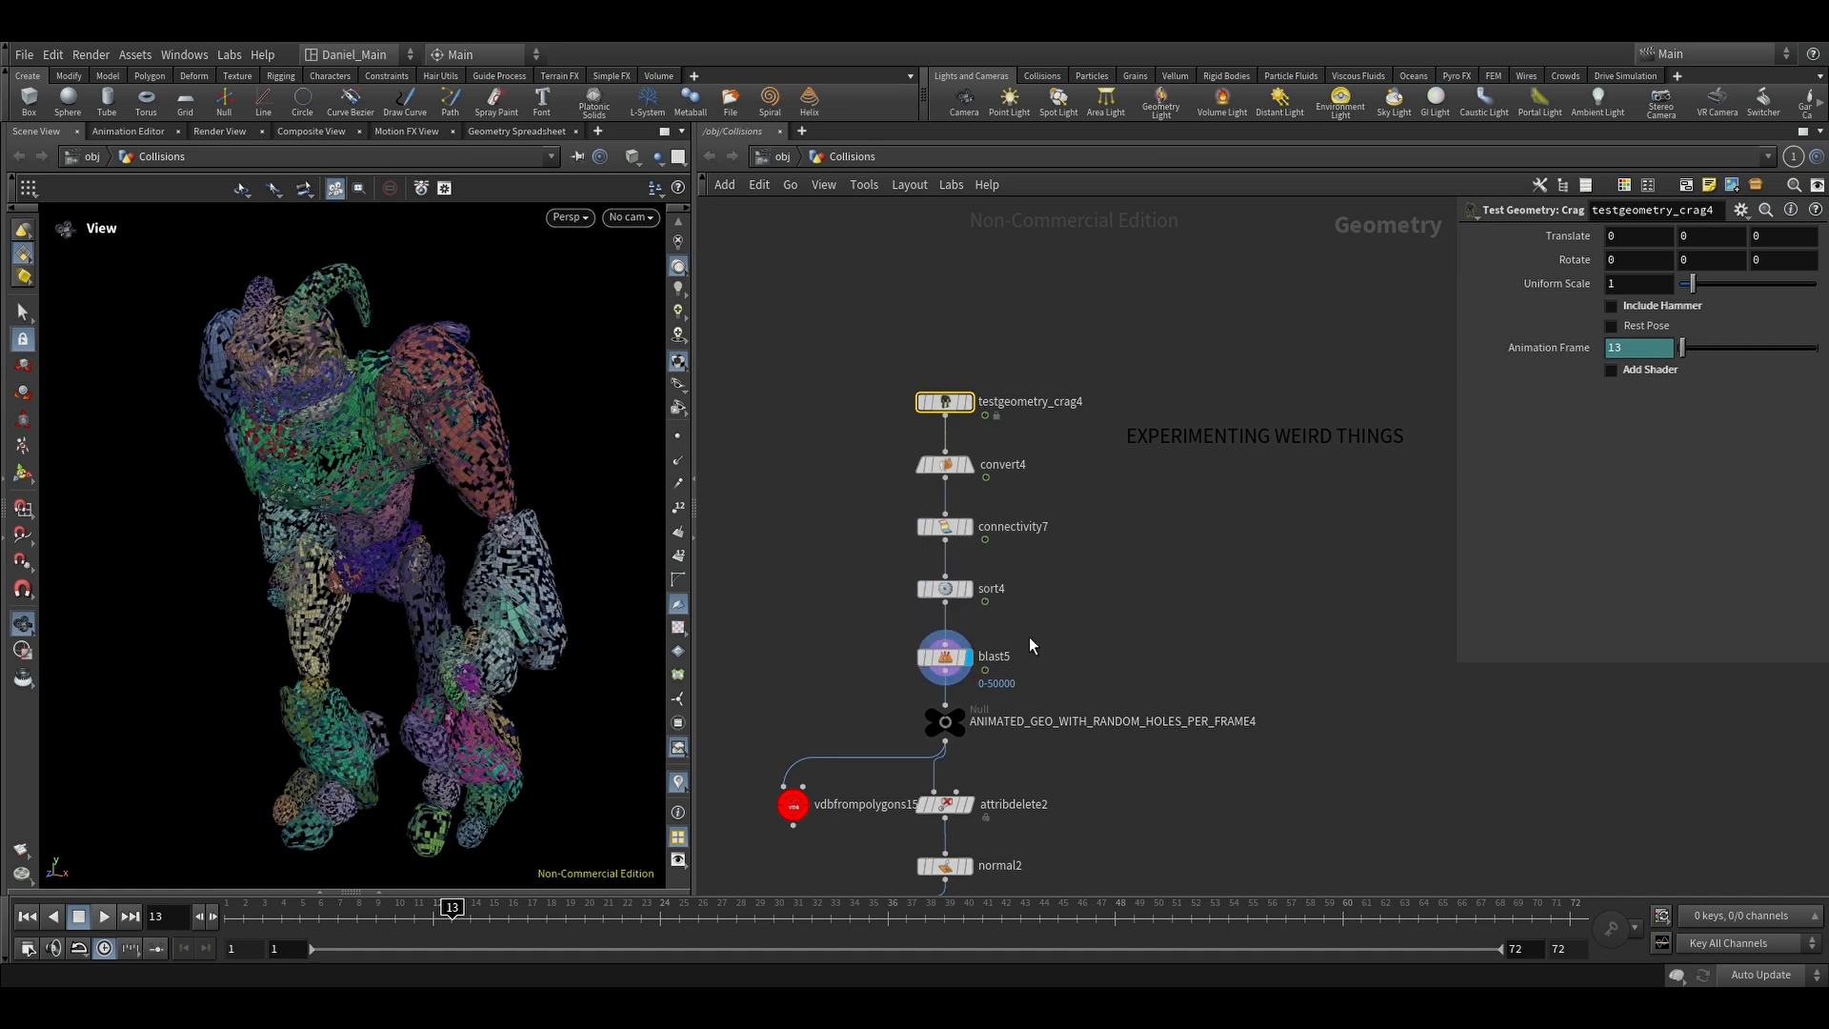
pyautogui.click(948, 657)
# Step: Display vdbfrompolygons15 and normal2 in turn, inspecting how each handles the holed crag geometry
pyautogui.moveTo(877, 678); pyautogui.dragTo(846, 562, button='middle')
pyautogui.moveTo(838, 562); pyautogui.dragTo(768, 724)
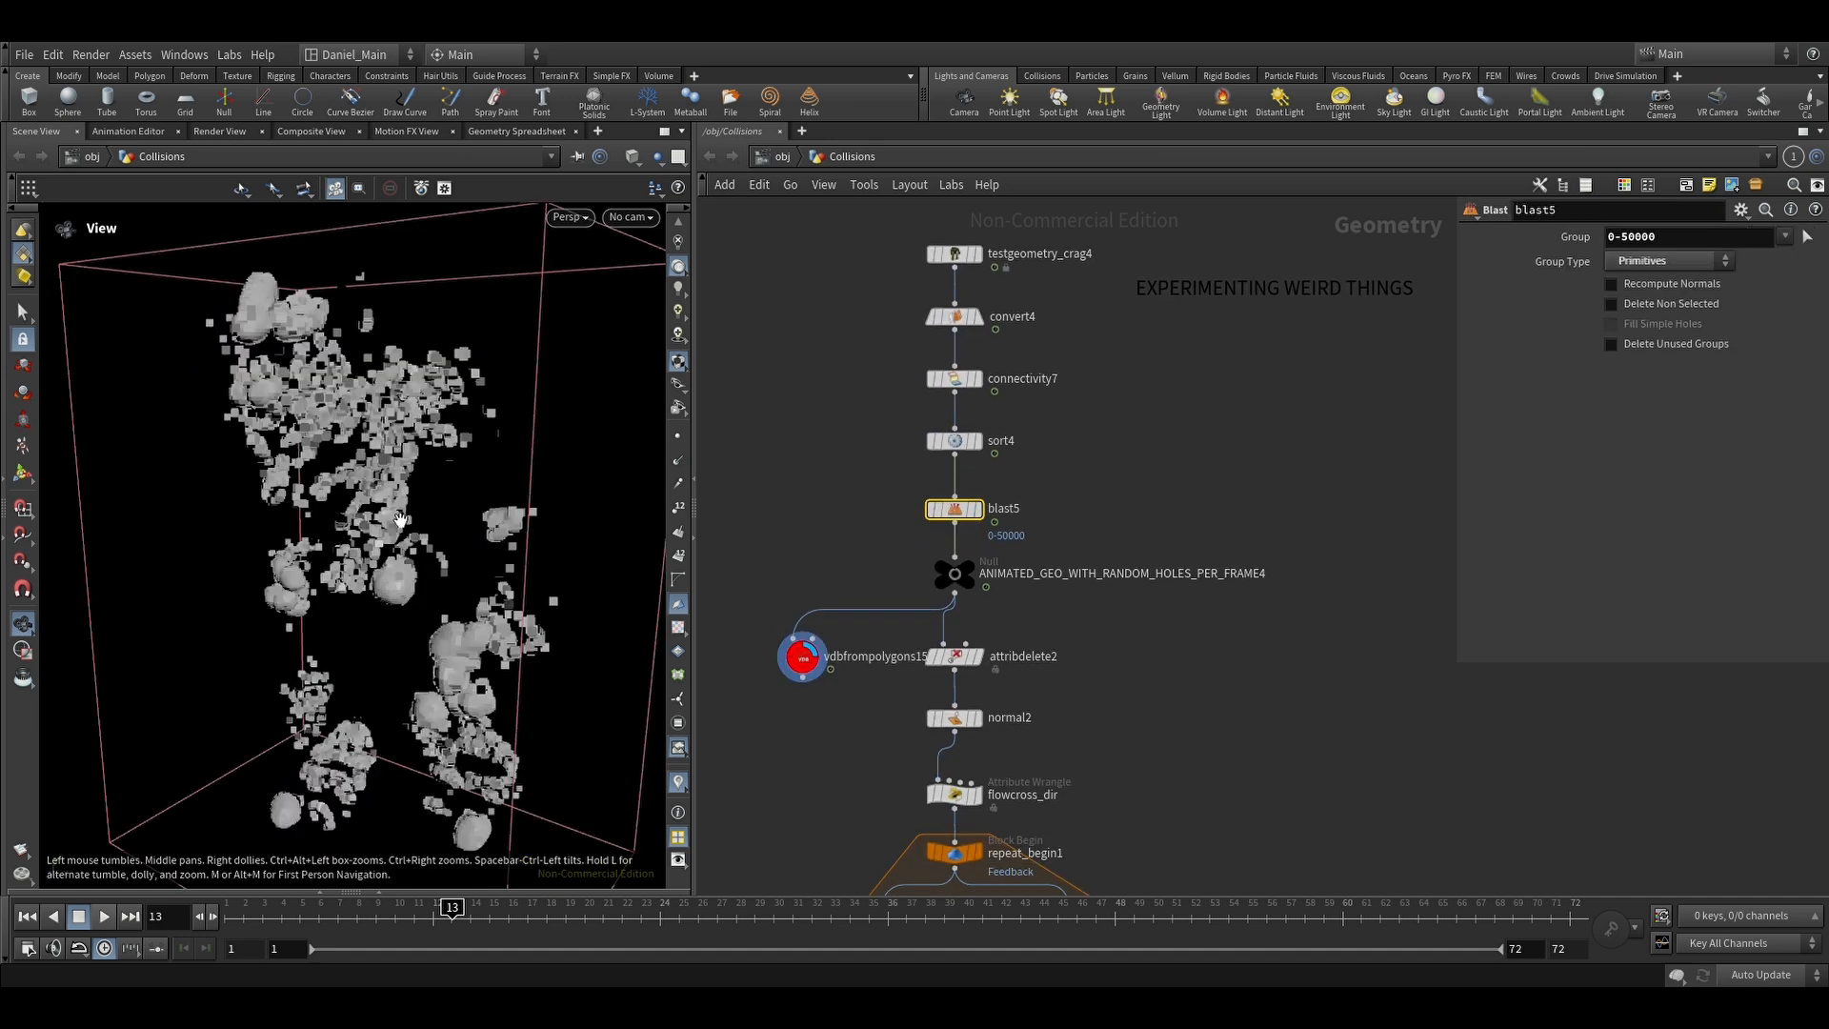
pyautogui.scroll(3, 613, 694)
pyautogui.click(977, 719)
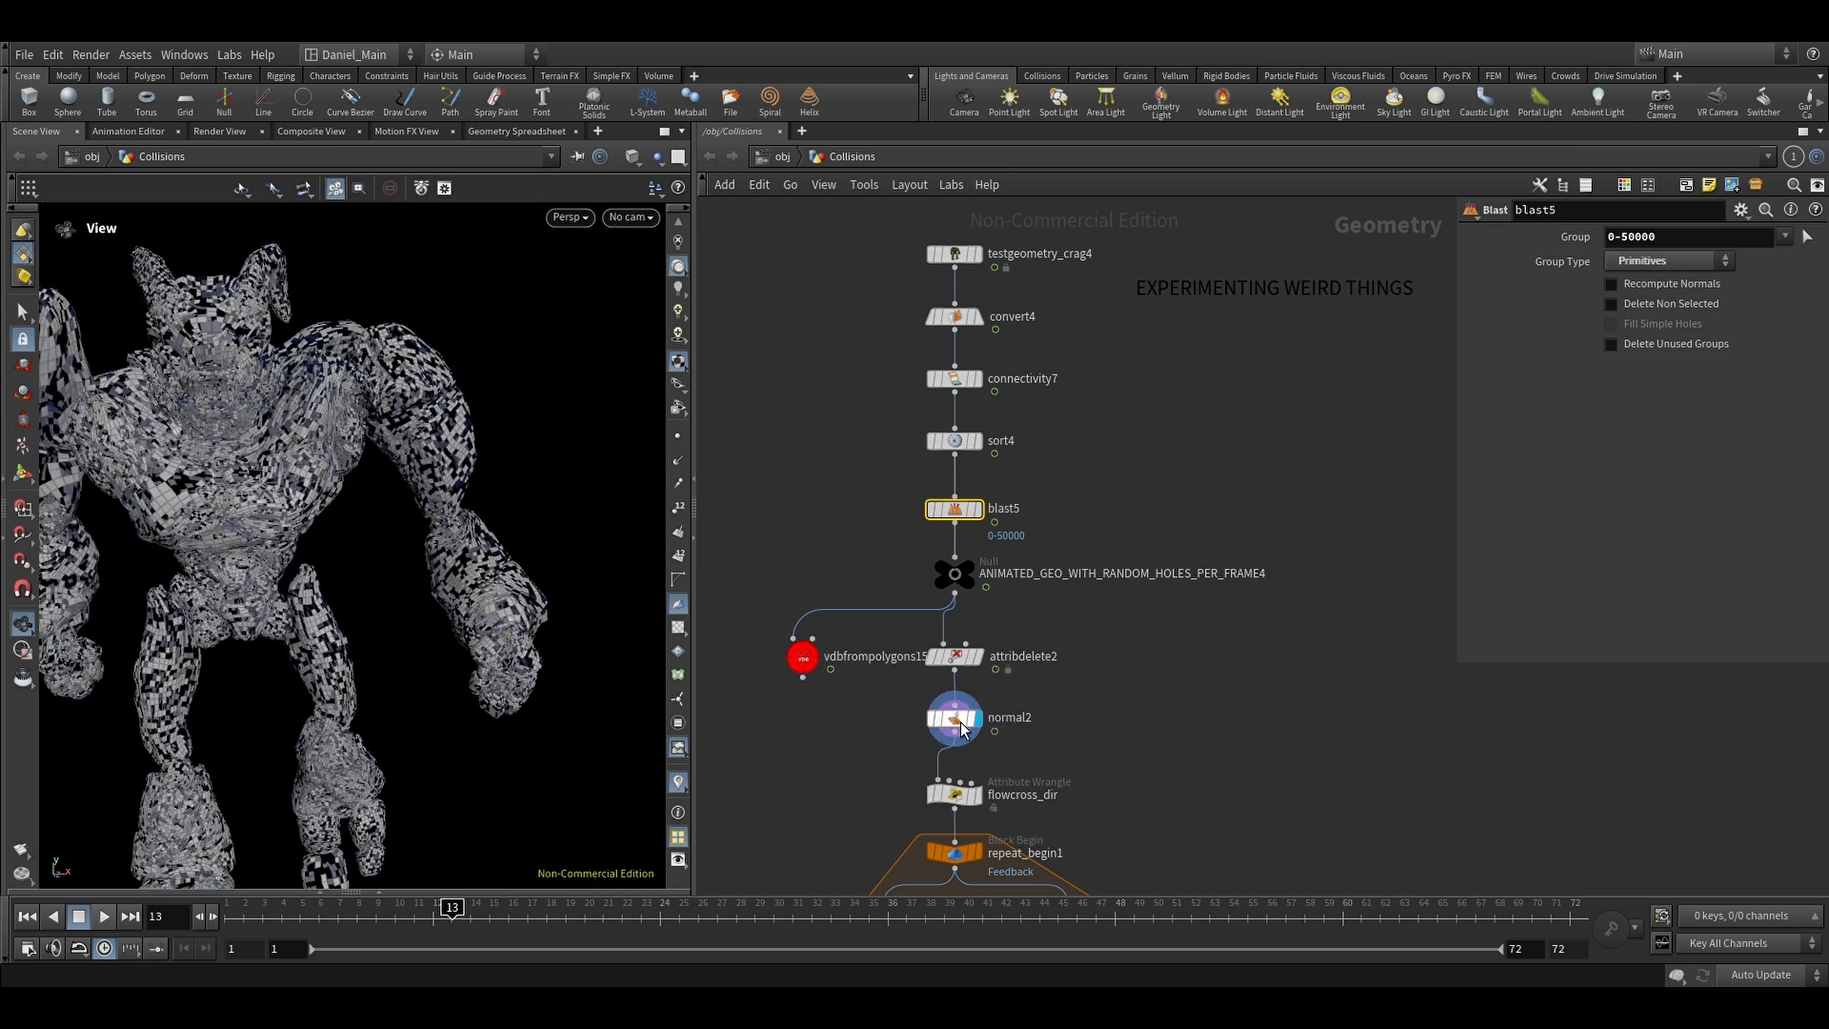
pyautogui.moveTo(375, 539); pyautogui.dragTo(288, 540)
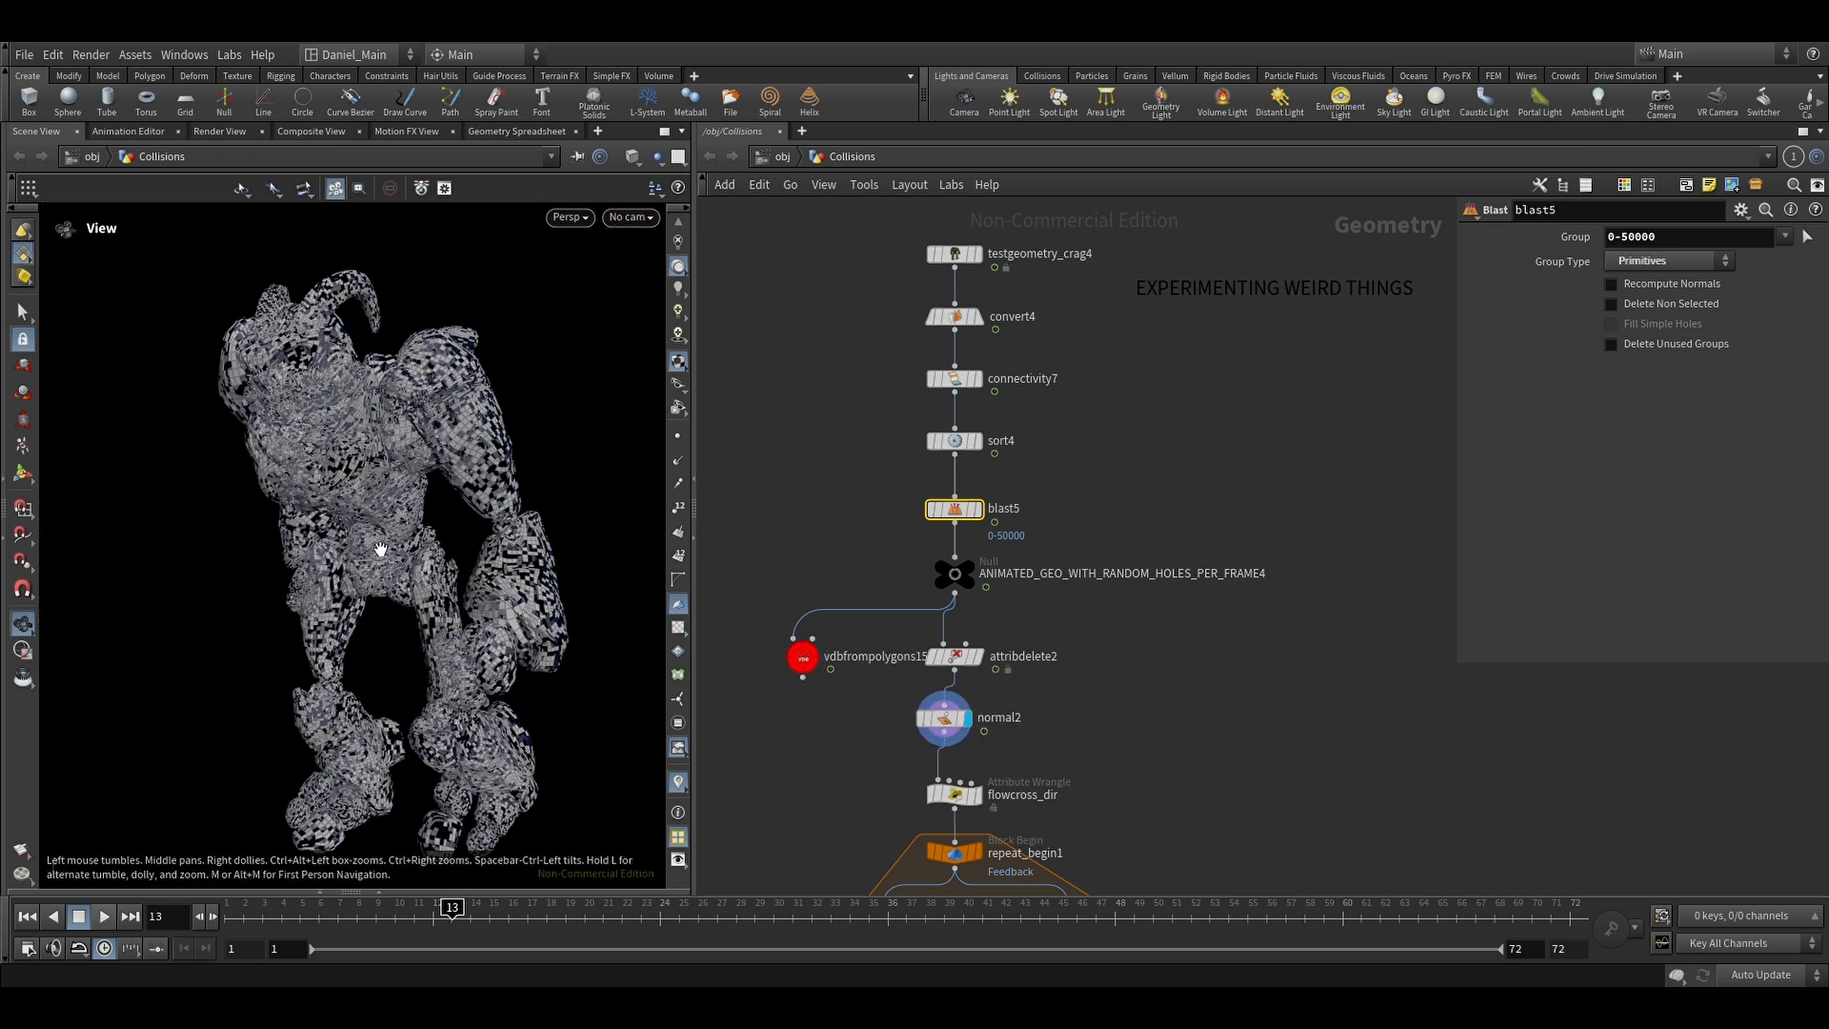
# Step: Open the flowcross_dir wrangle, examine its cross-product expression on the point normals, and display the node
pyautogui.click(684, 787)
pyautogui.moveTo(1075, 710); pyautogui.dragTo(1082, 540, button='middle')
pyautogui.scroll(3, 1018, 597)
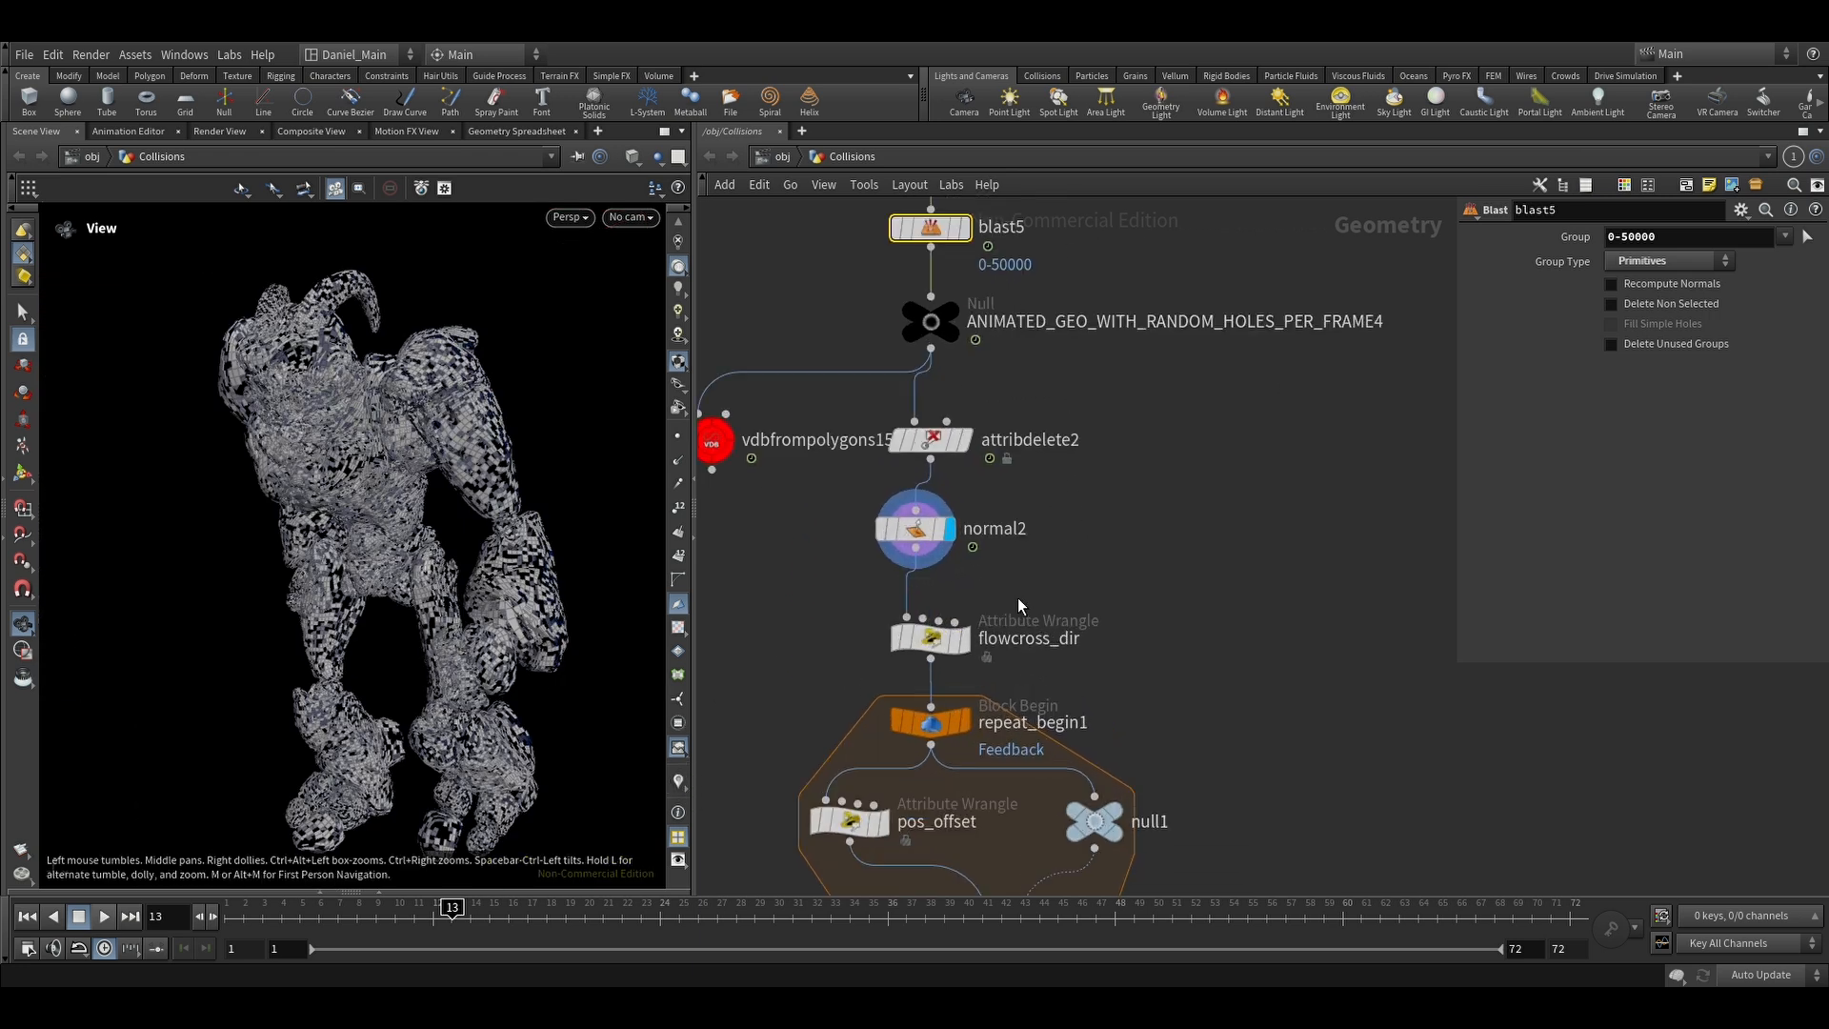
pyautogui.click(963, 633)
pyautogui.moveTo(1582, 375); pyautogui.dragTo(1745, 374)
pyautogui.click(1746, 374)
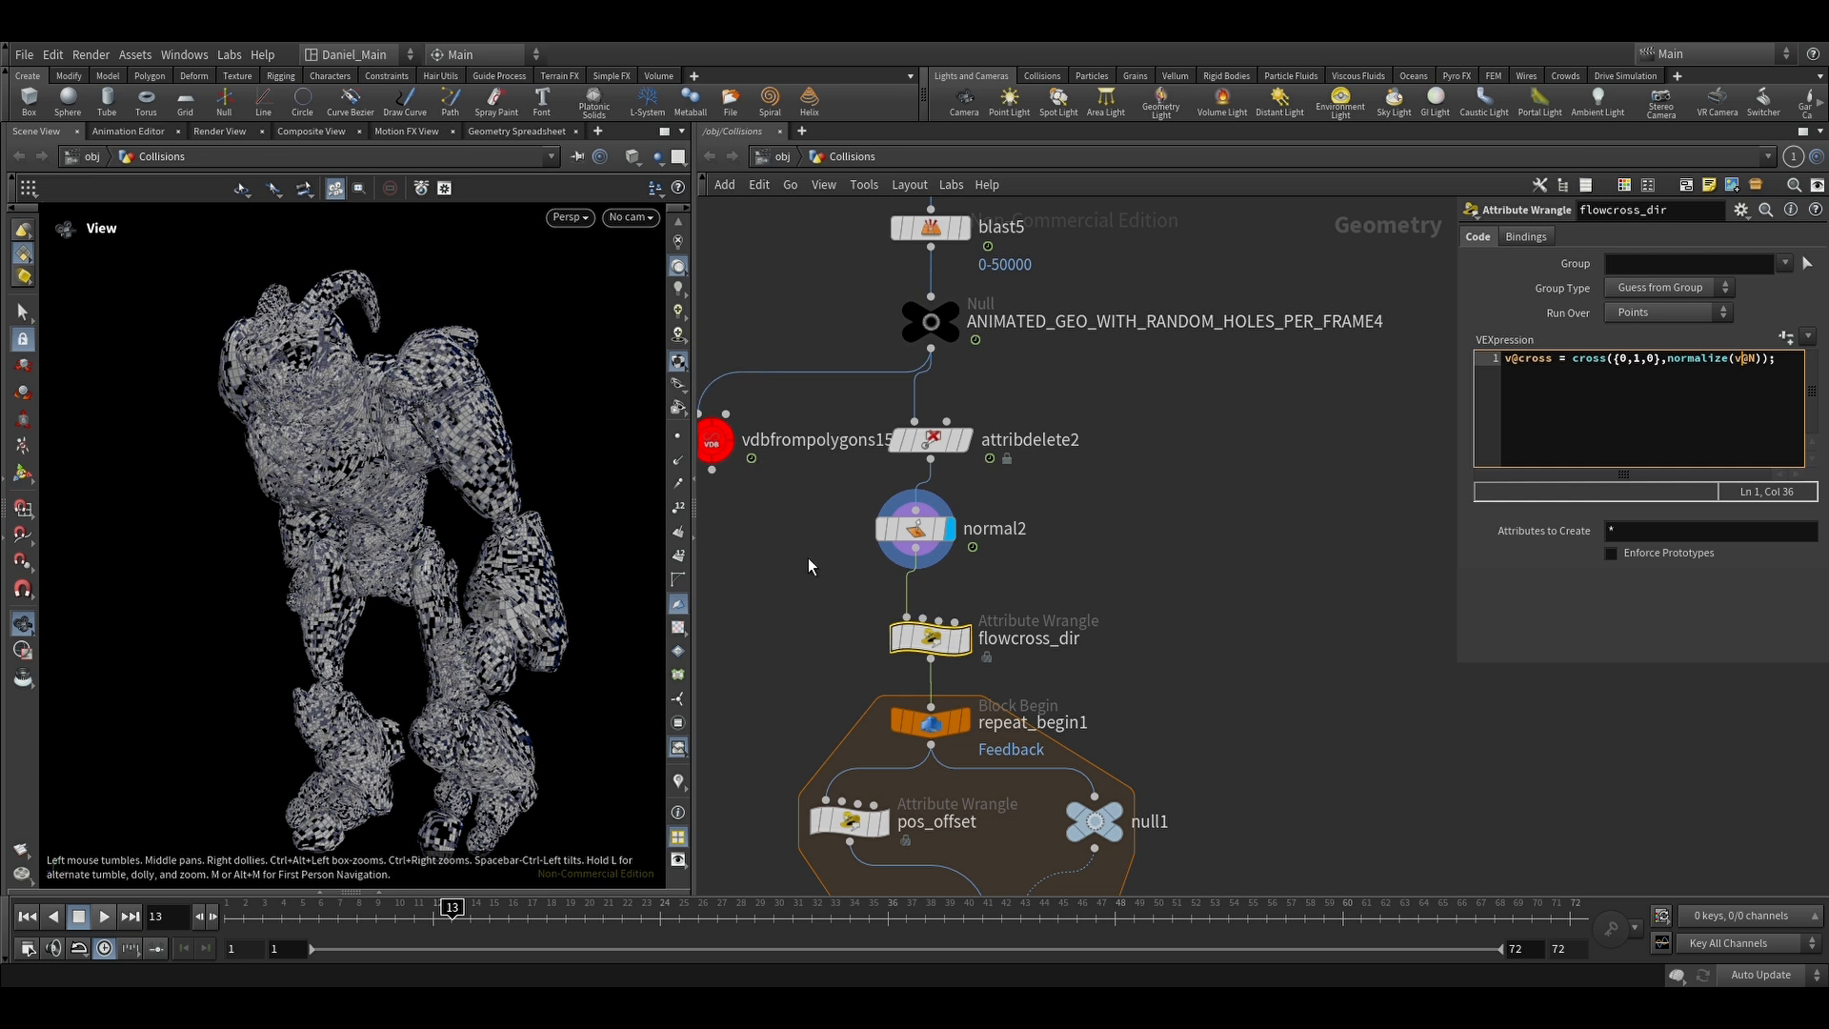
pyautogui.click(960, 644)
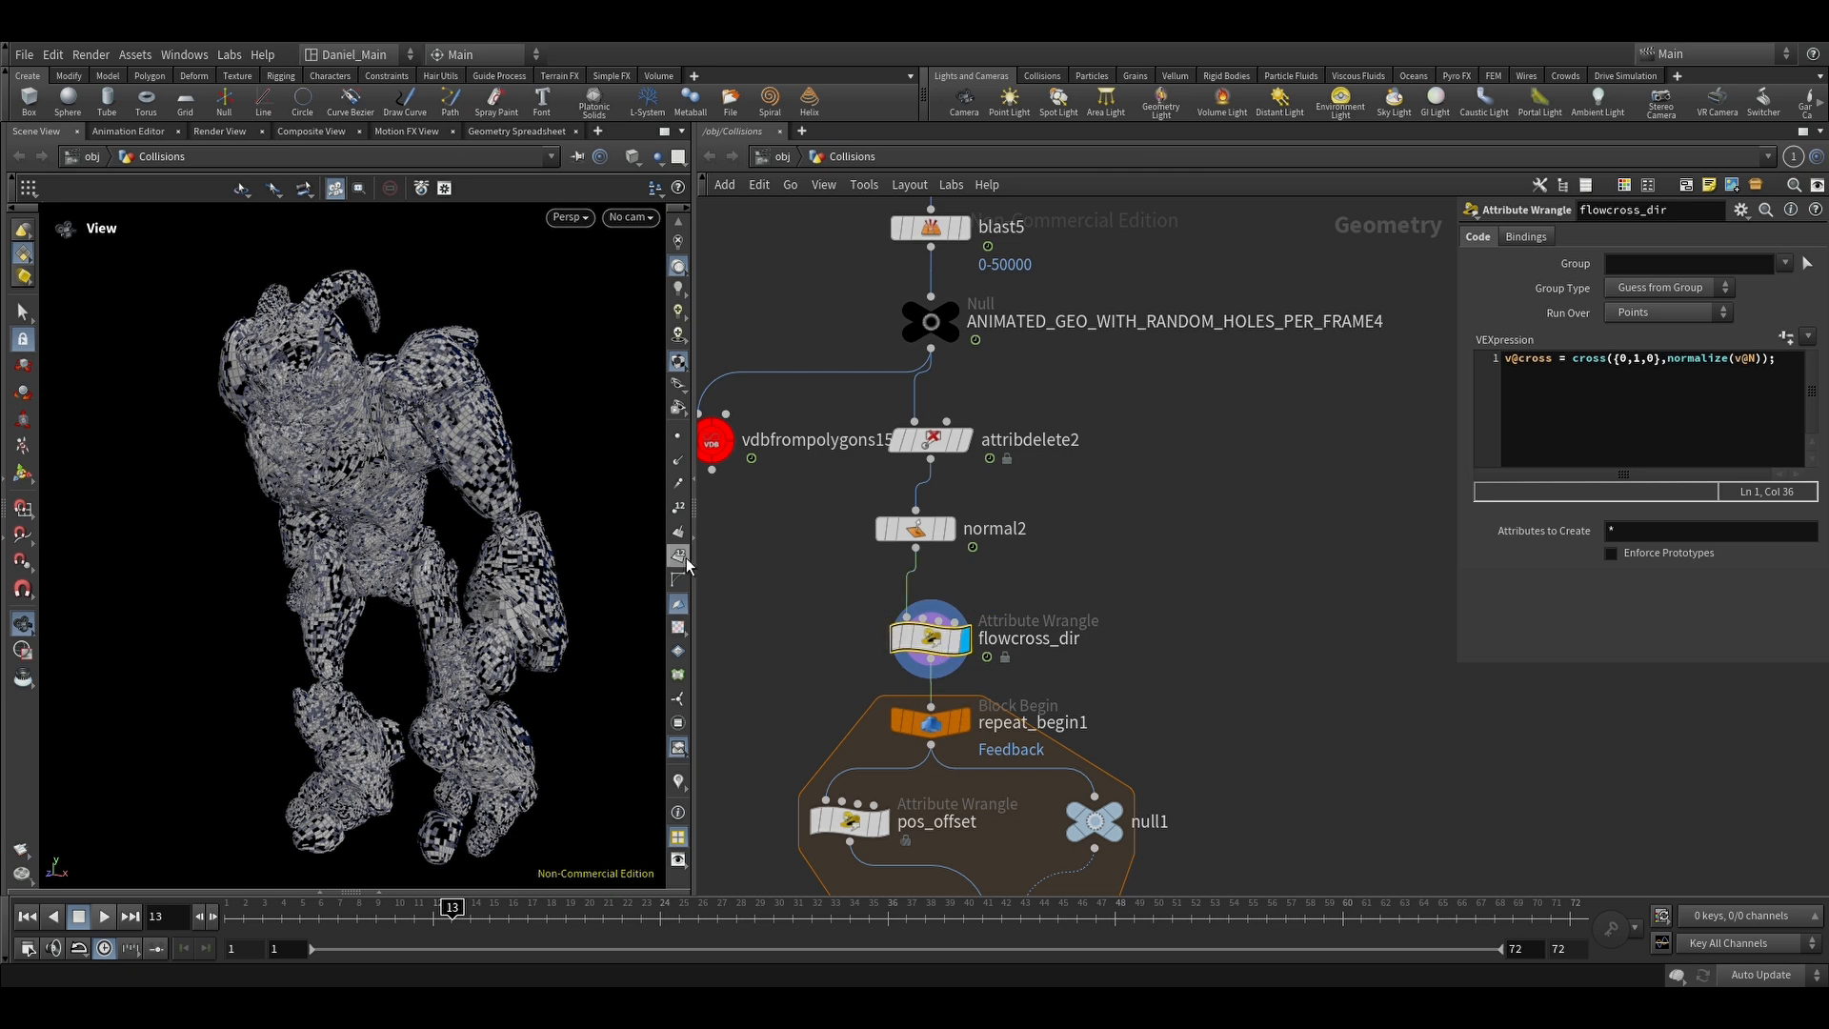
# Step: Show the point normals on the flowcross_dir geometry for inspection, then hide them again
pyautogui.moveTo(358, 503); pyautogui.dragTo(506, 477)
pyautogui.moveTo(506, 477); pyautogui.dragTo(467, 505, button='right')
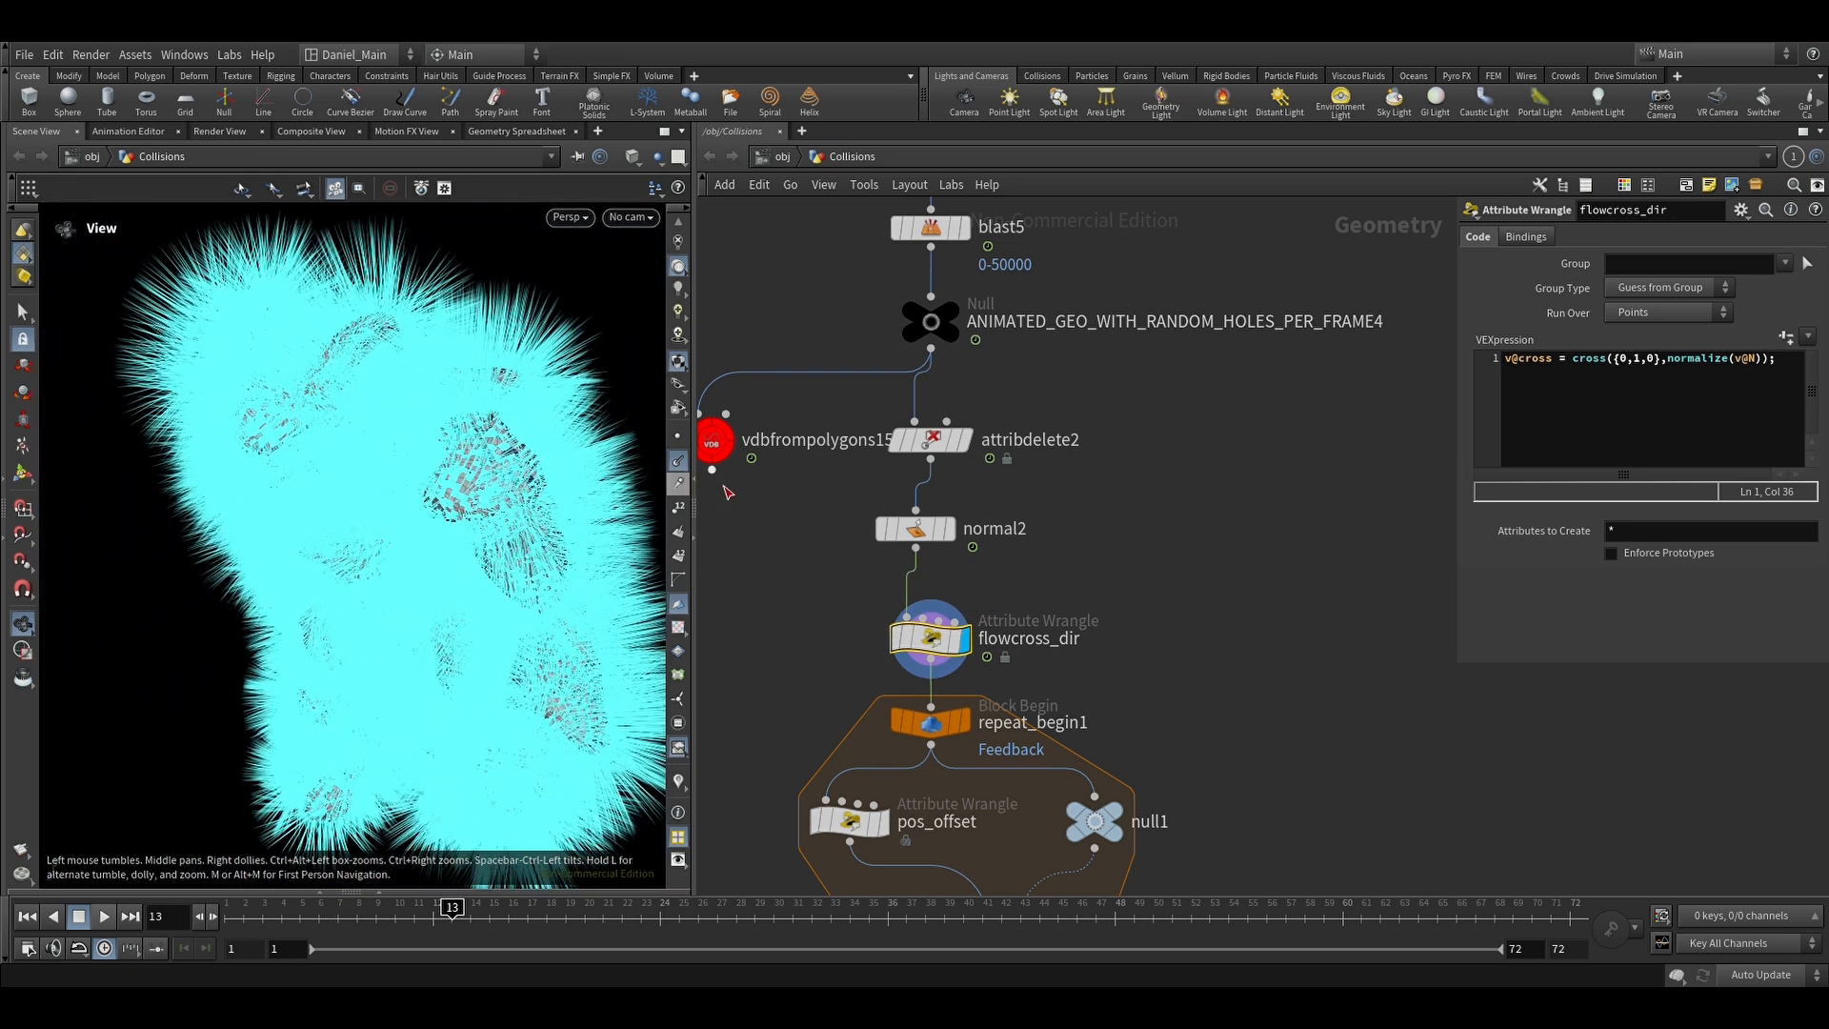
pyautogui.click(678, 460)
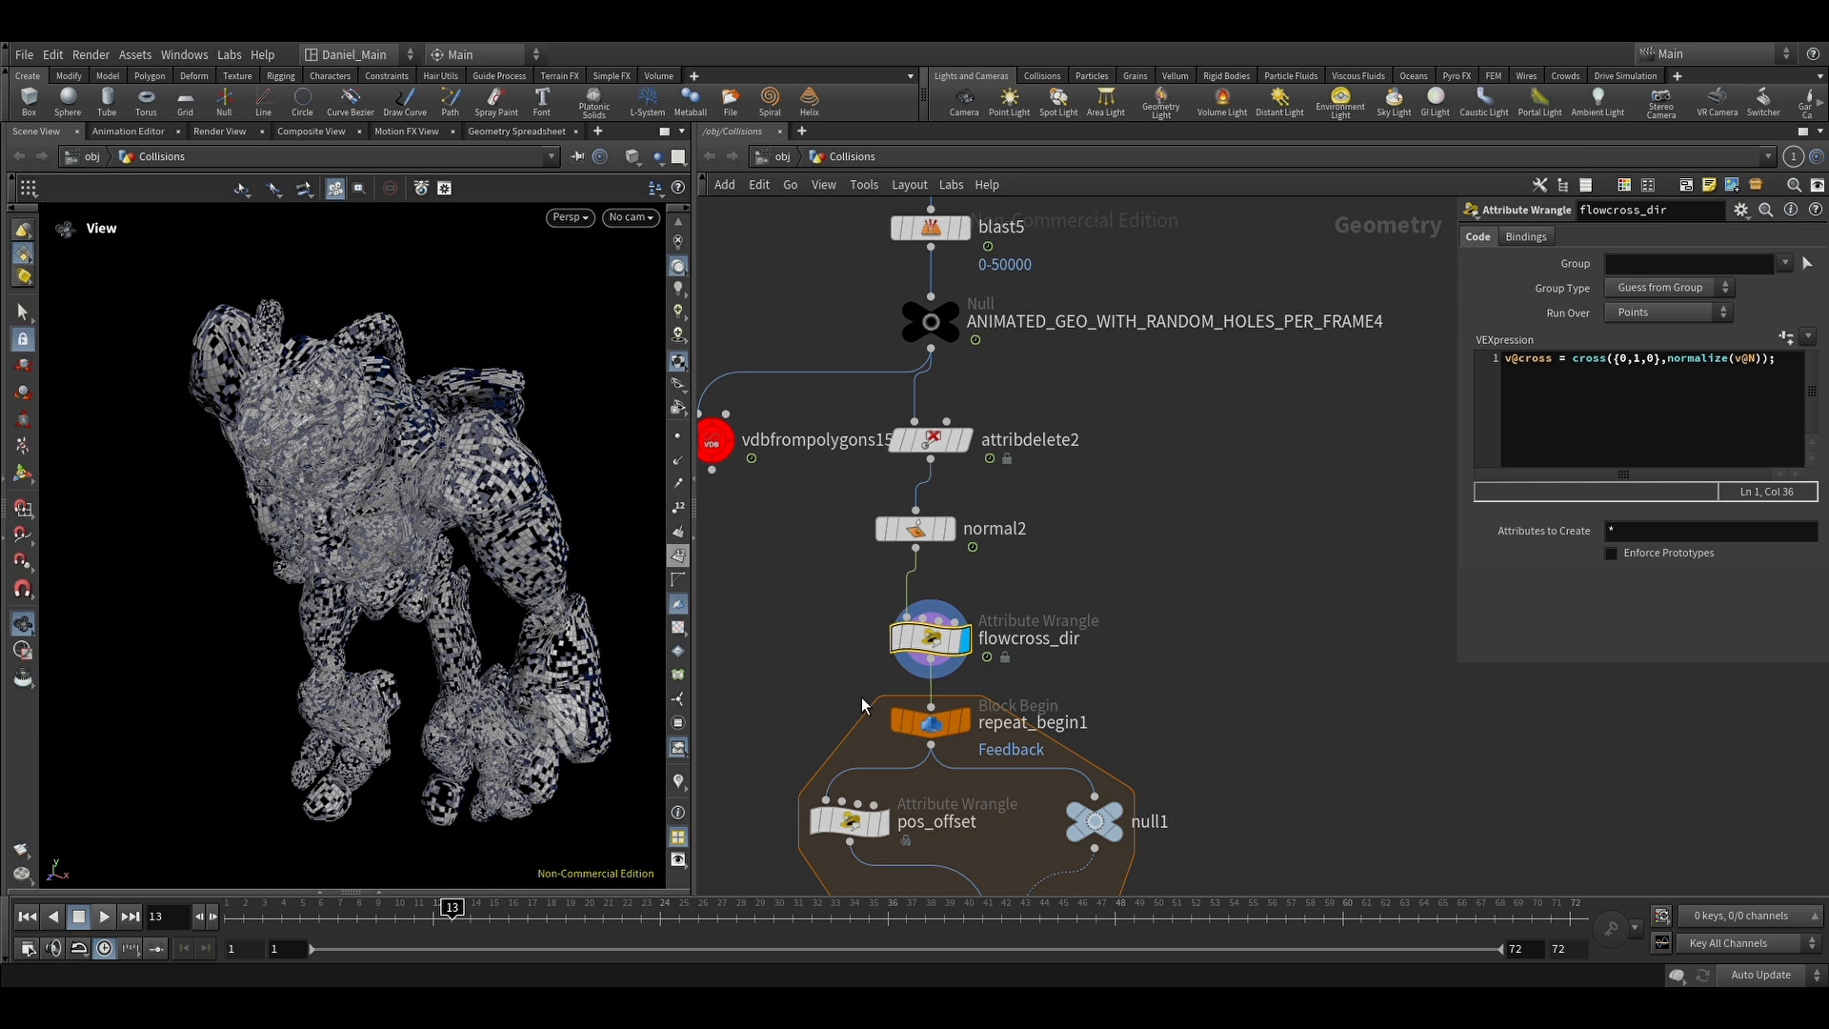
# Step: Visualize the cross direction vectors on the crag and inspect their flow from above and up close
pyautogui.click(678, 748)
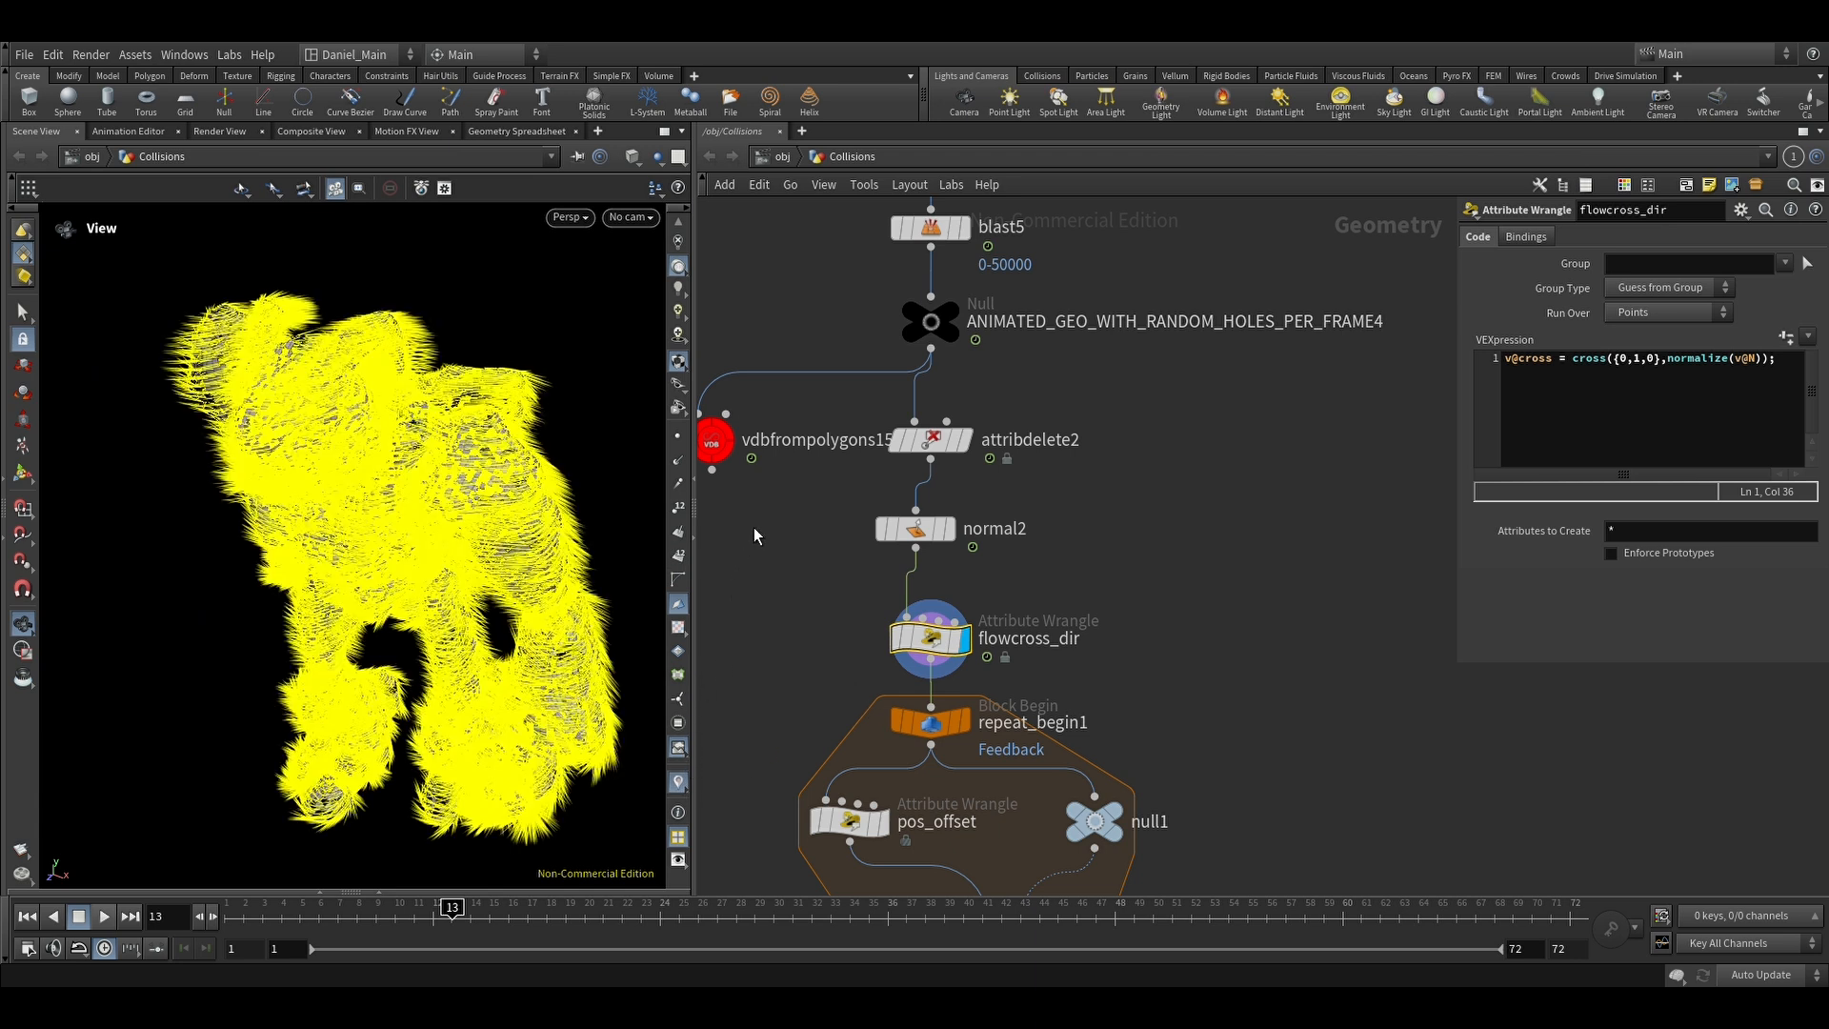
pyautogui.moveTo(371, 527); pyautogui.dragTo(360, 477)
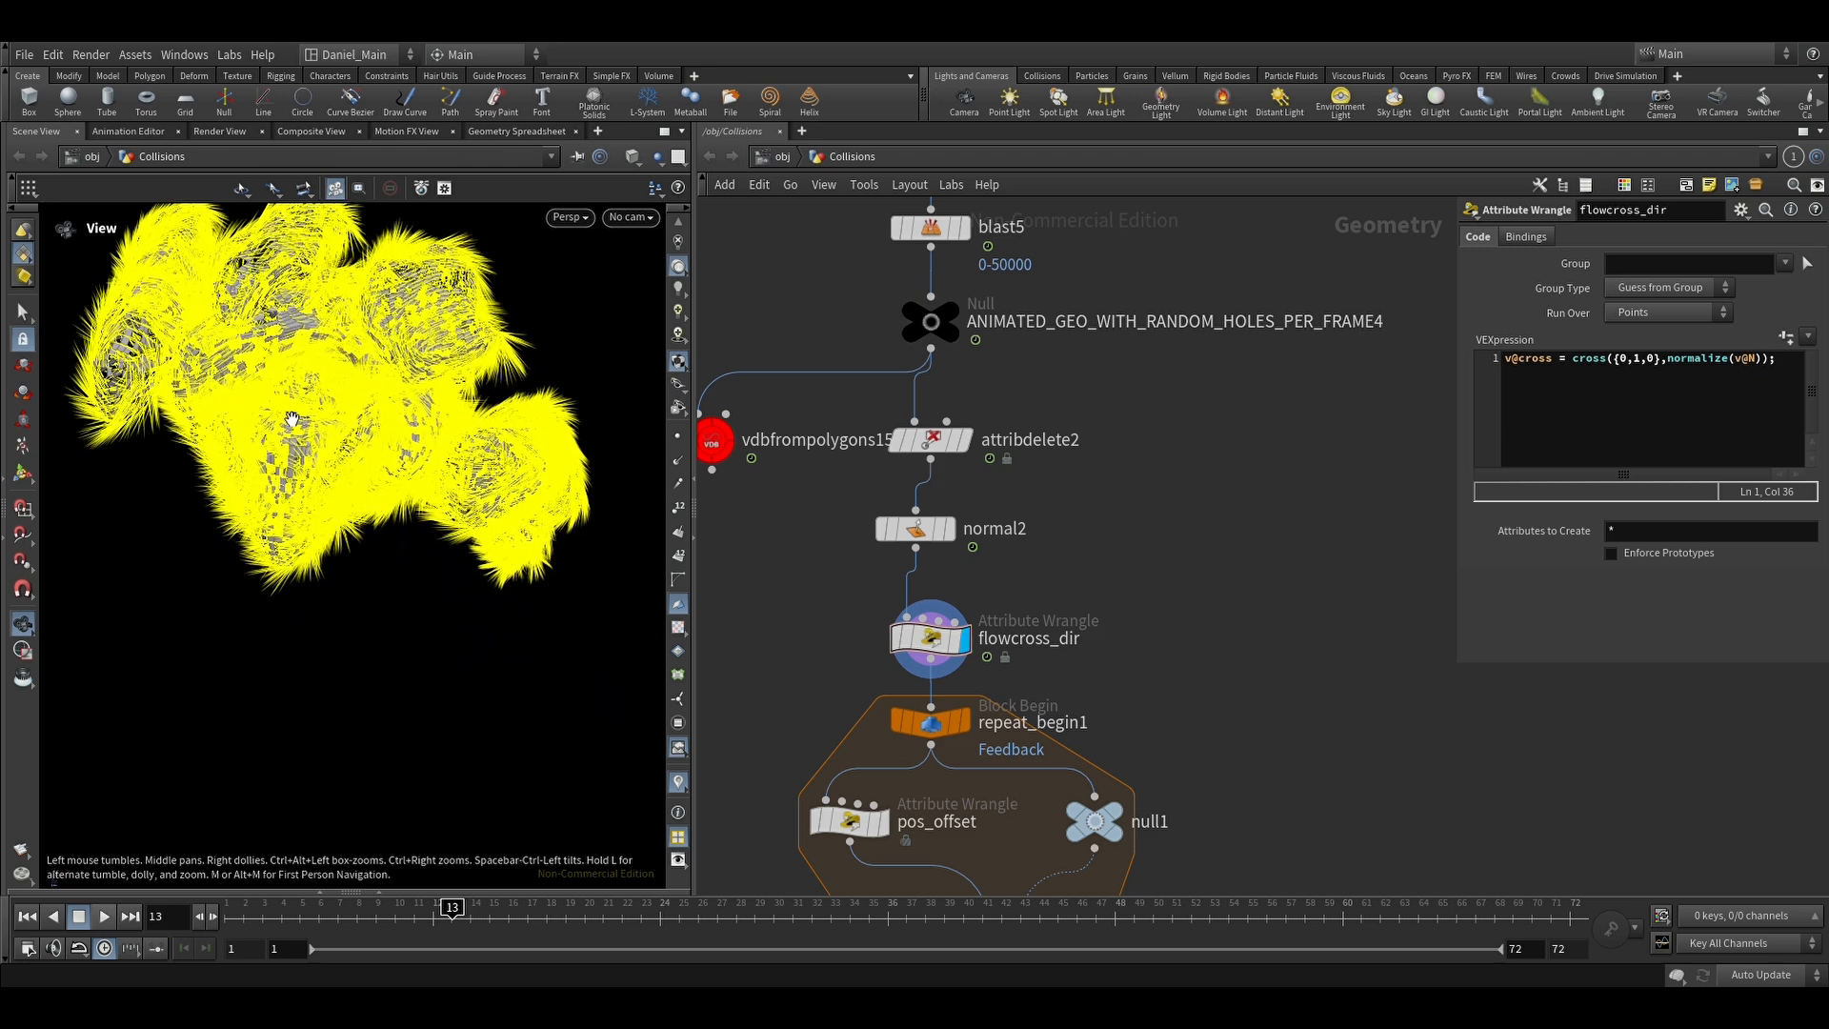
pyautogui.moveTo(349, 472); pyautogui.dragTo(204, 625)
pyautogui.moveTo(434, 608); pyautogui.dragTo(424, 372, button='middle')
pyautogui.moveTo(424, 372); pyautogui.dragTo(423, 504)
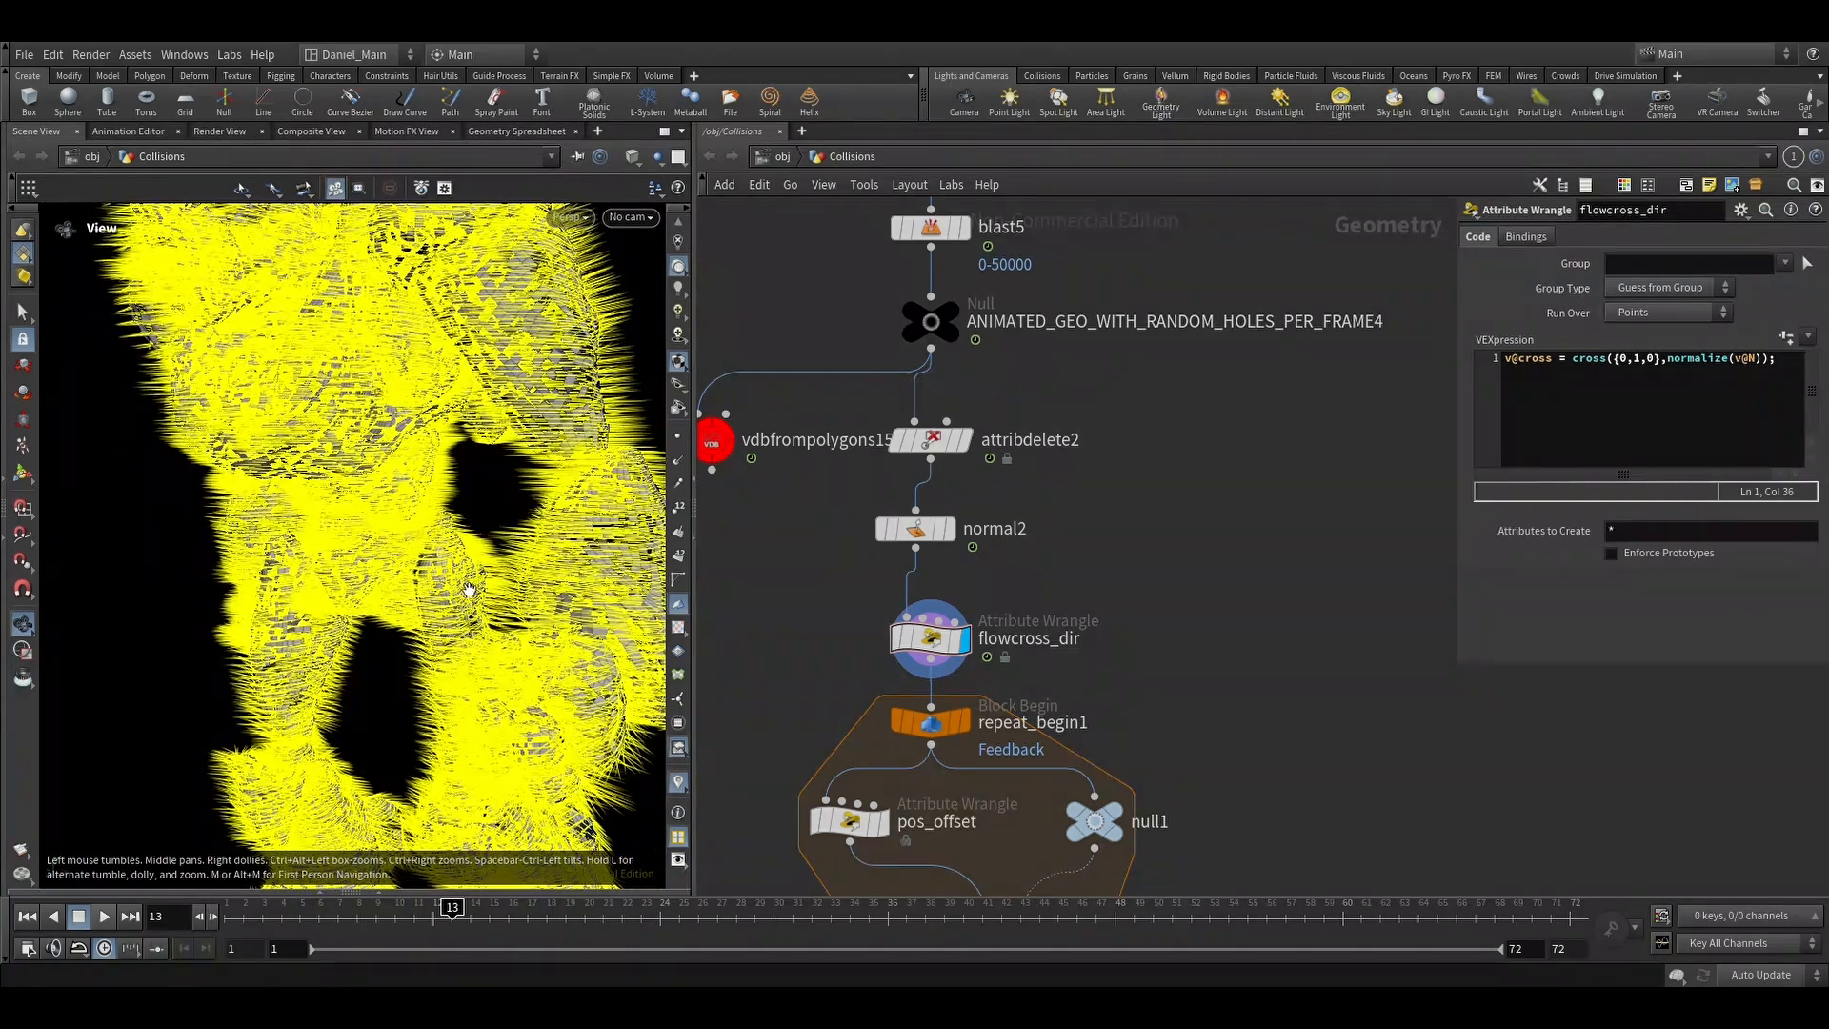
# Step: Display repeat_begin1 with the cross vectors hidden and inspect the holed geometry entering the loop
pyautogui.moveTo(1056, 668); pyautogui.dragTo(1064, 383, button='middle')
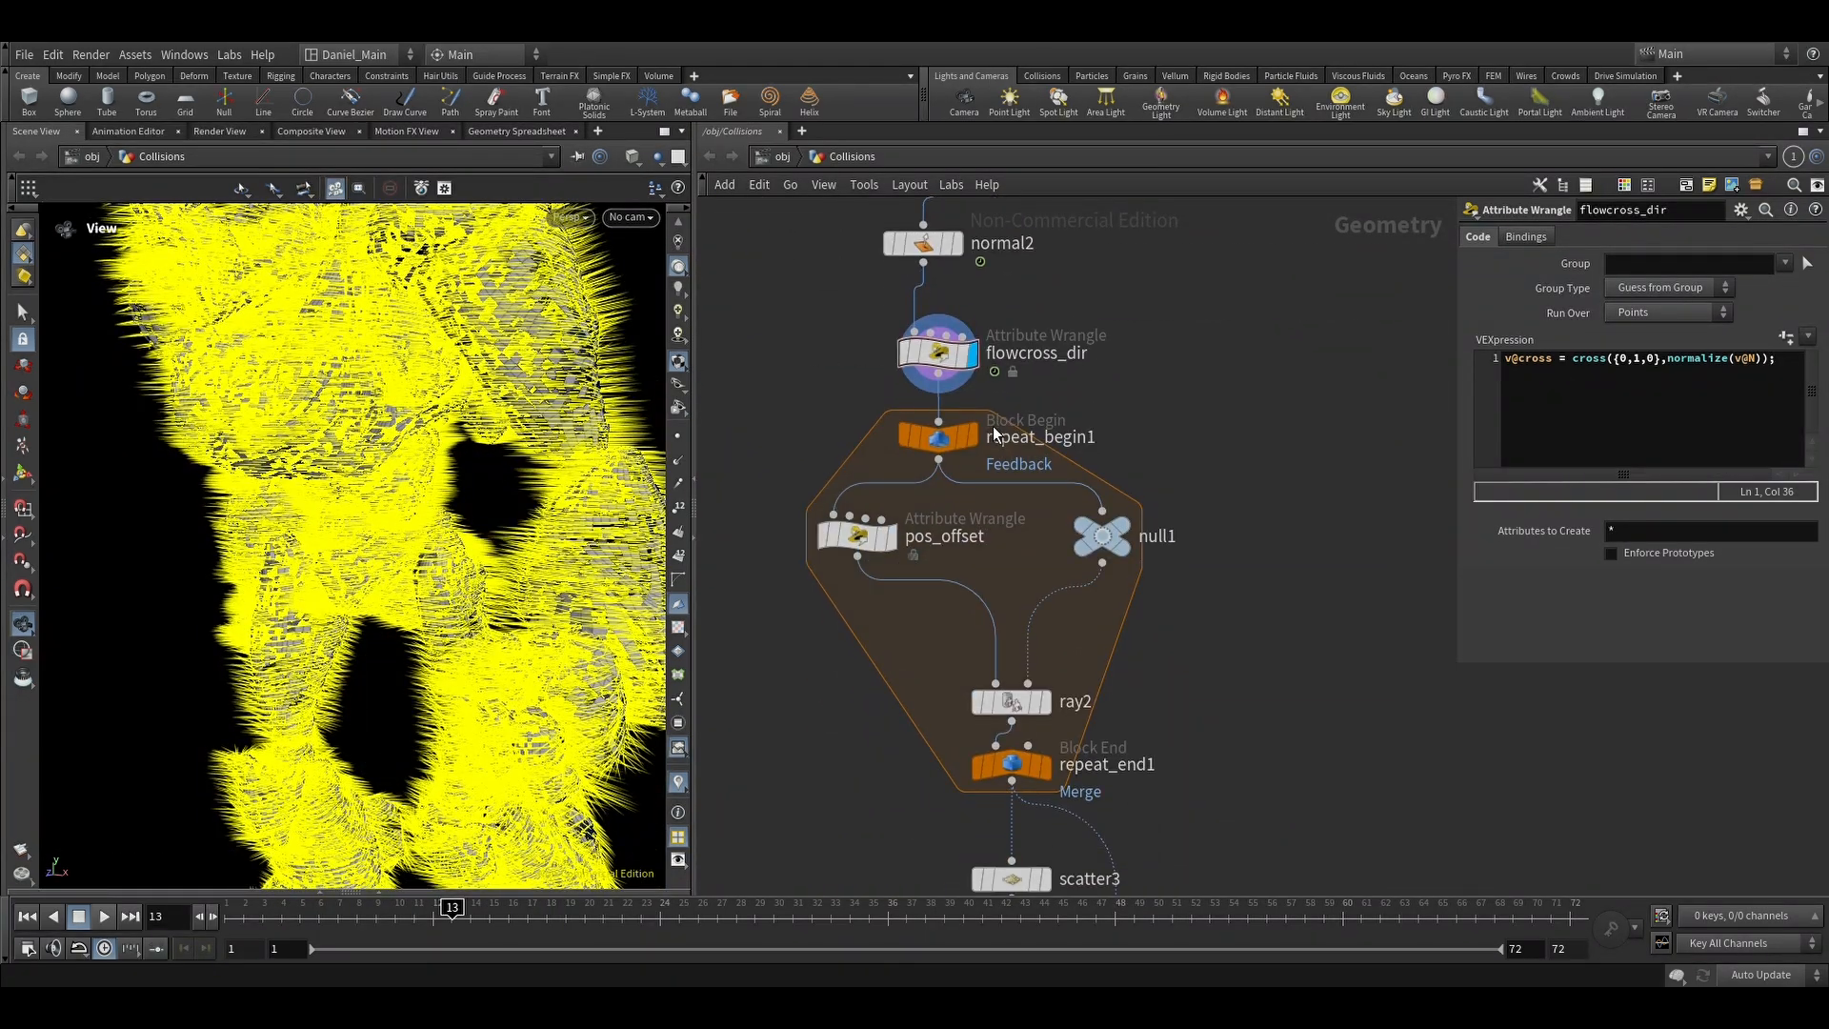
pyautogui.click(981, 438)
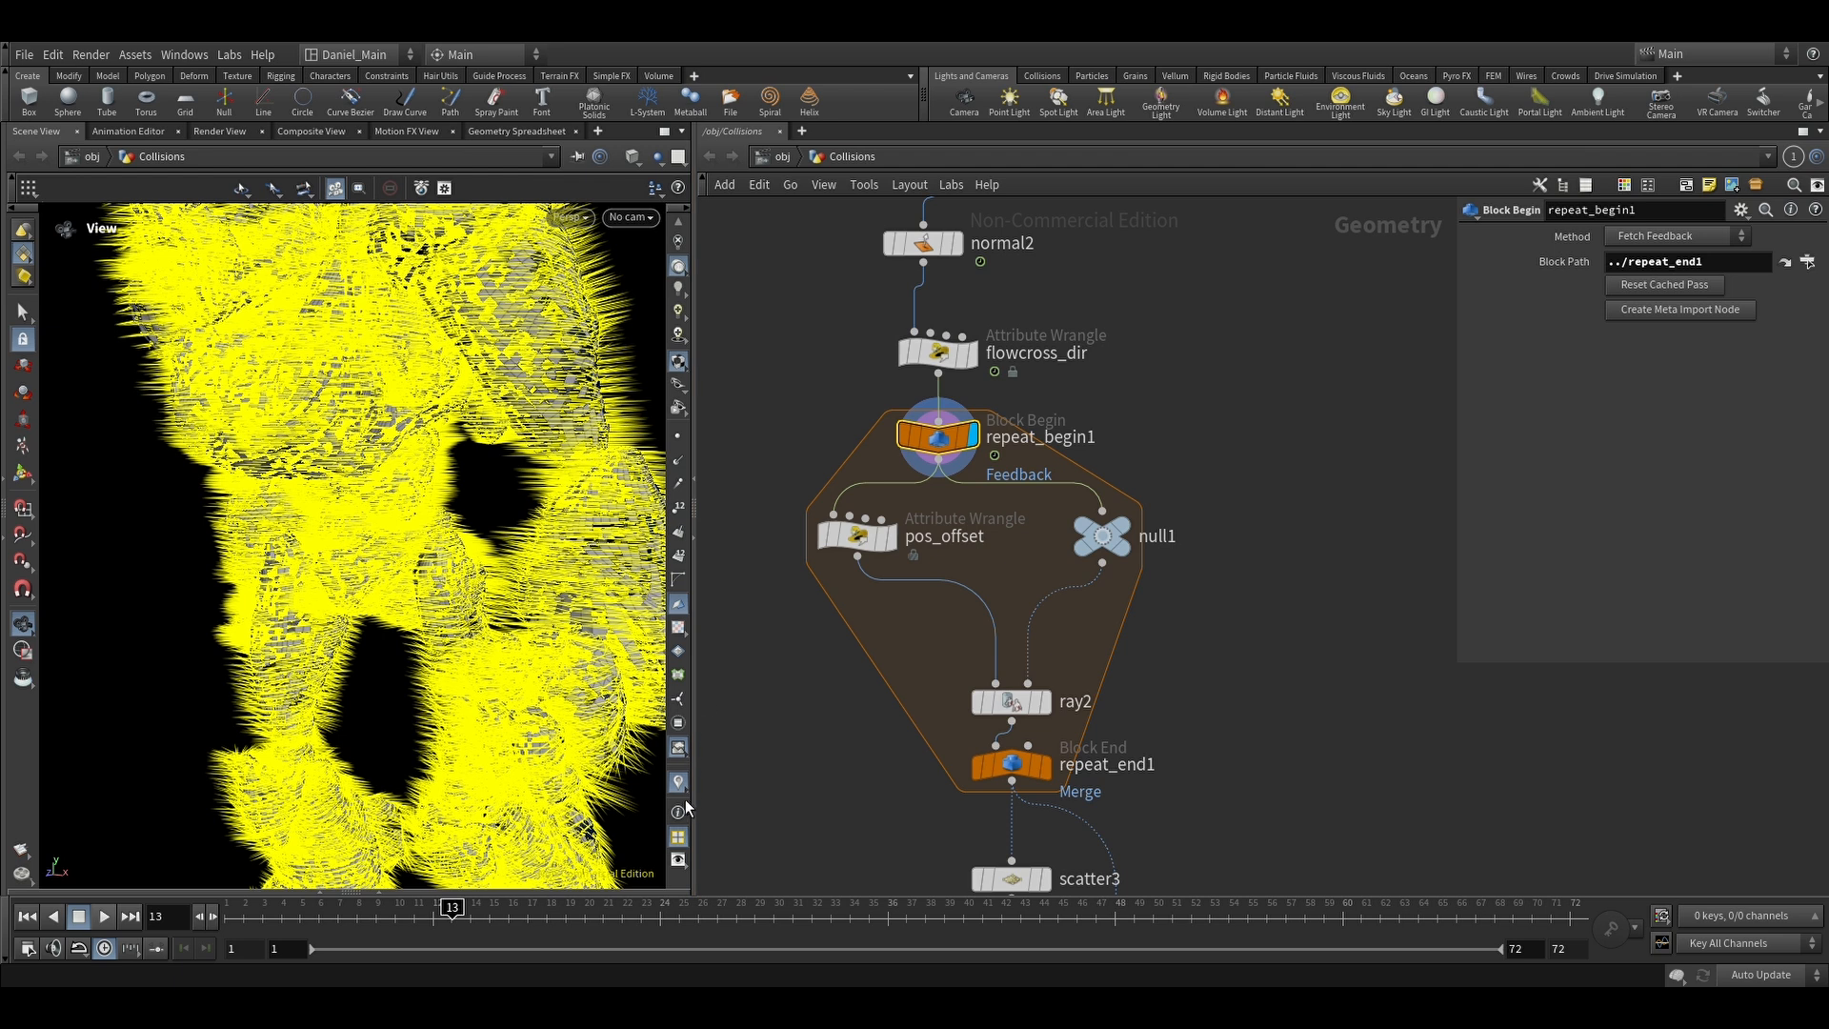
pyautogui.moveTo(393, 469); pyautogui.dragTo(385, 440)
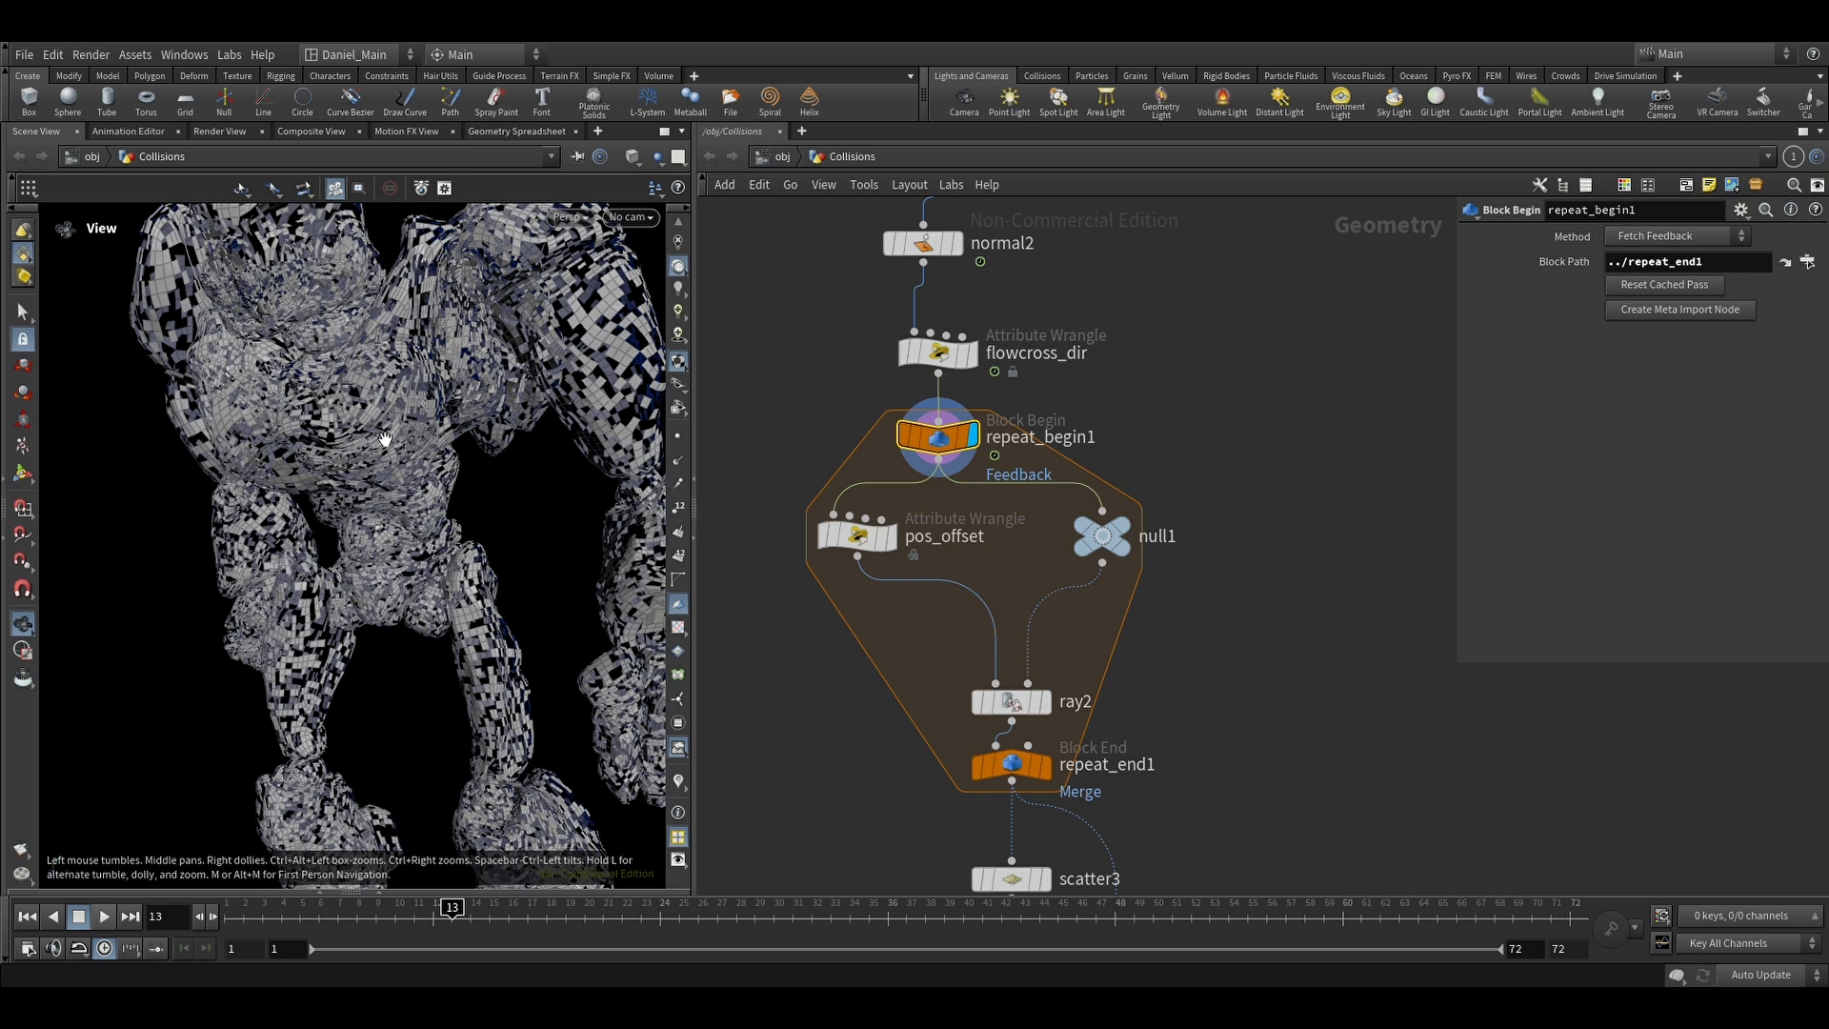
# Step: Display pos_offset and examine its position expression, its Amp setting and the shifted polygons on the crag
pyautogui.click(891, 537)
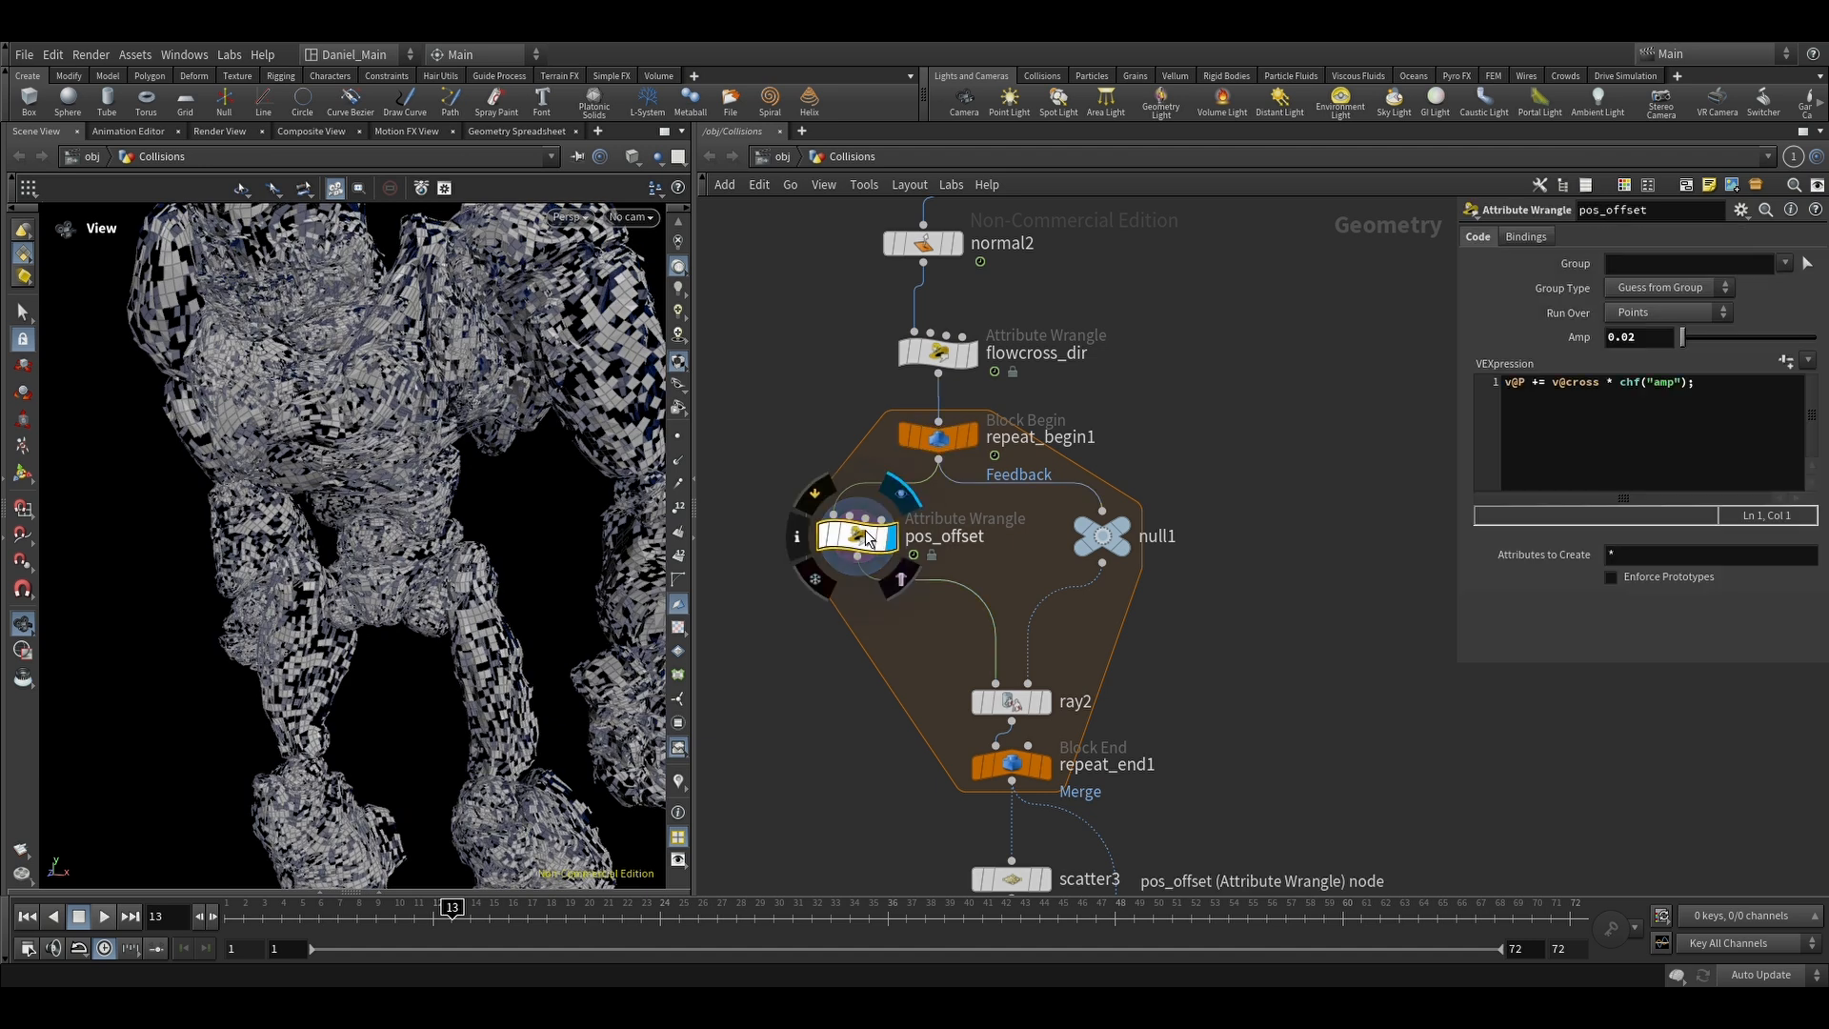
pyautogui.doubleClick(1532, 398)
pyautogui.click(1527, 400)
pyautogui.moveTo(1559, 397); pyautogui.dragTo(1689, 397)
pyautogui.click(1654, 344)
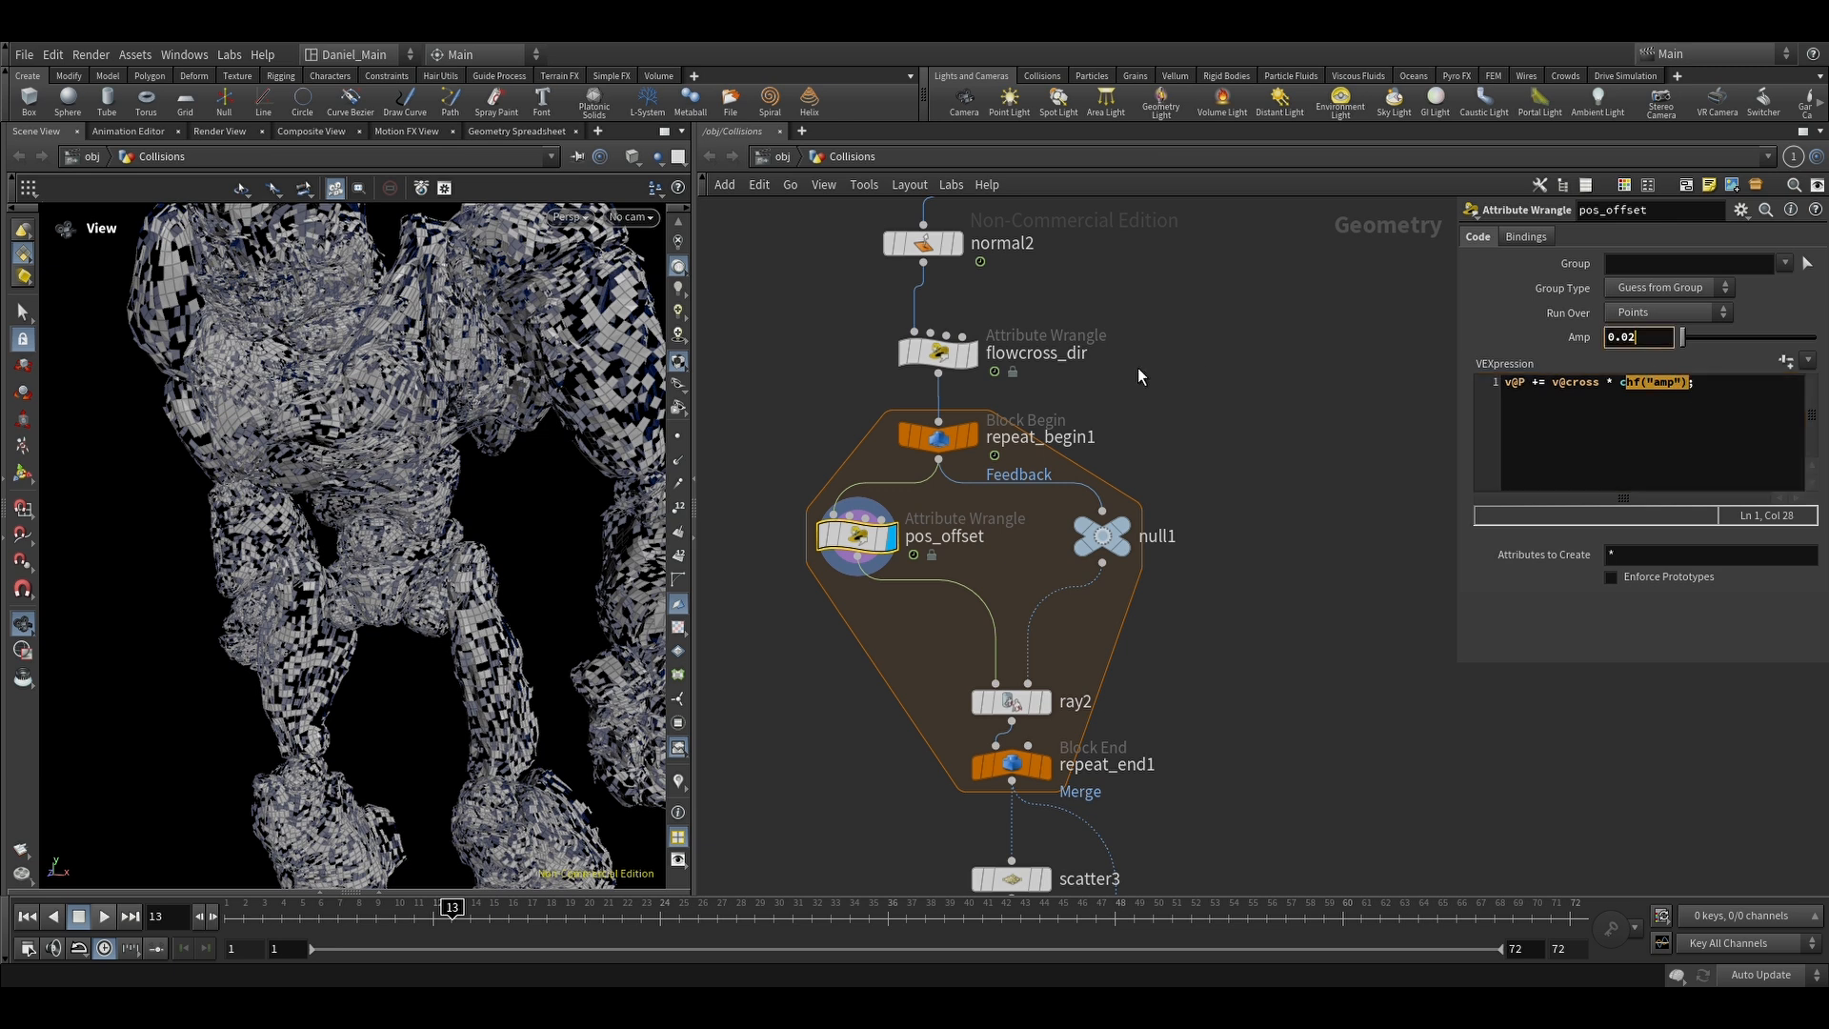
pyautogui.moveTo(271, 320); pyautogui.dragTo(518, 317, button='right')
pyautogui.moveTo(412, 372); pyautogui.dragTo(450, 456)
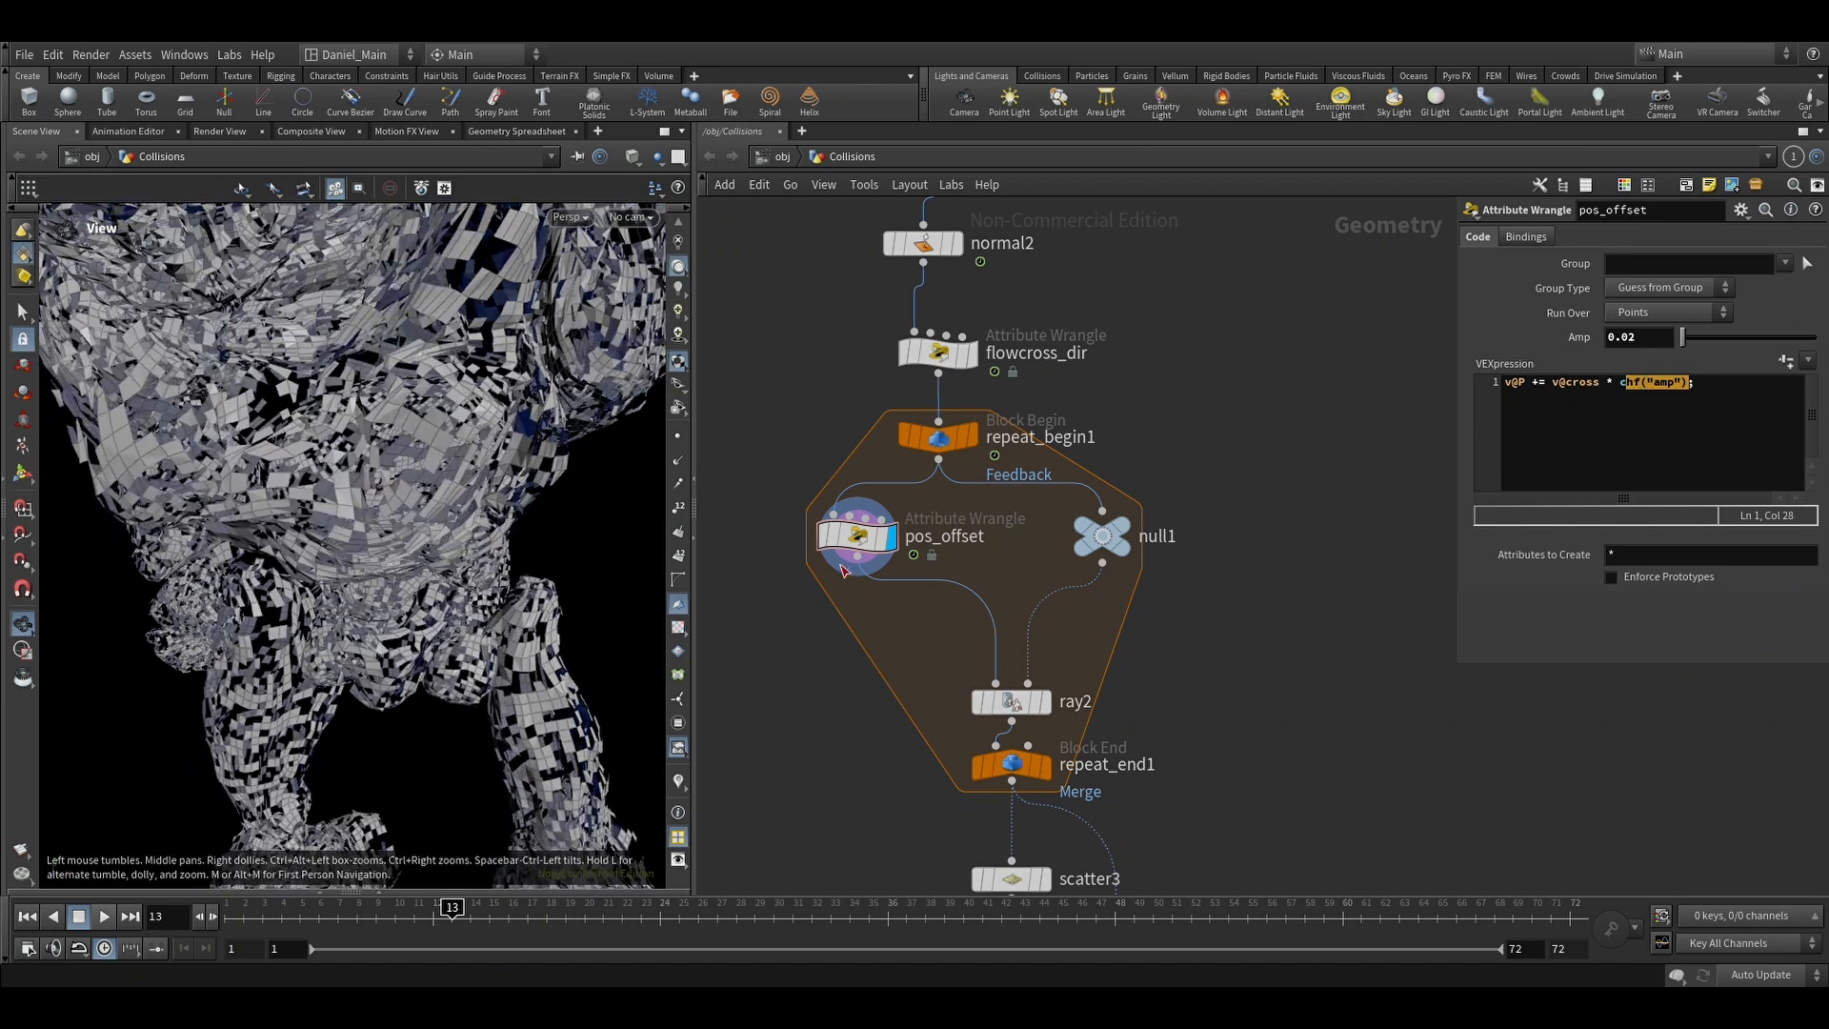
pyautogui.moveTo(825, 499)
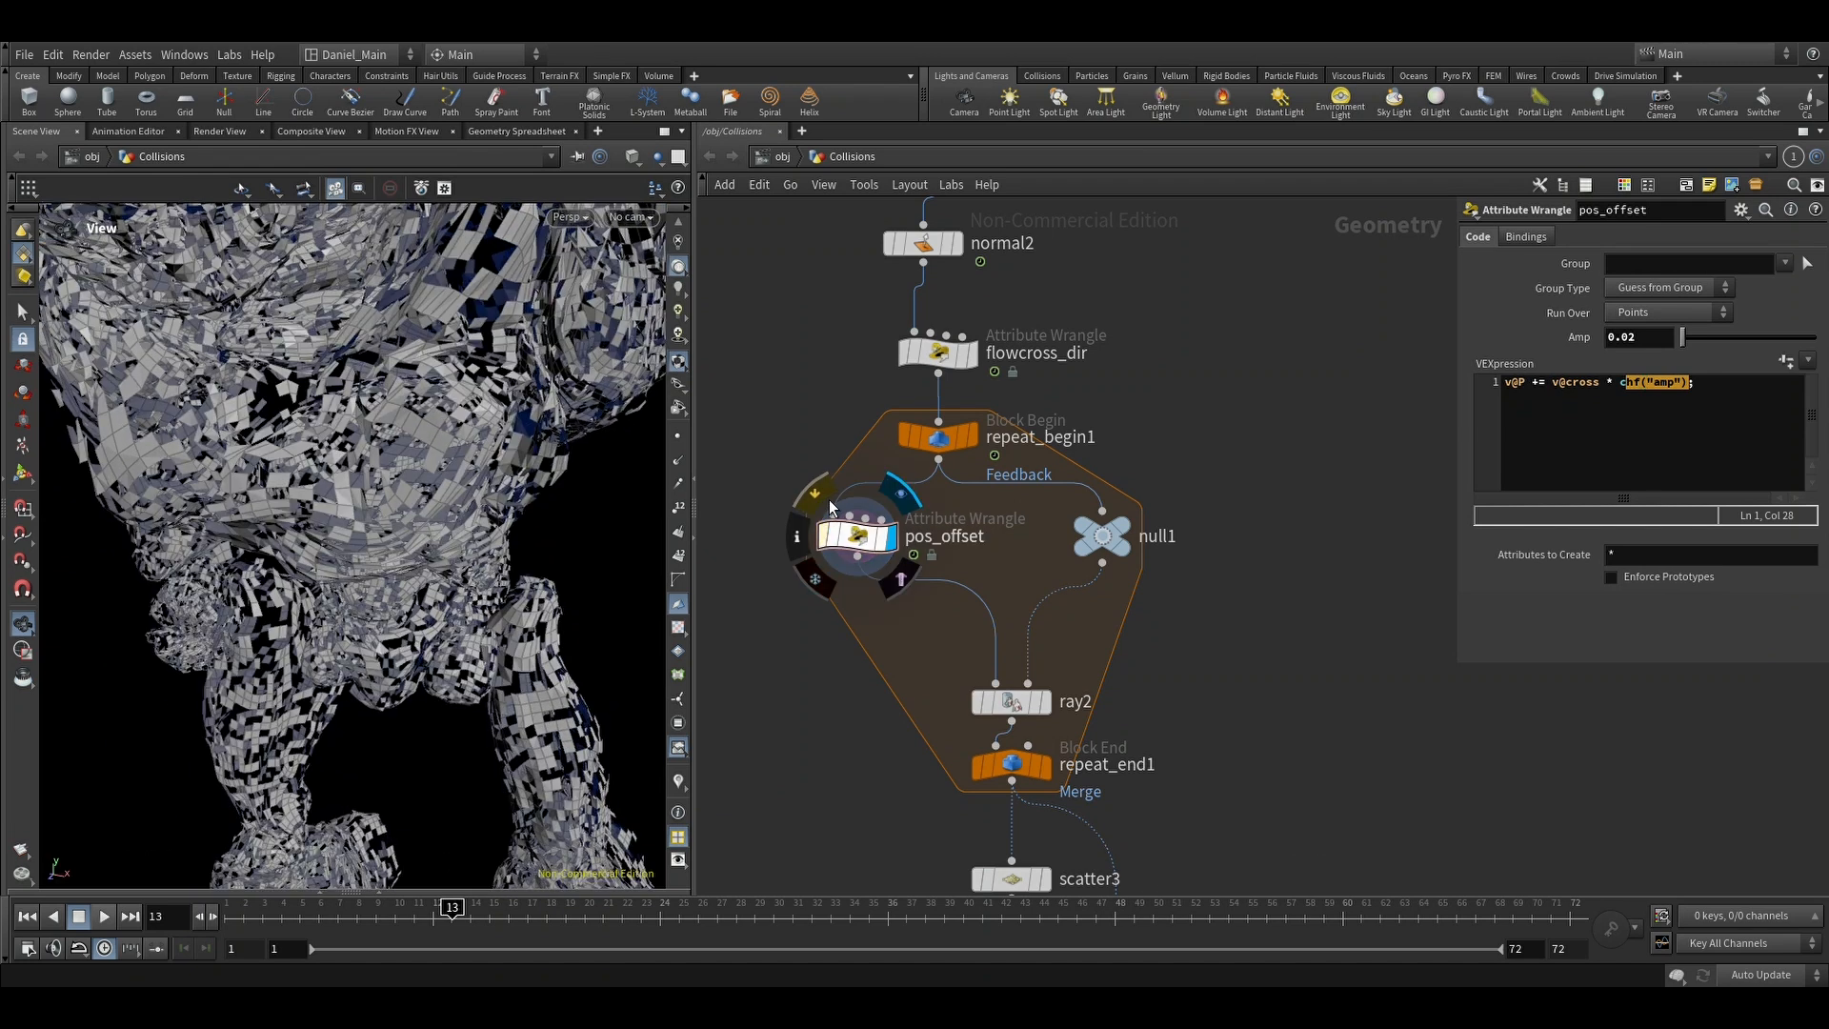
pyautogui.click(829, 499)
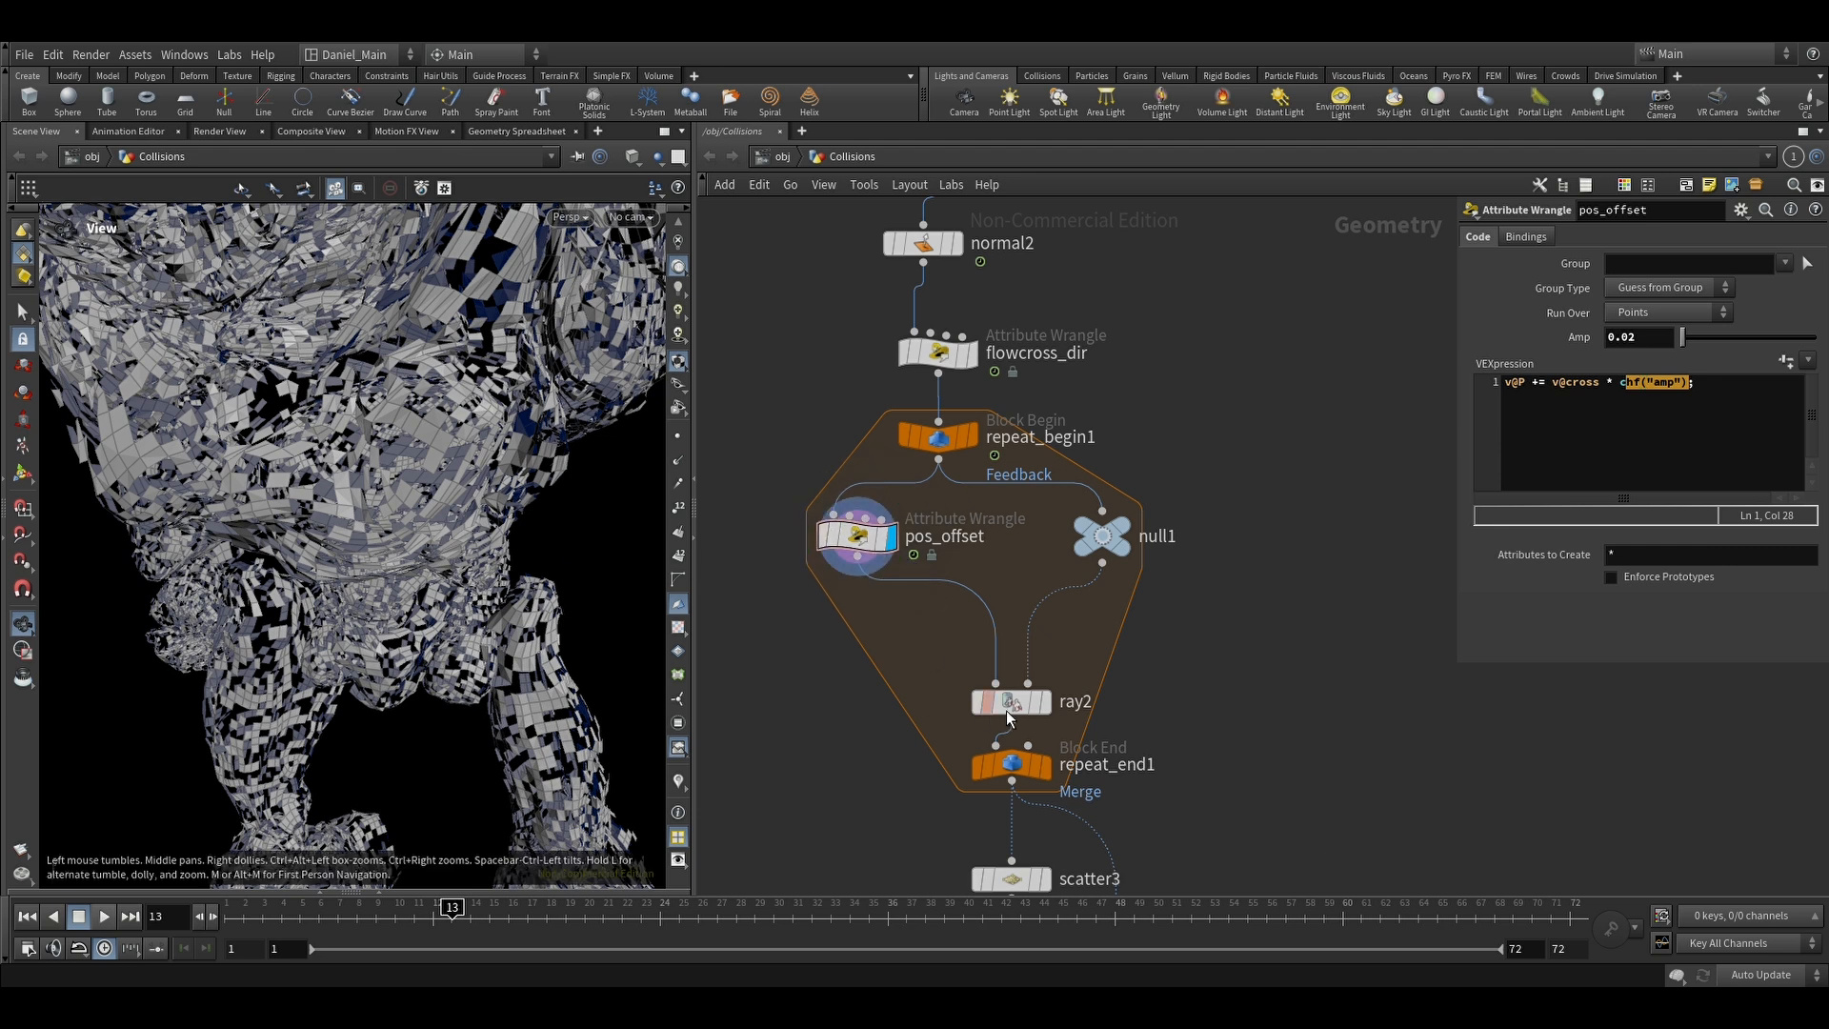
# Step: Display ray2, check the null1 node feeding it, and inspect the Minimum Distance projection on the crag
pyautogui.click(1035, 702)
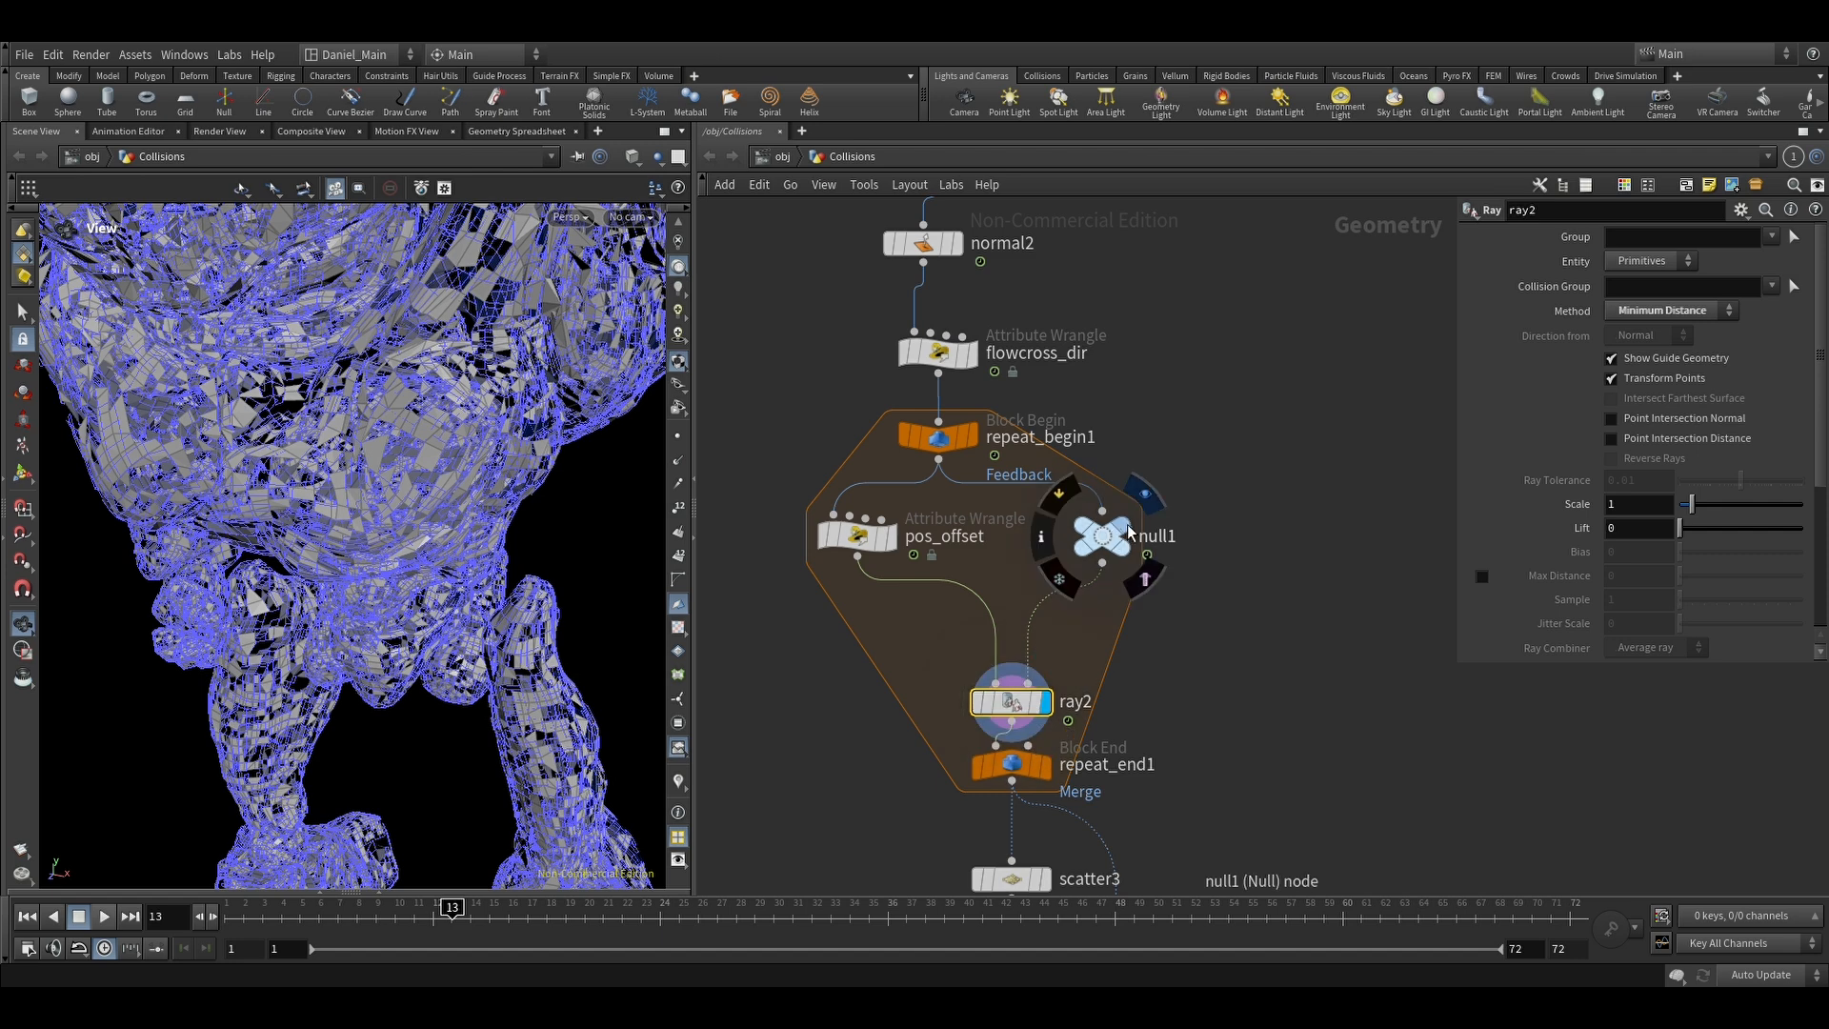
pyautogui.click(1128, 527)
pyautogui.click(1107, 533)
pyautogui.click(1045, 701)
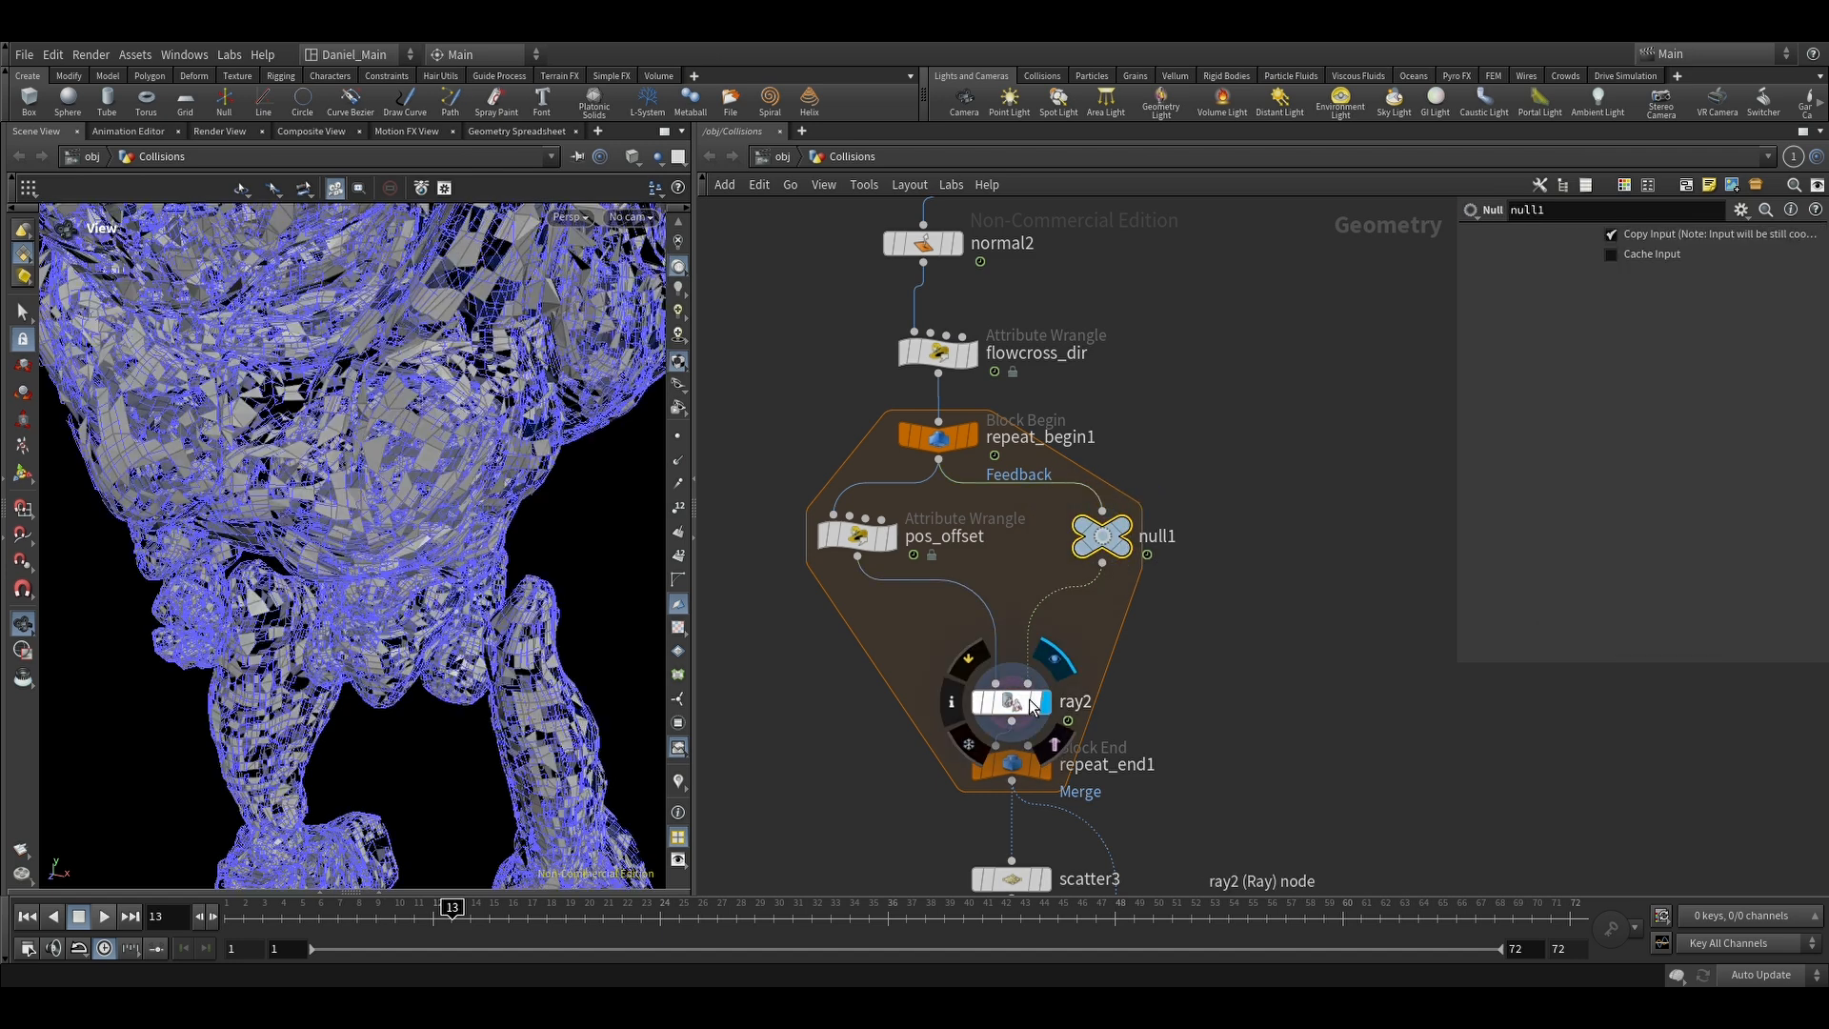
pyautogui.click(1028, 703)
pyautogui.moveTo(381, 479)
pyautogui.mouseDown()
pyautogui.moveTo(444, 496)
pyautogui.moveTo(477, 471)
pyautogui.moveTo(451, 452)
pyautogui.moveTo(403, 460)
pyautogui.mouseUp()
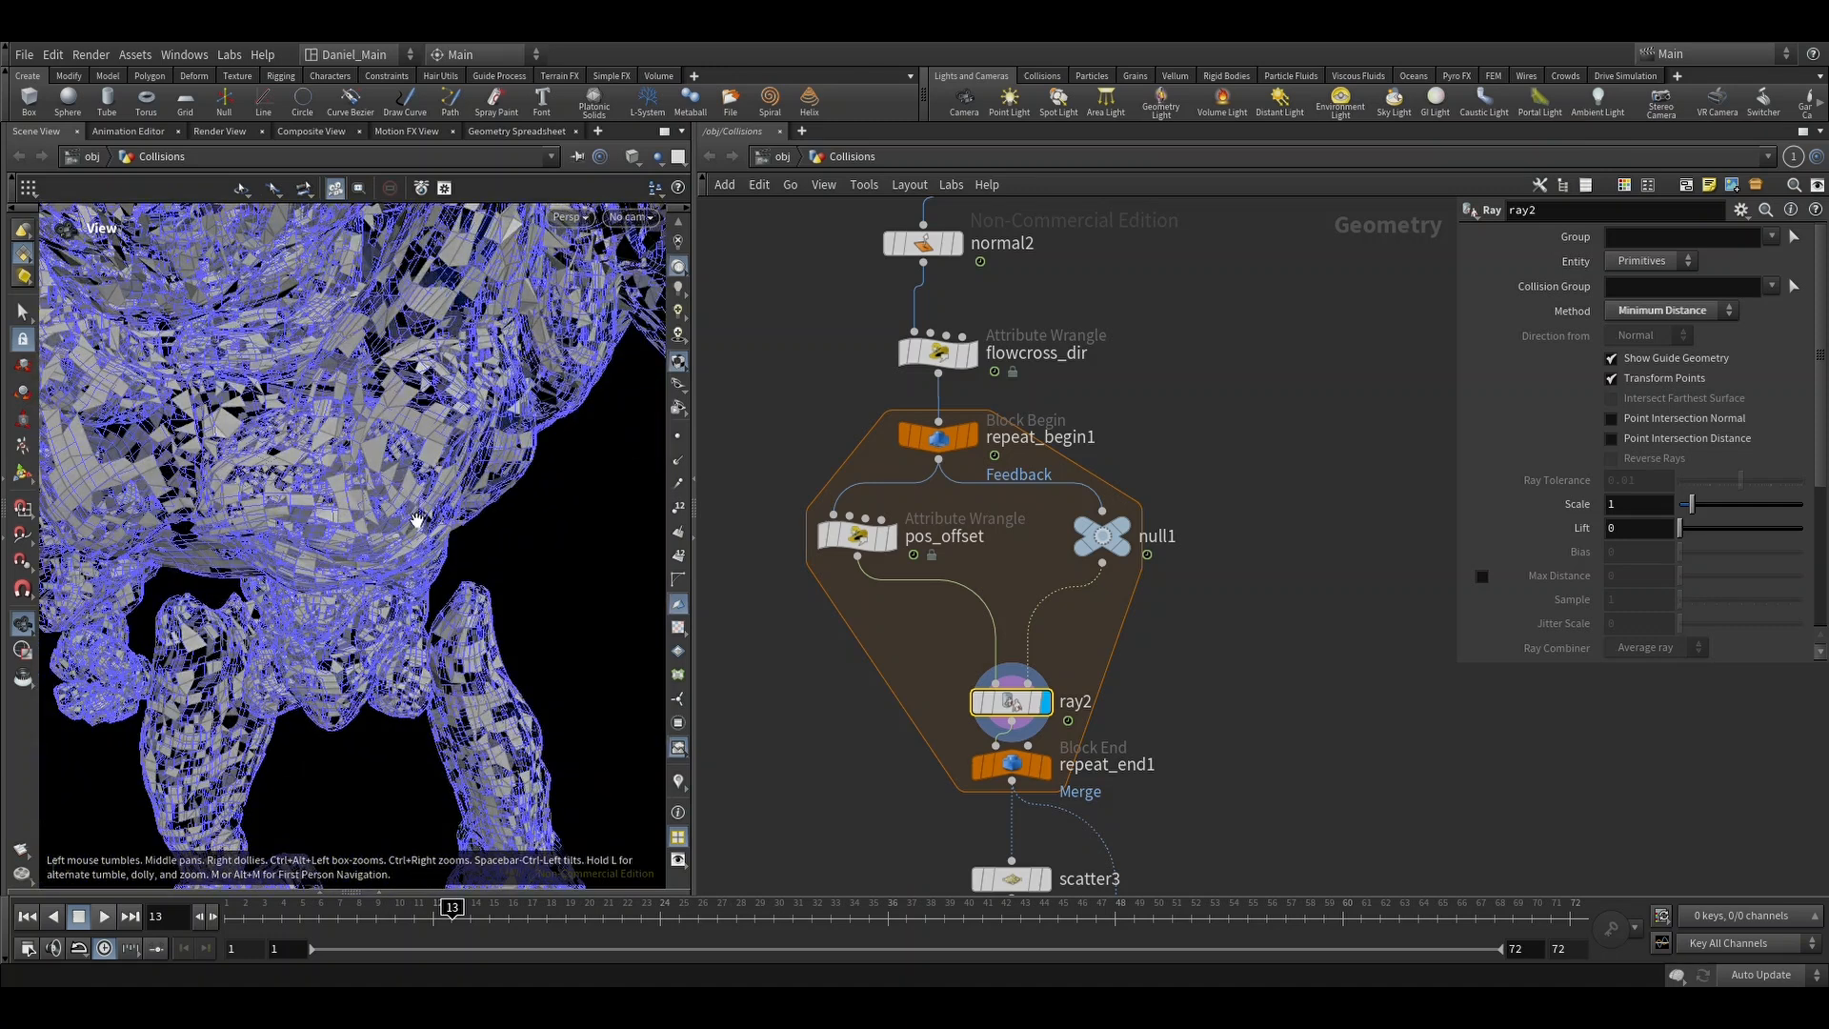
# Step: Display repeat_end1, open its loop settings and inspect the merged iterations on the crag
pyautogui.click(1041, 768)
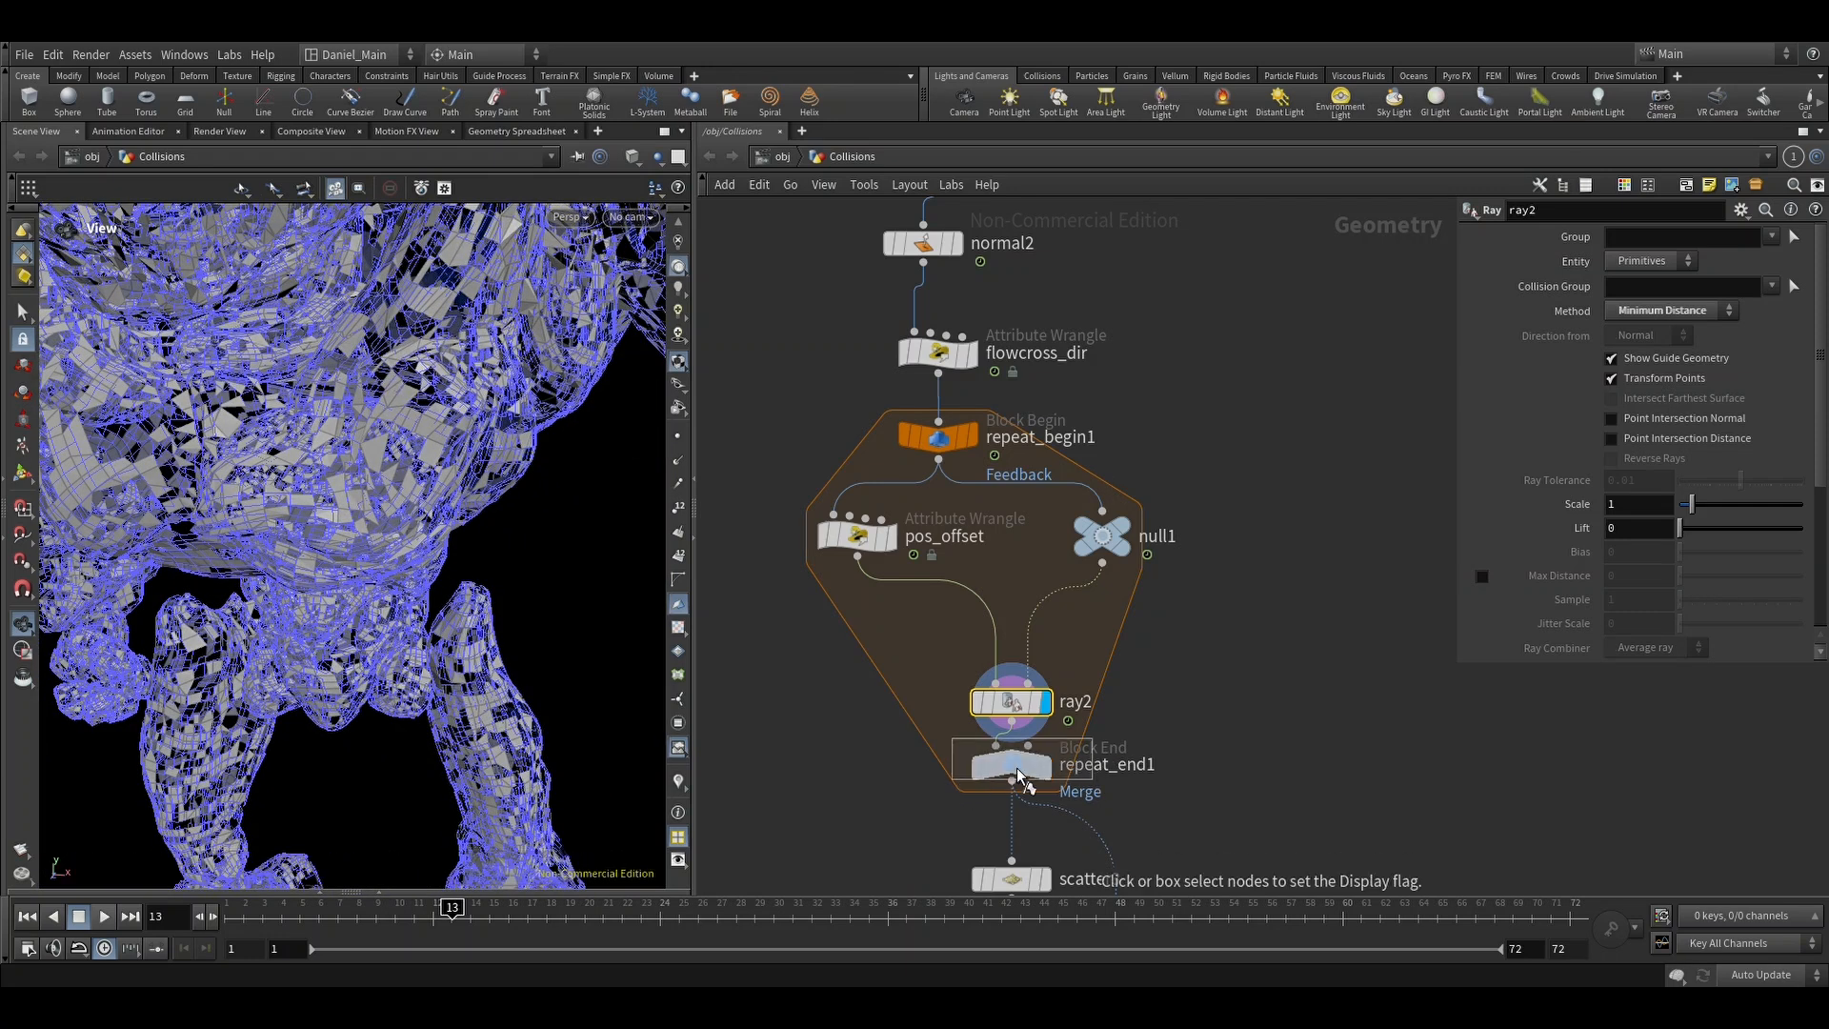
pyautogui.click(1026, 780)
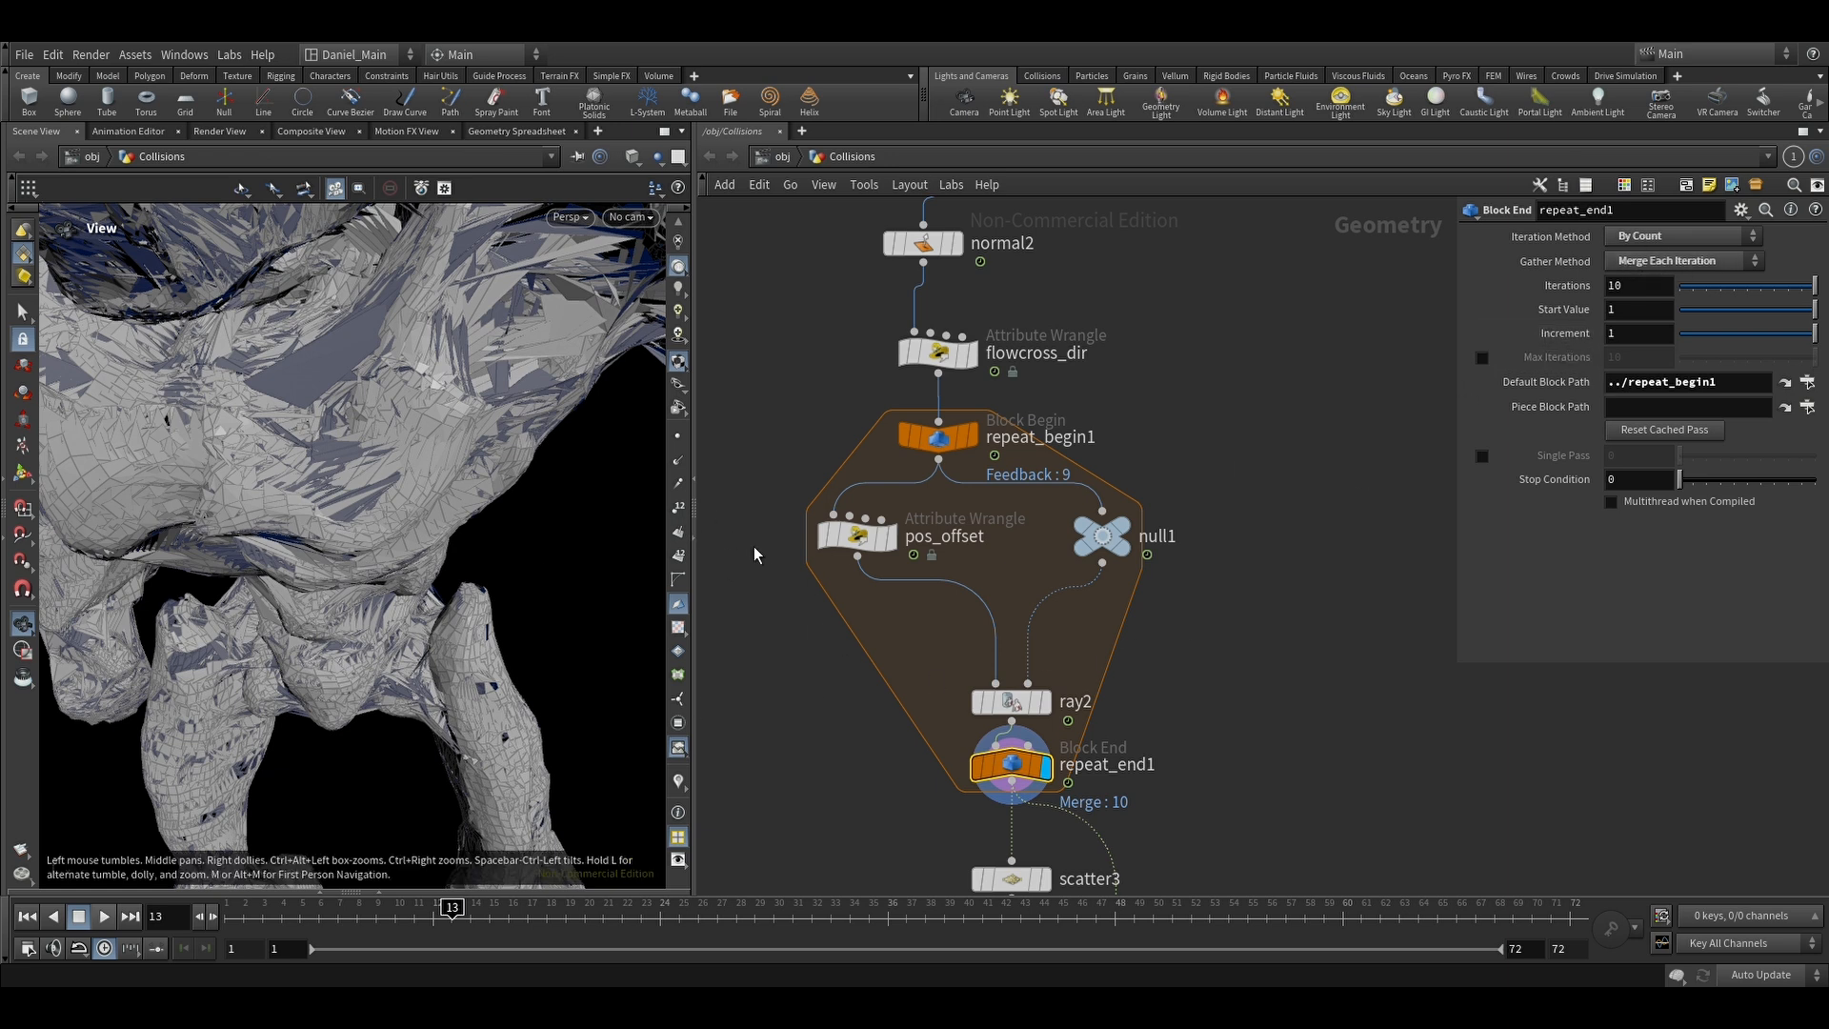
pyautogui.moveTo(462, 407); pyautogui.dragTo(402, 441)
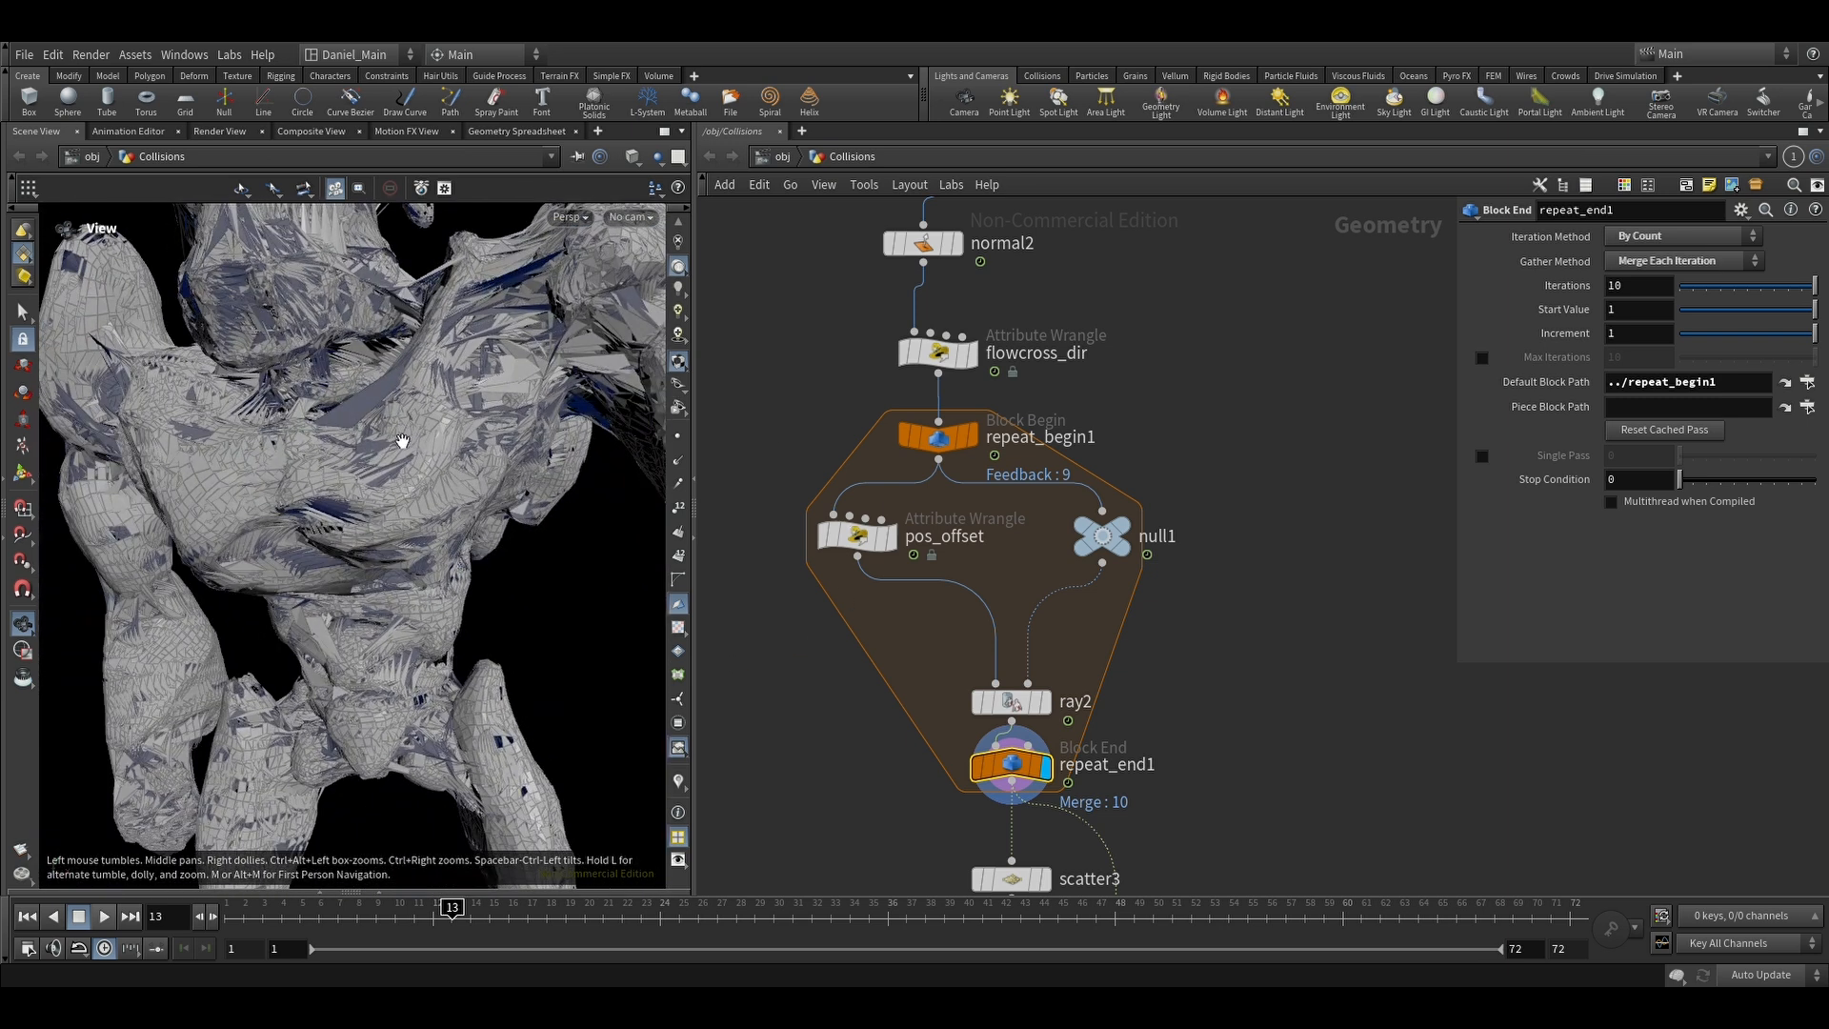
pyautogui.moveTo(402, 441); pyautogui.dragTo(397, 560, button='right')
# Step: Display scatter3 and examine its point cloud, then compare it with the merged surface from repeat_end1
pyautogui.moveTo(866, 769); pyautogui.dragTo(808, 424, button='middle')
pyautogui.moveTo(966, 536)
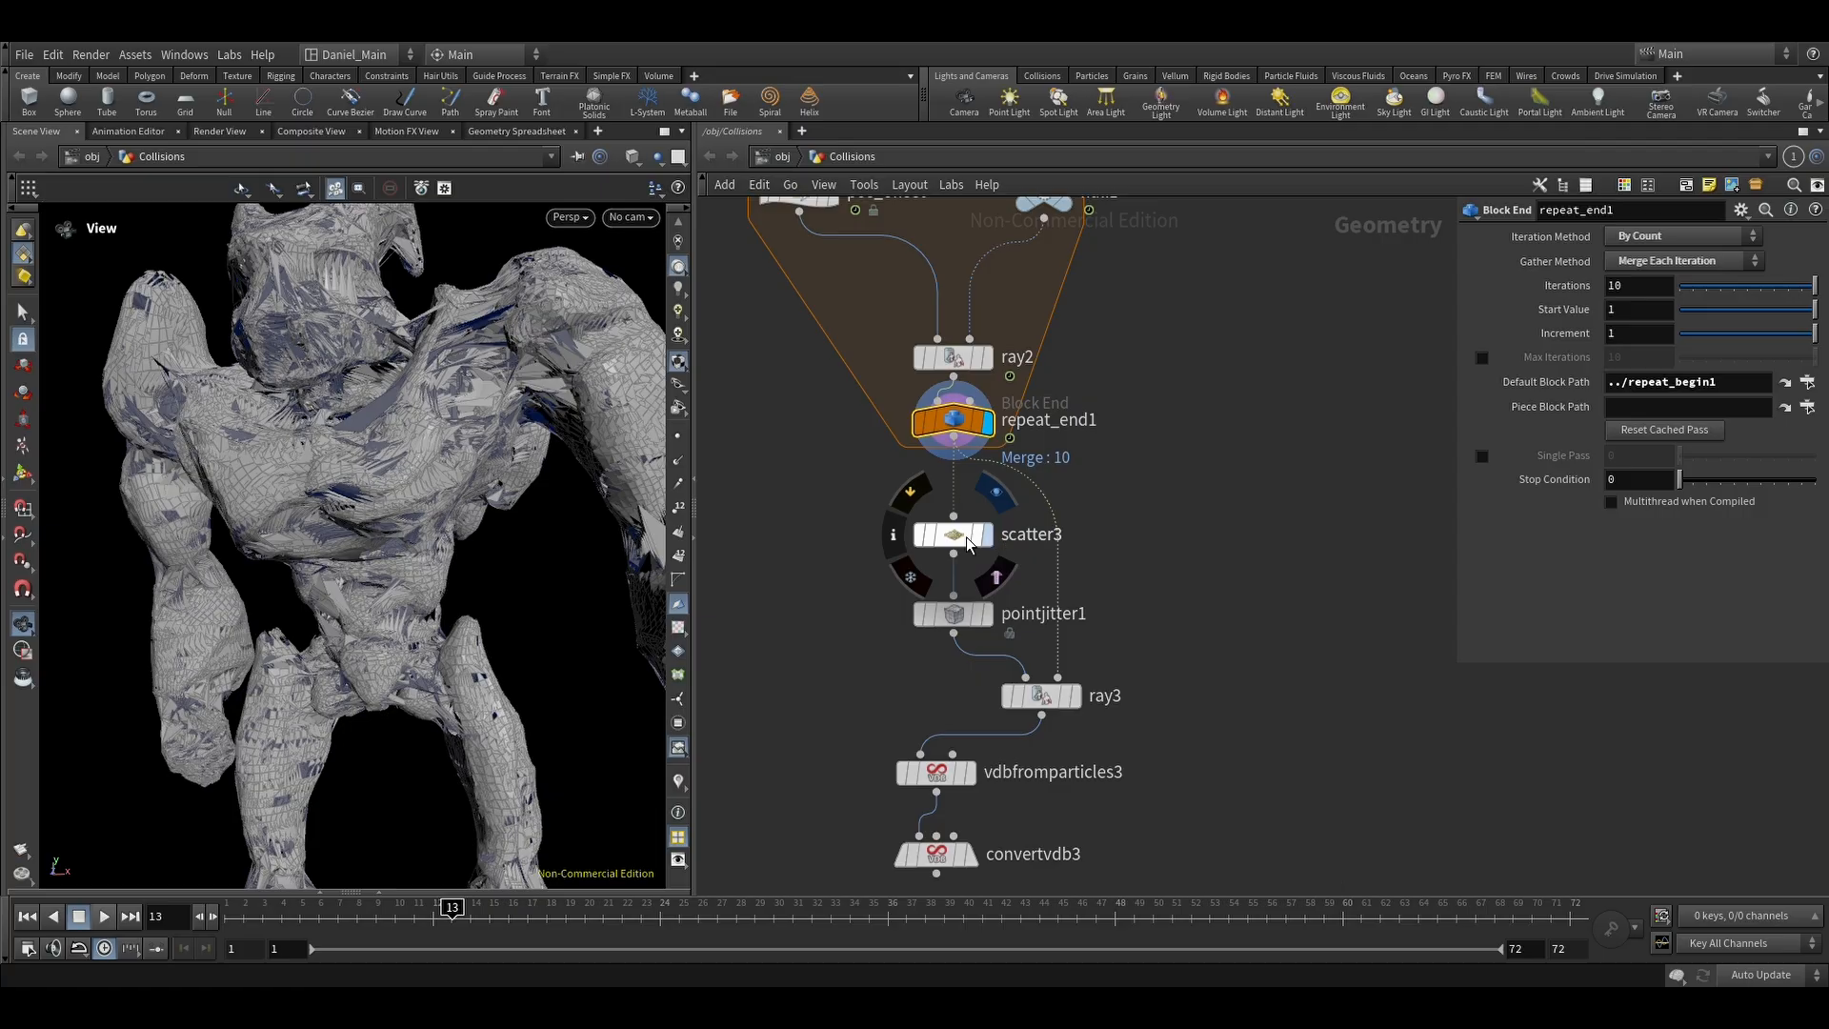
pyautogui.moveTo(427, 481); pyautogui.dragTo(521, 486)
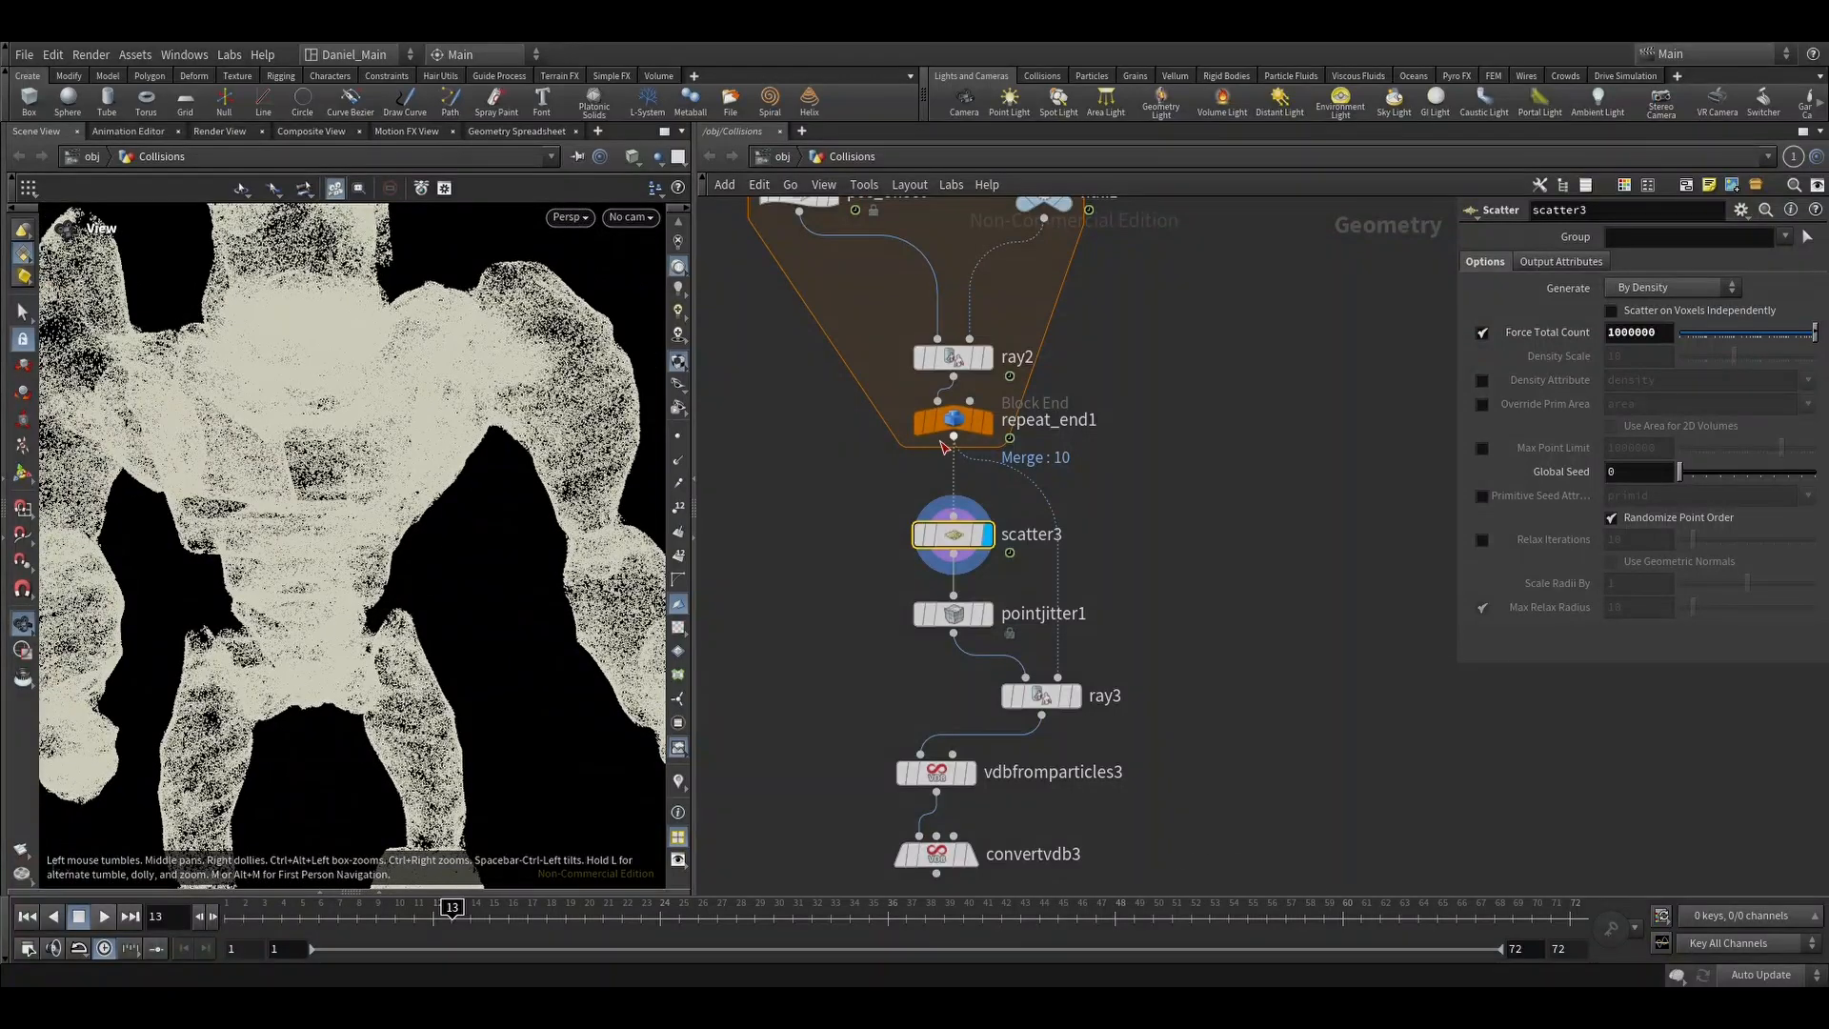
pyautogui.click(993, 423)
pyautogui.moveTo(503, 368); pyautogui.dragTo(461, 383)
pyautogui.moveTo(507, 330); pyautogui.dragTo(482, 396, button='right')
pyautogui.moveTo(482, 397); pyautogui.dragTo(470, 468)
# Step: Display pointjitter1 and ray3 in turn, comparing the reprojected points with the repeat_end1 surface
pyautogui.click(987, 614)
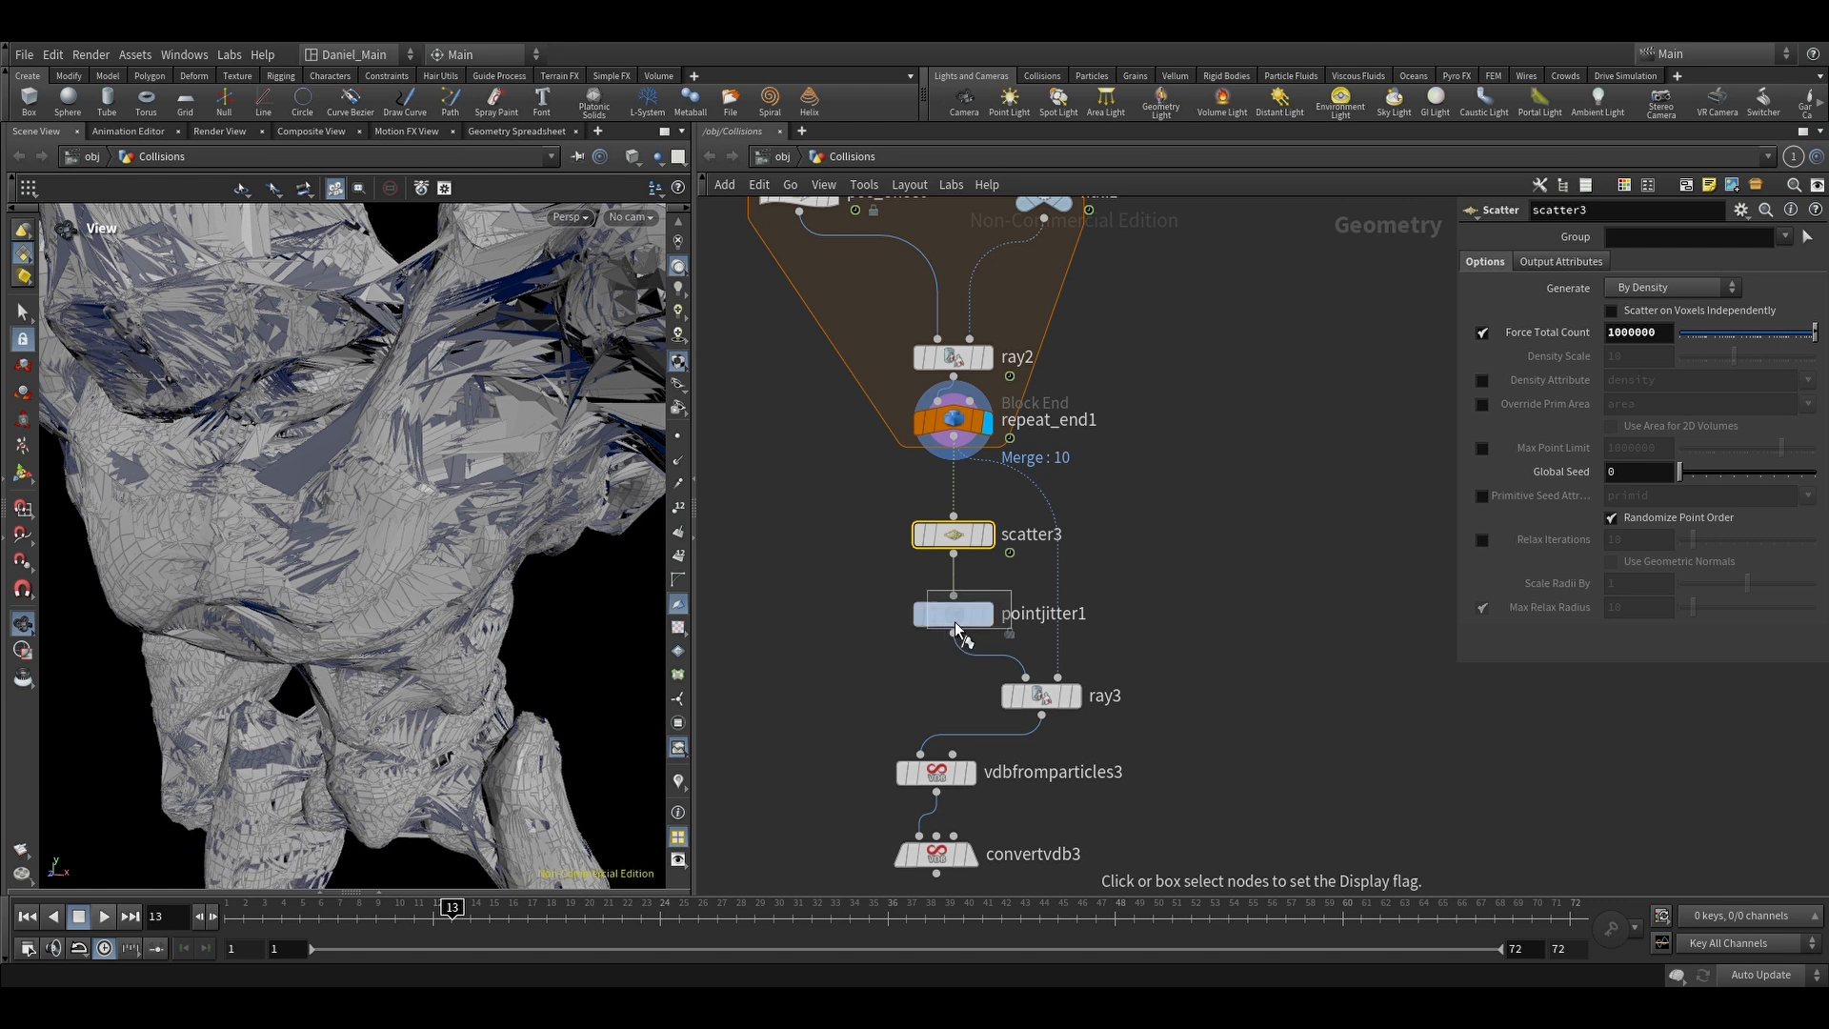
pyautogui.moveTo(380, 633); pyautogui.dragTo(393, 628)
pyautogui.press('r')
pyautogui.moveTo(1126, 663); pyautogui.dragTo(1008, 739)
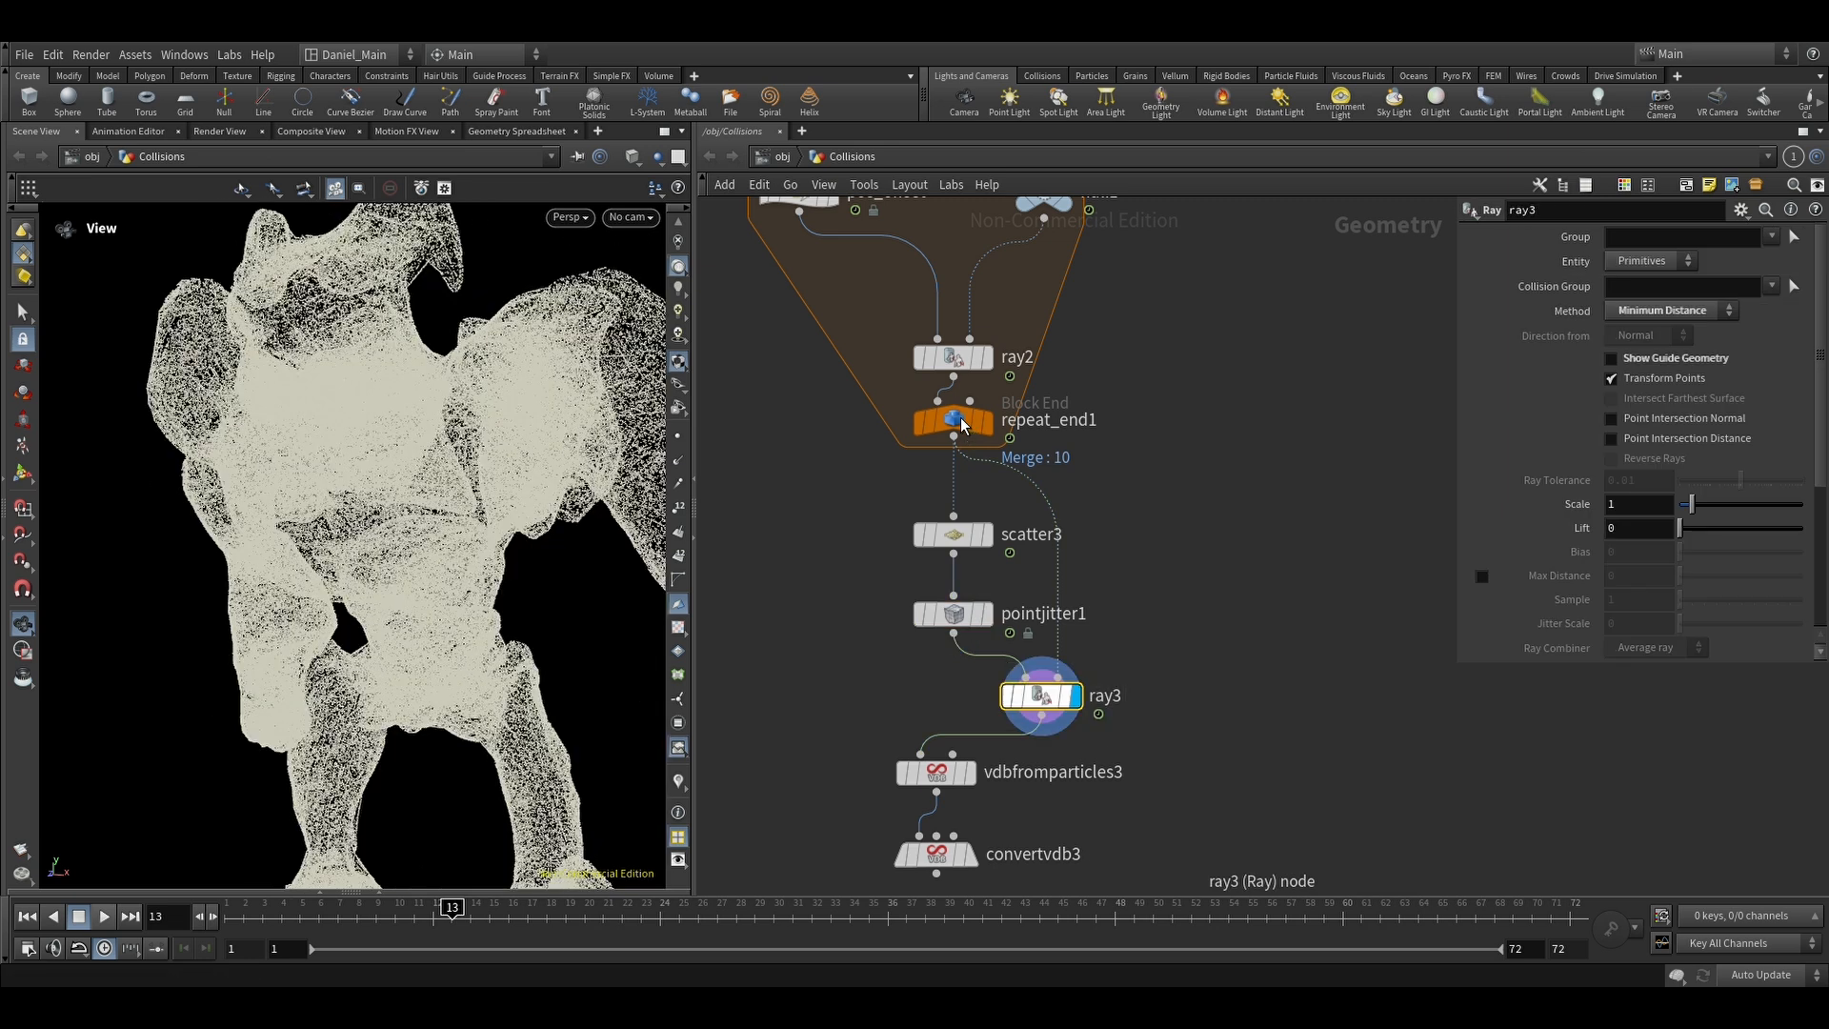
pyautogui.click(963, 424)
pyautogui.click(996, 429)
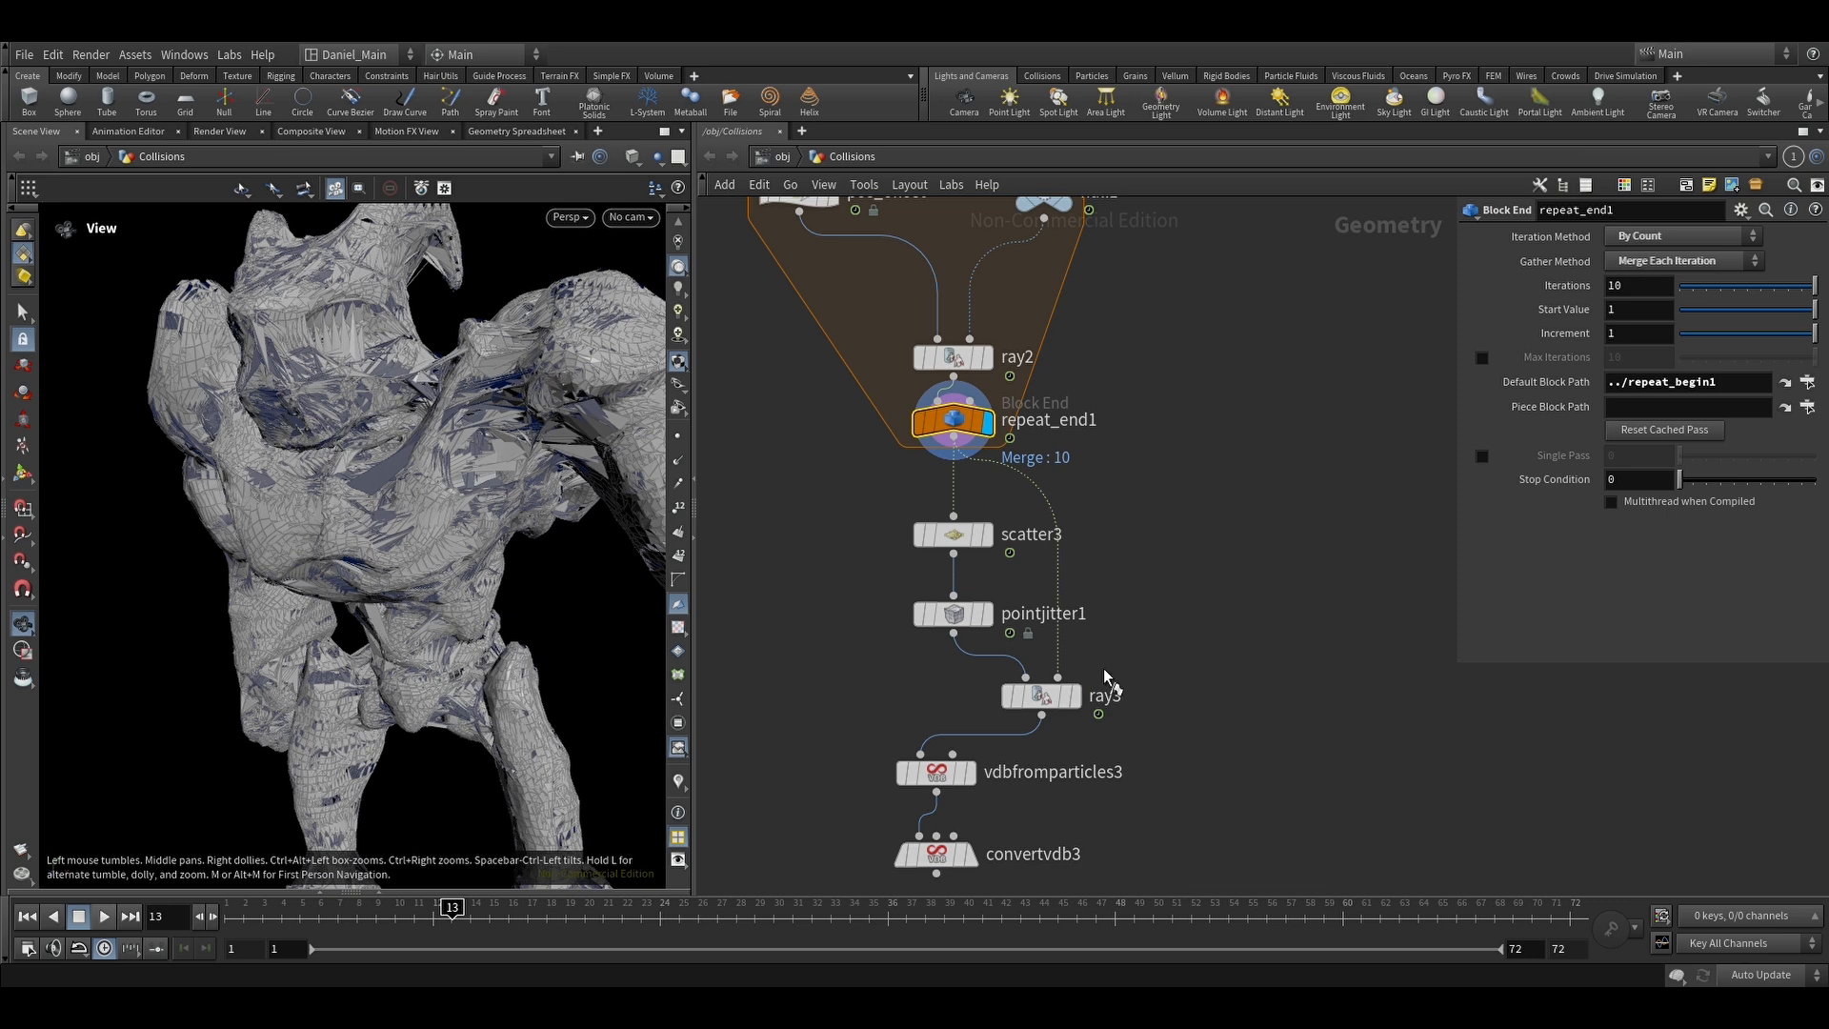
pyautogui.click(1075, 696)
pyautogui.click(1042, 696)
pyautogui.moveTo(425, 564); pyautogui.dragTo(469, 577)
# Step: Display vdbfromparticles3 and convertvdb3 in turn to inspect the rebuilt crag, and open the vdbfromparticles3 settings
pyautogui.click(941, 779)
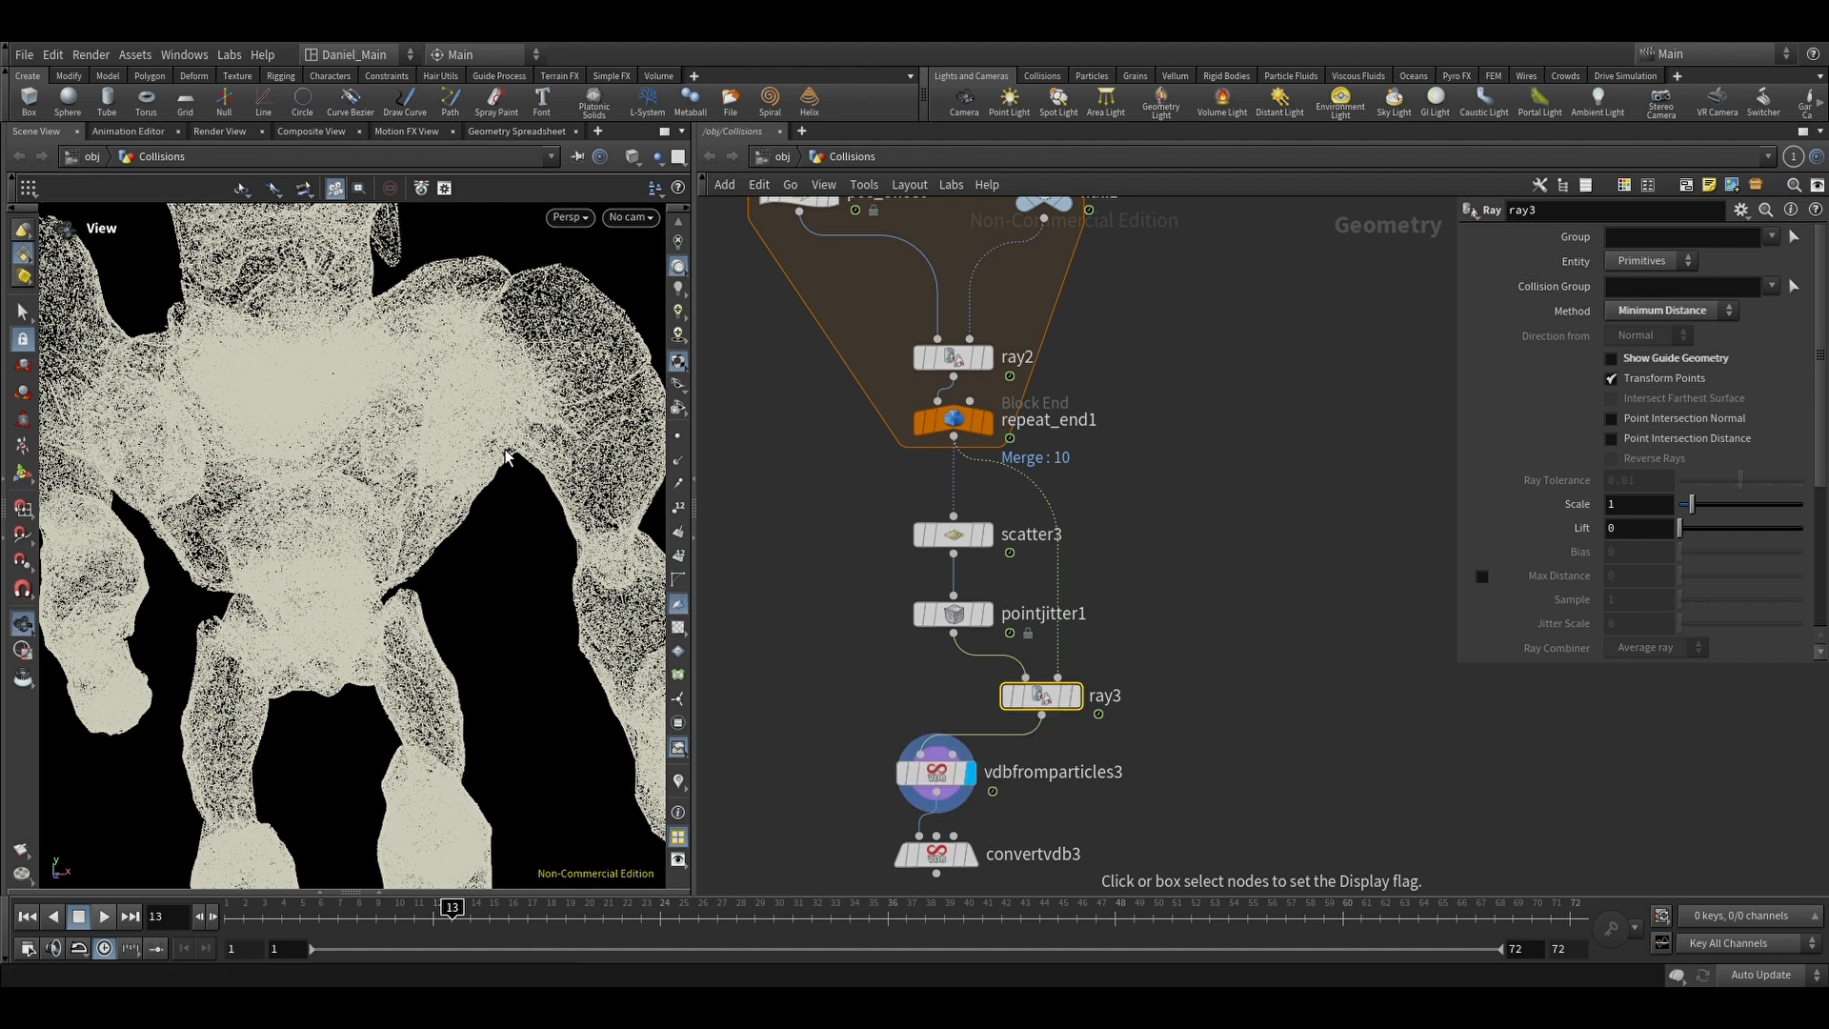
pyautogui.scroll(-5, 436, 425)
pyautogui.moveTo(435, 425); pyautogui.dragTo(367, 421)
pyautogui.moveTo(1225, 793); pyautogui.dragTo(1222, 678, button='middle')
pyautogui.press('r')
pyautogui.moveTo(1115, 705); pyautogui.dragTo(824, 796)
pyautogui.moveTo(522, 441); pyautogui.dragTo(390, 562)
pyautogui.click(964, 659)
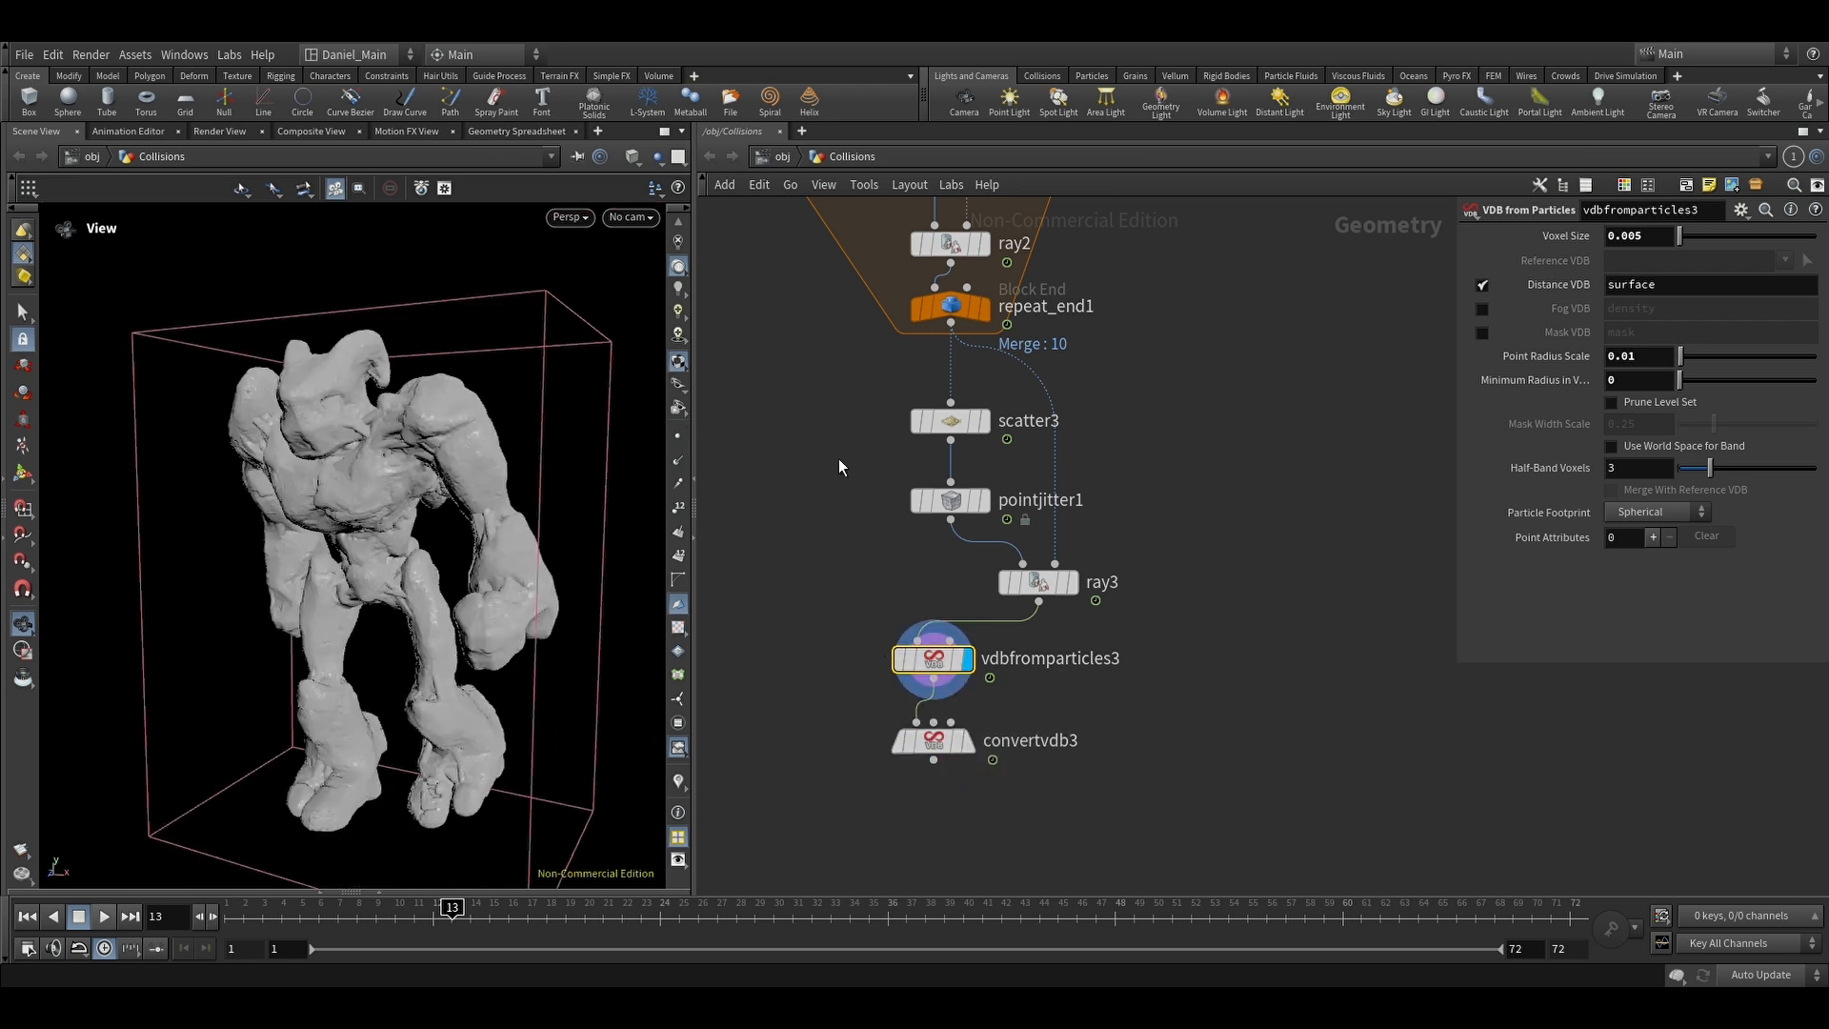
# Step: Compare the holed ANIMATED_GEO_WITH_RANDOM_HOLES_PER_FRAME4 input with the vdbfromparticles3 result up close on the torso
pyautogui.moveTo(871, 232); pyautogui.dragTo(936, 677, button='middle')
pyautogui.moveTo(1103, 303); pyautogui.dragTo(1091, 708, button='middle')
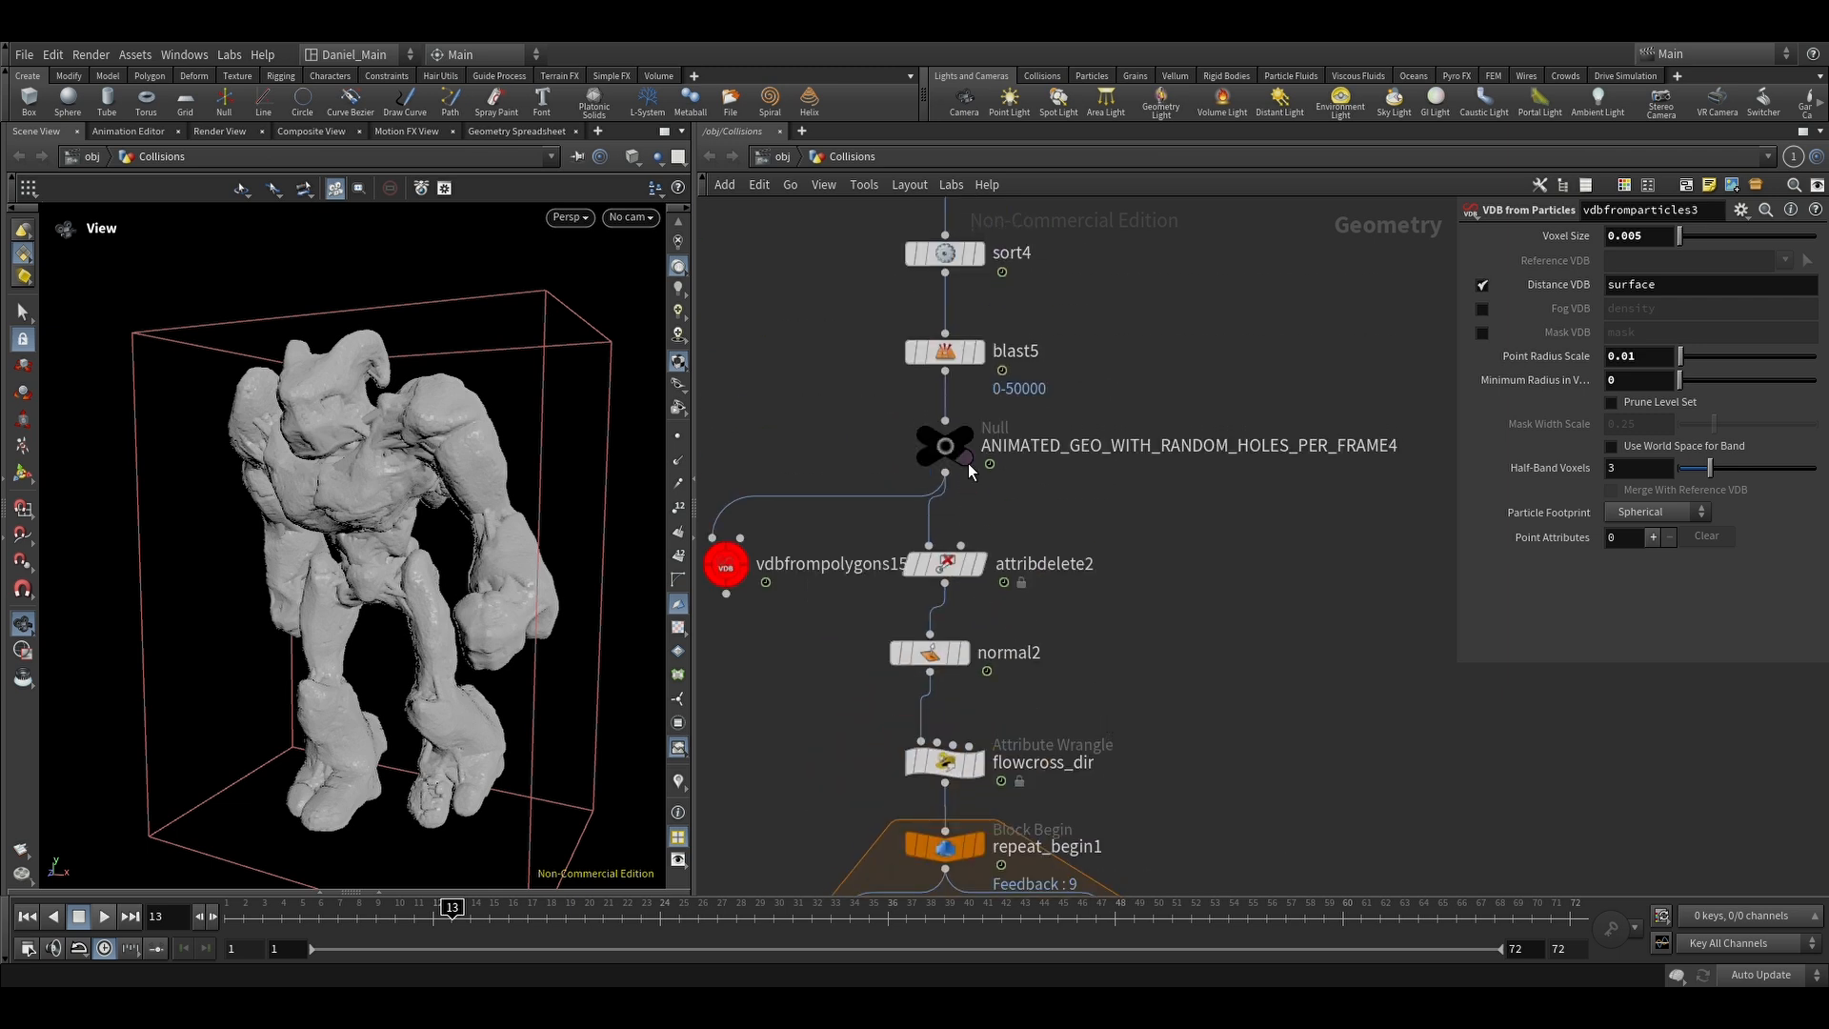
pyautogui.scroll(6, 508, 365)
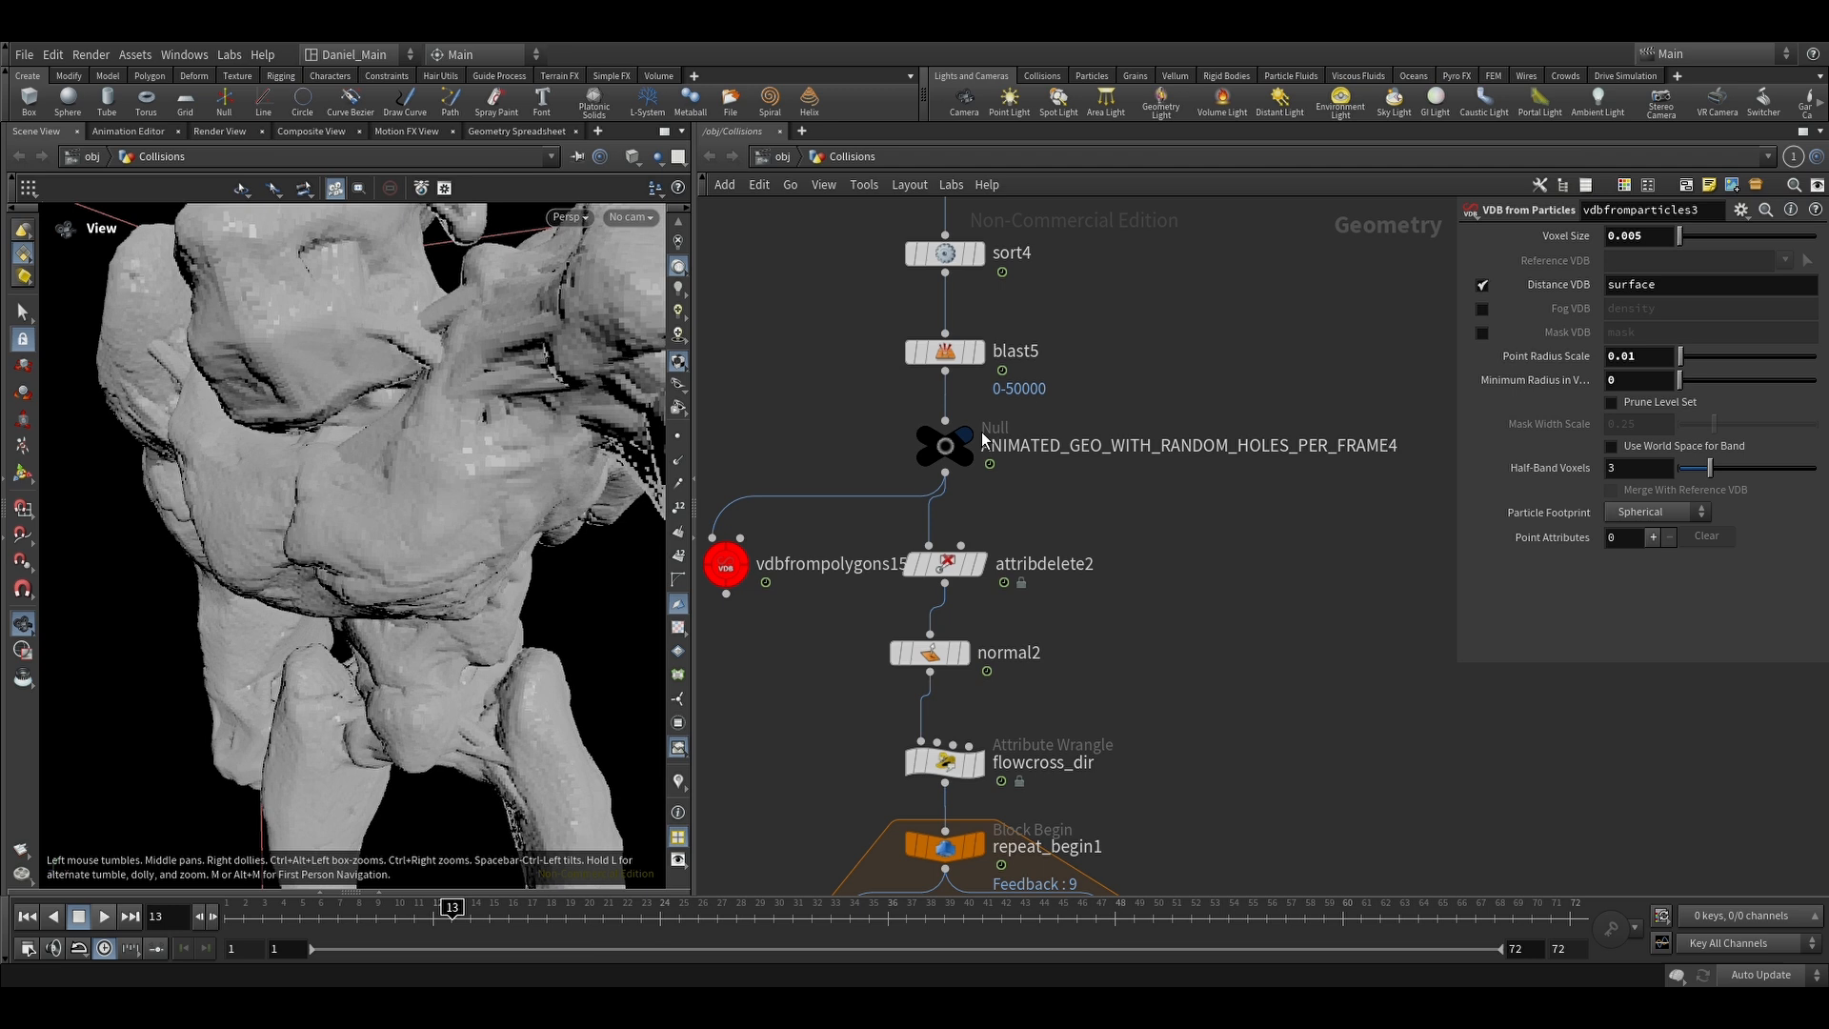
pyautogui.click(966, 435)
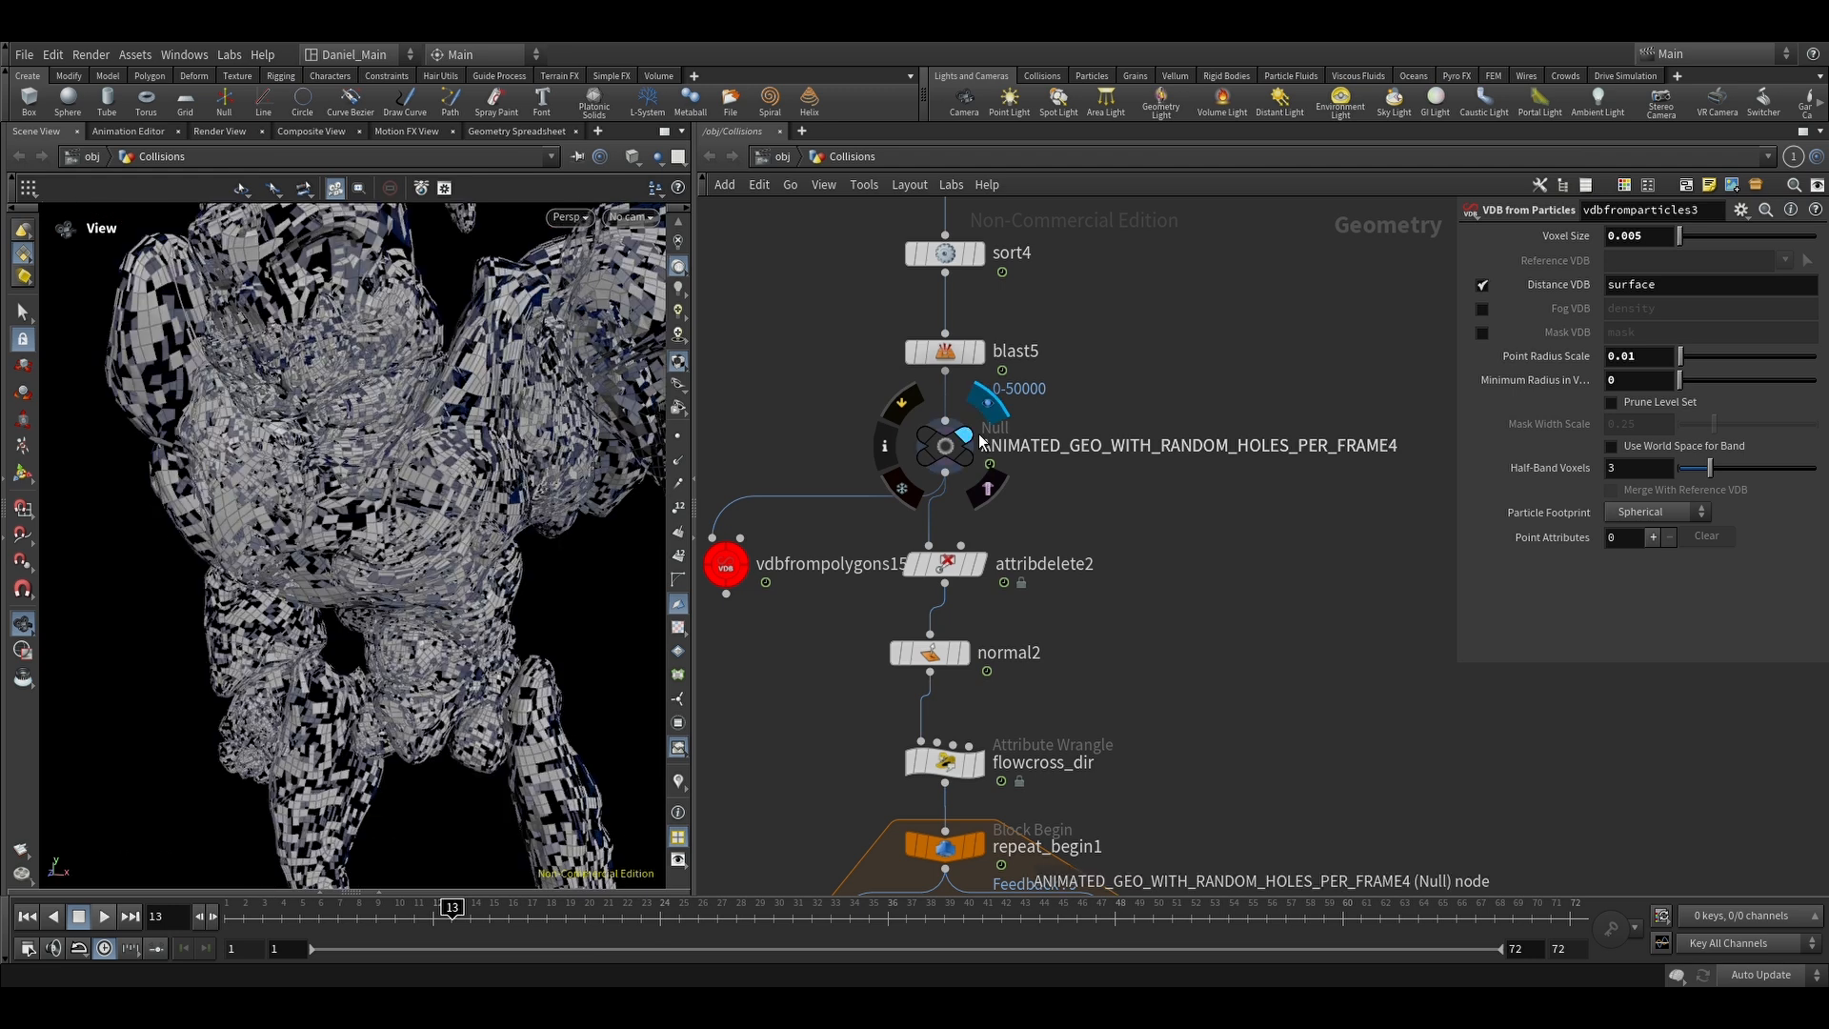
pyautogui.scroll(-3, 1115, 694)
pyautogui.moveTo(1187, 681); pyautogui.dragTo(1235, 312, button='middle')
pyautogui.moveTo(1241, 747); pyautogui.dragTo(1238, 582, button='middle')
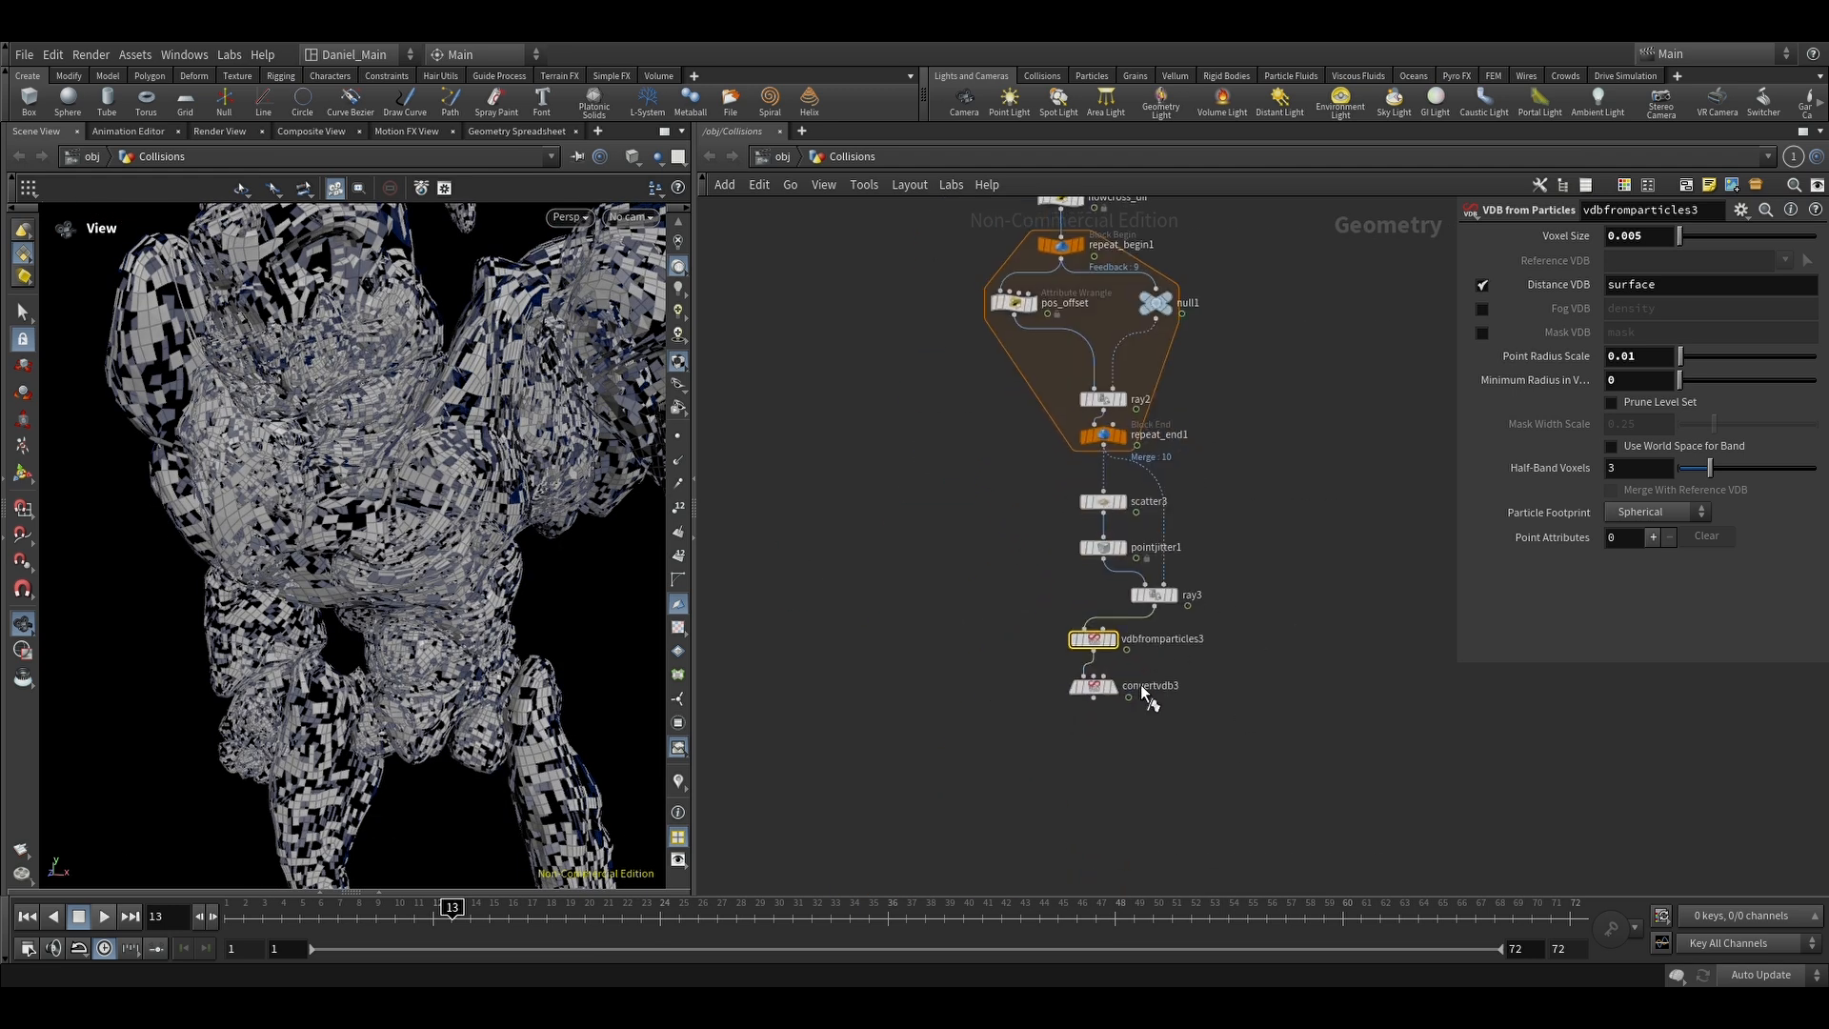
pyautogui.click(1072, 650)
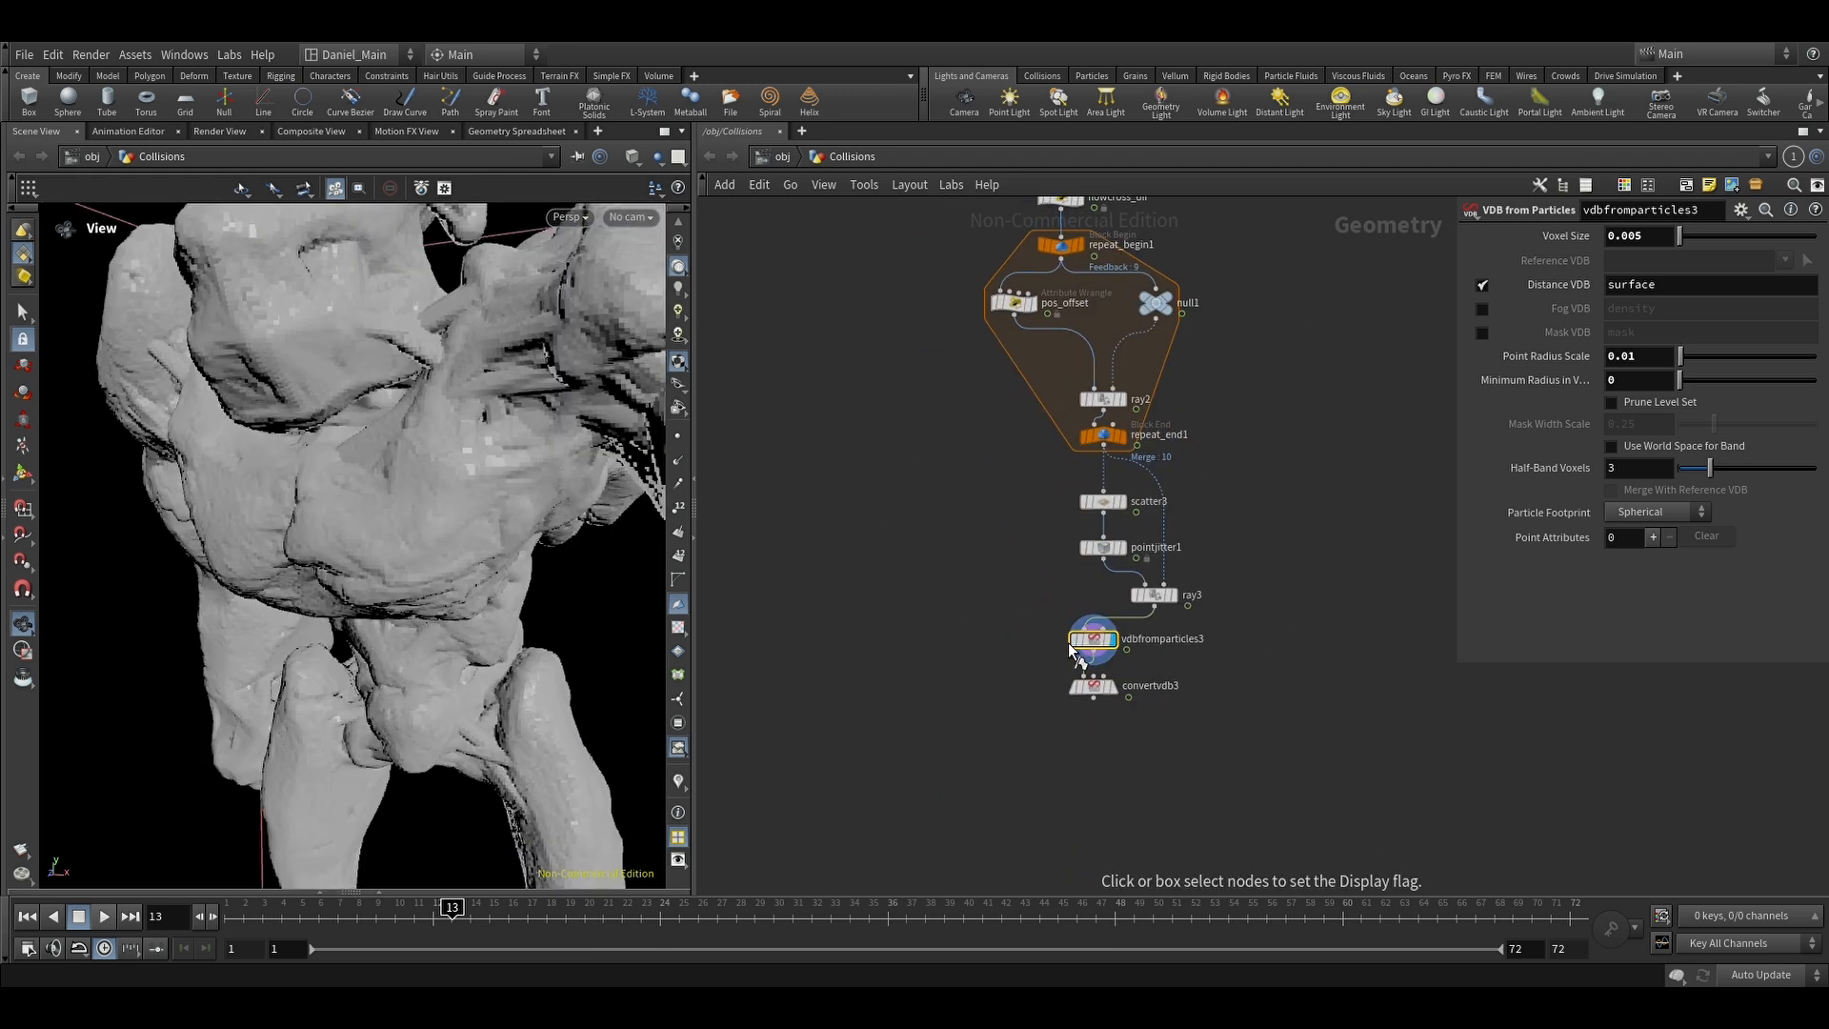